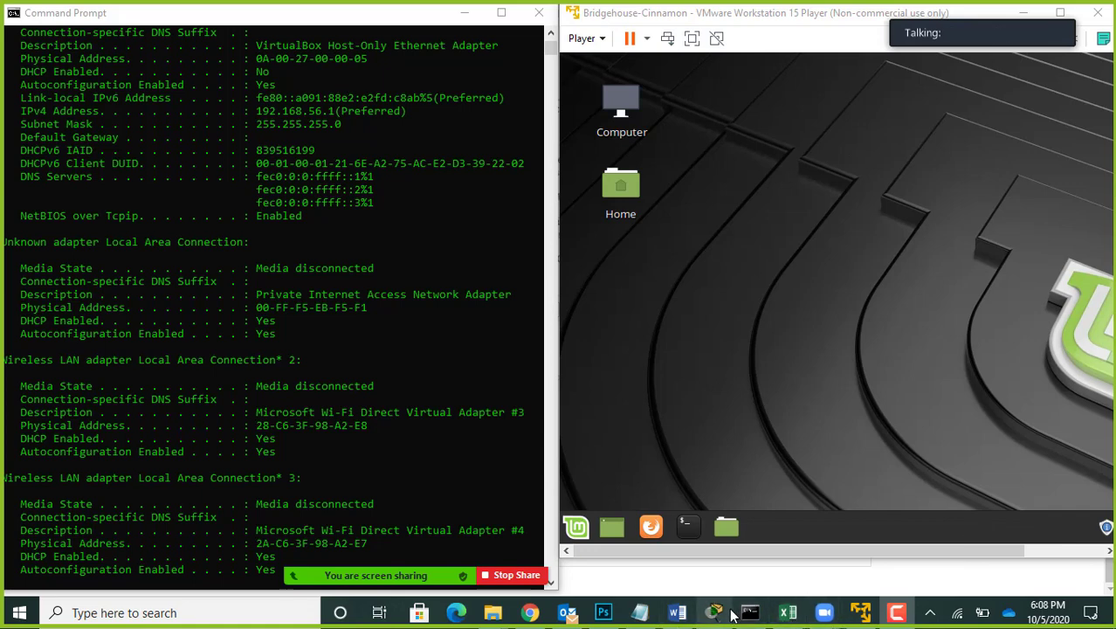
Step: Switch to Chrome and examine the Chap 3 lab handout's Part 1 – Data Link Layer – MAC Address instructions
mouse_move(533, 616)
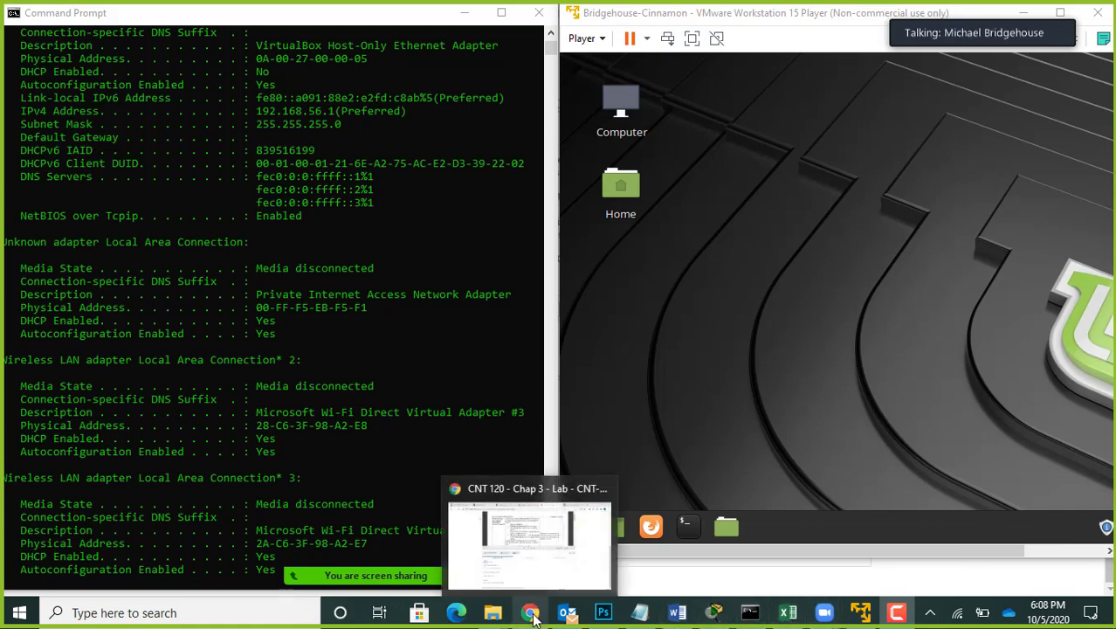
click(535, 542)
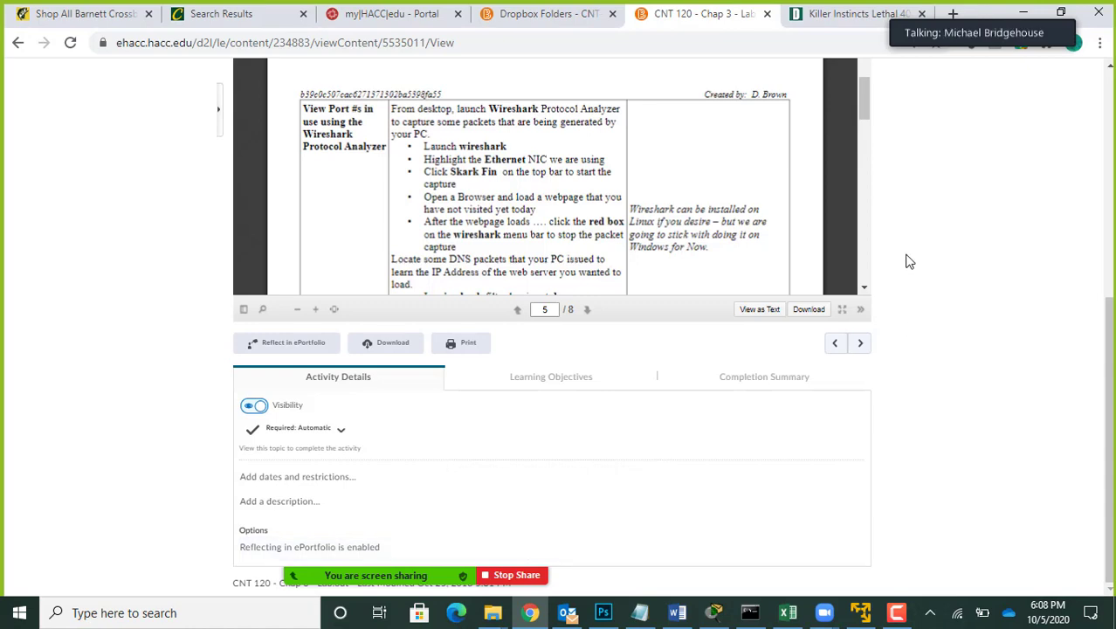
drag(1111, 311, 1110, 105)
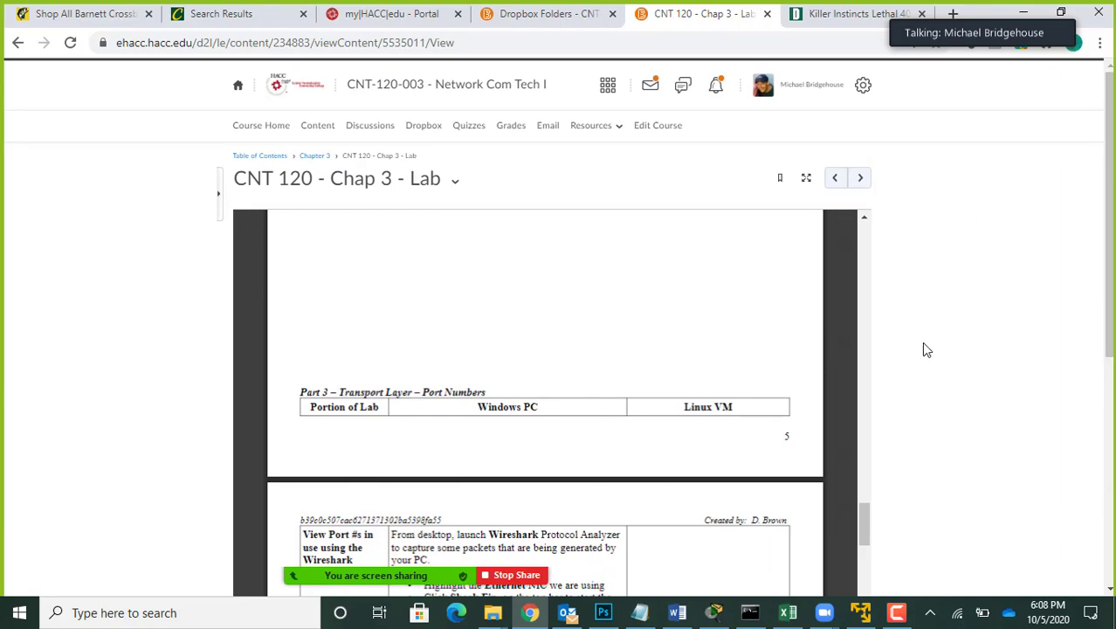
drag(860, 517, 876, 486)
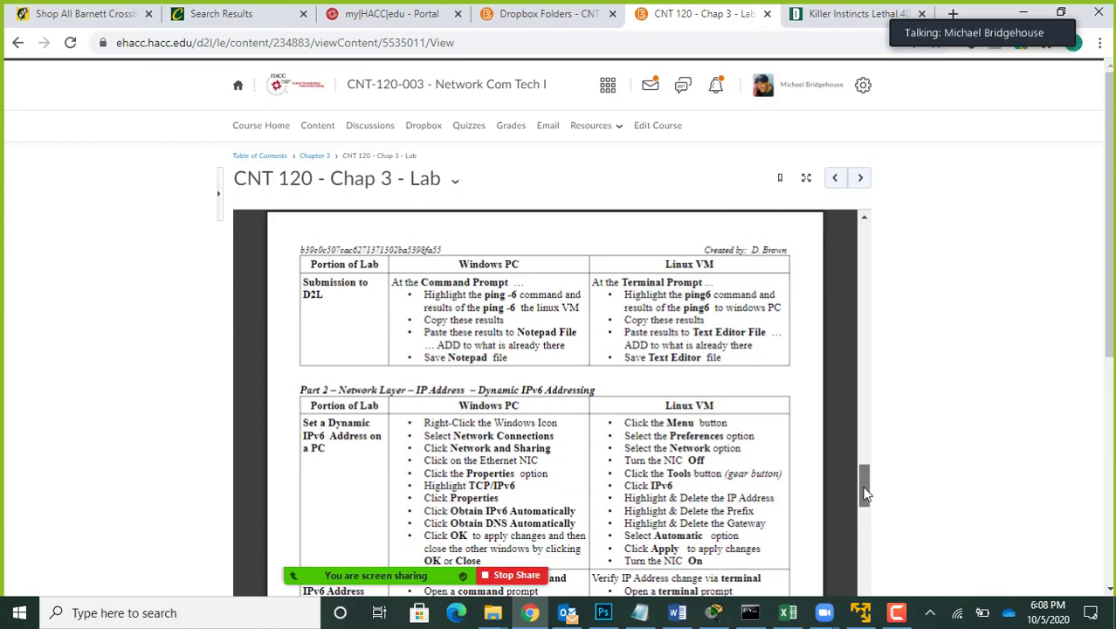
drag(865, 494, 867, 264)
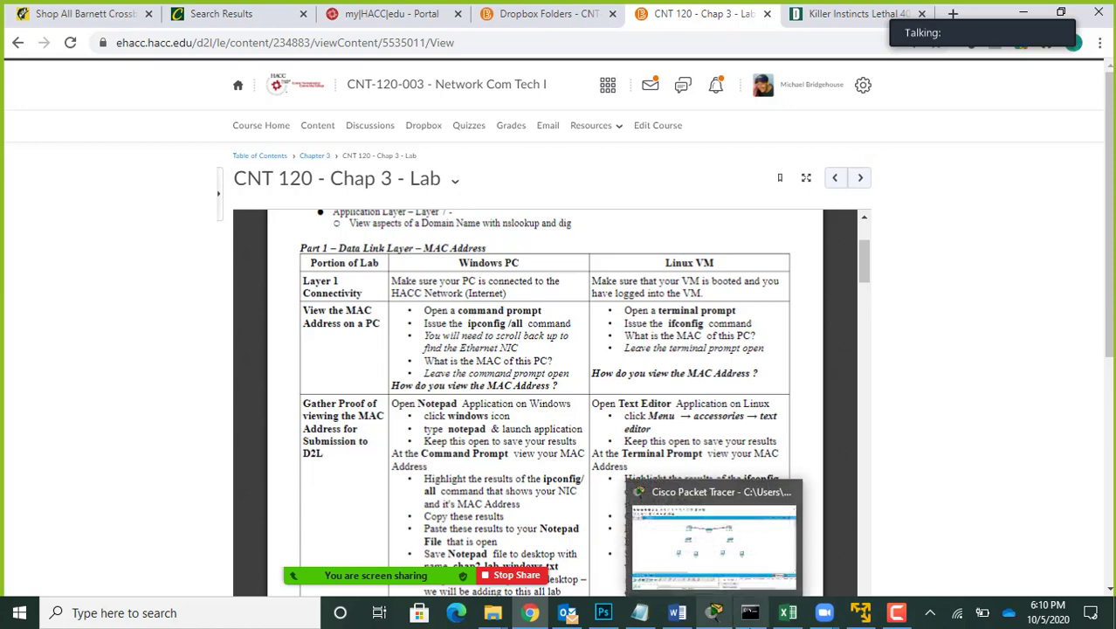
Step: Bring the Command Prompt and the Linux VM back side by side and run ipconfig /all in the Command Prompt
click(746, 615)
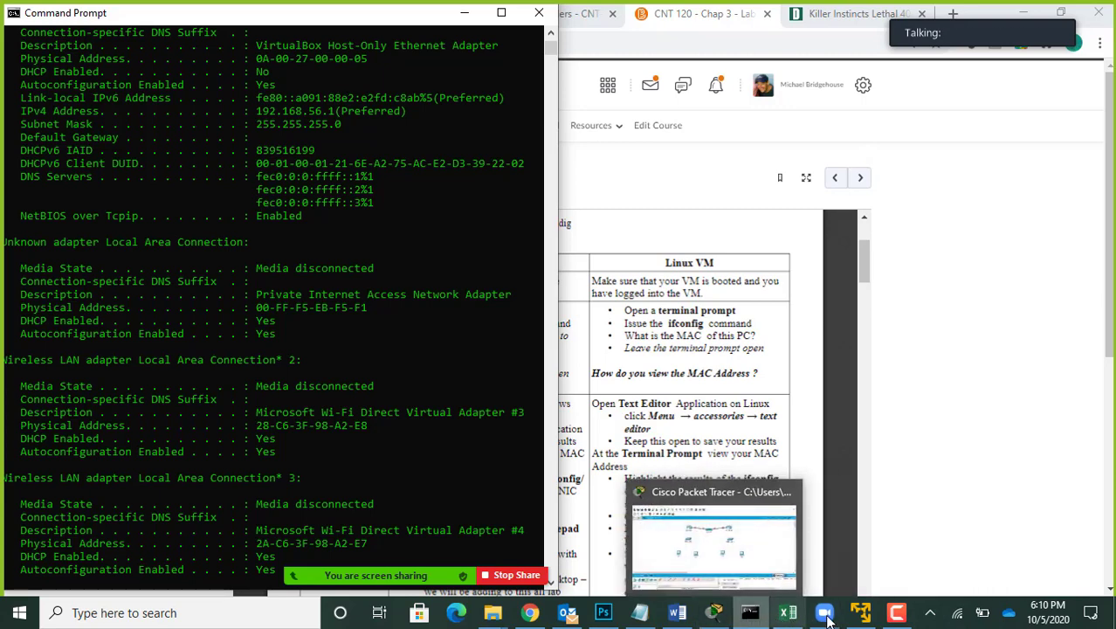
click(860, 615)
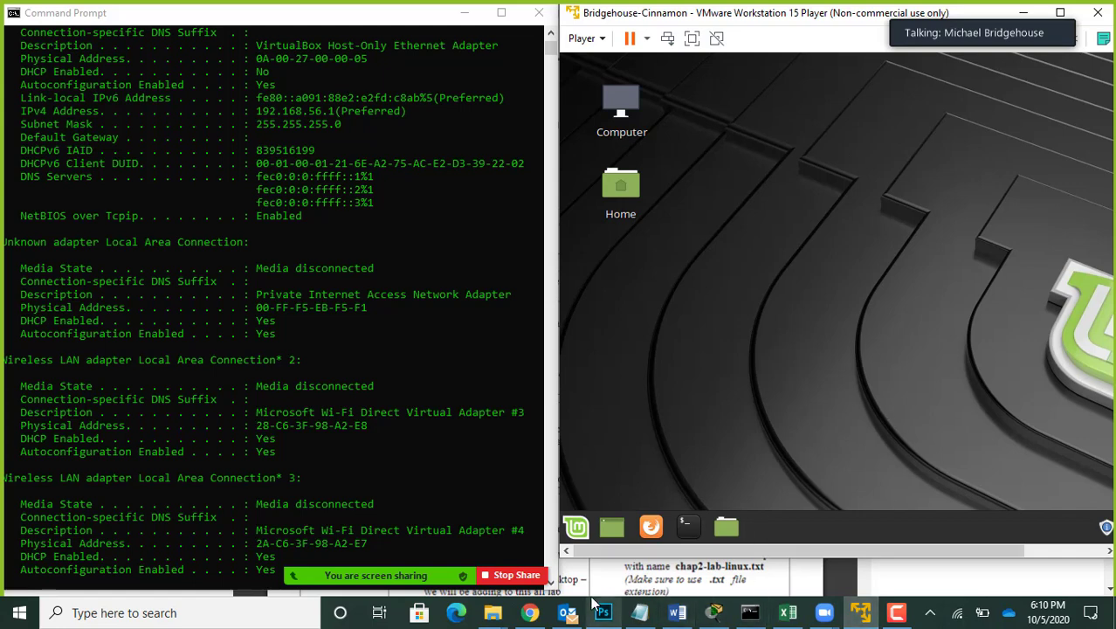
click(370, 476)
key(Return)
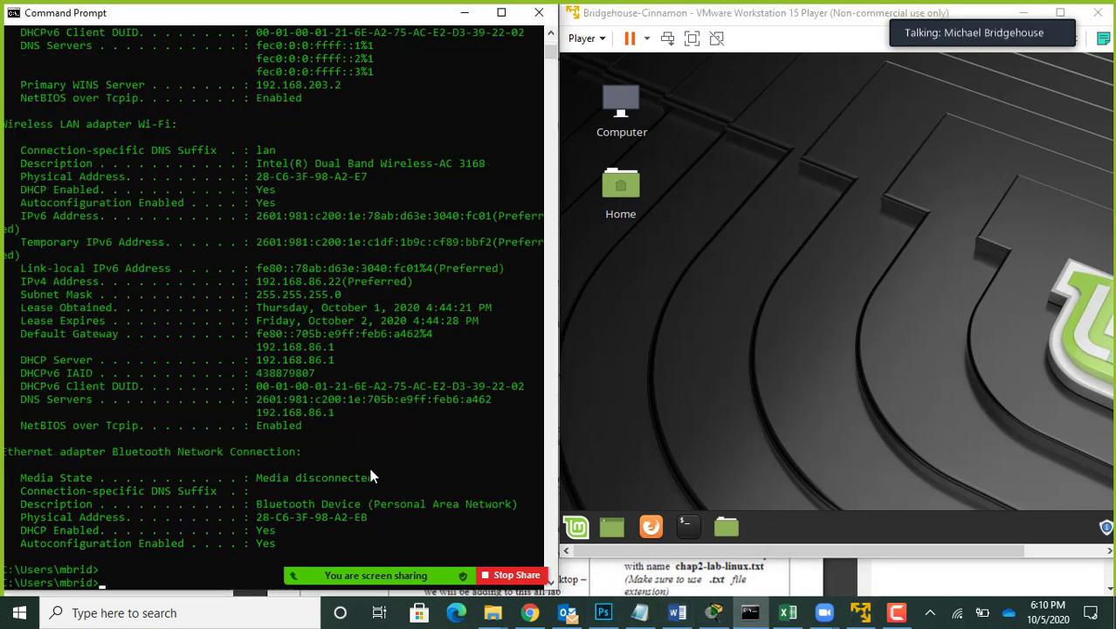
key(Up)
key(Return)
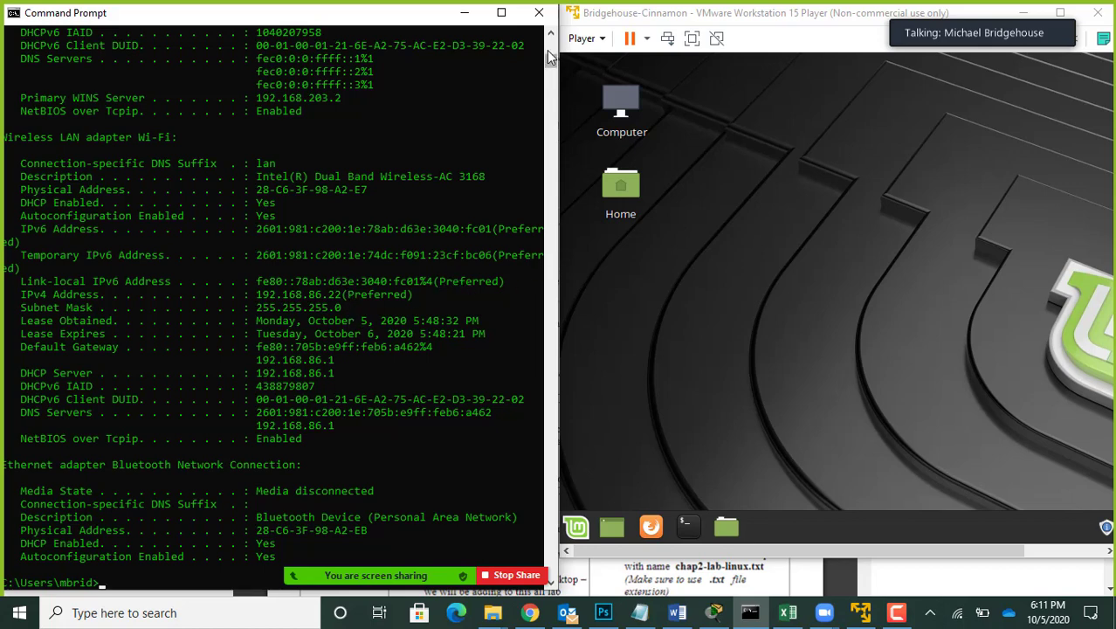
Step: Examine the ipconfig /all output back up to its start, including the host configuration and the first Ethernet adapter
drag(550, 59, 551, 58)
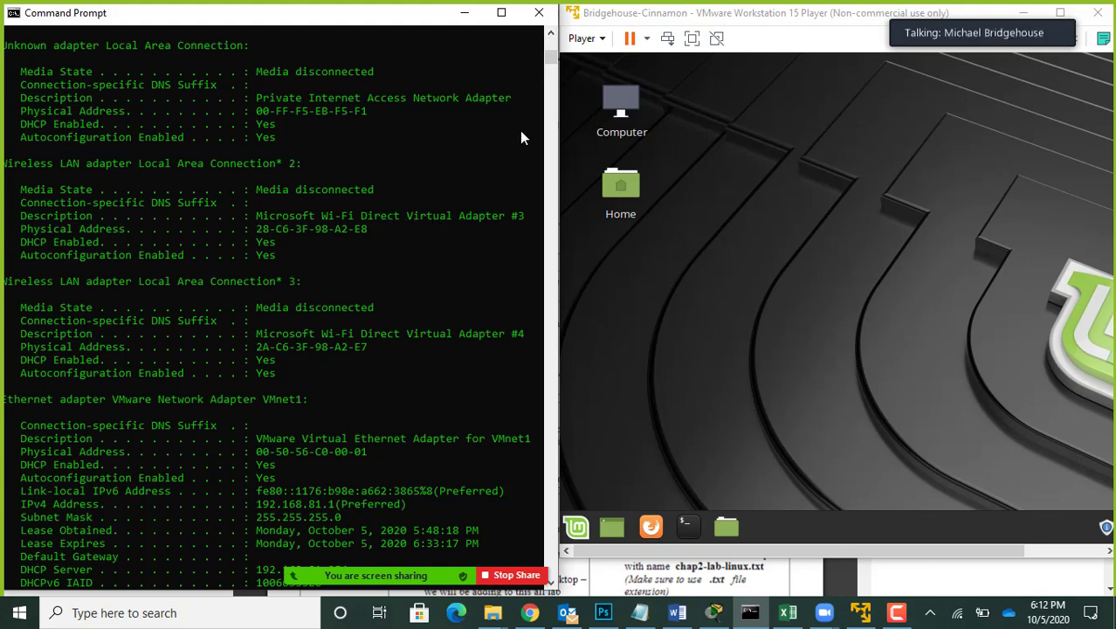
click(551, 34)
click(551, 34)
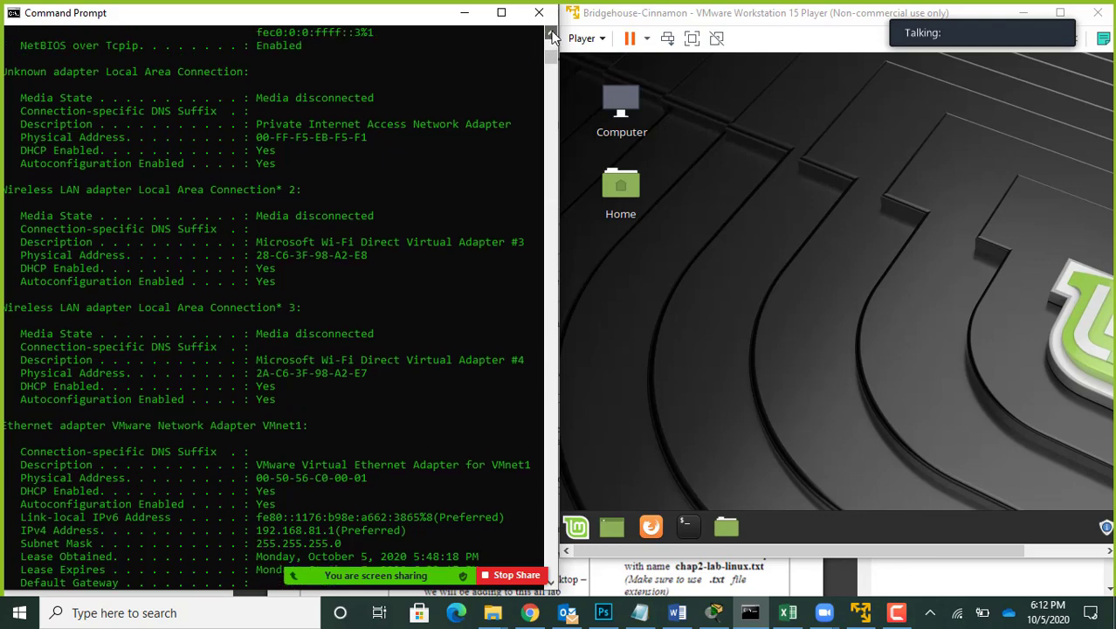
click(551, 34)
click(551, 34)
click(551, 34)
click(551, 34)
click(550, 34)
click(551, 34)
click(550, 34)
click(551, 34)
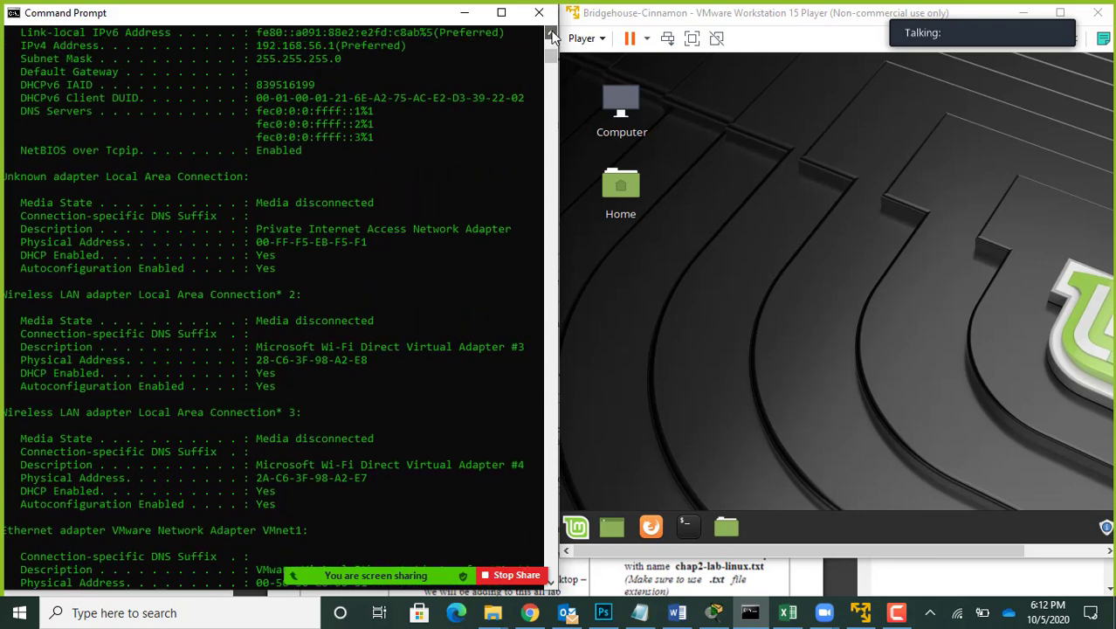
click(551, 34)
click(550, 34)
click(551, 34)
click(550, 34)
click(550, 34)
click(551, 34)
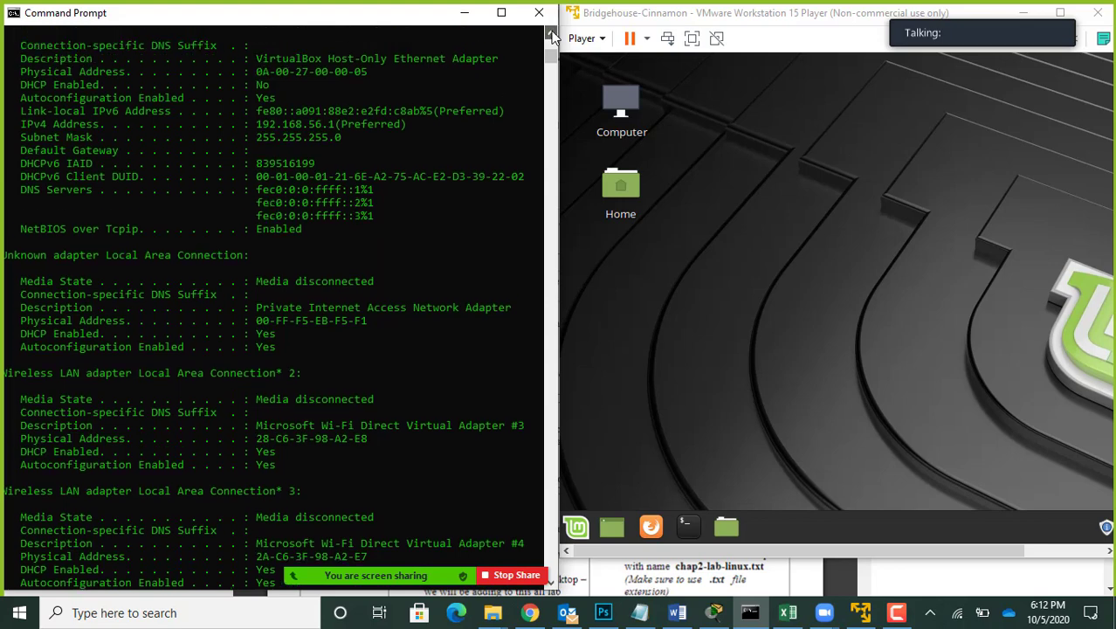
click(551, 34)
click(551, 34)
click(551, 34)
click(551, 34)
click(551, 34)
click(551, 34)
click(551, 34)
click(551, 34)
click(550, 34)
click(550, 34)
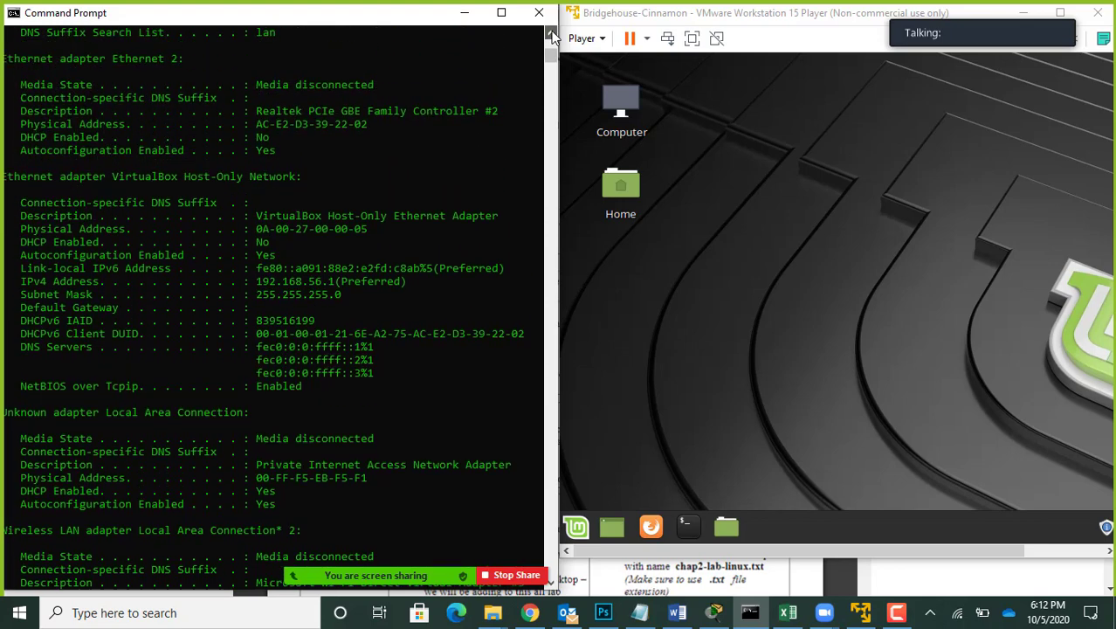
click(551, 34)
click(551, 34)
click(551, 34)
click(551, 34)
click(551, 34)
click(551, 34)
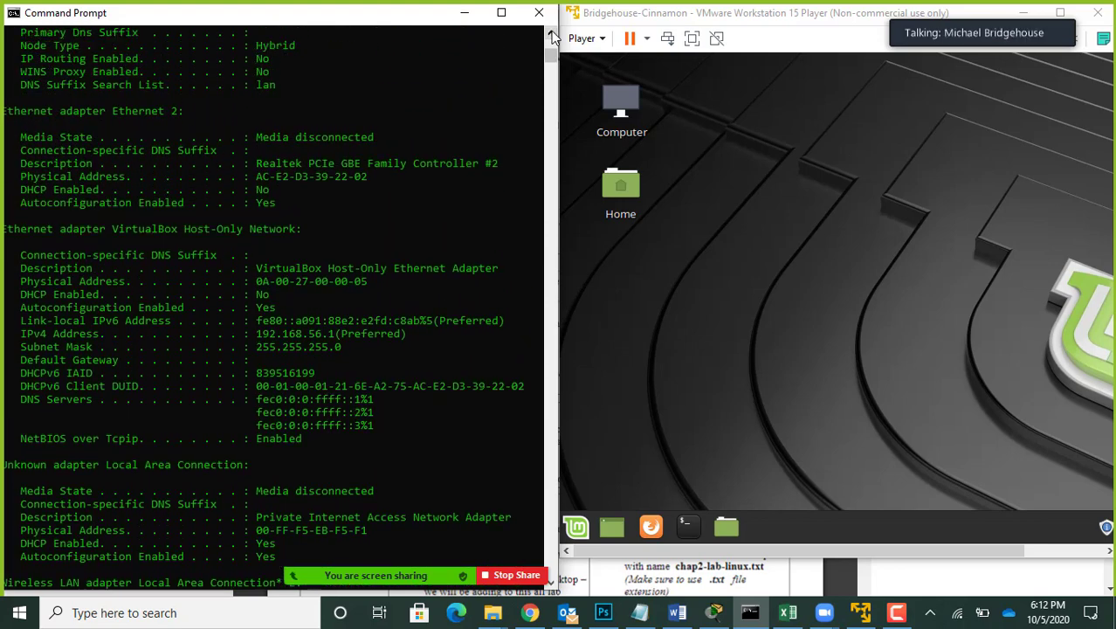
click(551, 34)
click(551, 34)
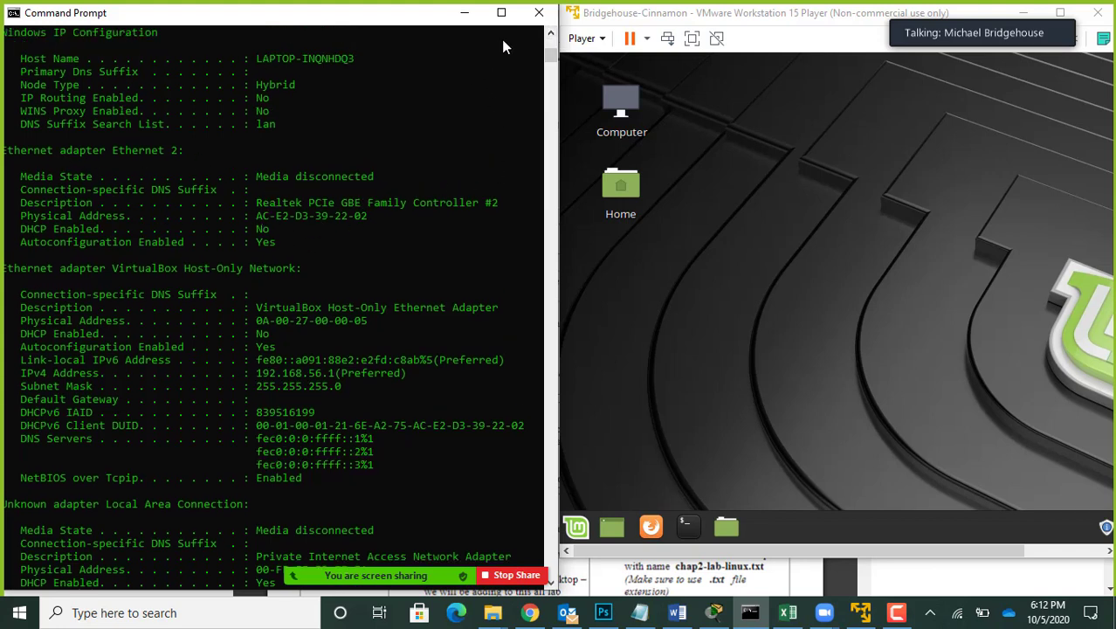
click(550, 34)
click(550, 34)
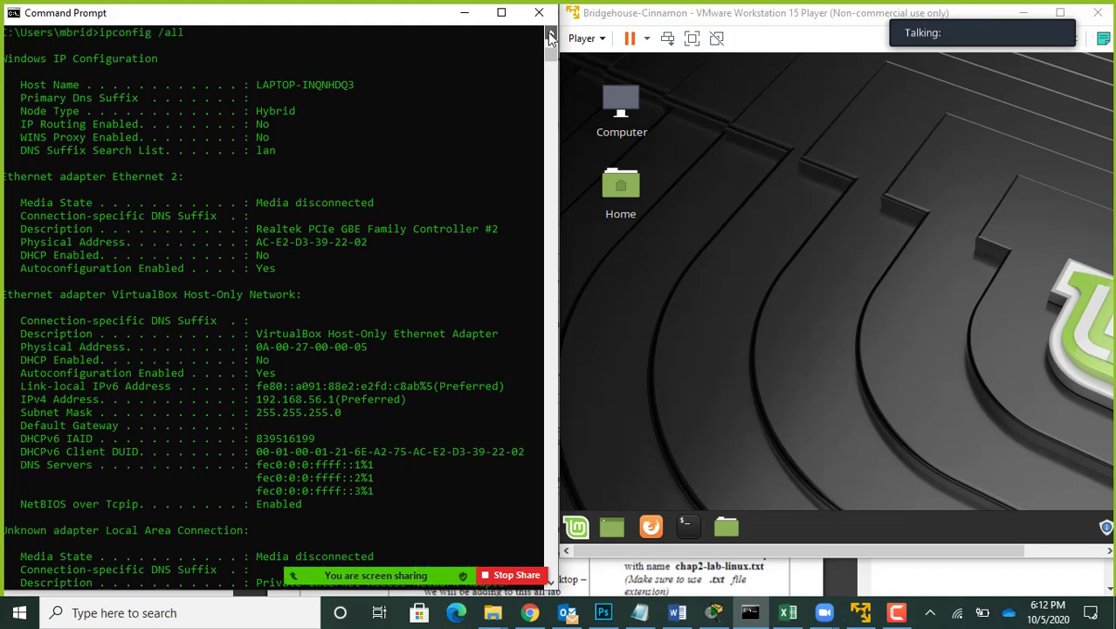
click(551, 35)
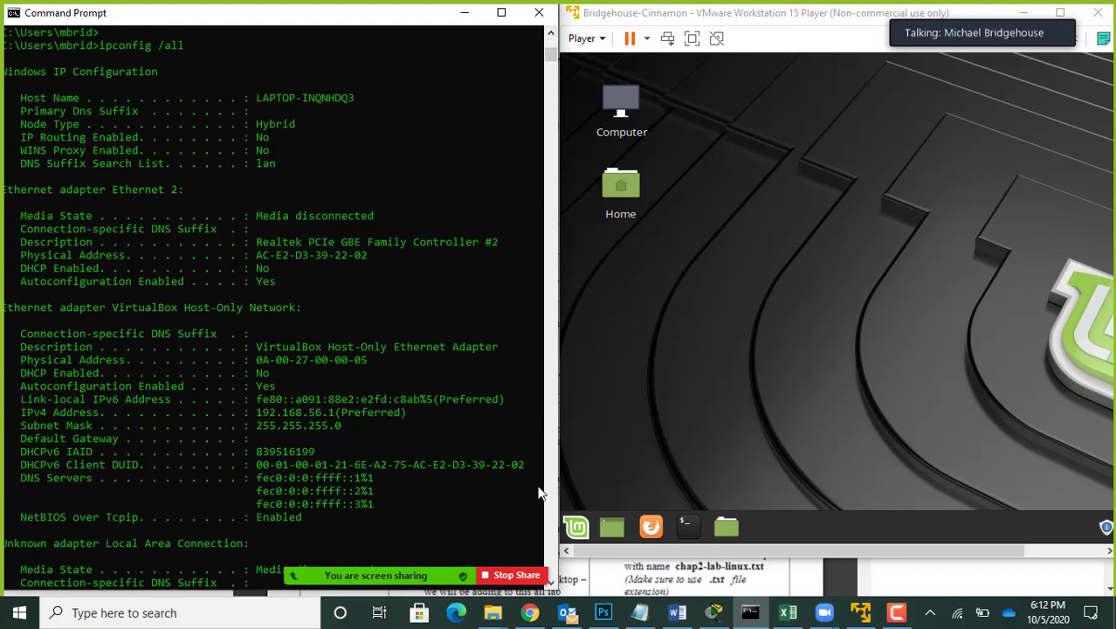
Step: Read down through the Ethernet 2, VirtualBox Host-Only and Local Area Connection adapter entries in the output
click(551, 582)
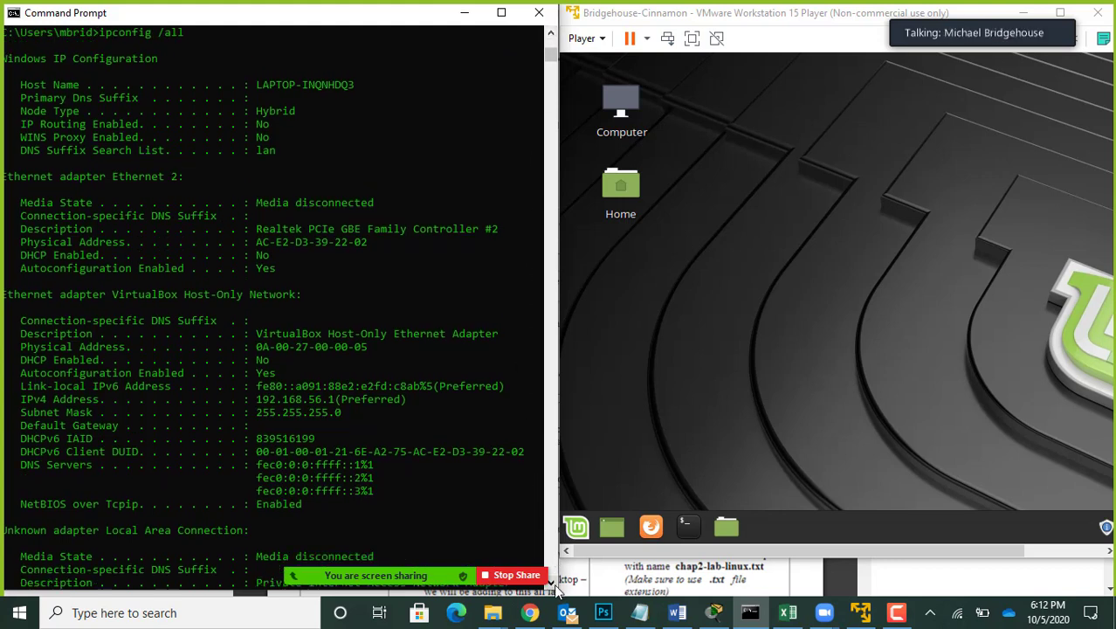
click(554, 585)
click(554, 585)
click(554, 585)
click(555, 585)
click(554, 585)
click(555, 585)
click(554, 584)
click(554, 585)
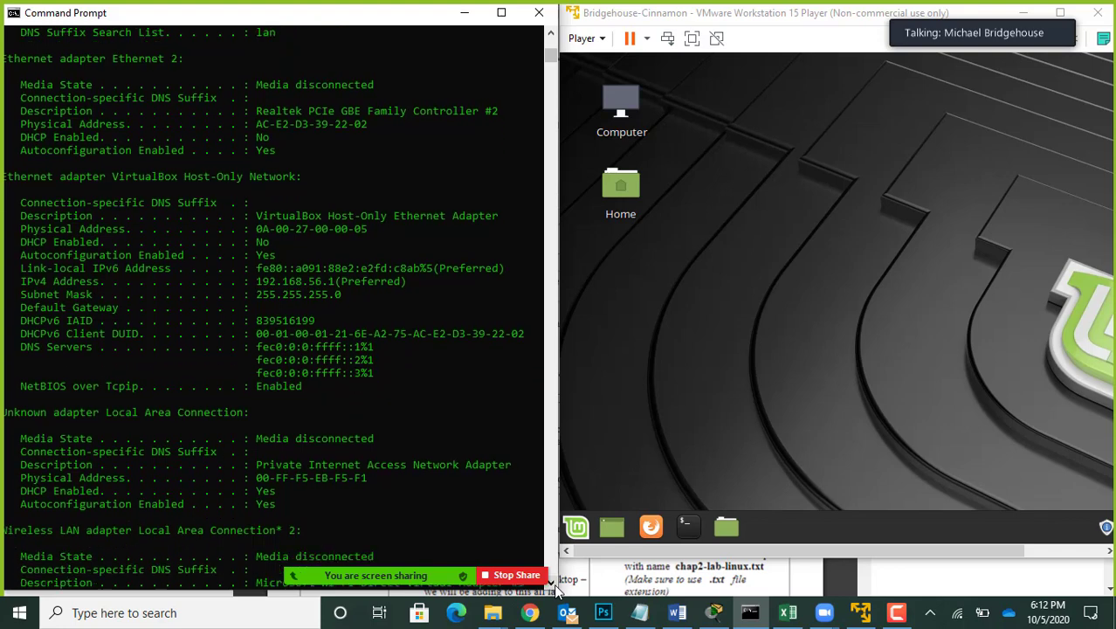
click(555, 584)
click(554, 585)
click(555, 585)
click(554, 585)
click(555, 585)
click(554, 585)
click(554, 585)
click(555, 584)
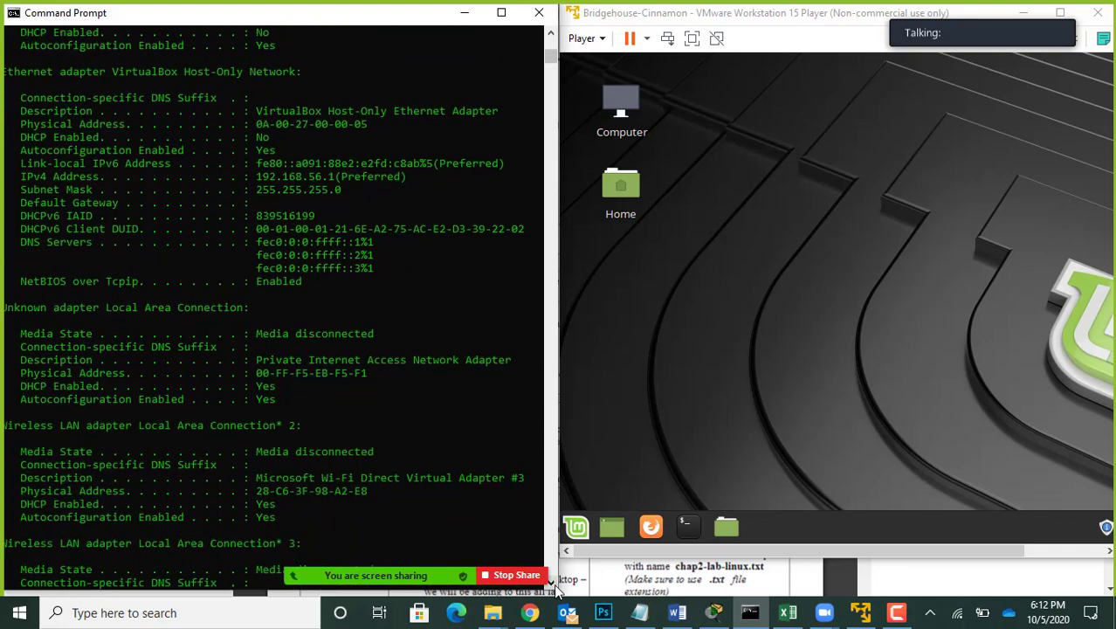
click(555, 585)
click(554, 585)
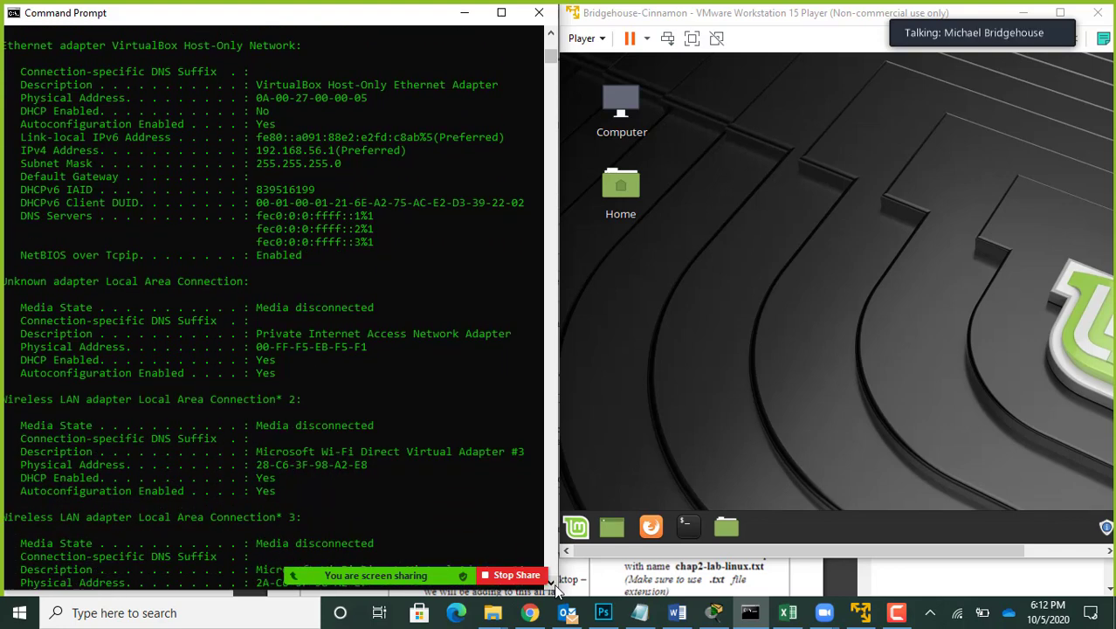
click(555, 585)
click(554, 585)
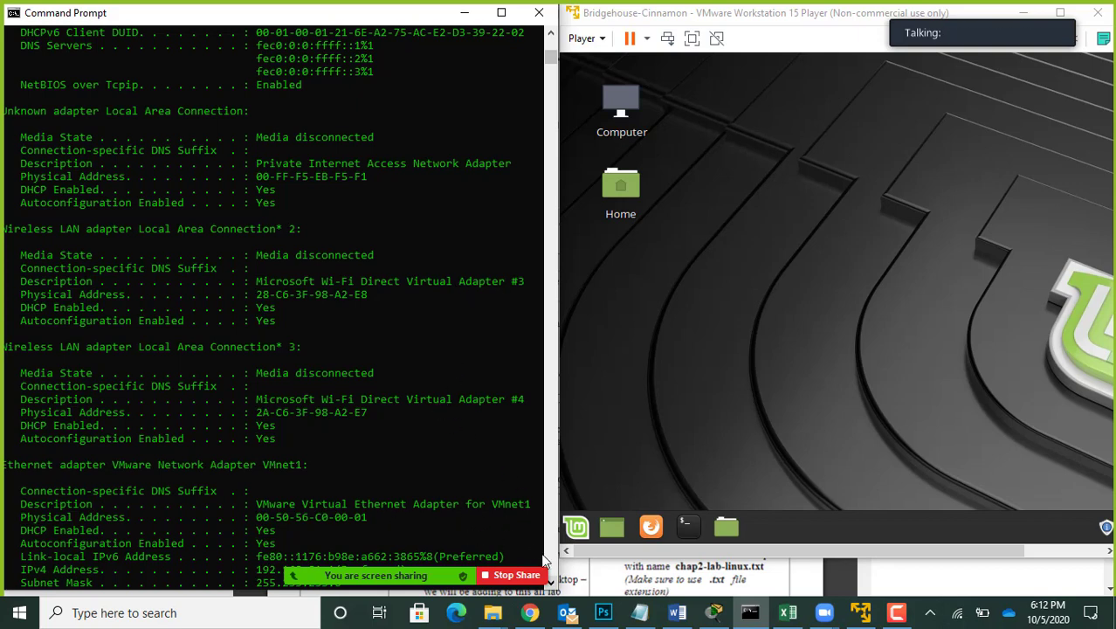
click(552, 582)
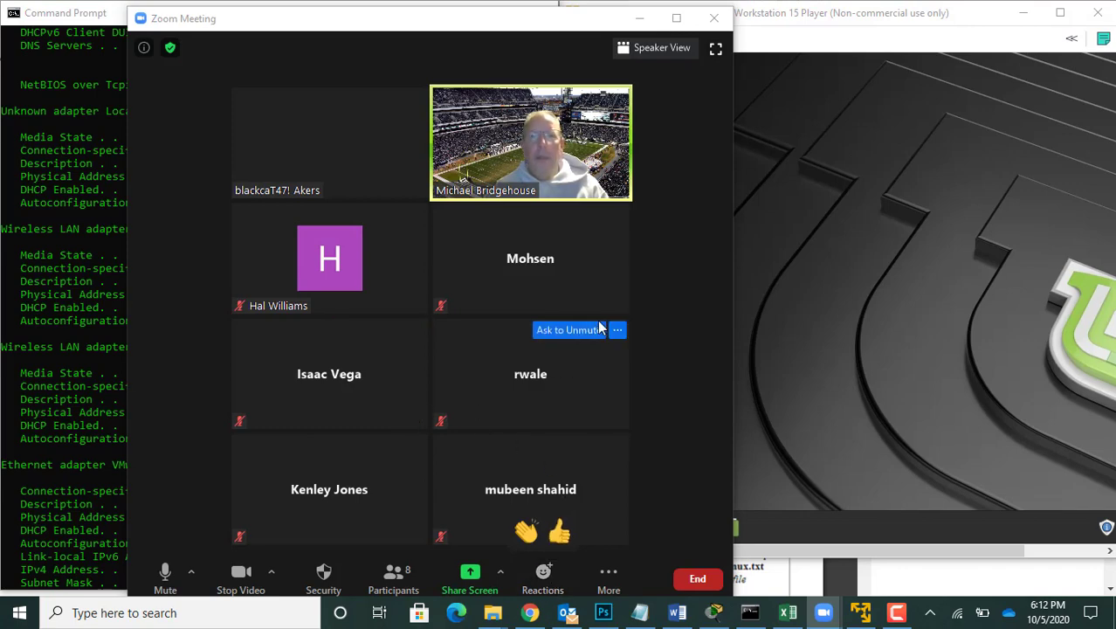
Step: Minimize the Zoom meeting window and examine the VMware VMnet1, VMnet8 and Wi-Fi adapter entries at the end of the output
click(644, 23)
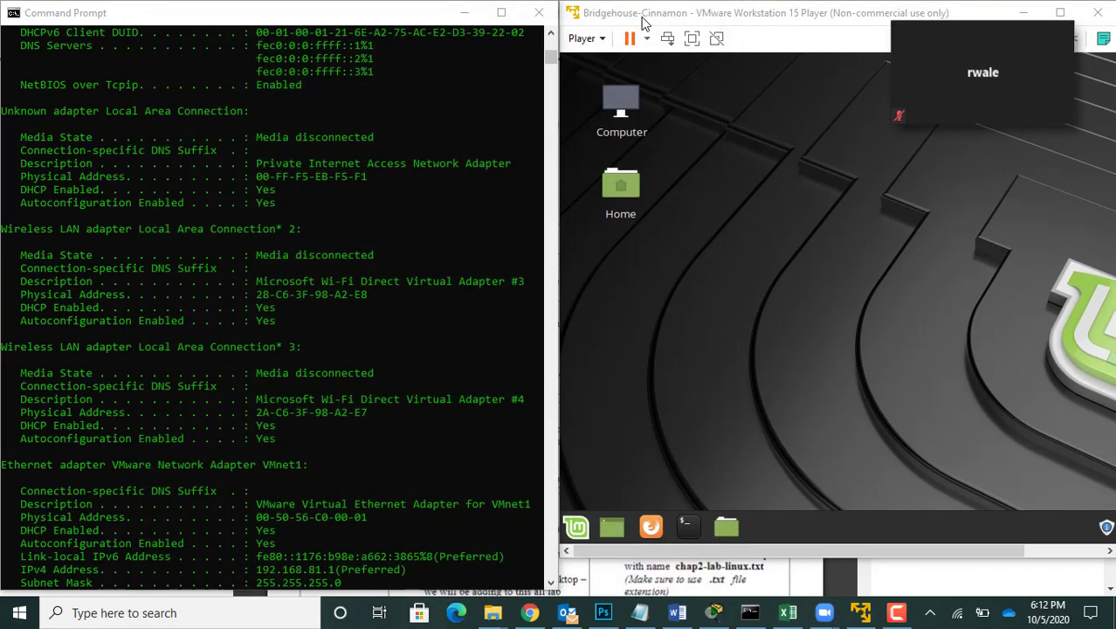
click(550, 582)
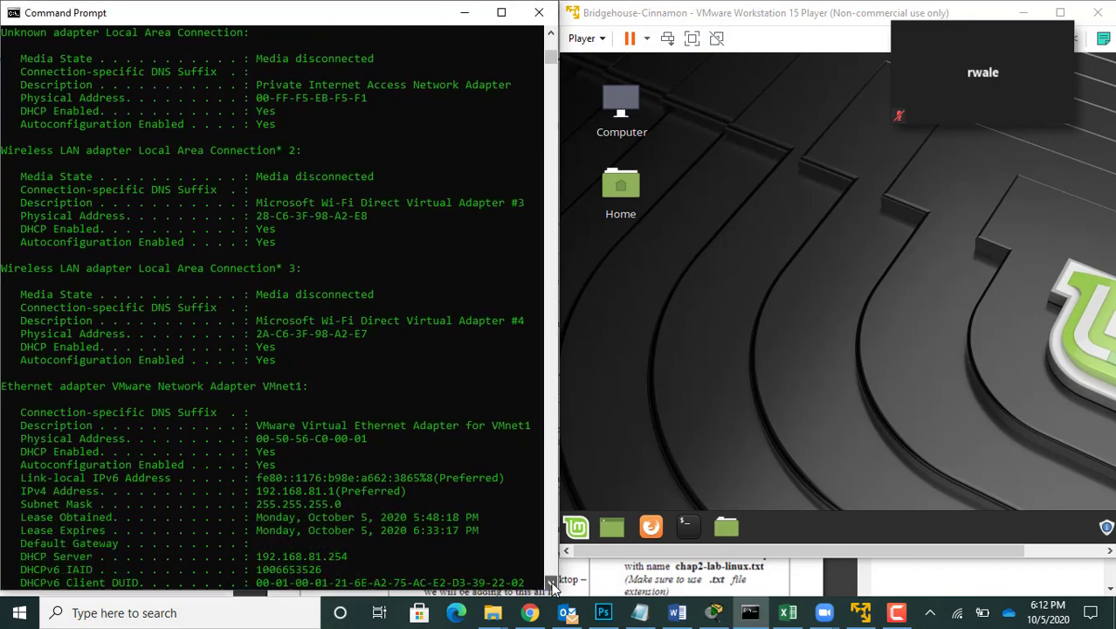
click(550, 582)
click(550, 582)
click(550, 582)
click(550, 583)
click(550, 582)
click(550, 582)
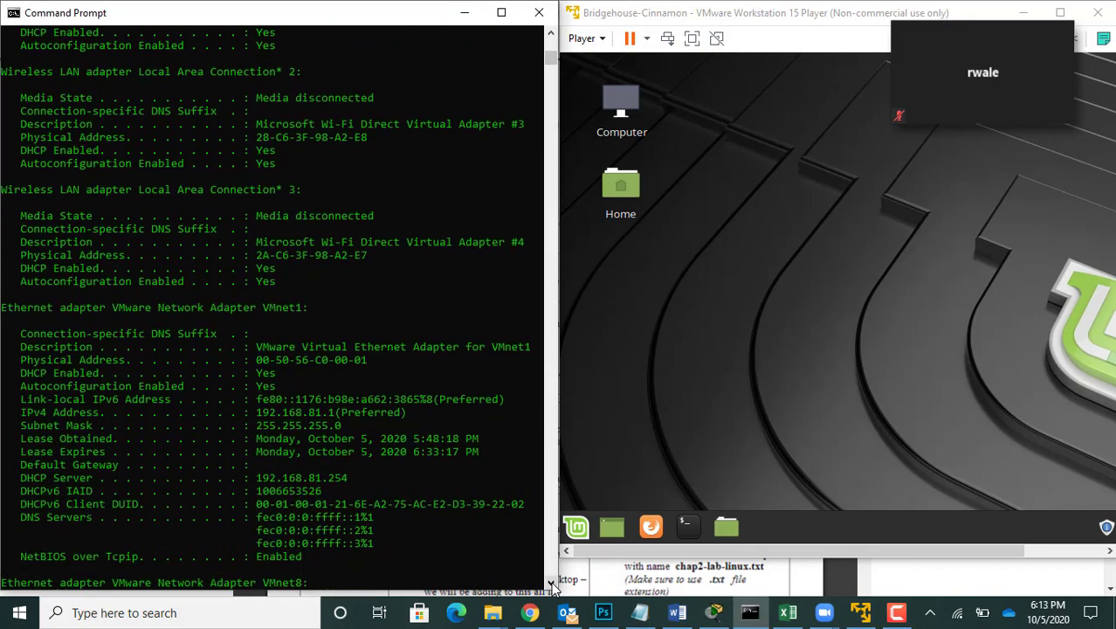
click(550, 583)
click(550, 582)
click(550, 582)
click(550, 582)
click(550, 582)
click(550, 582)
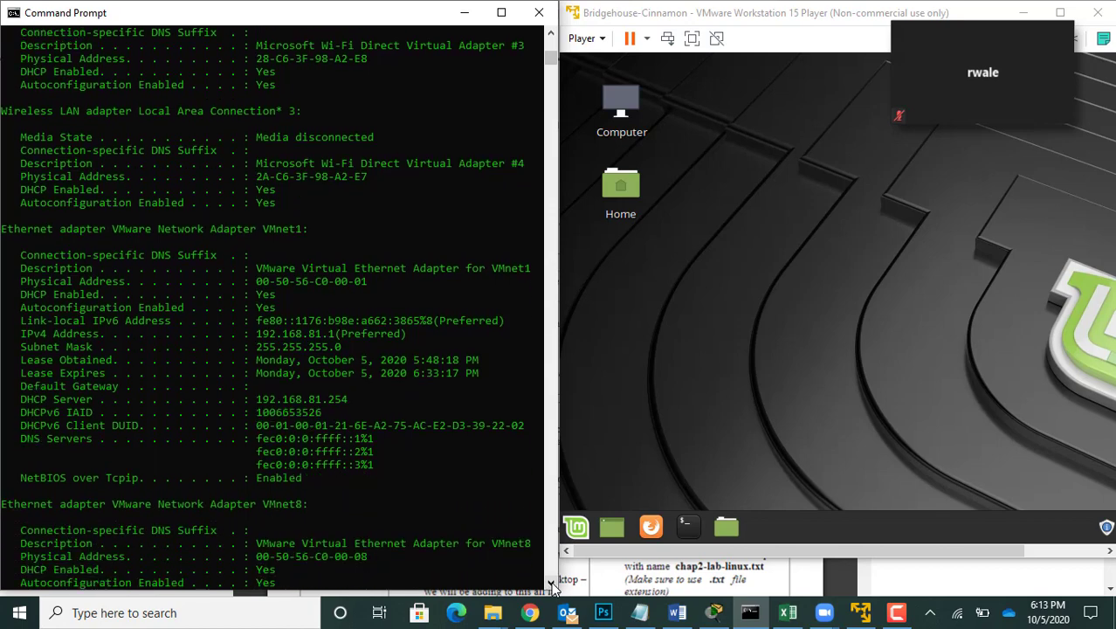
click(550, 582)
click(550, 583)
click(550, 582)
click(550, 582)
click(550, 582)
click(550, 583)
click(550, 583)
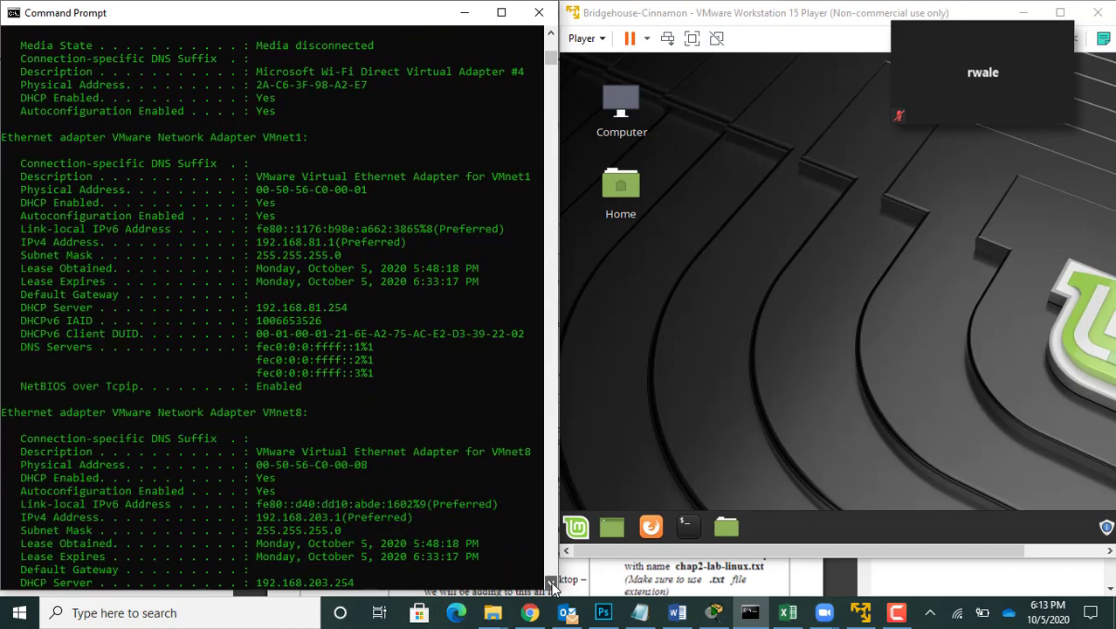
click(550, 582)
click(550, 554)
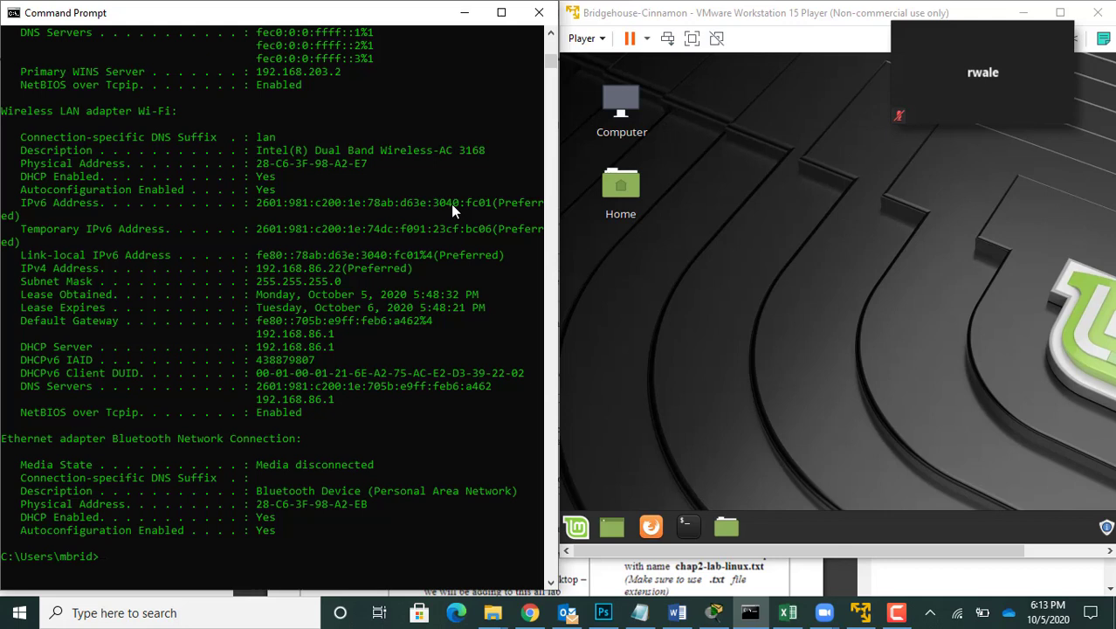
Step: Move the floating Zoom participant thumbnail off the VM and down over the taskbar's clock area
mouse_move(1002, 26)
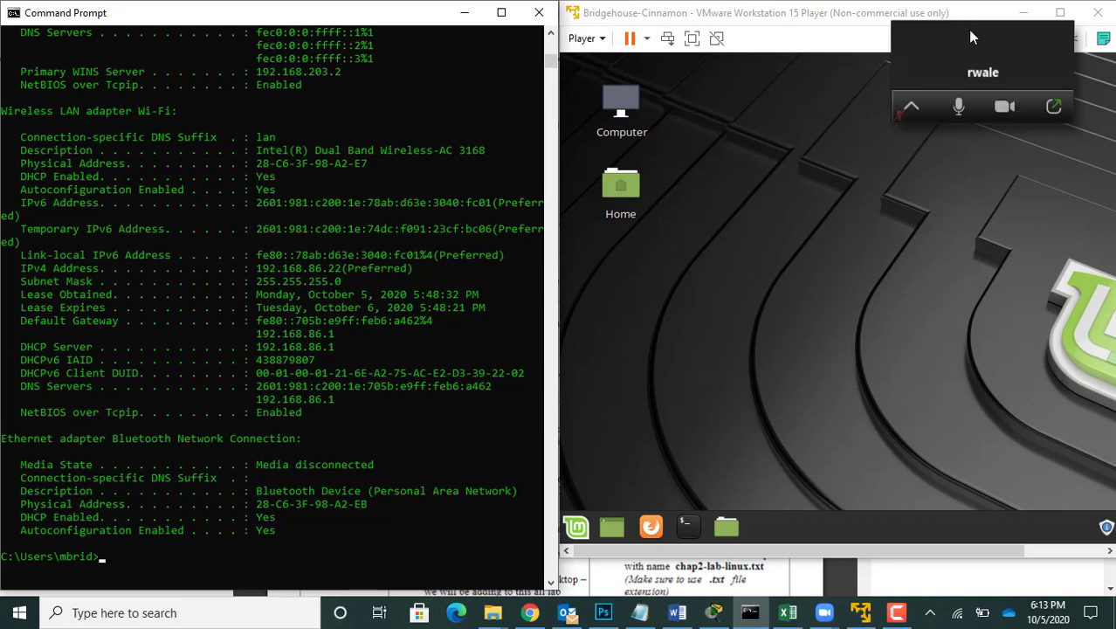
drag(971, 36, 899, 136)
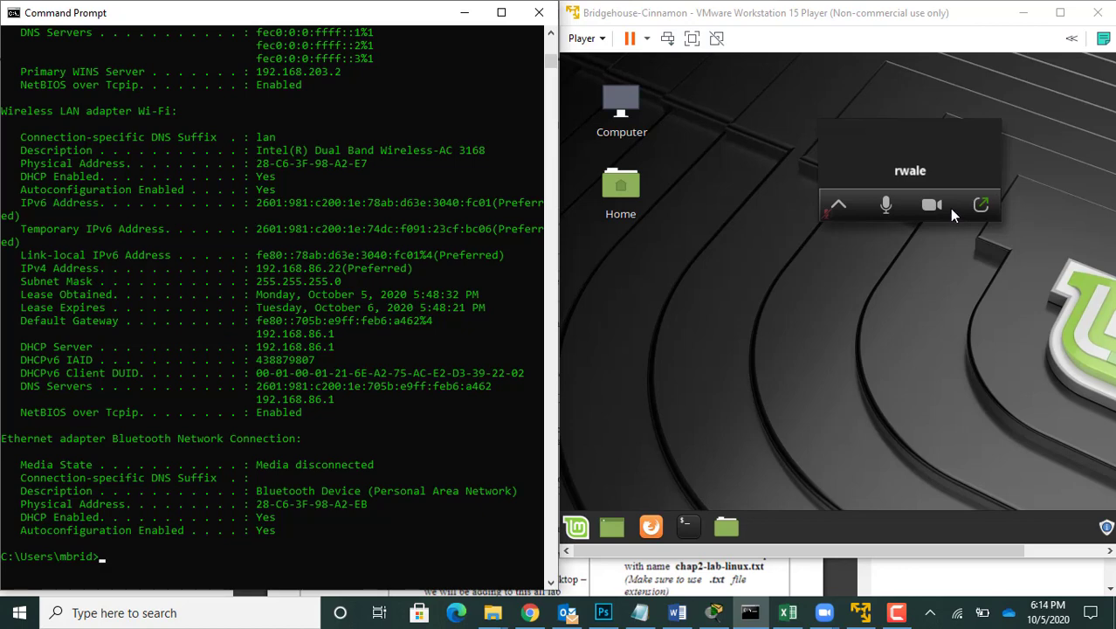
drag(880, 170, 1097, 573)
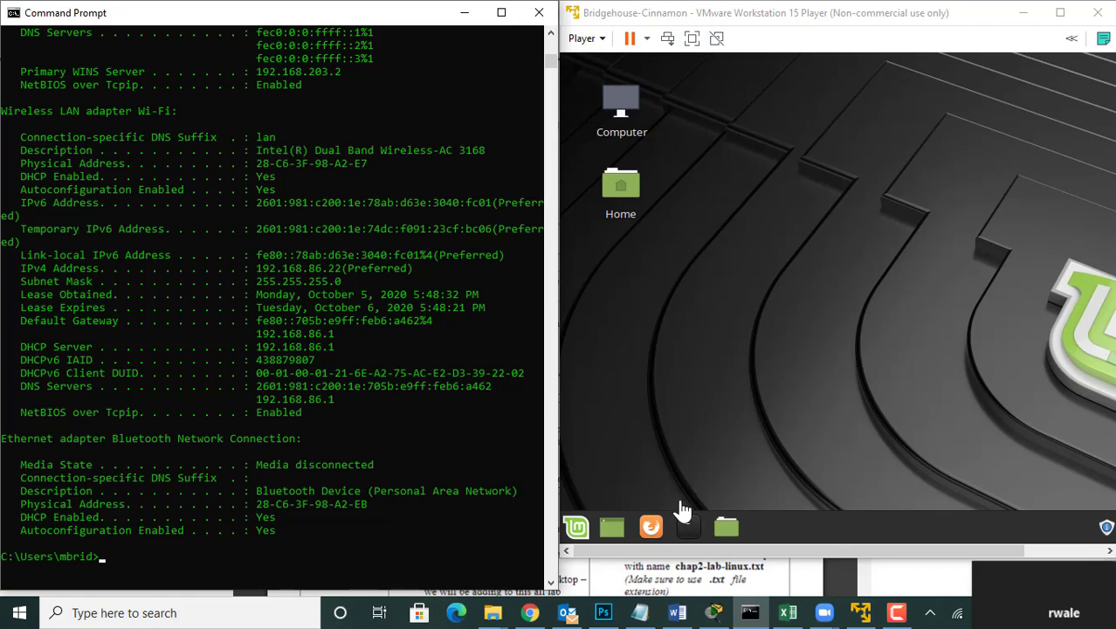
Step: Highlight the Wi-Fi adapter's physical address value and its Physical Address label in the ipconfig output
click(255, 164)
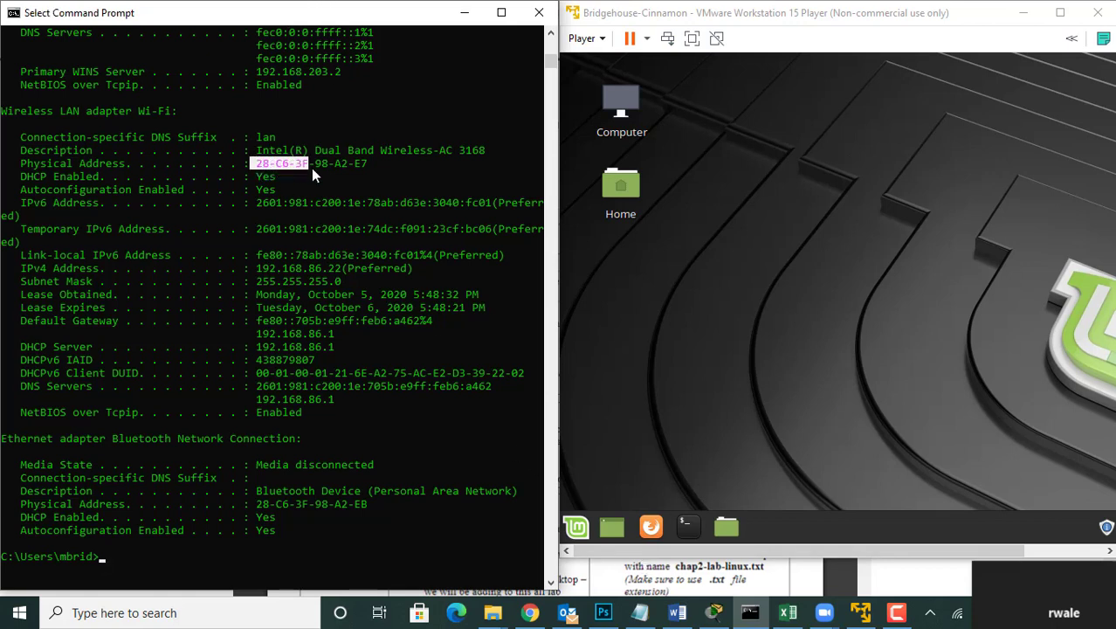
drag(311, 172, 356, 173)
drag(23, 167, 129, 164)
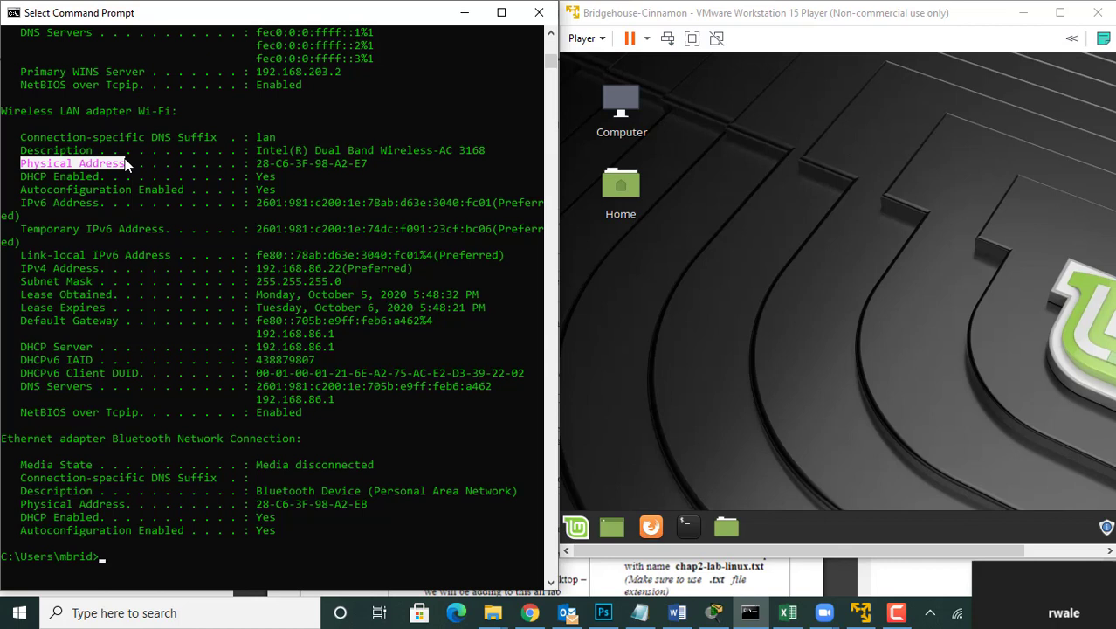
Step: Open a terminal in the Linux VM, shift its window into full view and run ifconfig
click(687, 529)
click(688, 533)
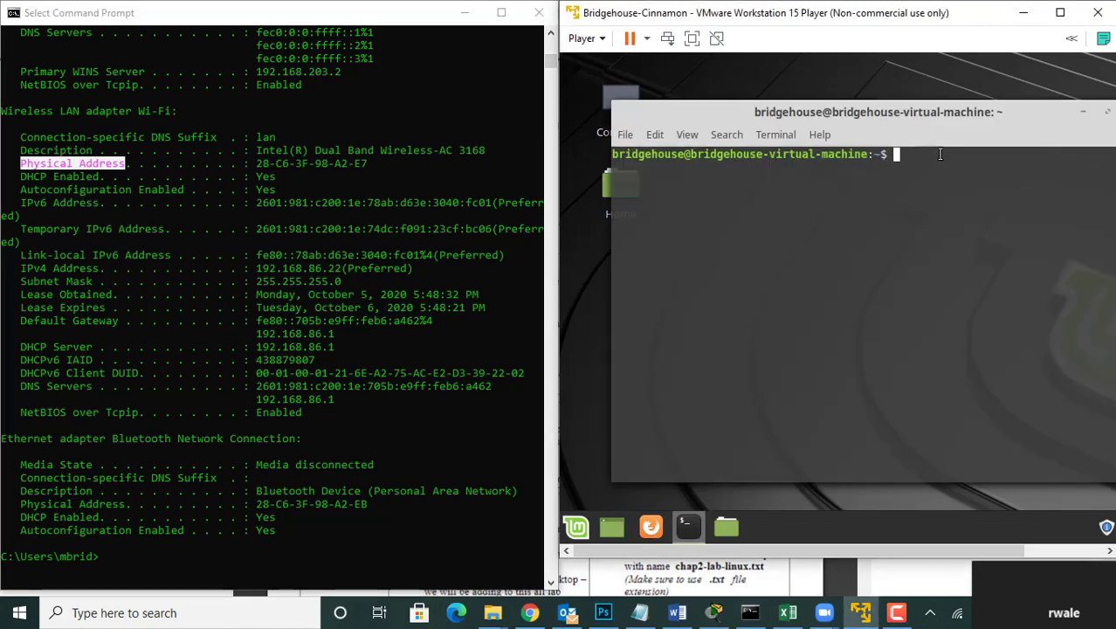
drag(949, 113, 896, 96)
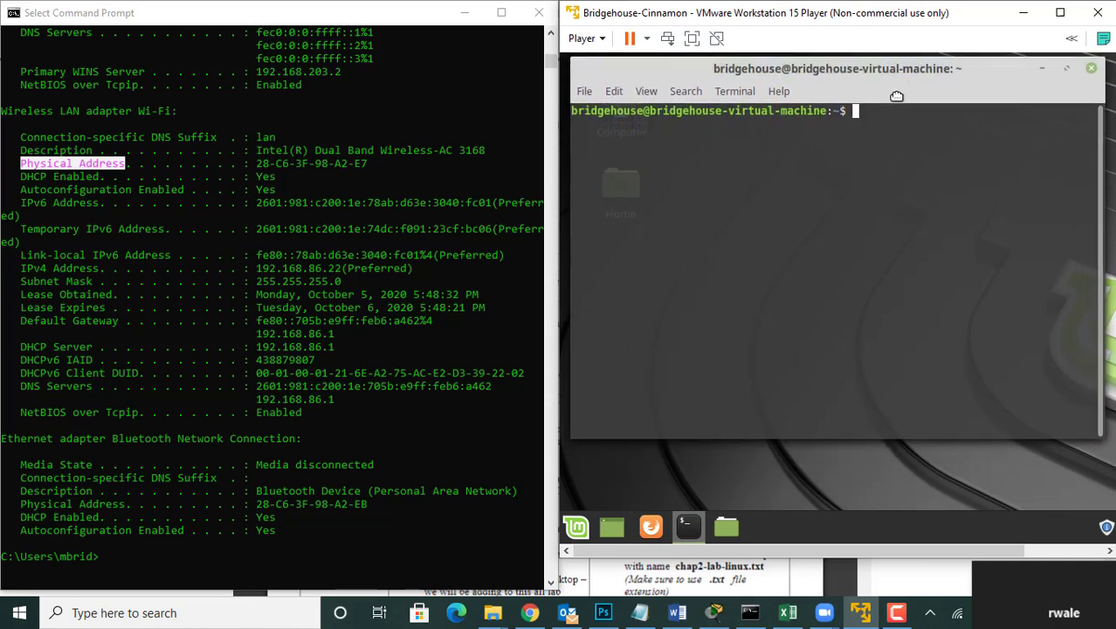
text(ifconfig)
key(Return)
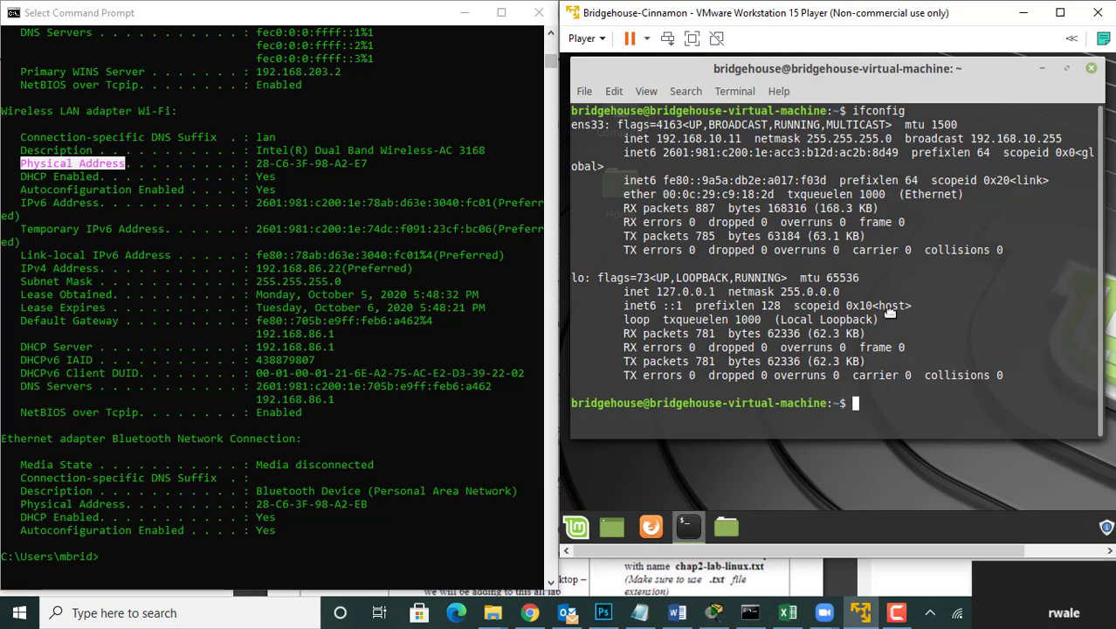
Step: Minimize the terminal, move the VM window over the command prompt and open the VM's Network Settings
click(1042, 68)
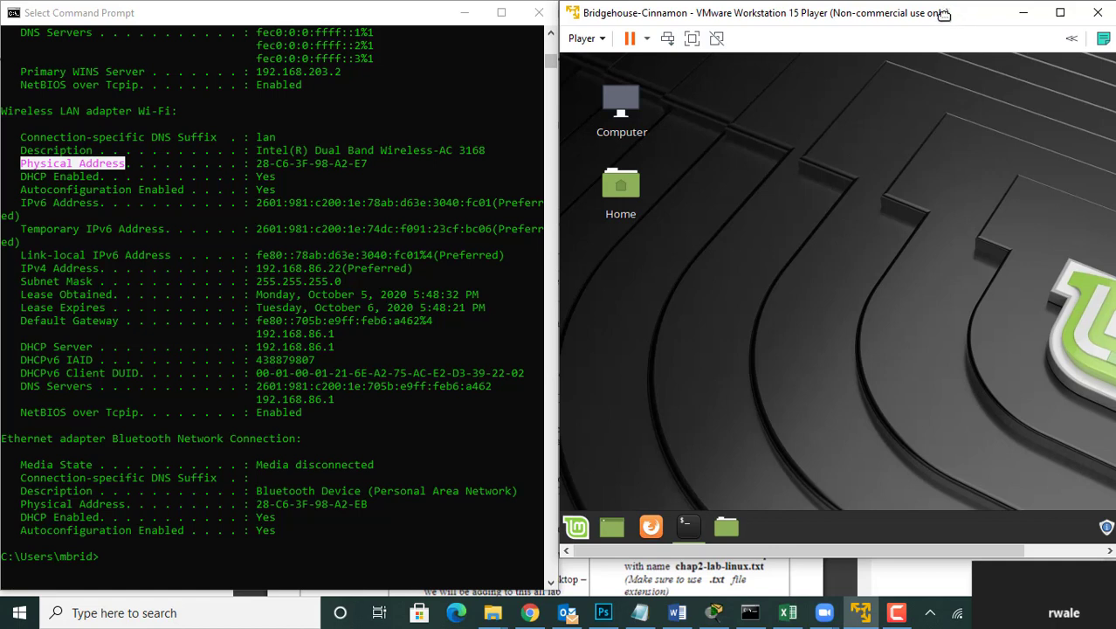
drag(943, 15, 790, 15)
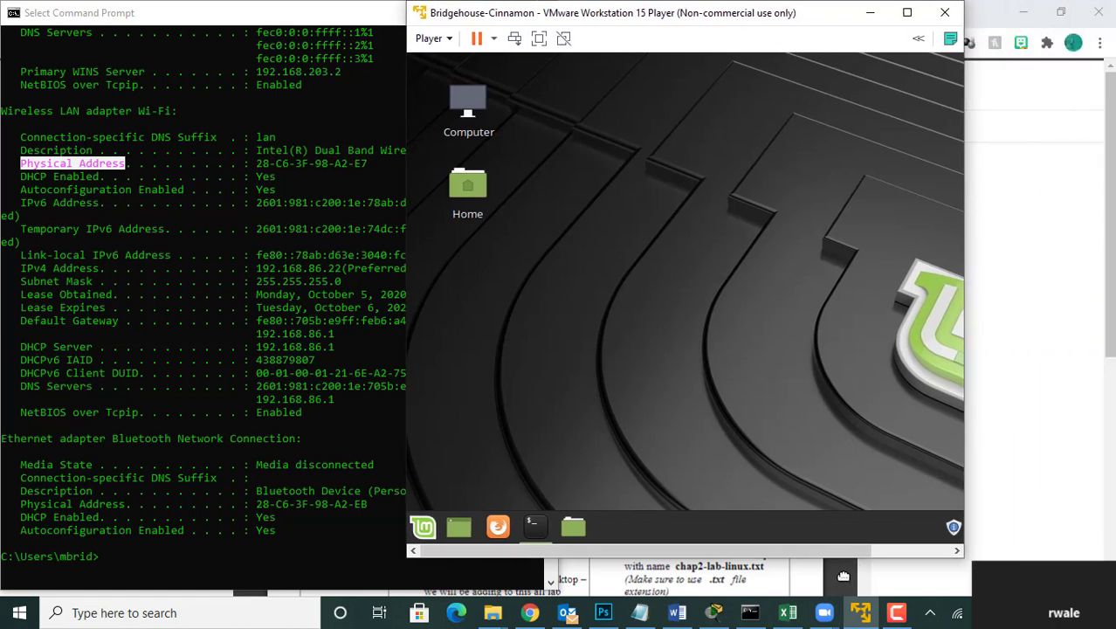
drag(820, 552, 909, 559)
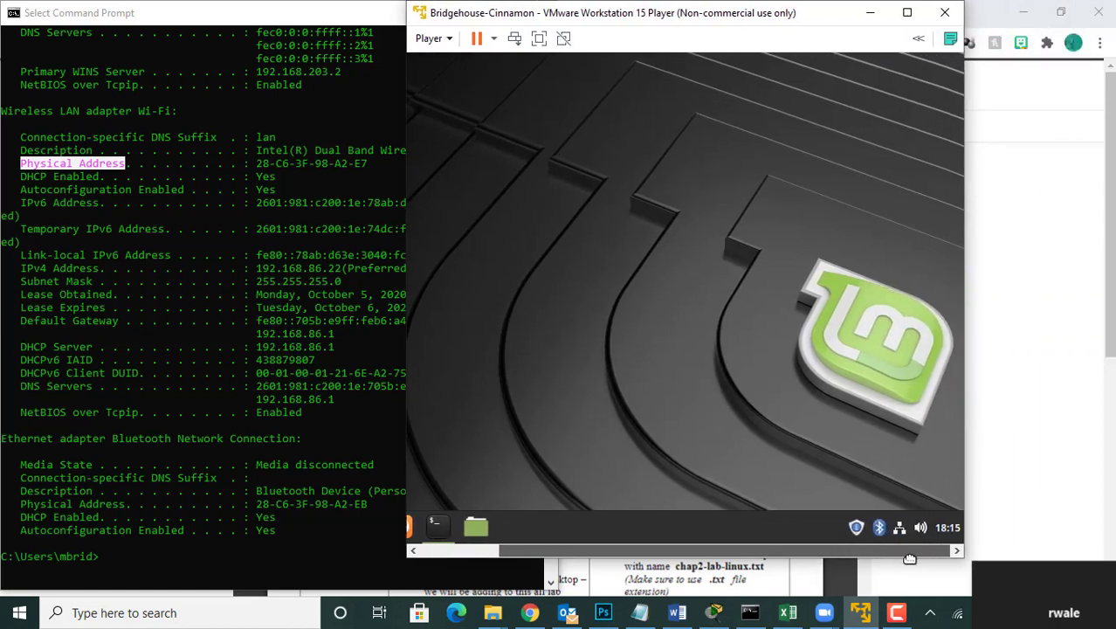
click(900, 527)
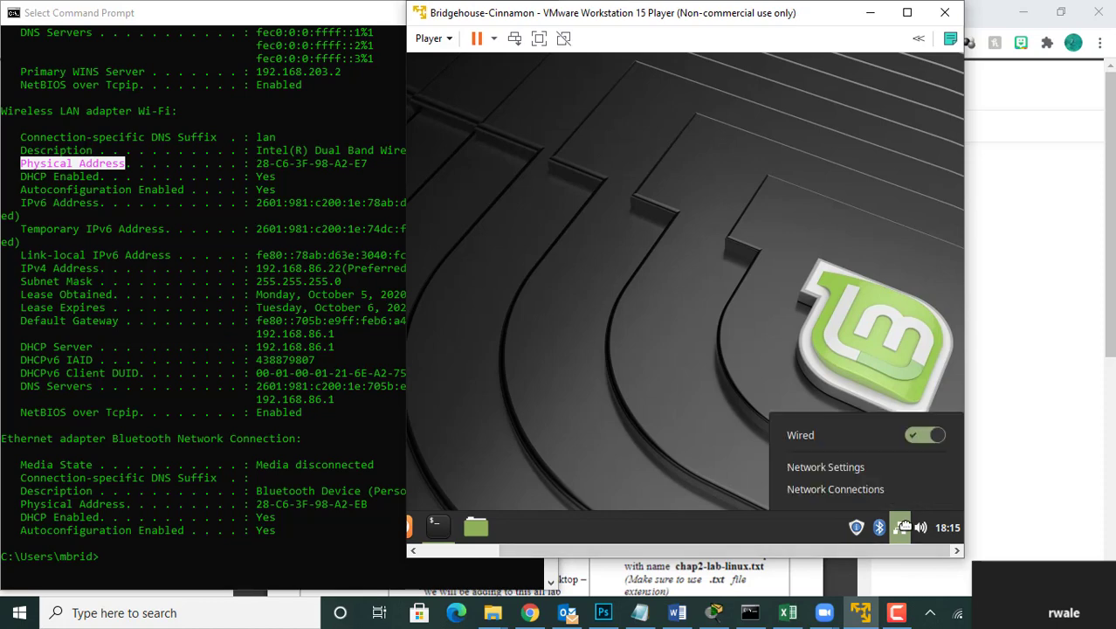
click(860, 471)
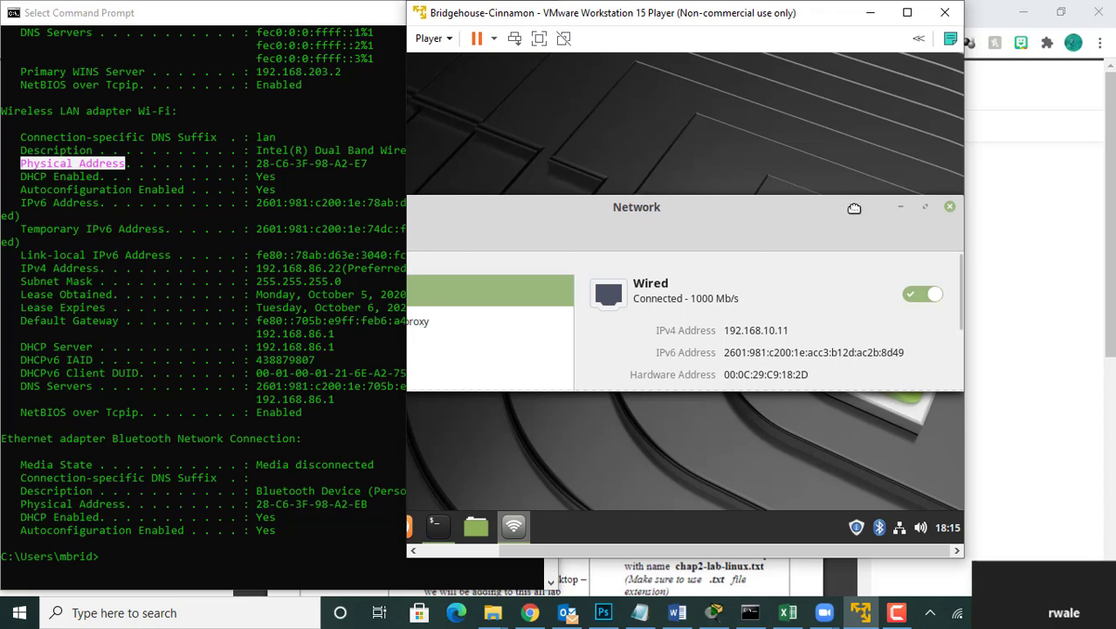
Step: Raise the Network window, widen the VM window to fit it and open the wired connection's configuration
drag(852, 207, 866, 153)
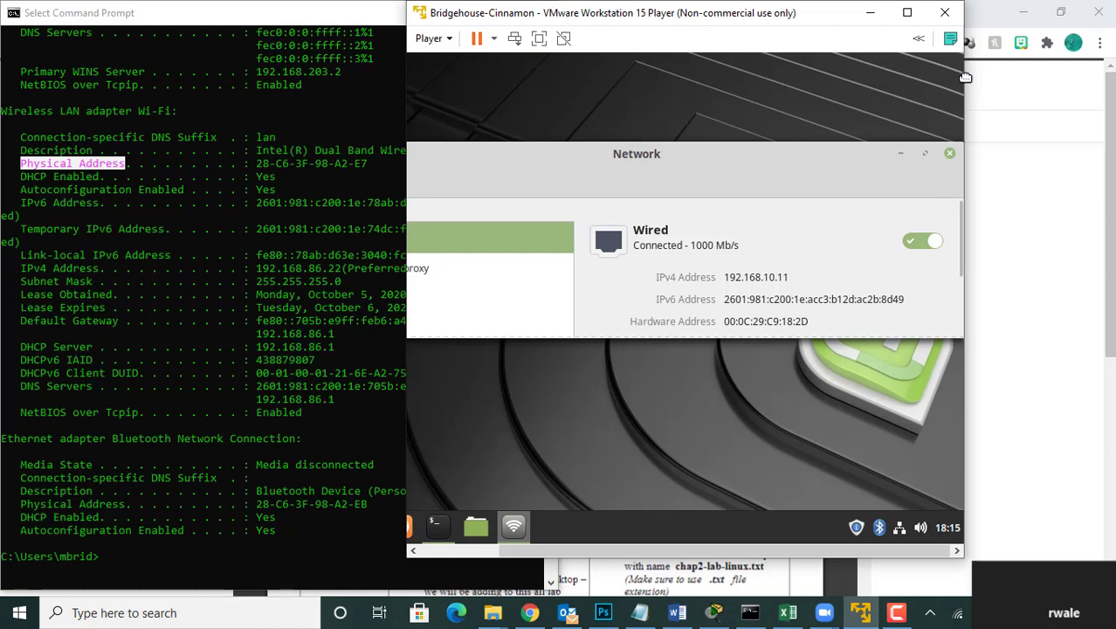
drag(966, 78, 1112, 92)
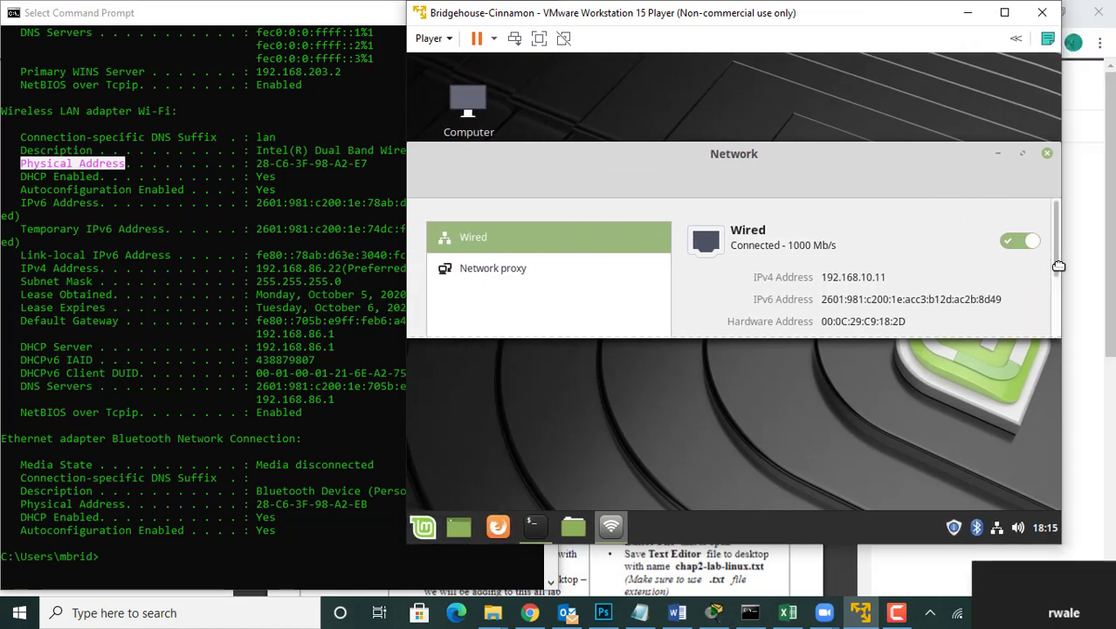
scroll(1058, 266, down, 3)
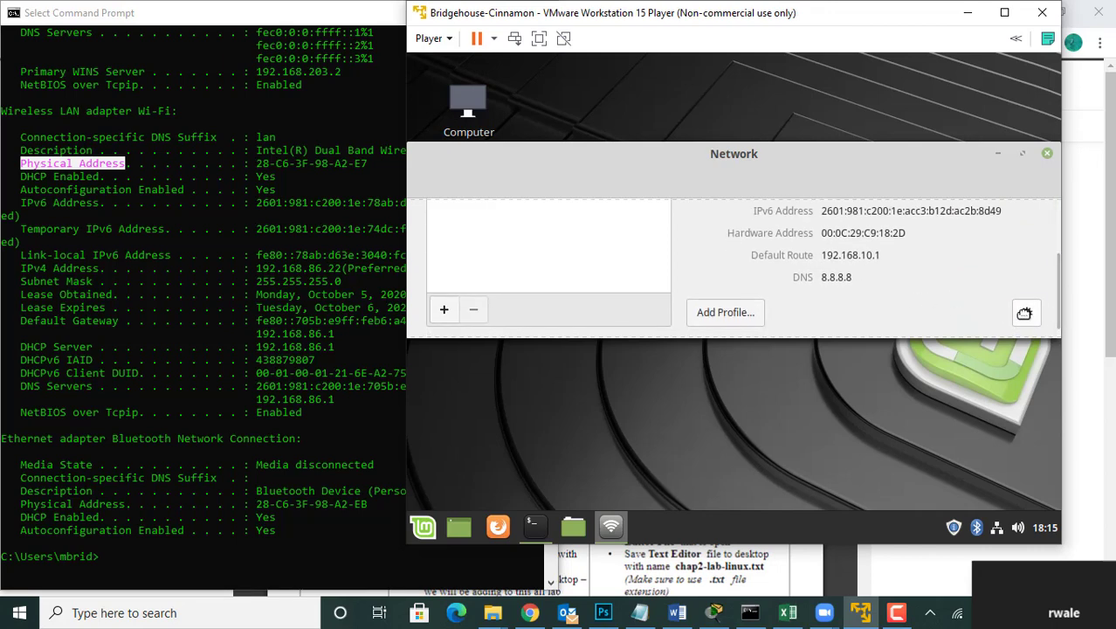
click(1023, 312)
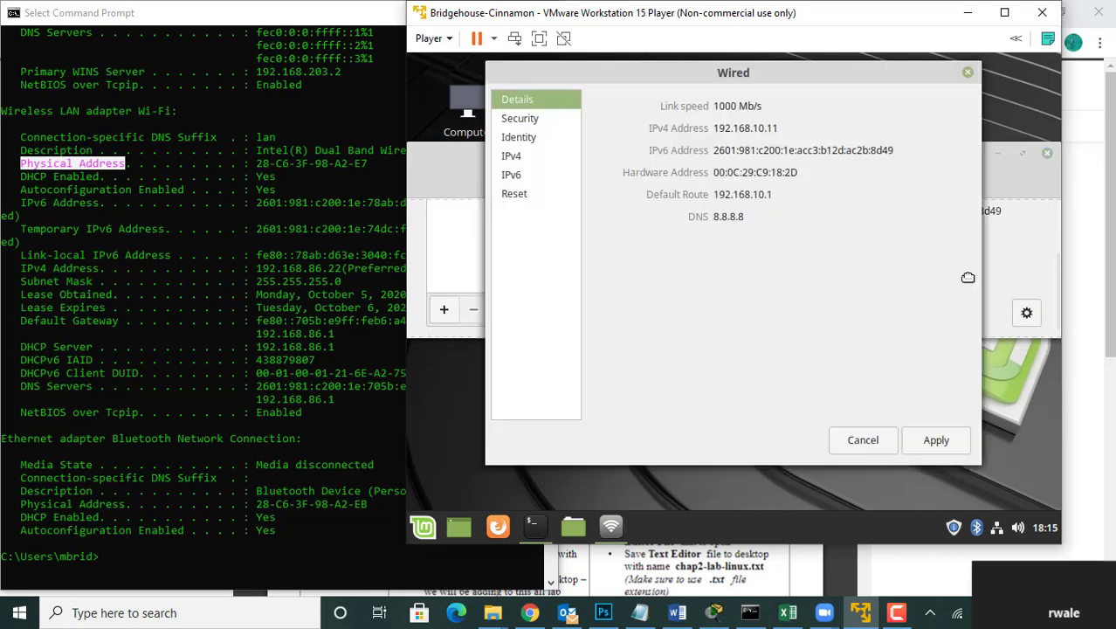
Step: Remove the manual address entry from the wired IPv4 settings, switch addressing to Automatic (DHCP) and apply it
click(524, 156)
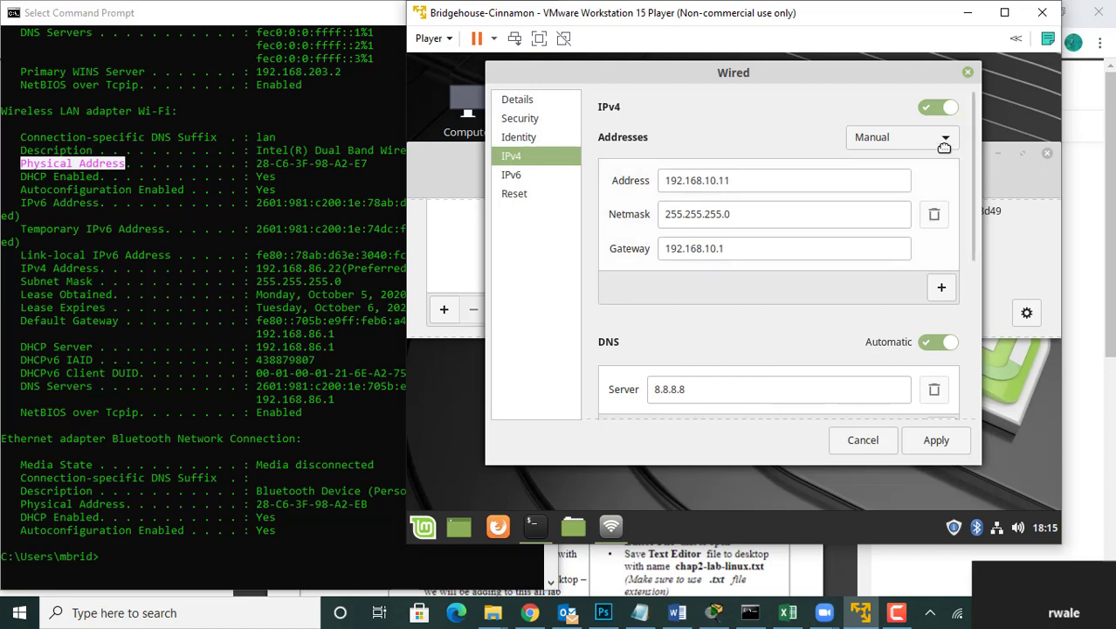
click(940, 287)
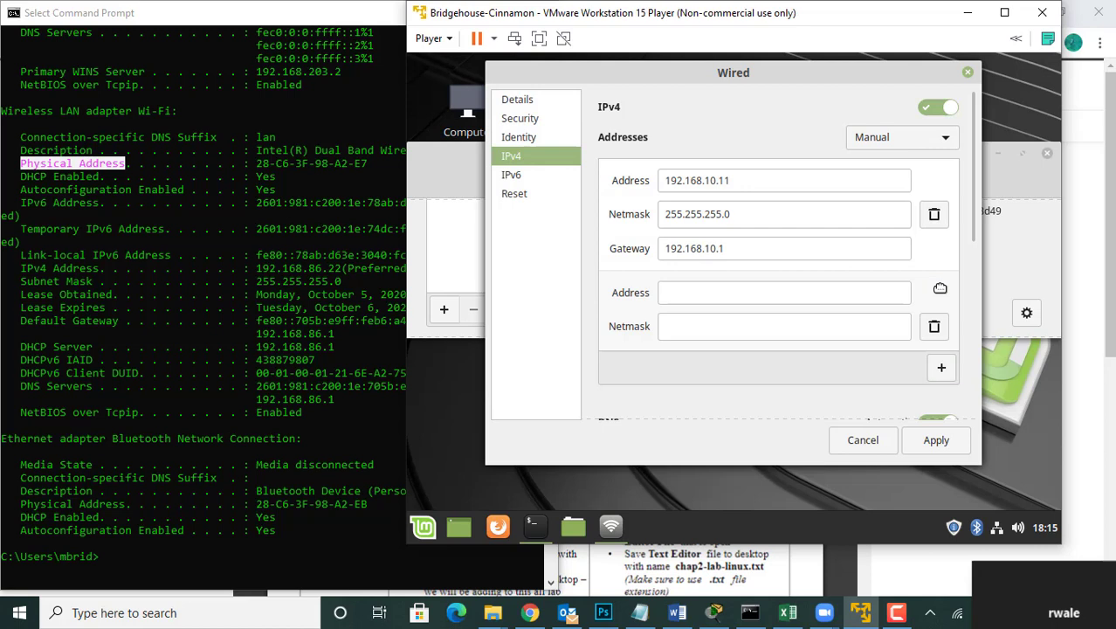
click(934, 214)
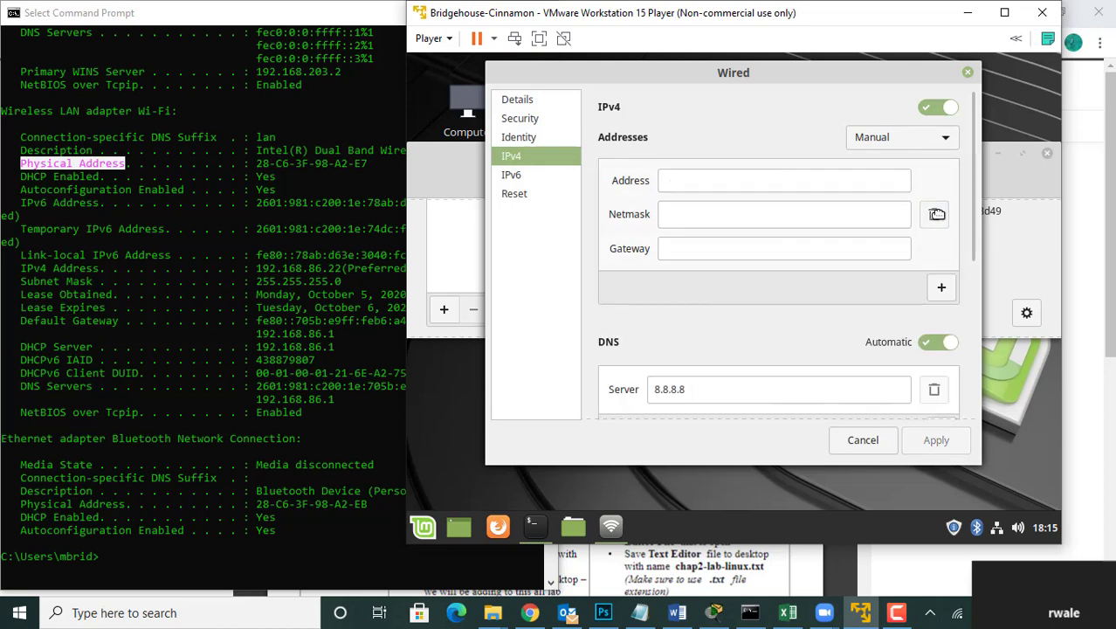
click(943, 140)
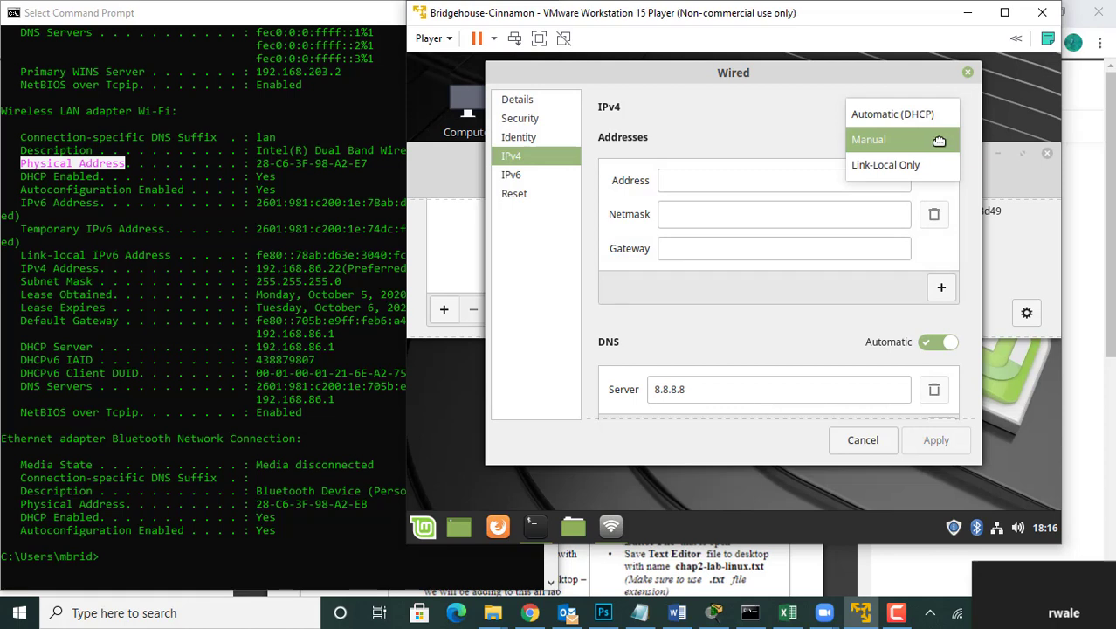
click(900, 121)
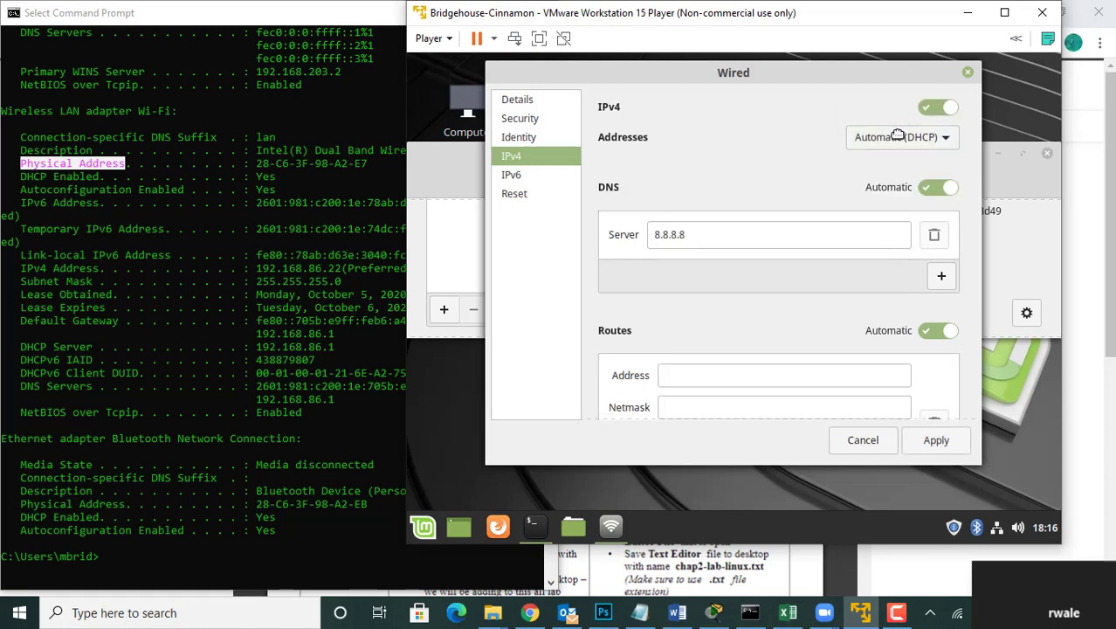
click(939, 440)
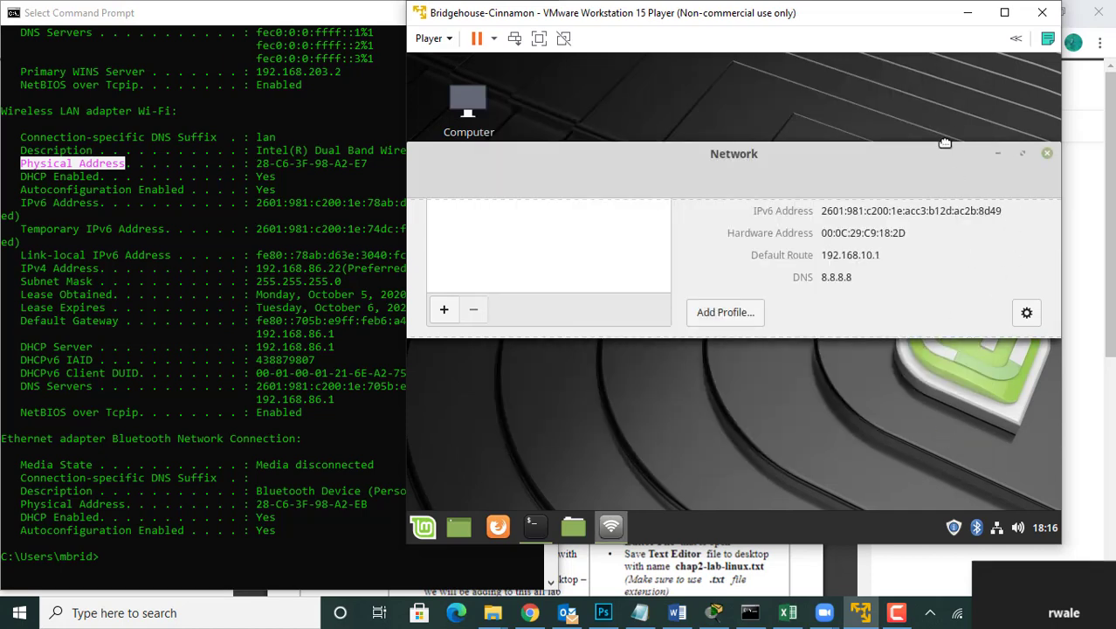
Step: Enlarge the Network window upward and turn the wired connection off and back on
drag(944, 144, 934, 64)
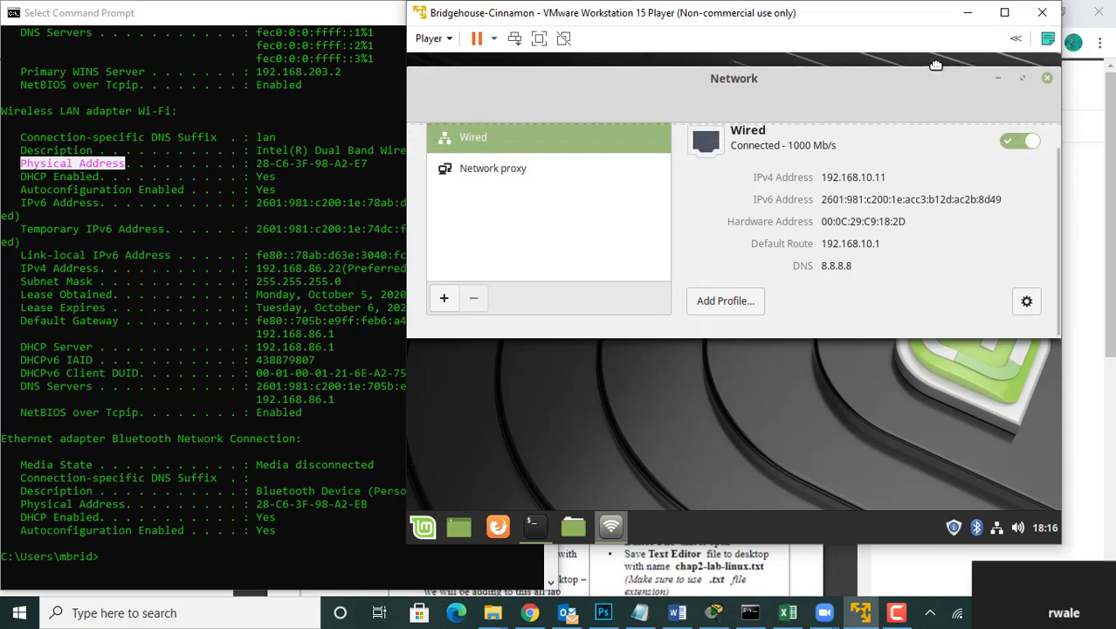
click(1017, 143)
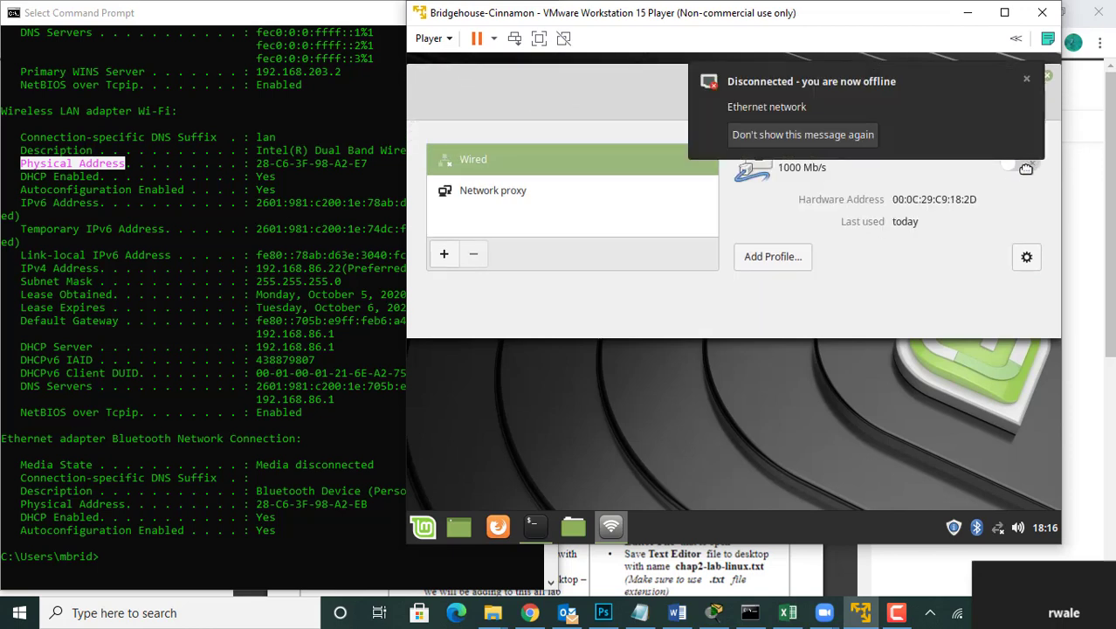
click(1026, 169)
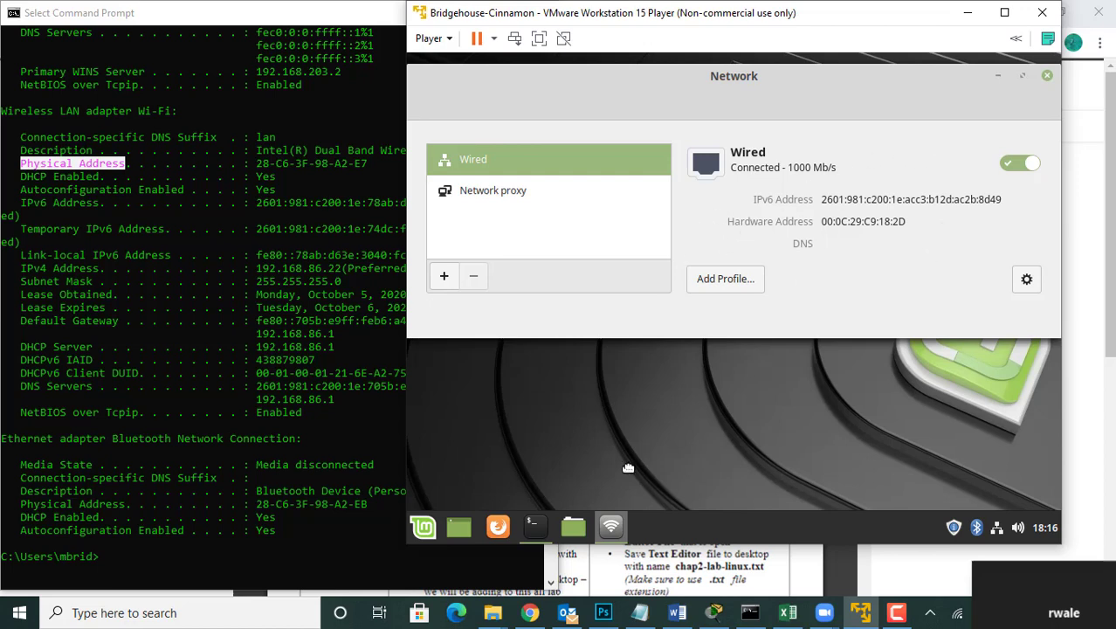
Step: Return to the VM's terminal and rerun ifconfig
mouse_move(537, 527)
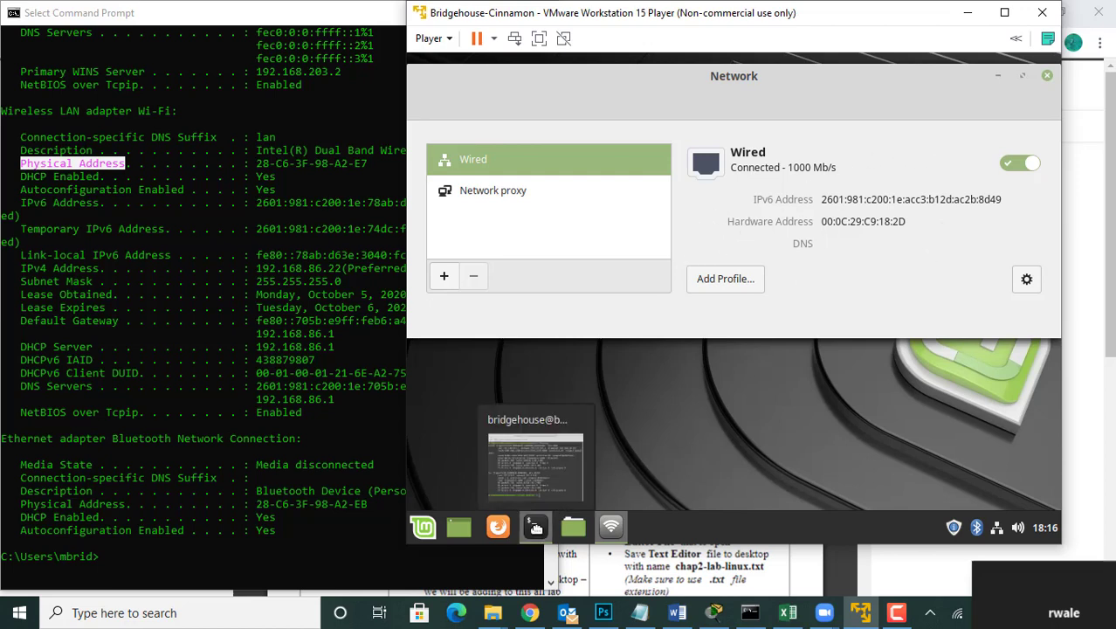
click(536, 526)
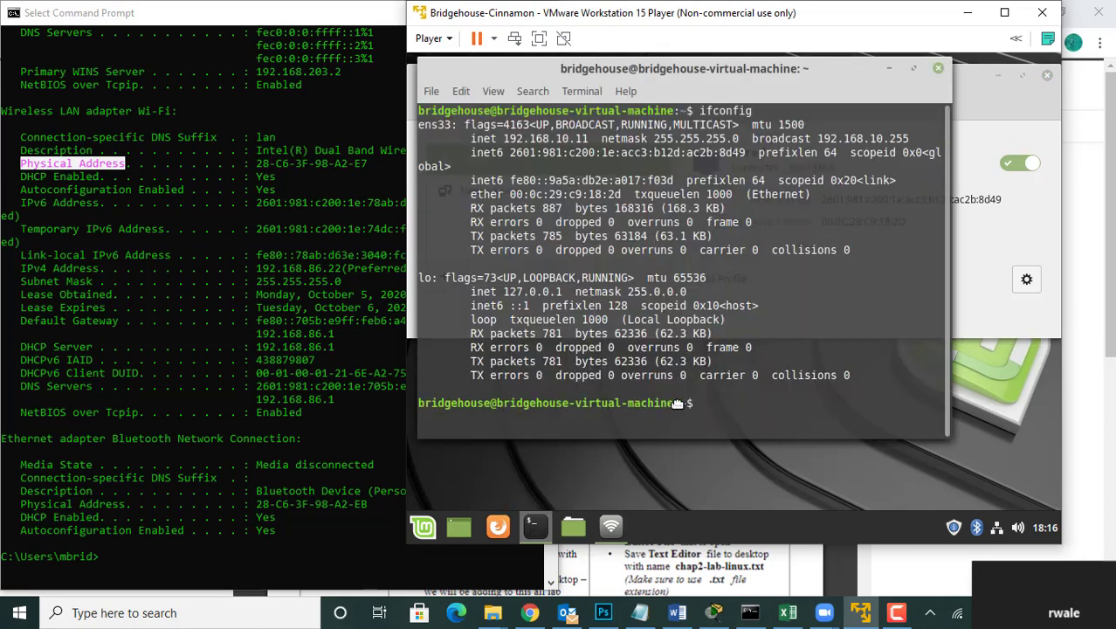
key(Up)
key(Return)
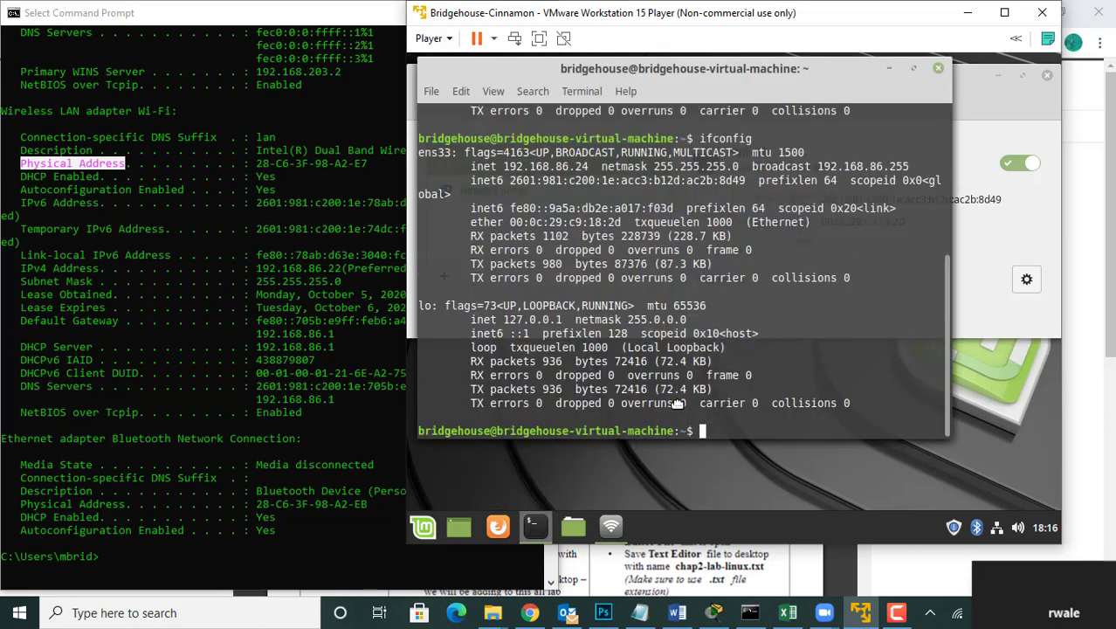
Step: Highlight the end of the ens33 IPv4 address, select the whole ens33 and lo output and try to copy it
double_click(562, 166)
drag(568, 166, 554, 167)
drag(419, 155, 849, 403)
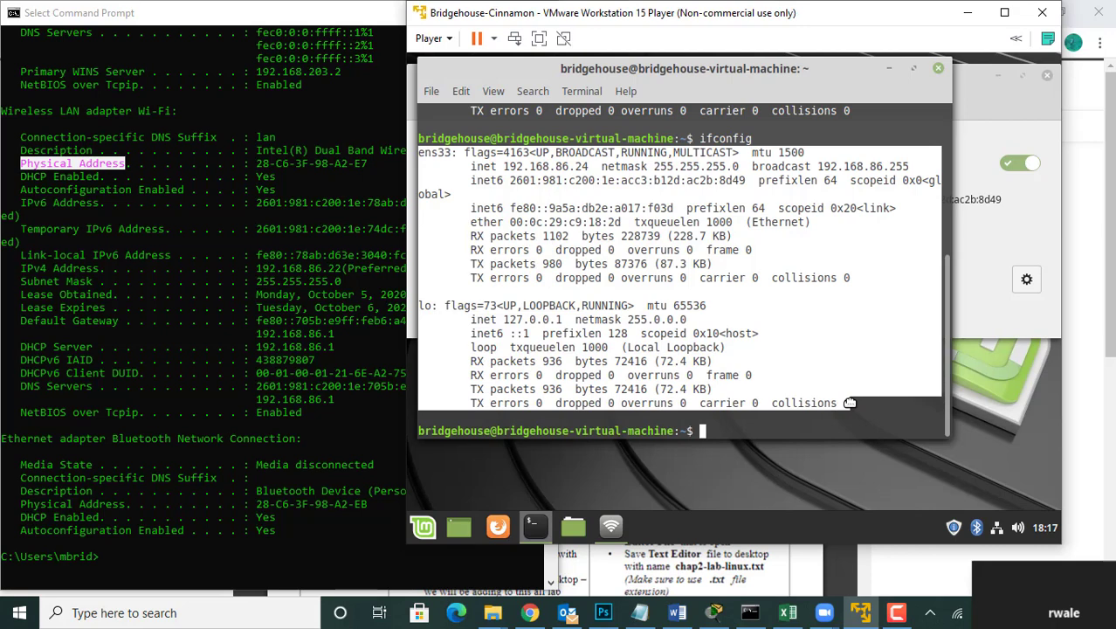
key(ctrl+c)
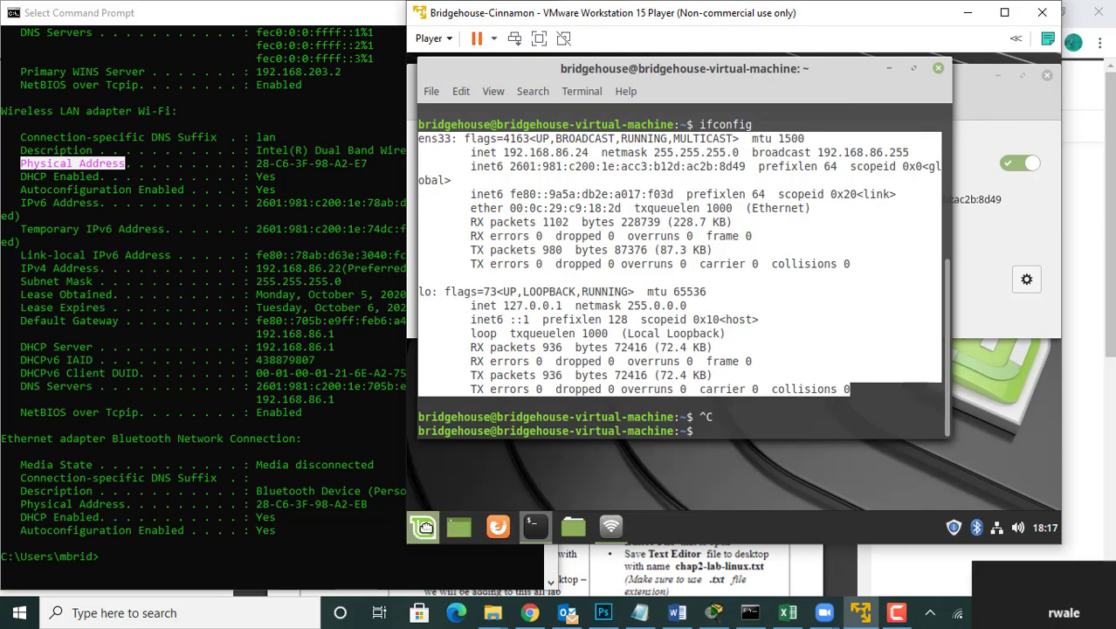
Step: Search the VM's applications for text and open Text Editor with a blank document
click(425, 527)
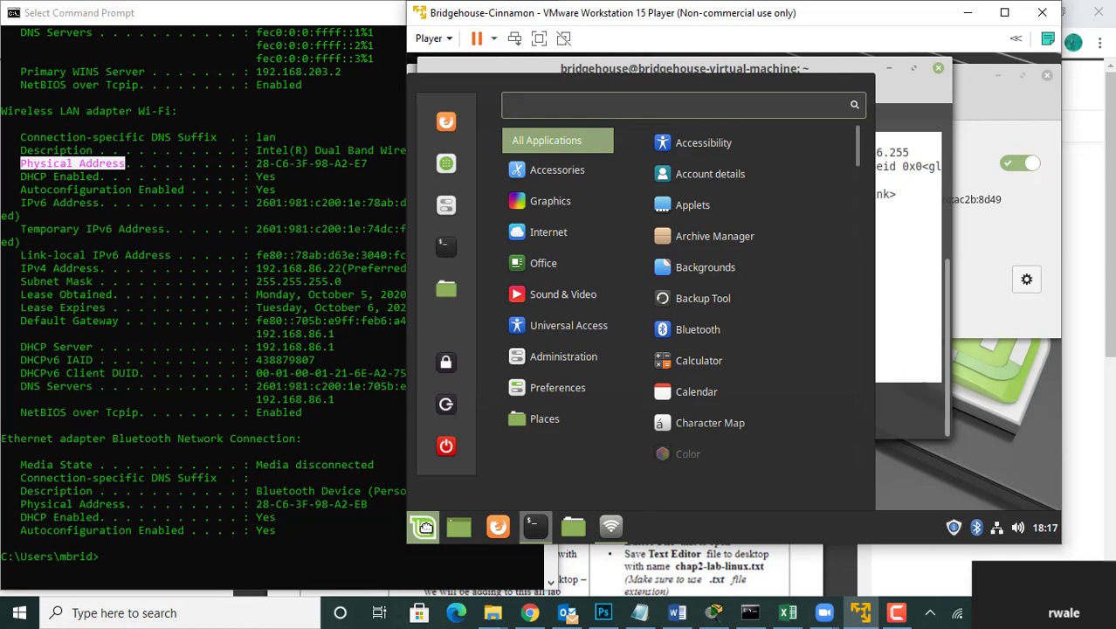
text(tes)
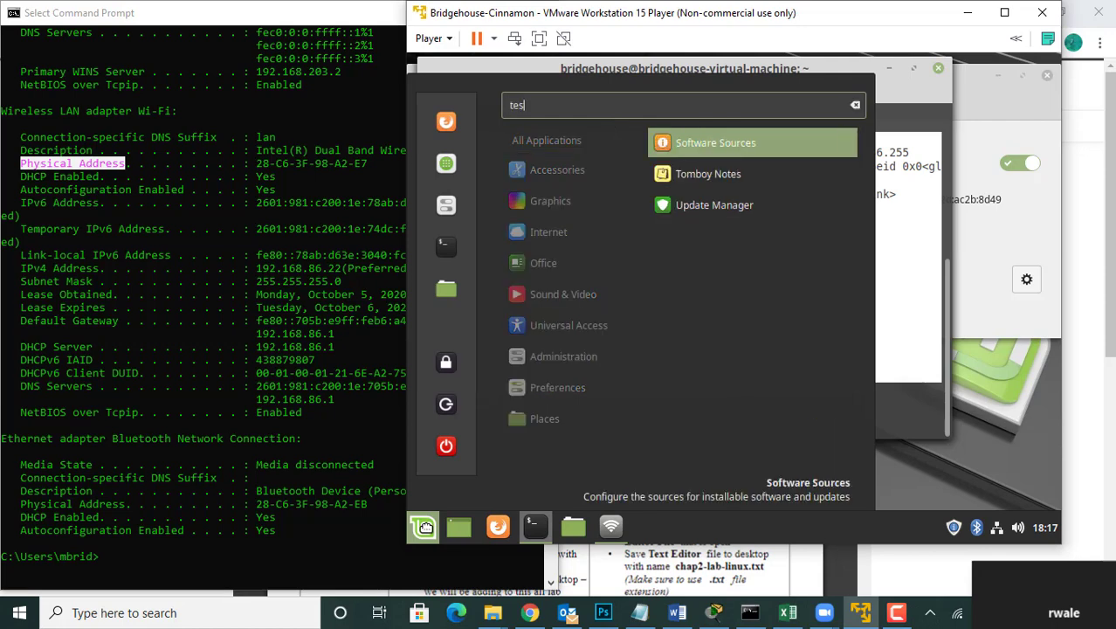
text(t)
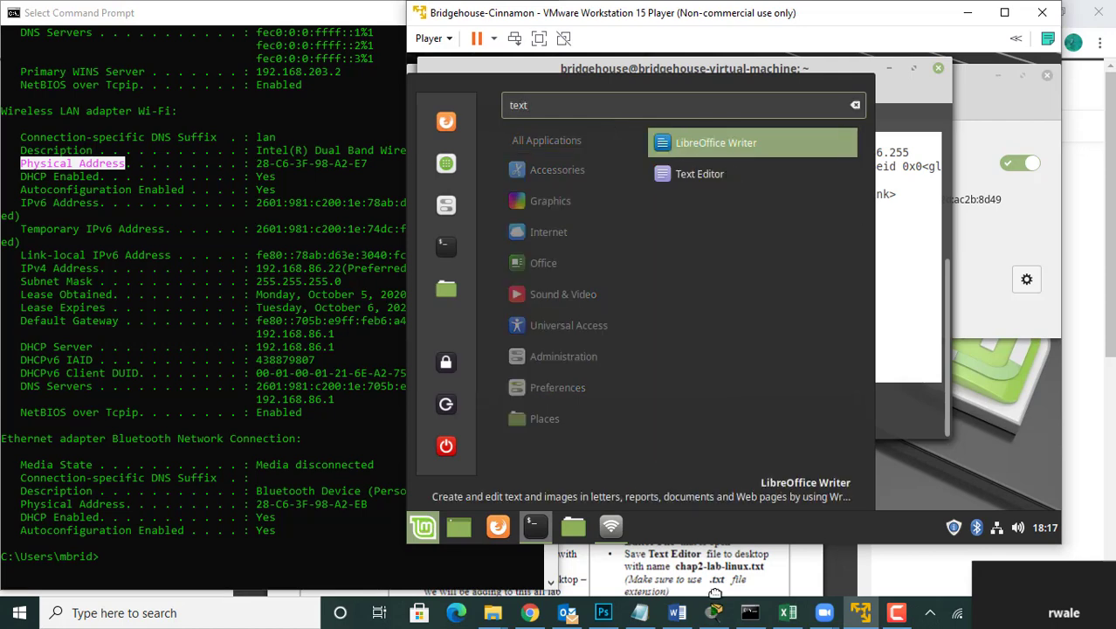
click(922, 566)
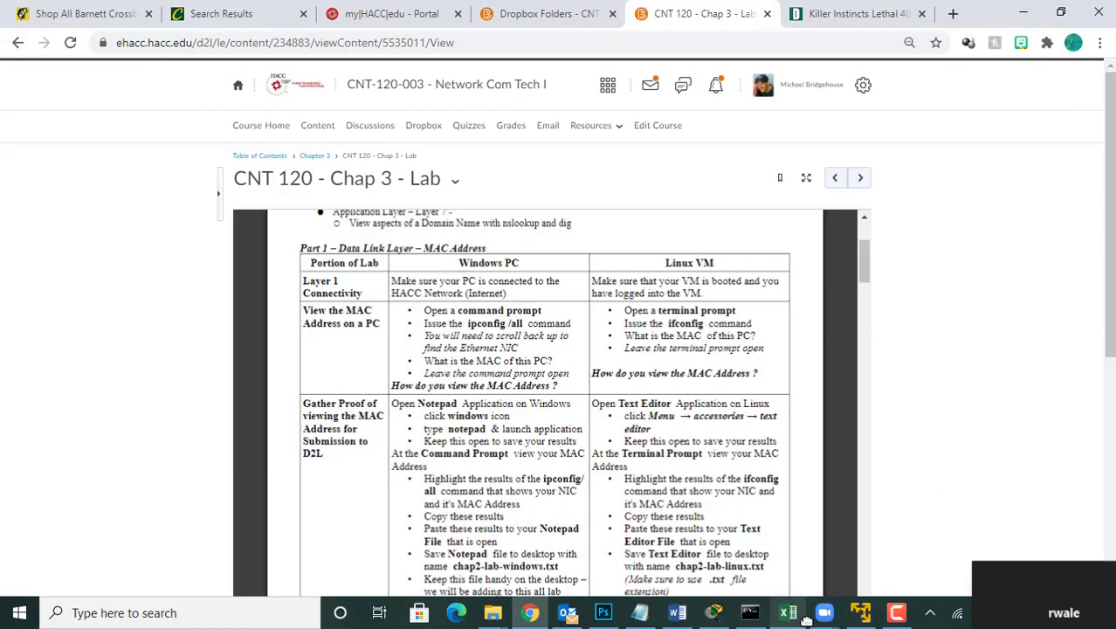
click(860, 612)
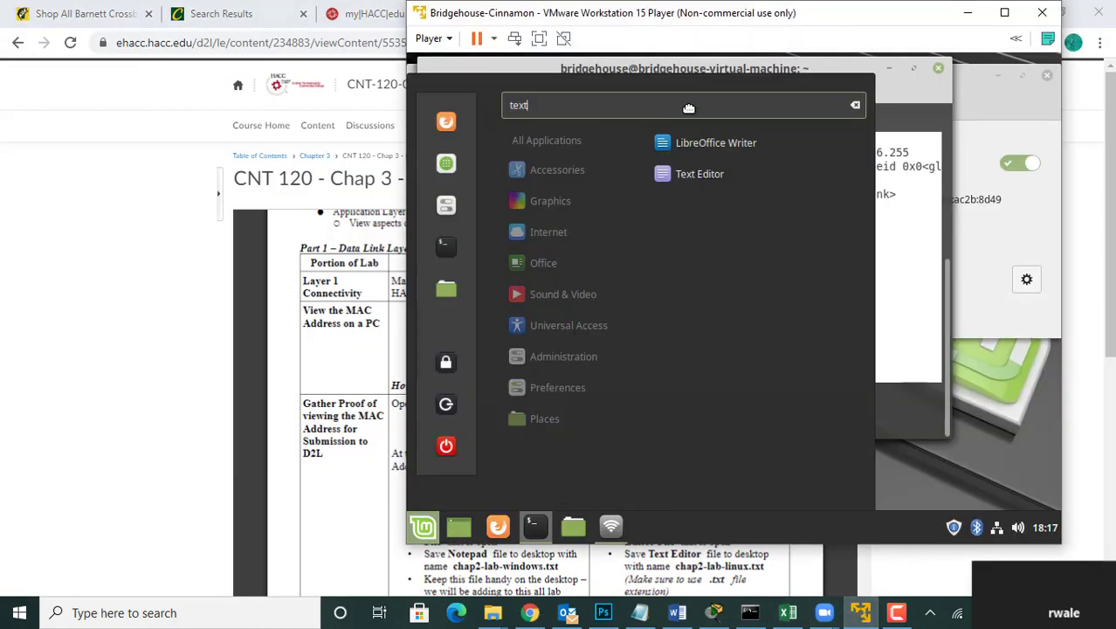
click(699, 174)
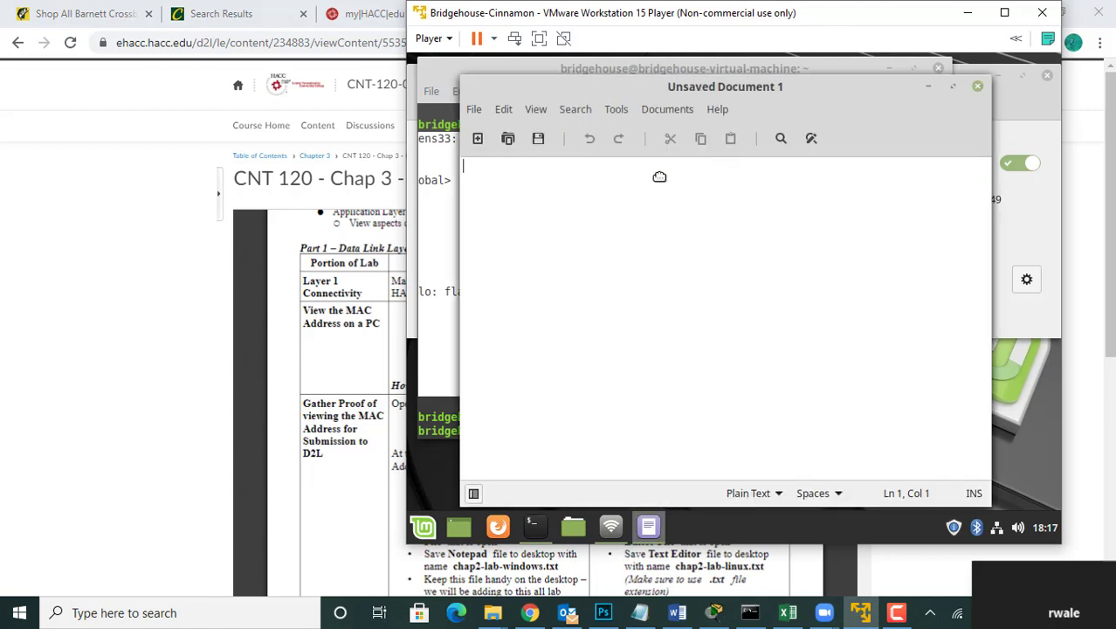
Step: Try to paste the ifconfig output into the blank document and return to the terminal
right_click(494, 173)
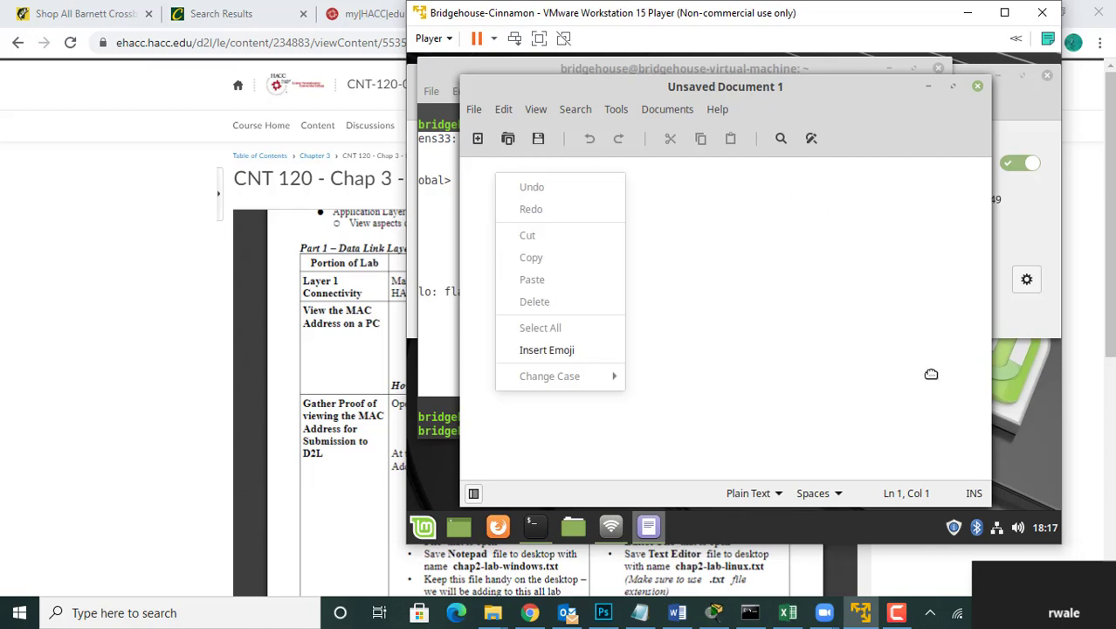
click(450, 320)
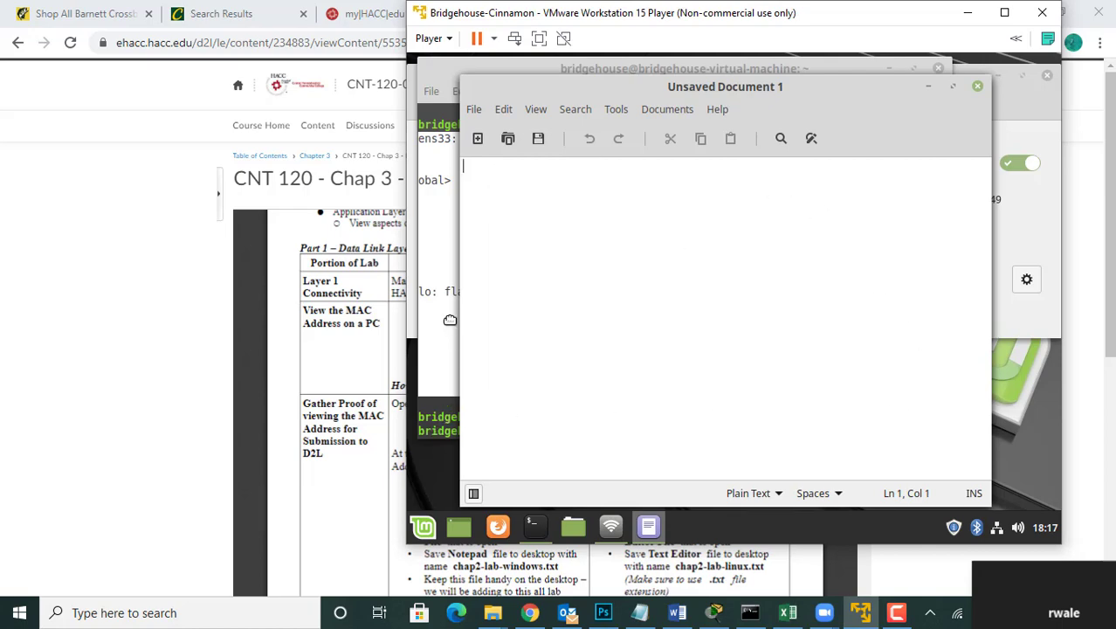
click(450, 320)
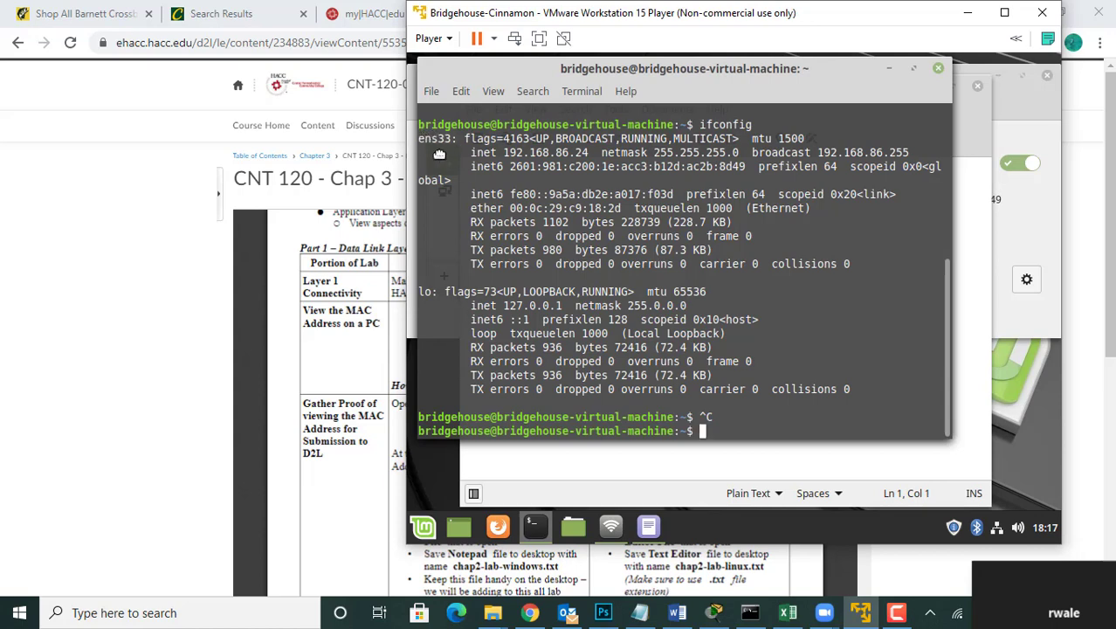
Step: Copy the full ens33 and lo ifconfig output from the VM's terminal and paste it into the blank text document
drag(419, 136, 847, 390)
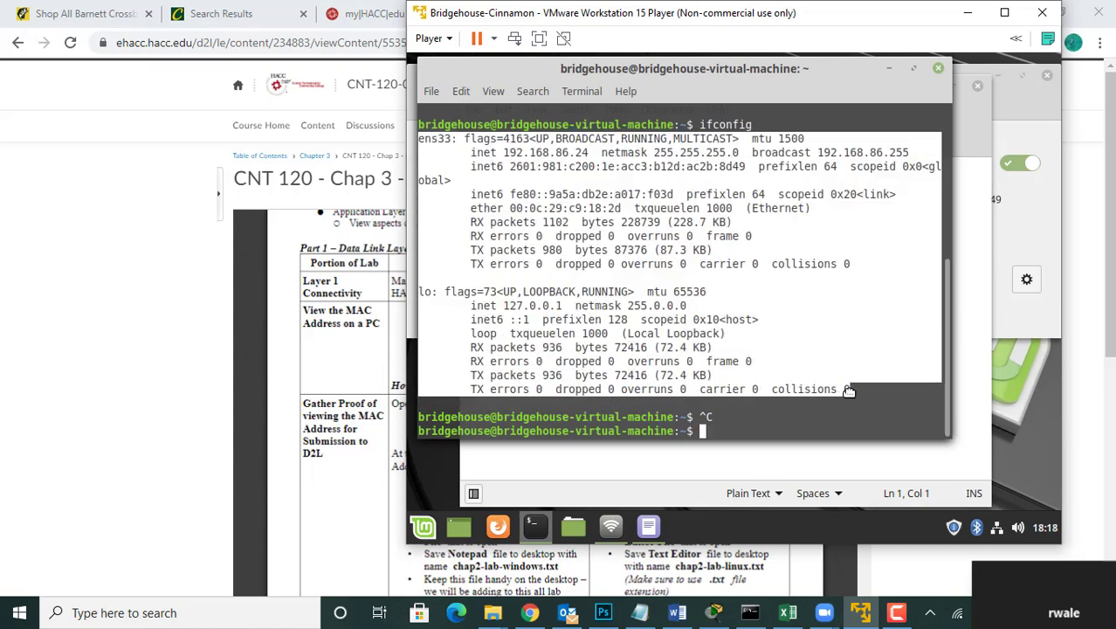
right_click(847, 390)
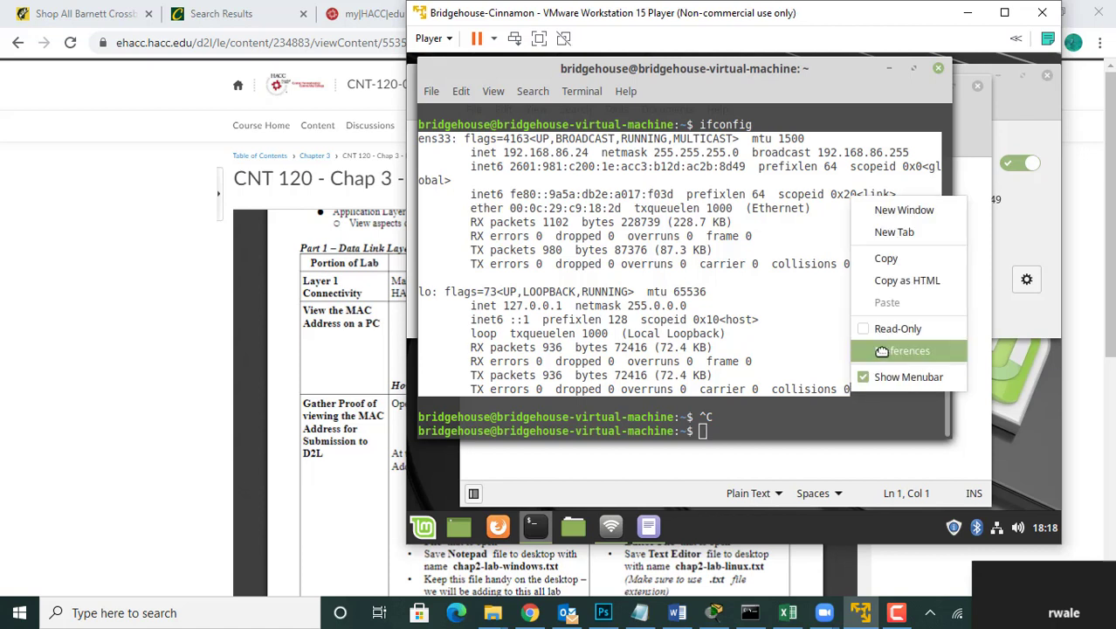
click(883, 259)
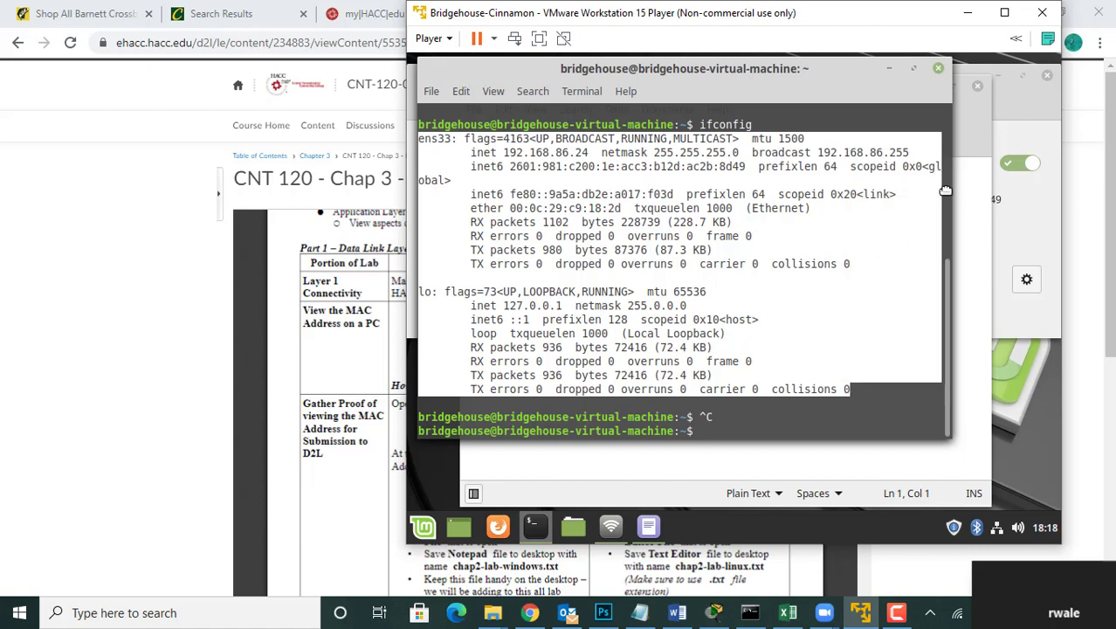
click(978, 151)
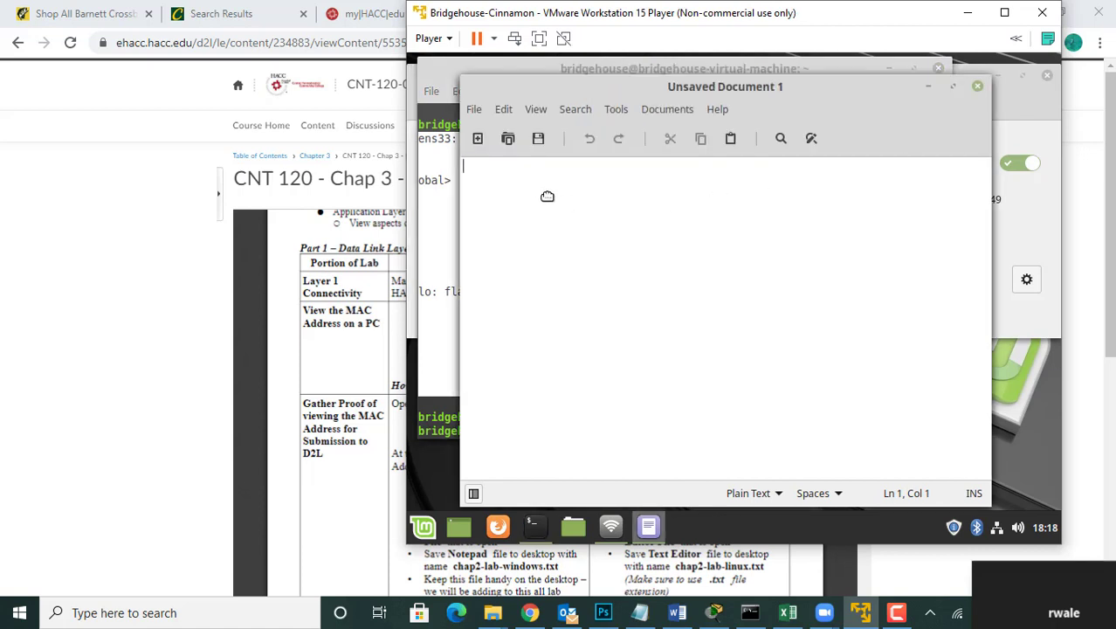
key(ctrl+v)
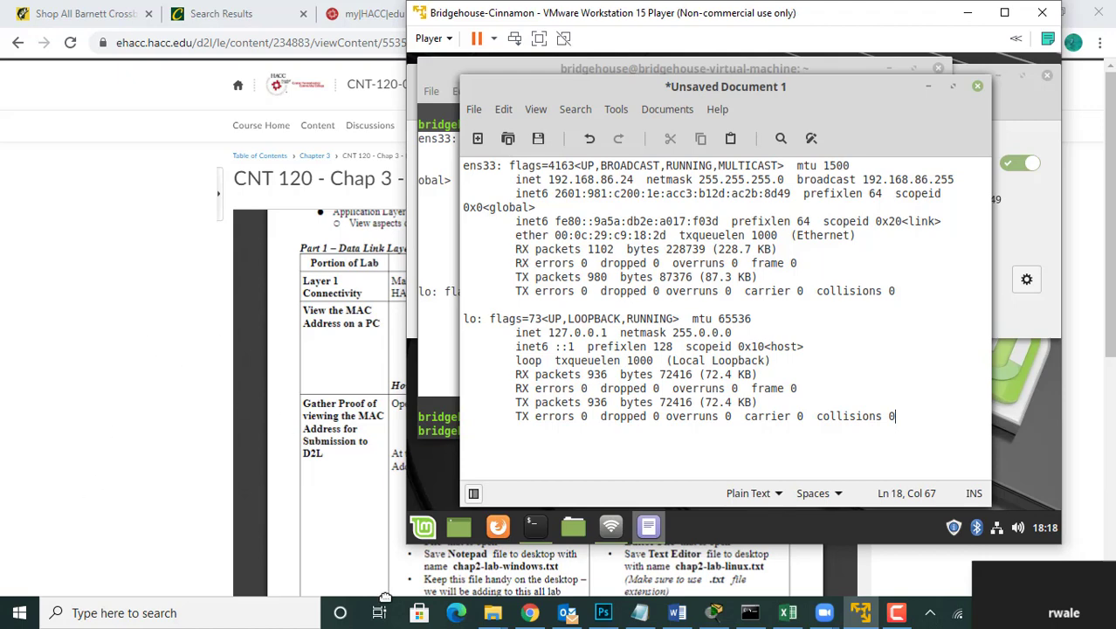
Step: Switch to the Windows Command Prompt and copy the whole Wireless LAN adapter Wi-Fi block of the ipconfig output
click(750, 612)
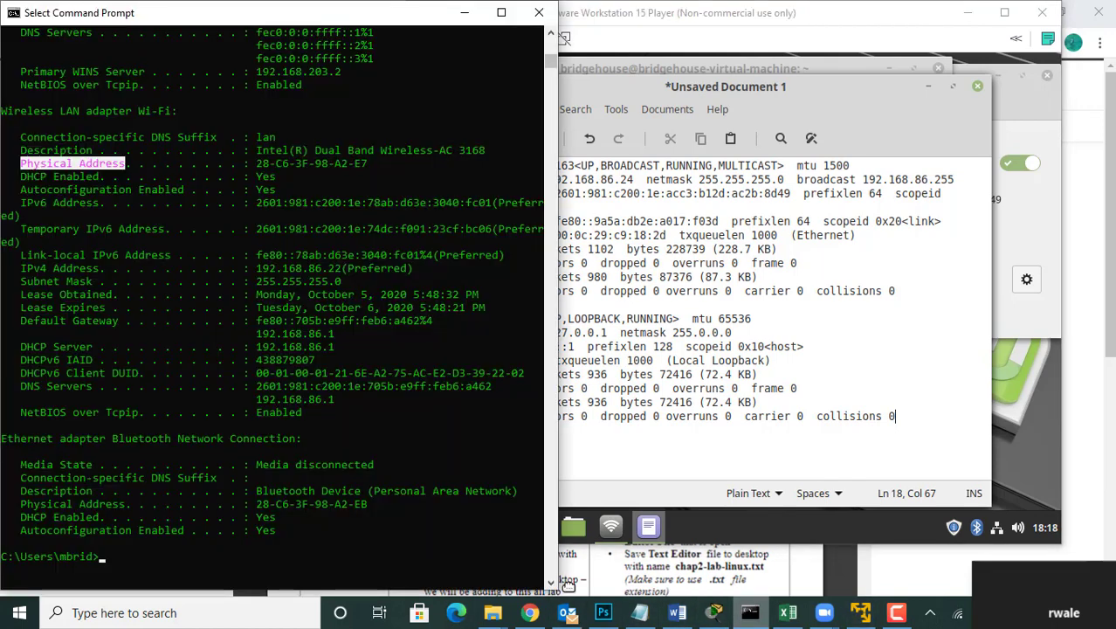
click(4, 112)
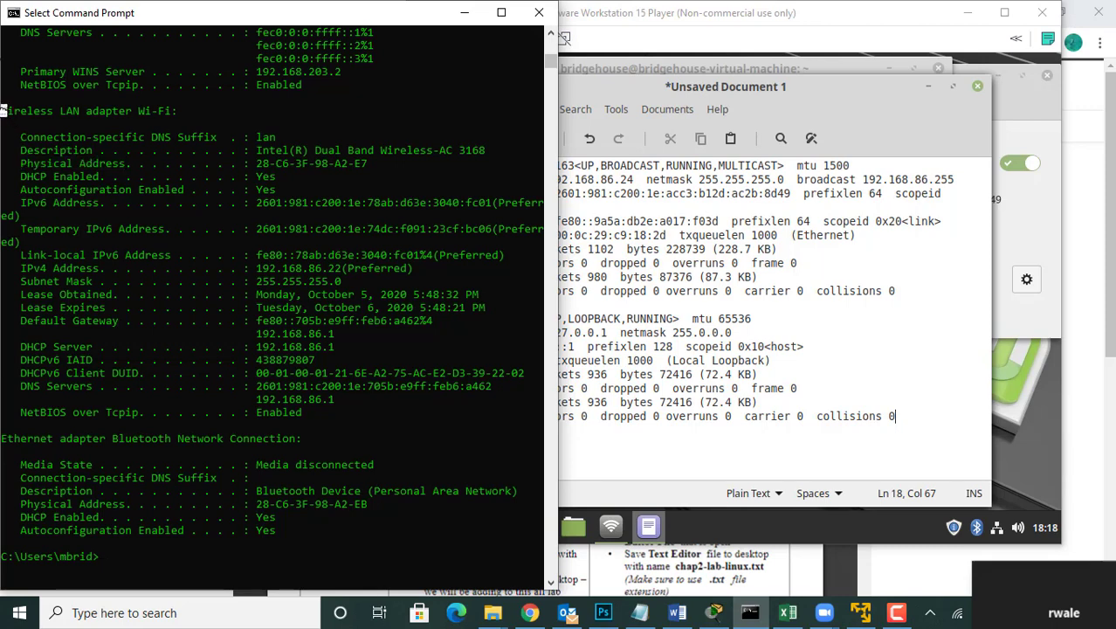
drag(3, 111, 540, 415)
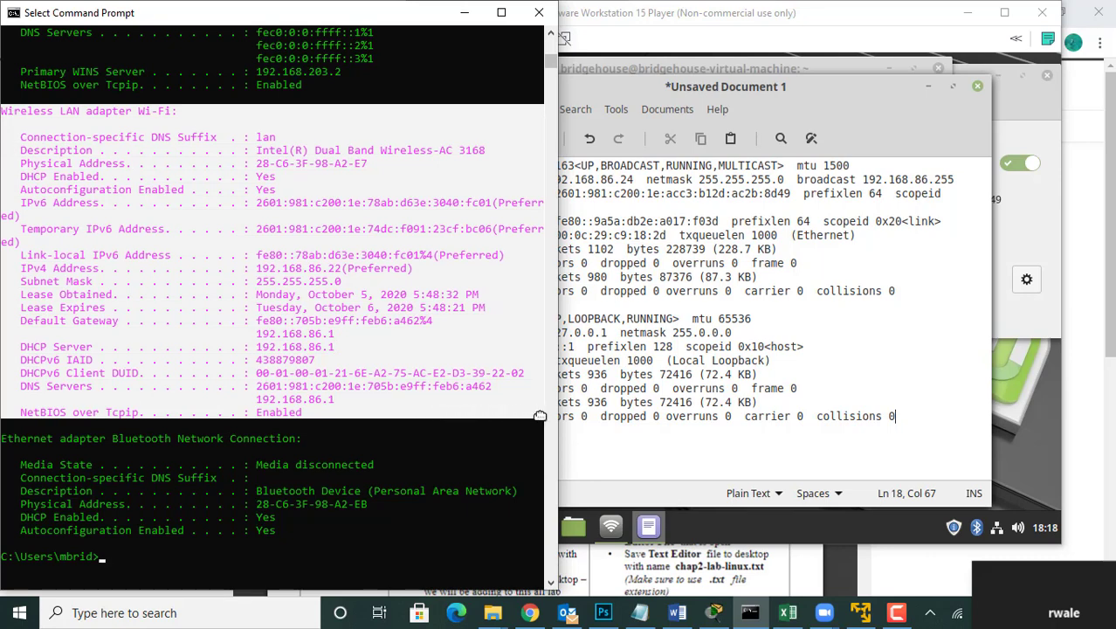
right_click(539, 415)
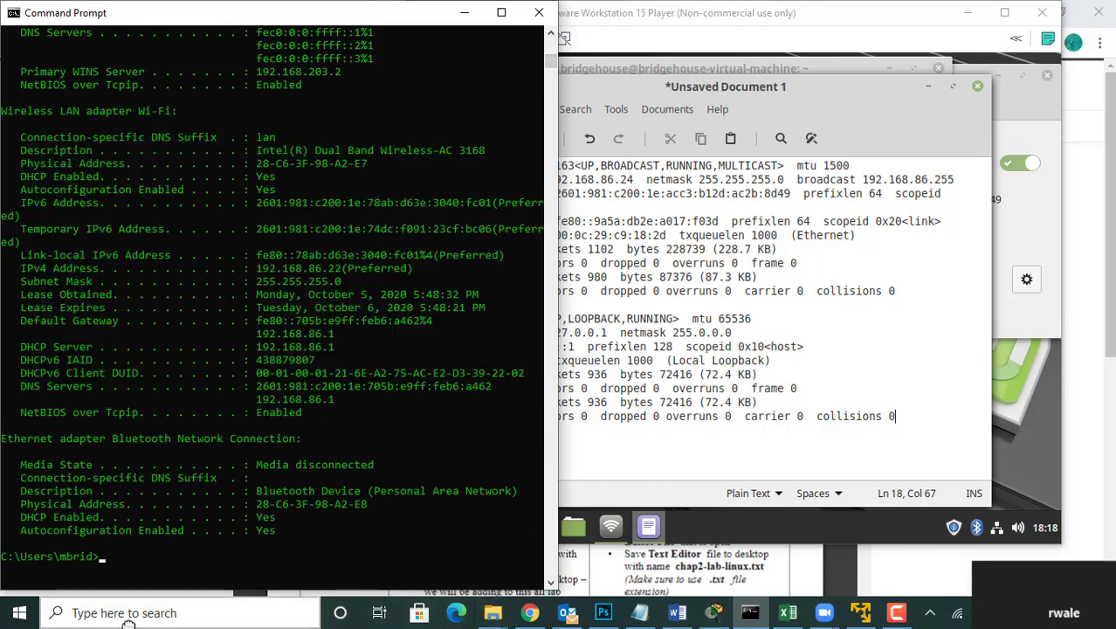
Step: Open Notepad on Windows and paste the copied Wi-Fi adapter details into the blank document
click(20, 613)
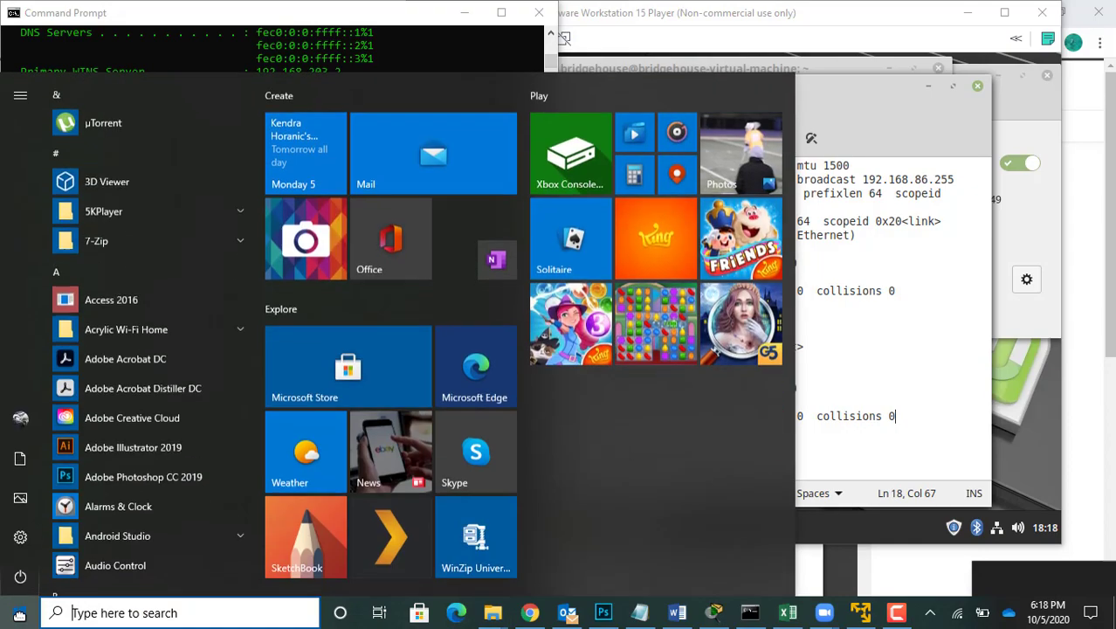
text(notepad)
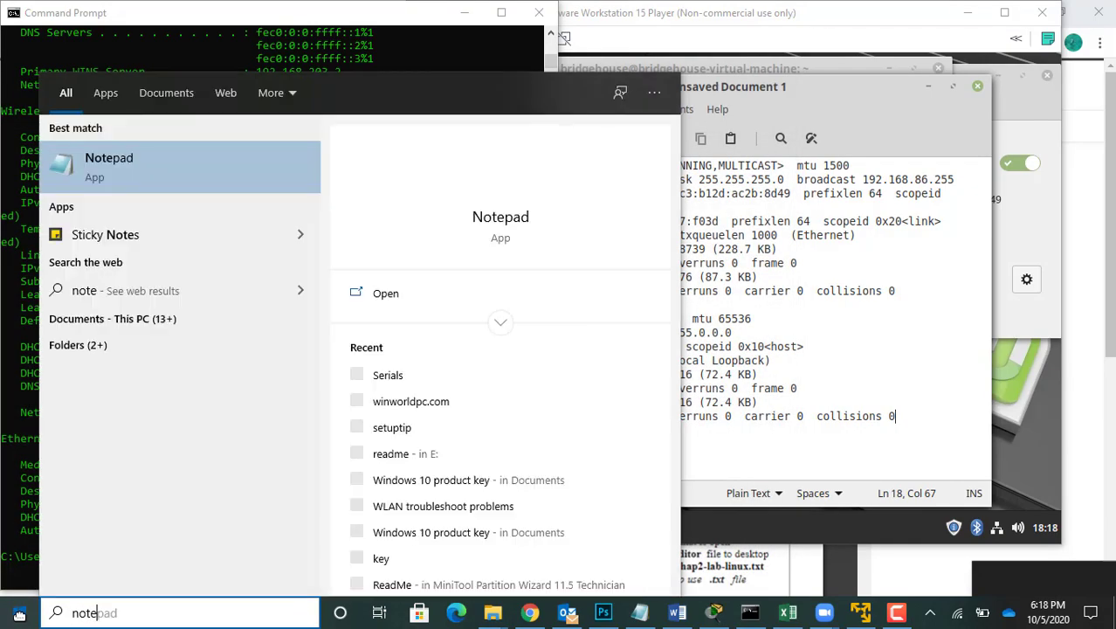
key(Return)
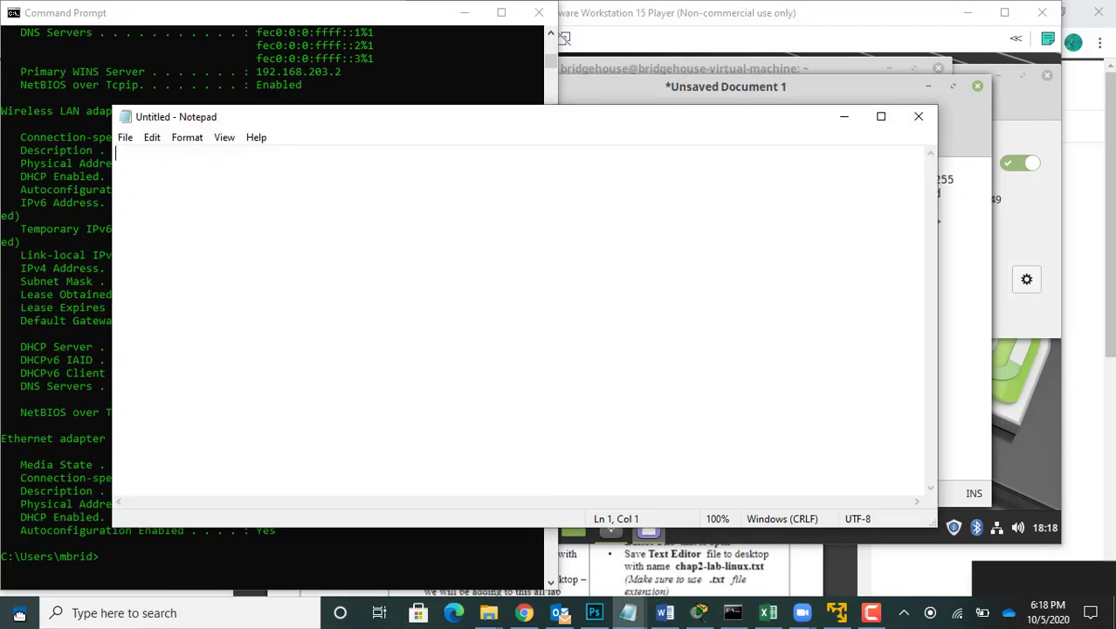
click(20, 614)
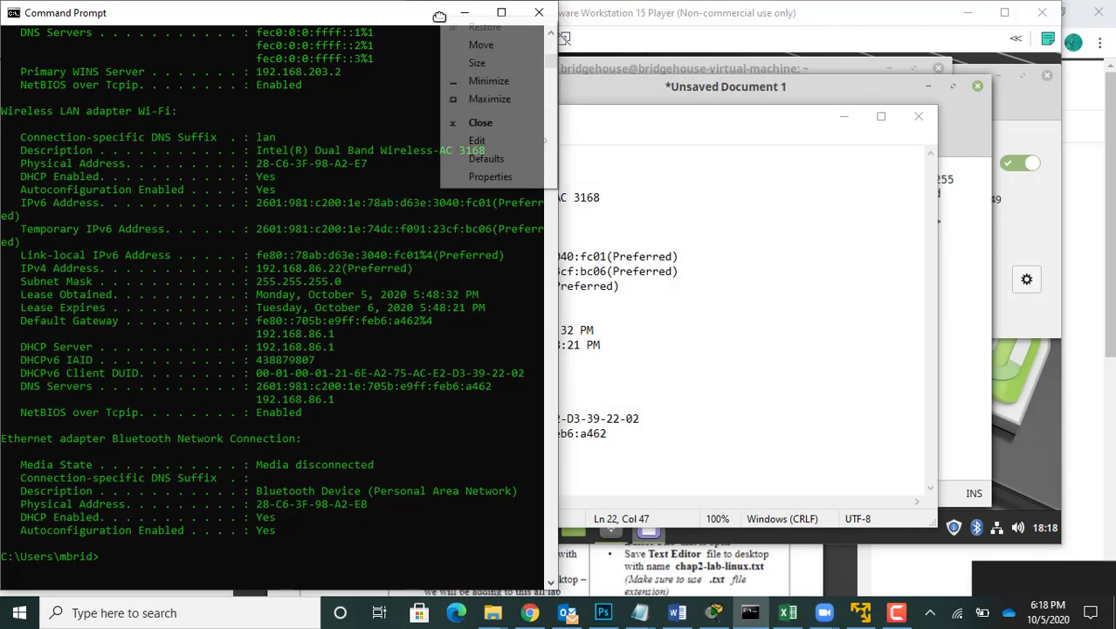
Step: Bring the Notepad document back to the front and compare it with the VM's ifconfig document
click(638, 612)
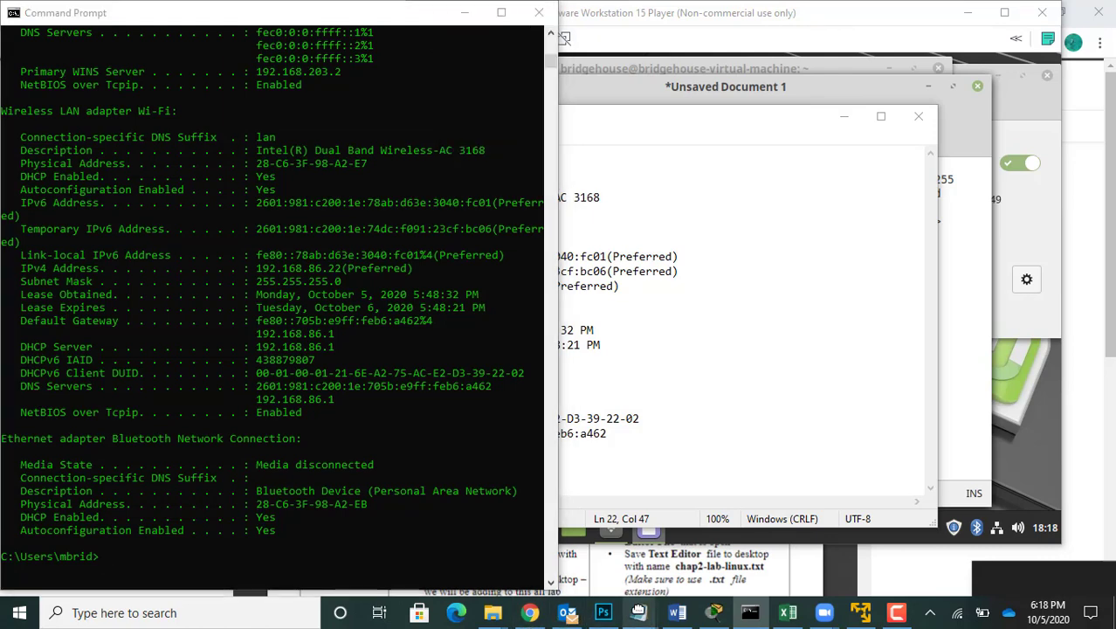
drag(638, 612, 674, 476)
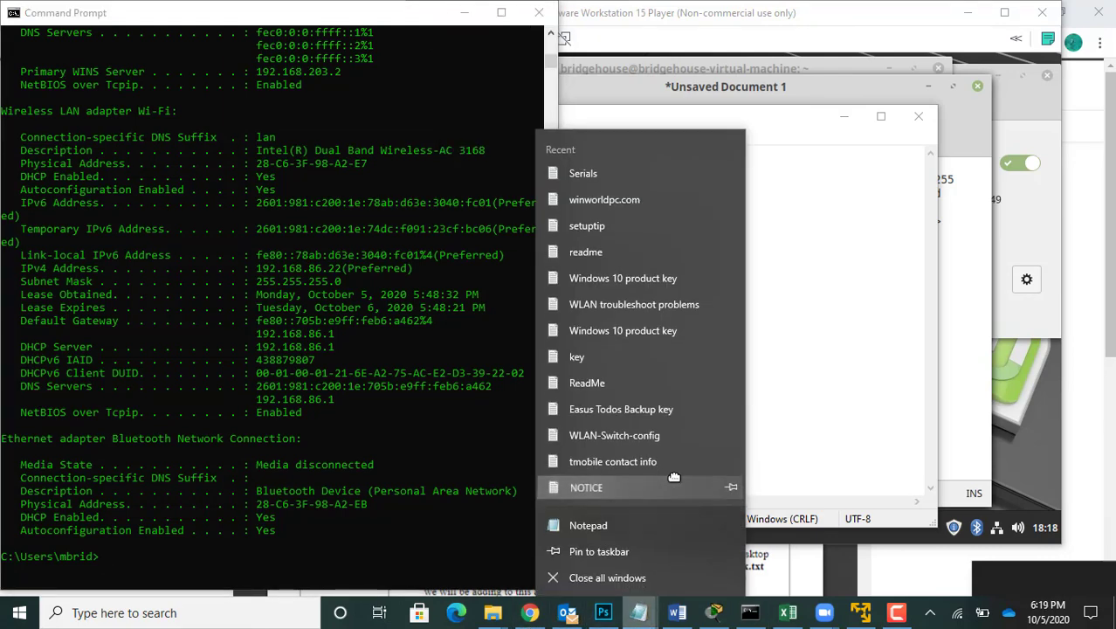
right_click(674, 477)
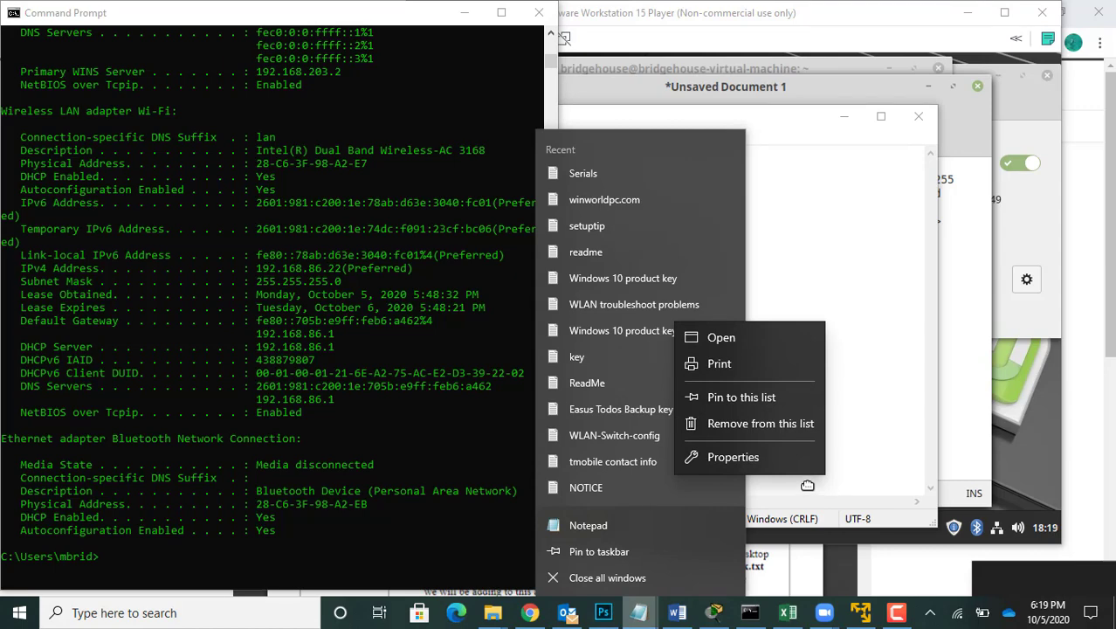
click(844, 455)
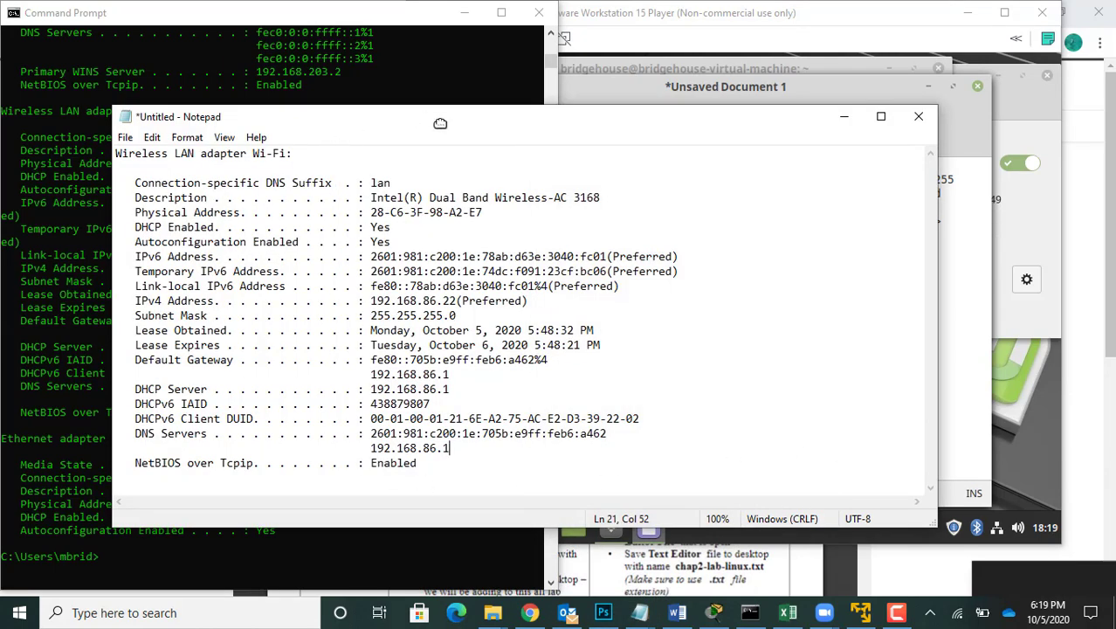
click(663, 86)
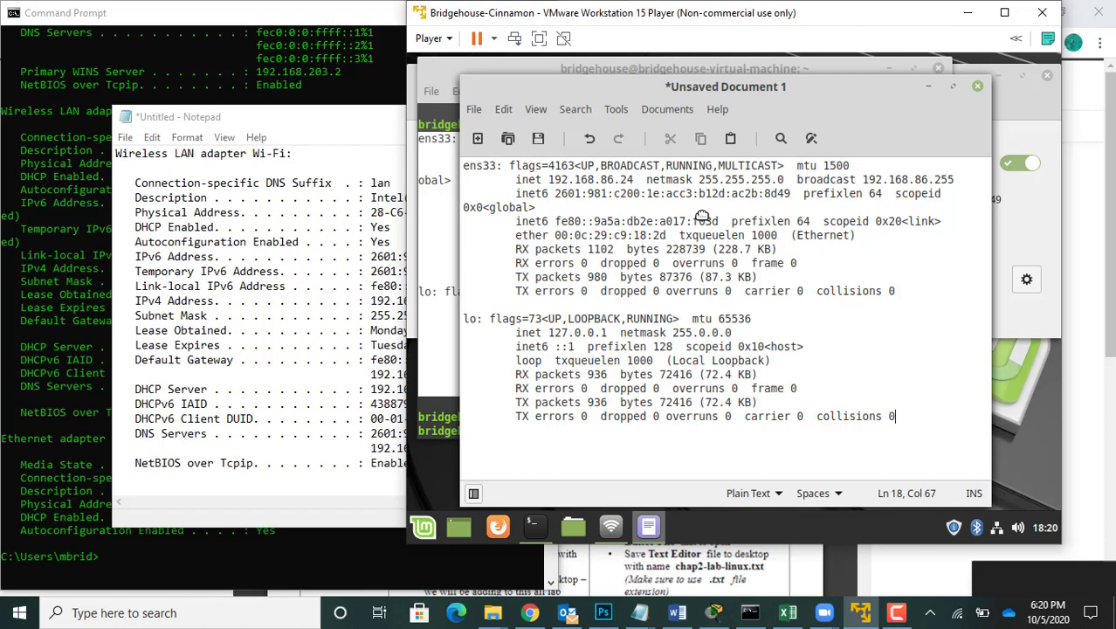
click(341, 305)
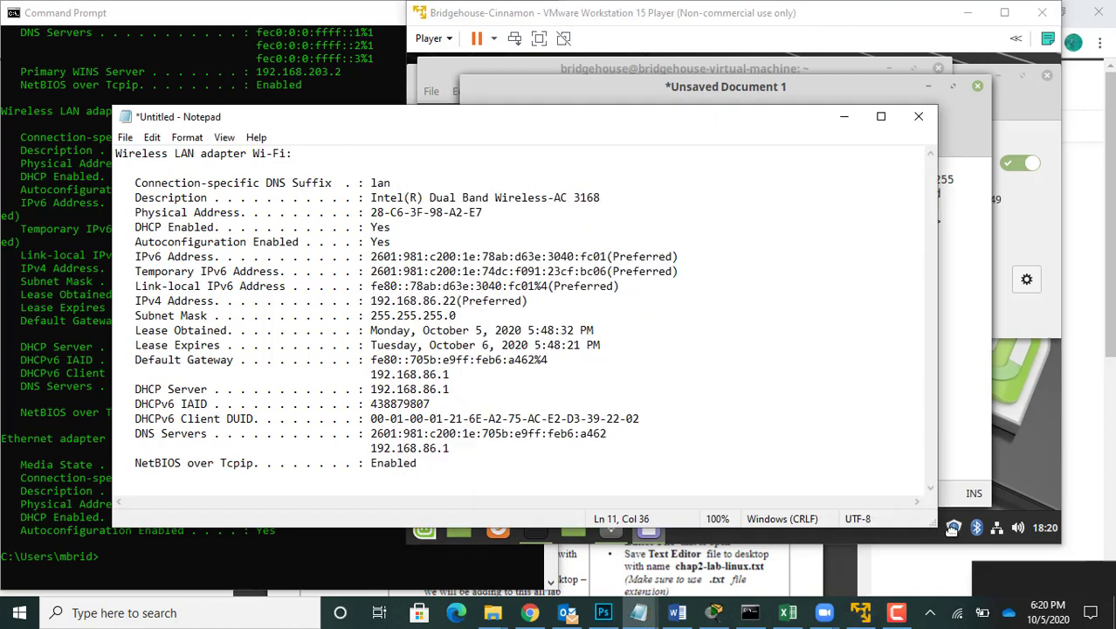
Step: Open the Windows Network & Internet settings and go from there to the Network and Sharing Center
mouse_move(958, 611)
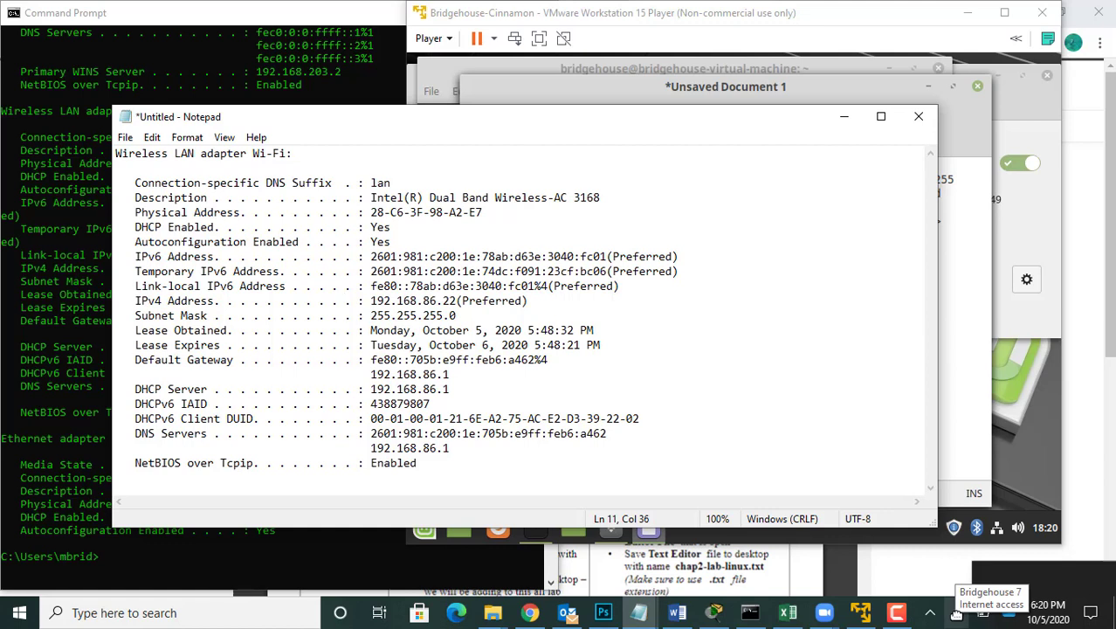
right_click(958, 611)
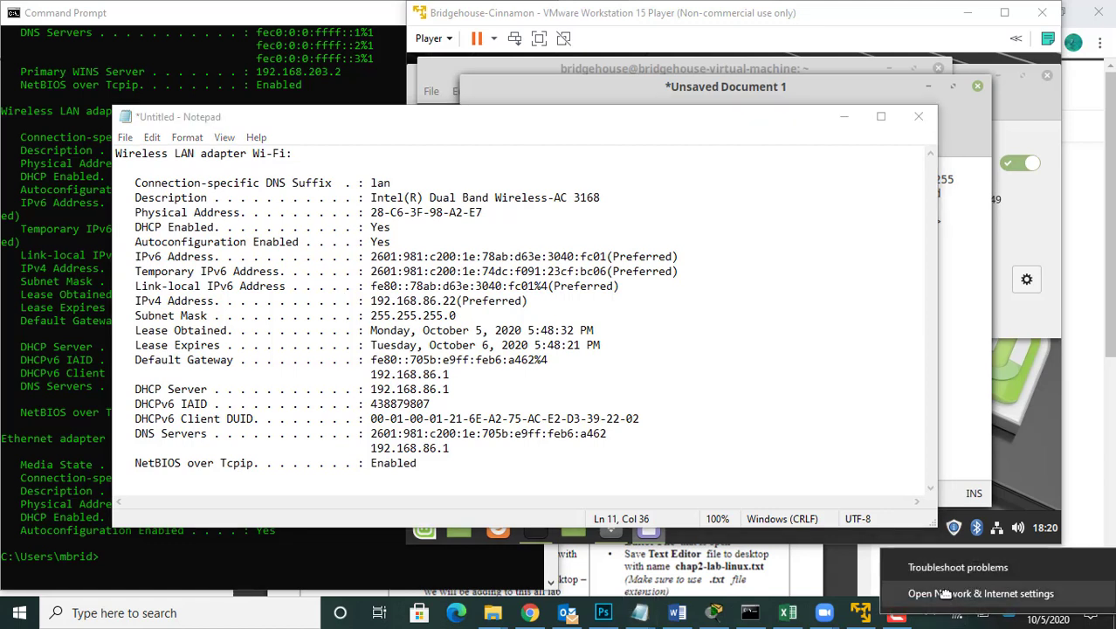
click(945, 593)
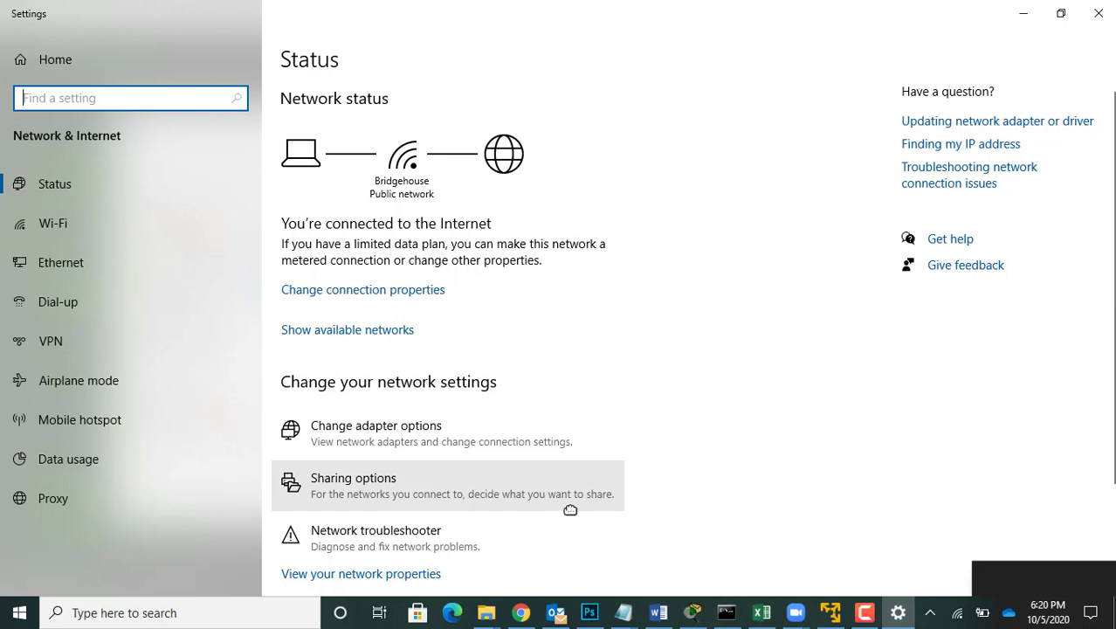
scroll(570, 510, down, 4)
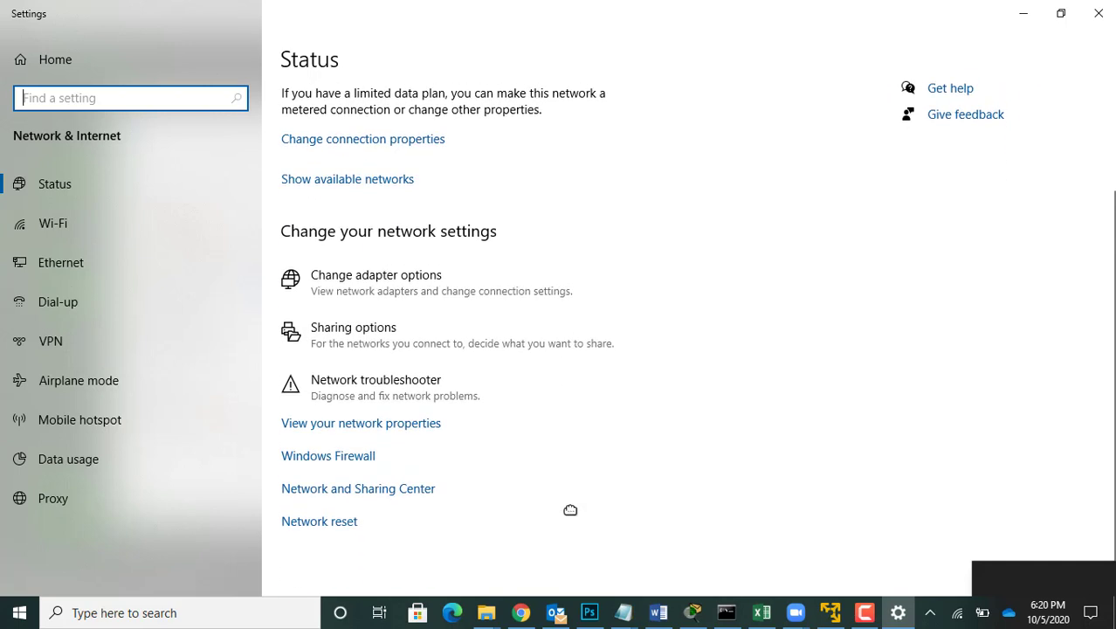
click(344, 488)
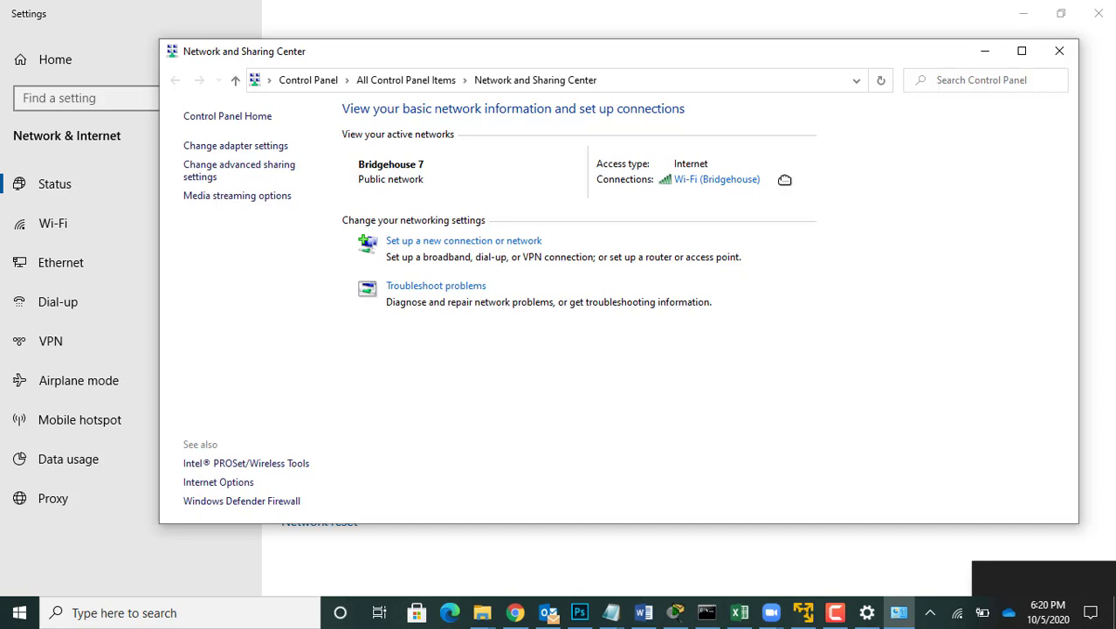
Step: Open the Internet Protocol Version 4 (TCP/IPv4) properties of the active Wi-Fi connection
click(699, 179)
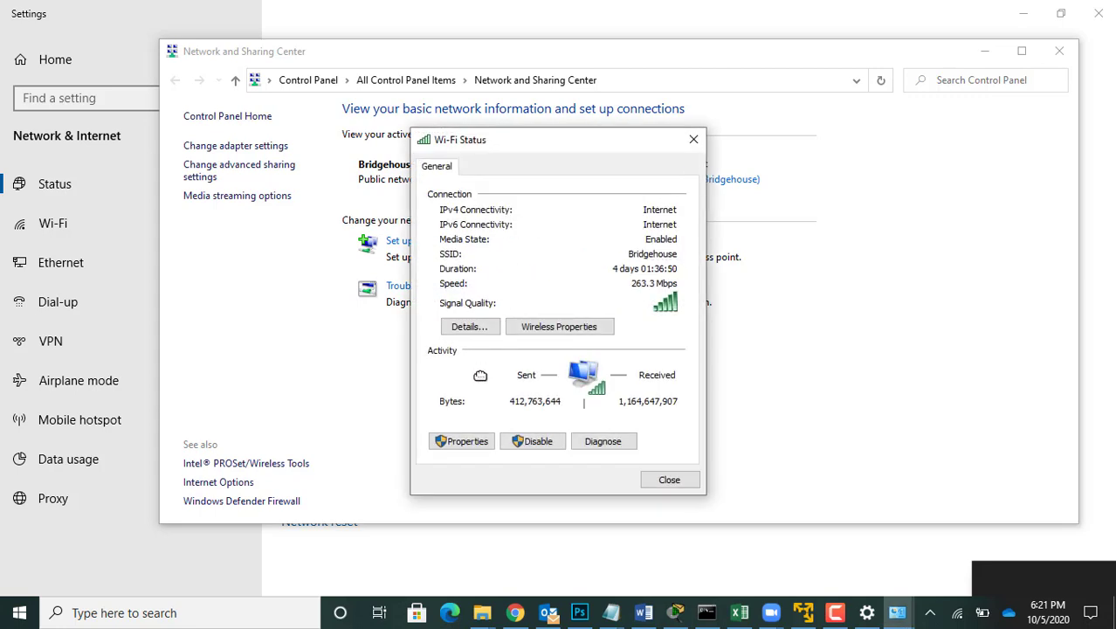
click(461, 442)
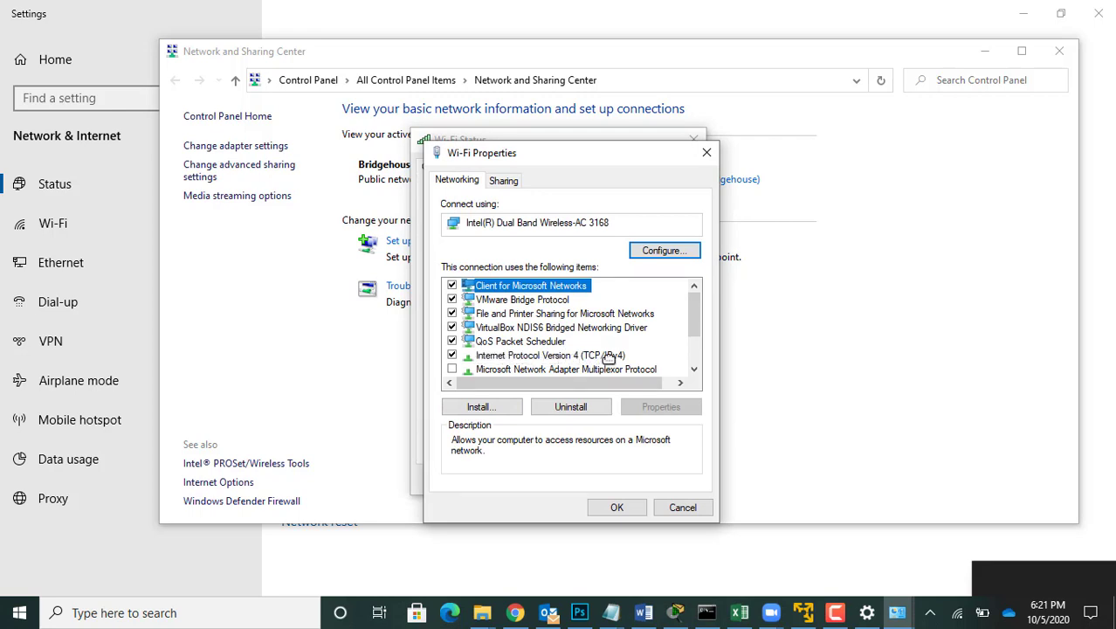
double_click(603, 356)
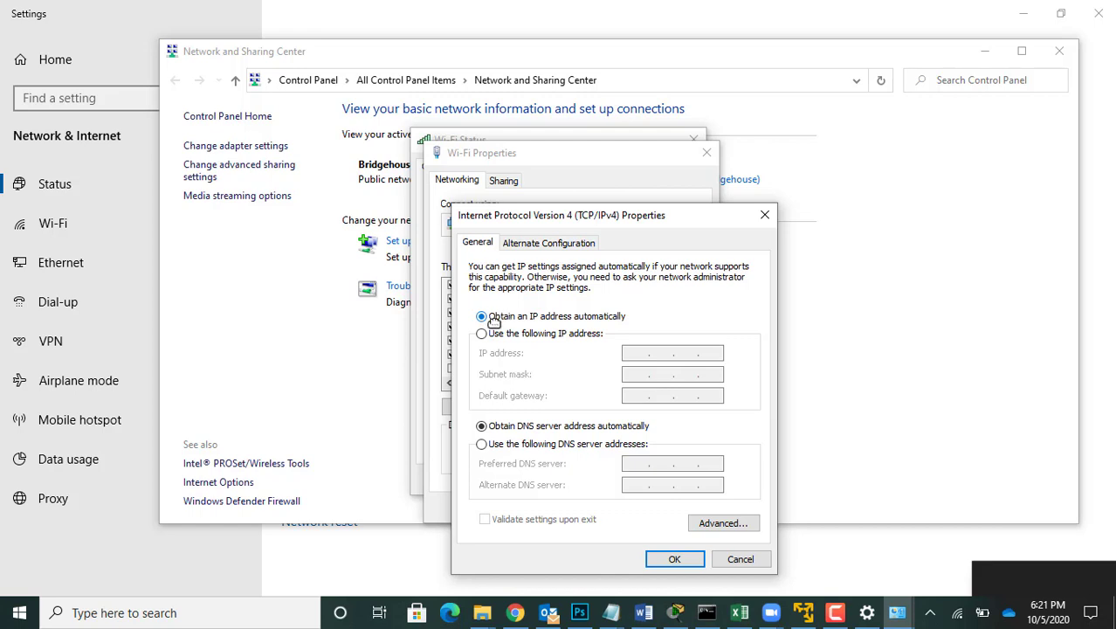
Step: Give the Wi-Fi connection the static IP address 192.168.10.2 with subnet mask 255.255.255.0, apply it and close the Wi-Fi dialogs
click(481, 333)
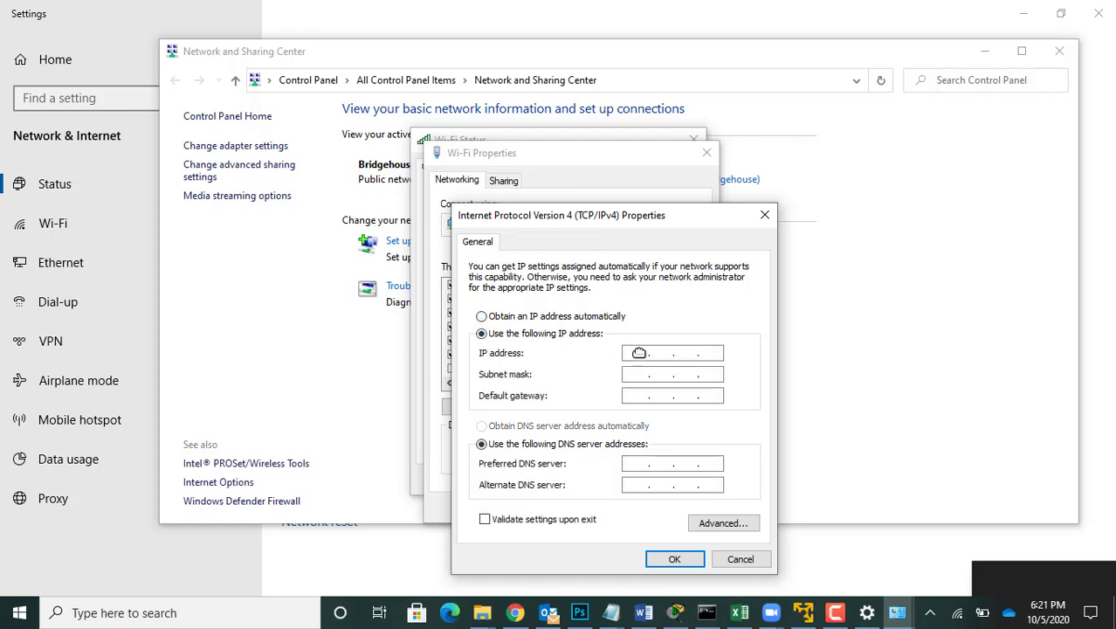
text(168.10.)
text(2)
click(630, 376)
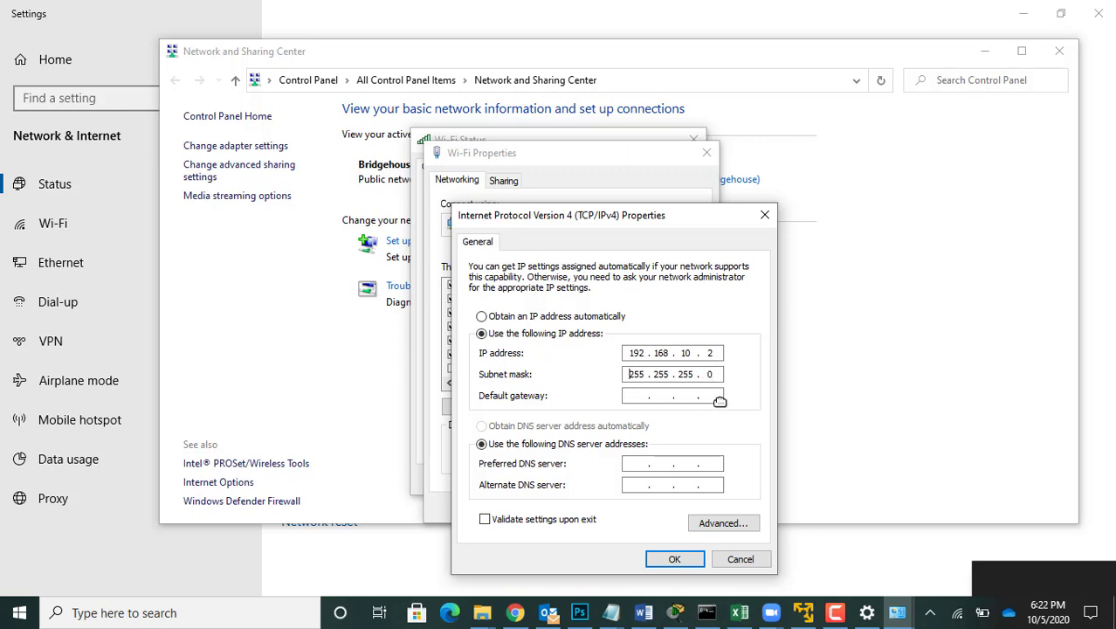
click(675, 558)
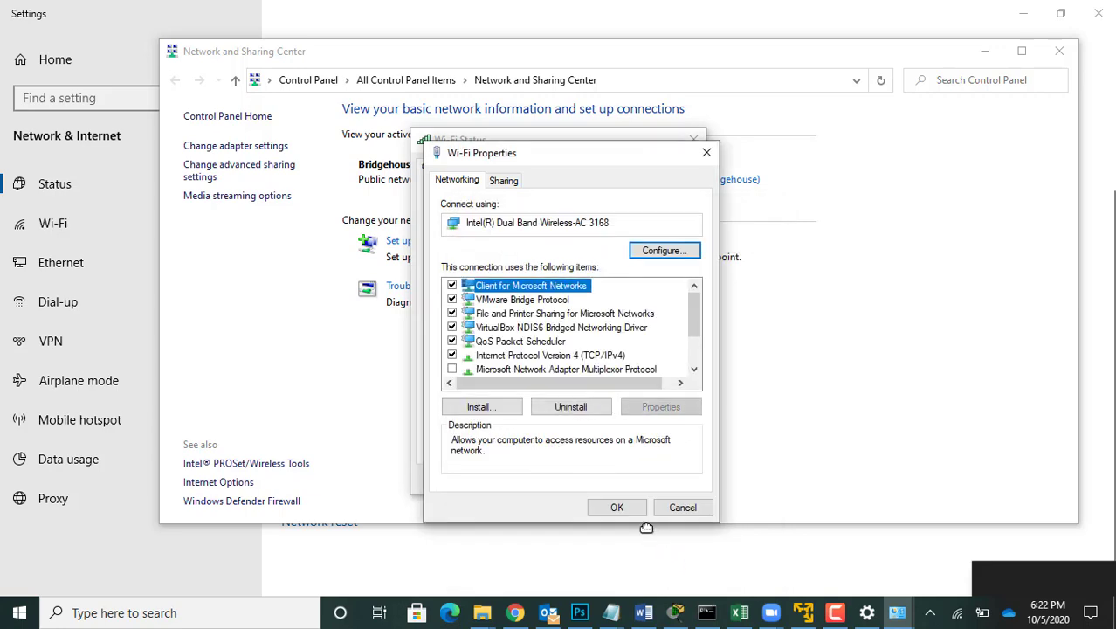
click(622, 507)
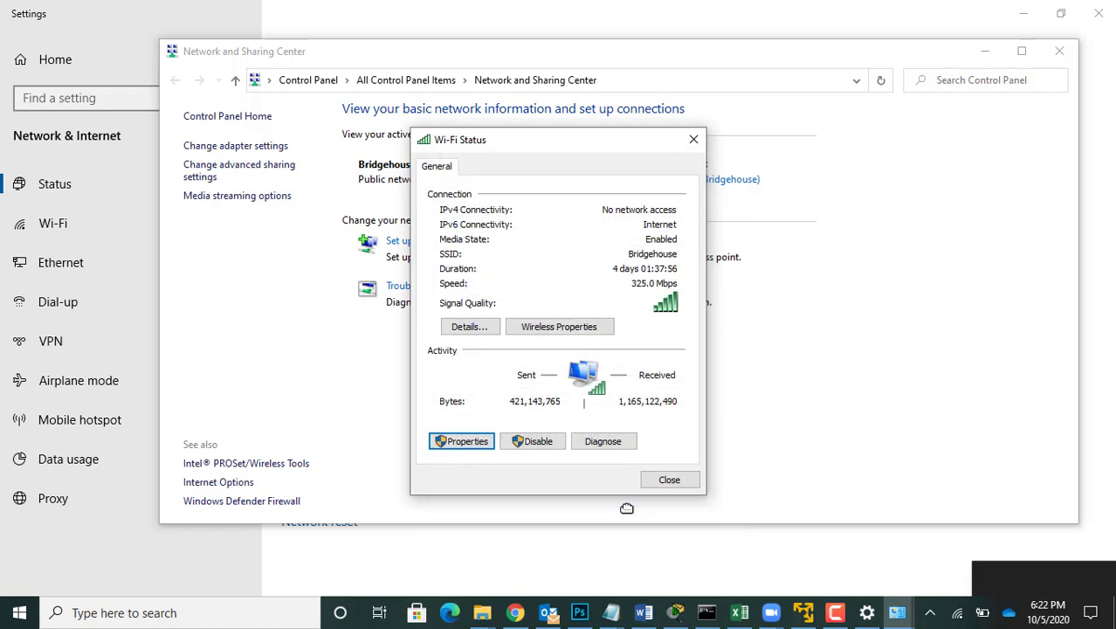
click(661, 481)
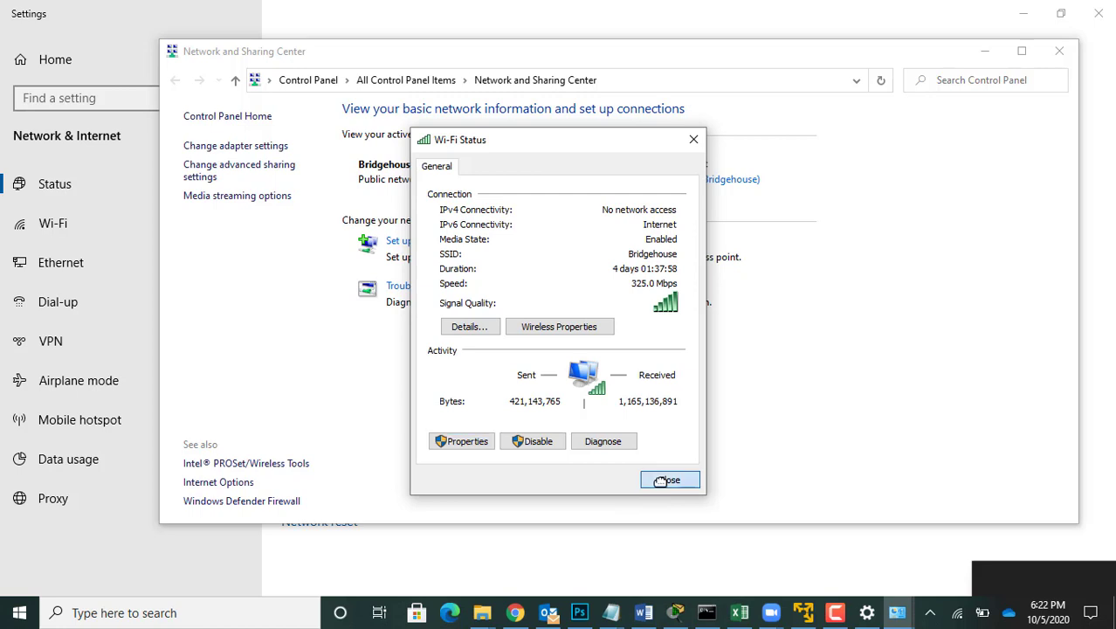
Step: Return to the Command Prompt and run ipconfig without the /all option to check the new Wi-Fi address
click(707, 614)
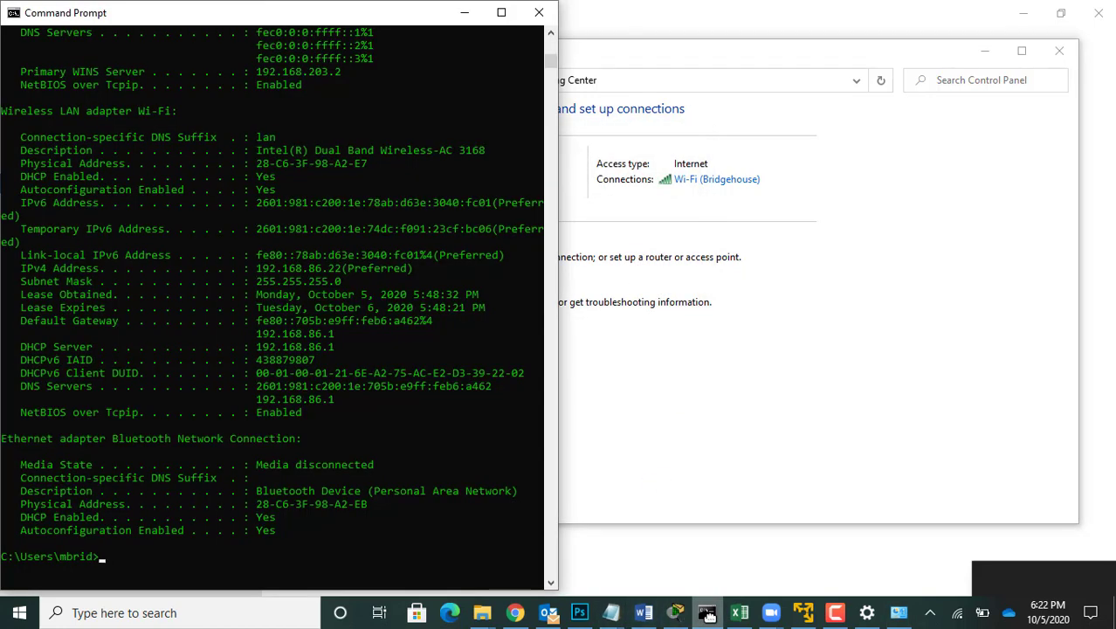
text(ipconfig /all)
key(BackSpace)
key(BackSpace)
key(BackSpace)
key(BackSpace)
key(BackSpace)
key(Return)
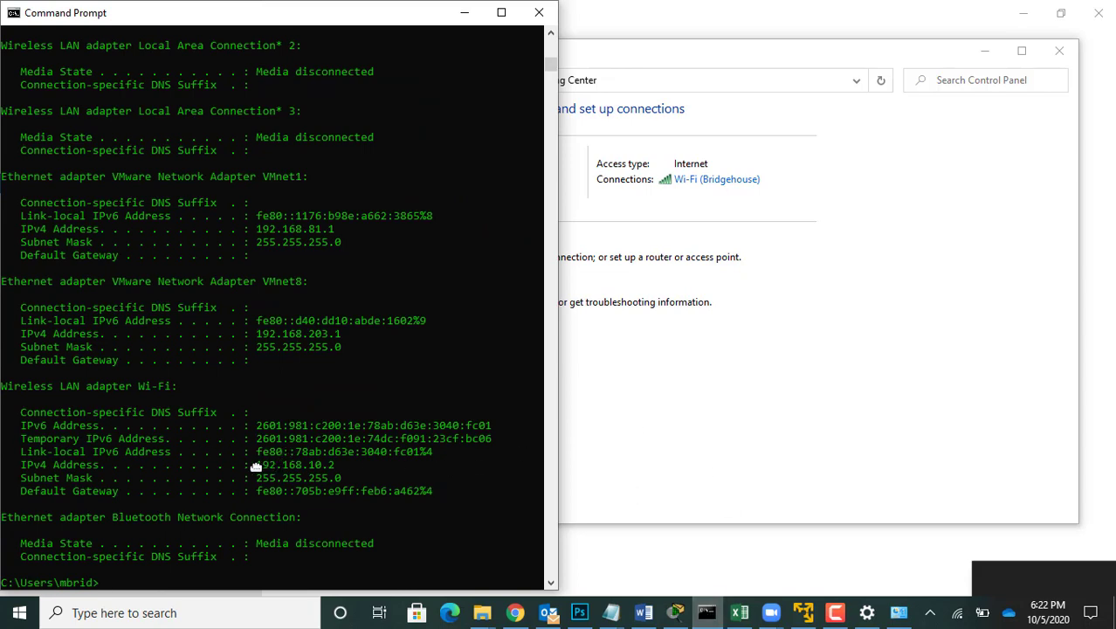
Step: Highlight the Wireless LAN adapter Wi-Fi section of the ipconfig output and close the Zoom connecting window
click(4, 385)
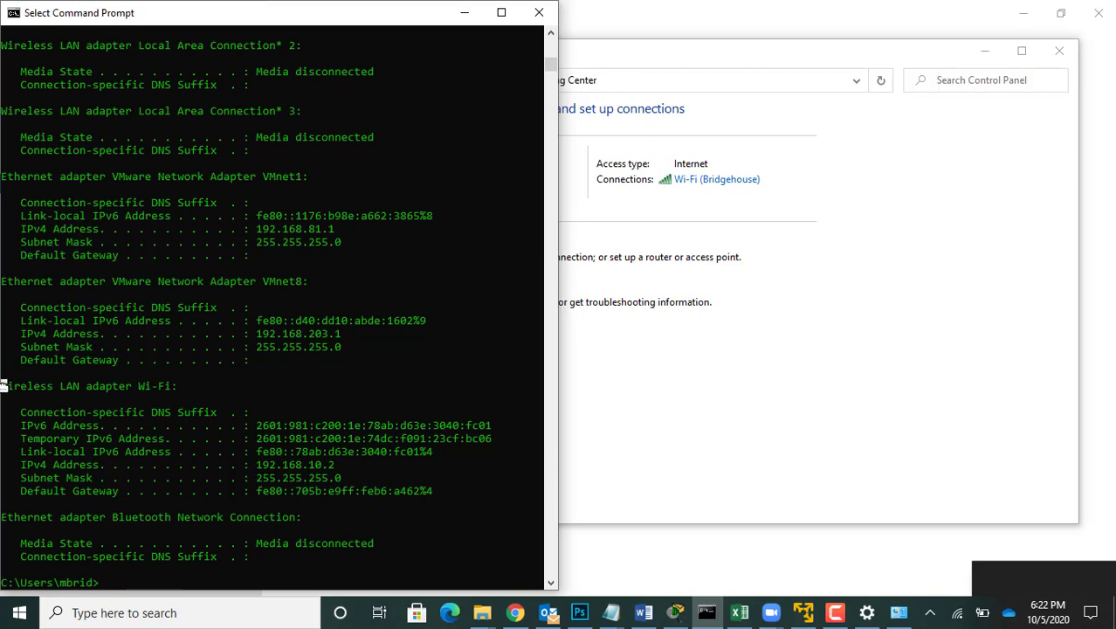
drag(4, 385, 440, 488)
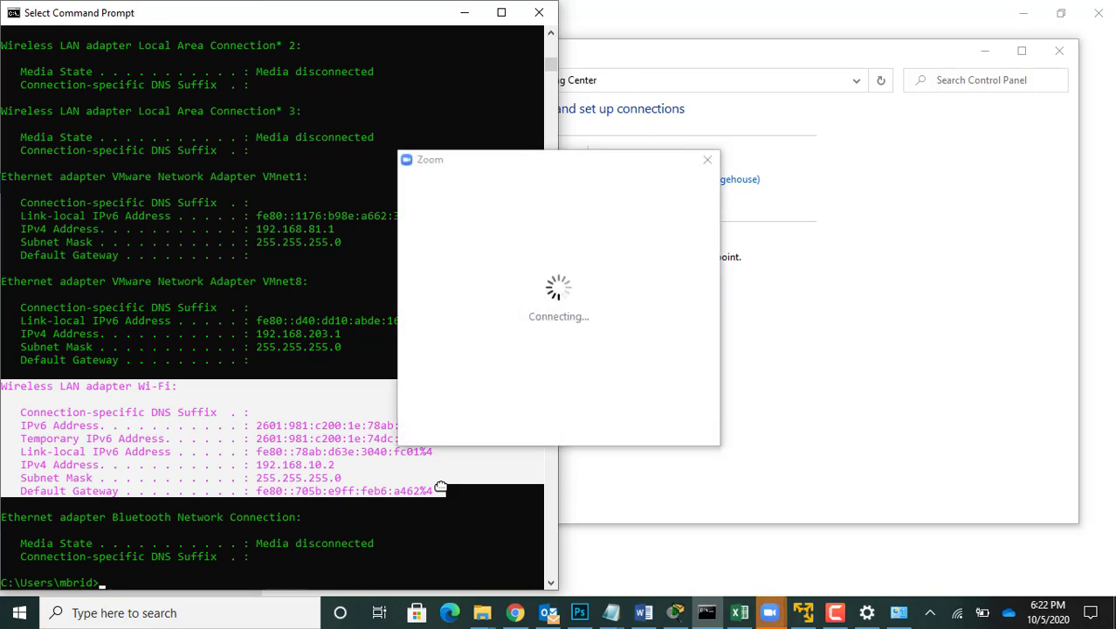
mouse_move(771, 614)
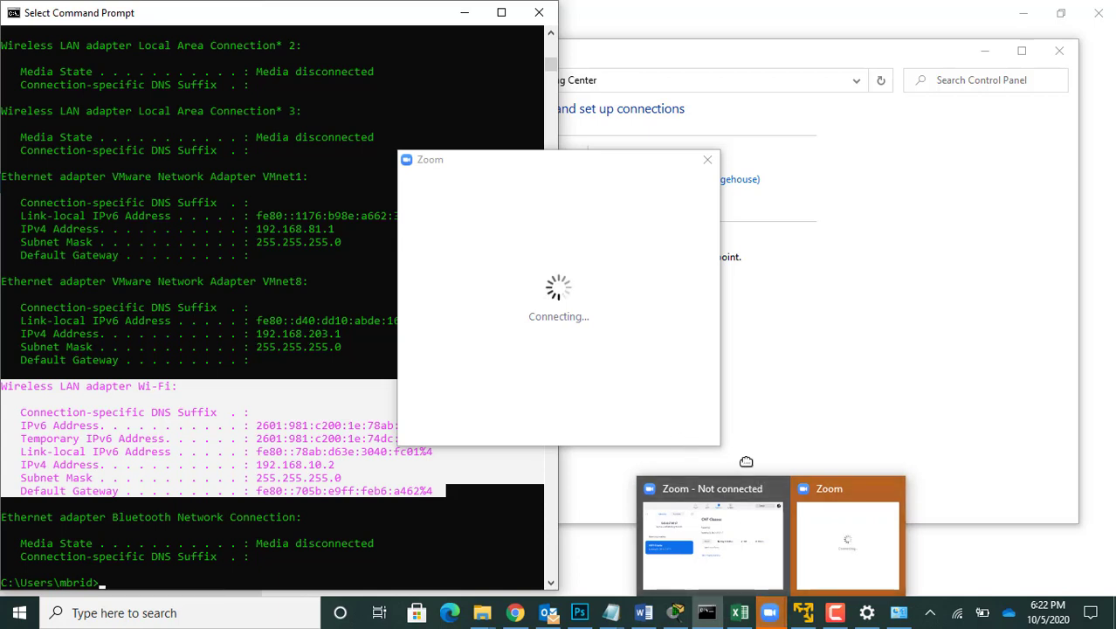
click(709, 163)
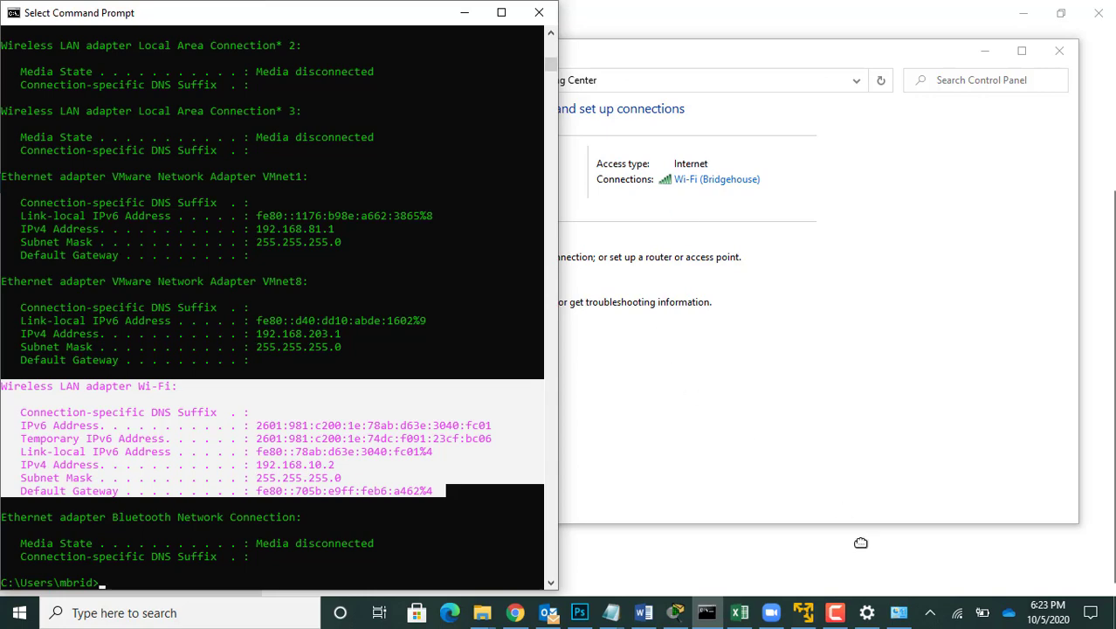
Step: Switch the Wi-Fi connection's TCP/IPv4 properties back to obtaining an IP address automatically and apply the change
click(899, 611)
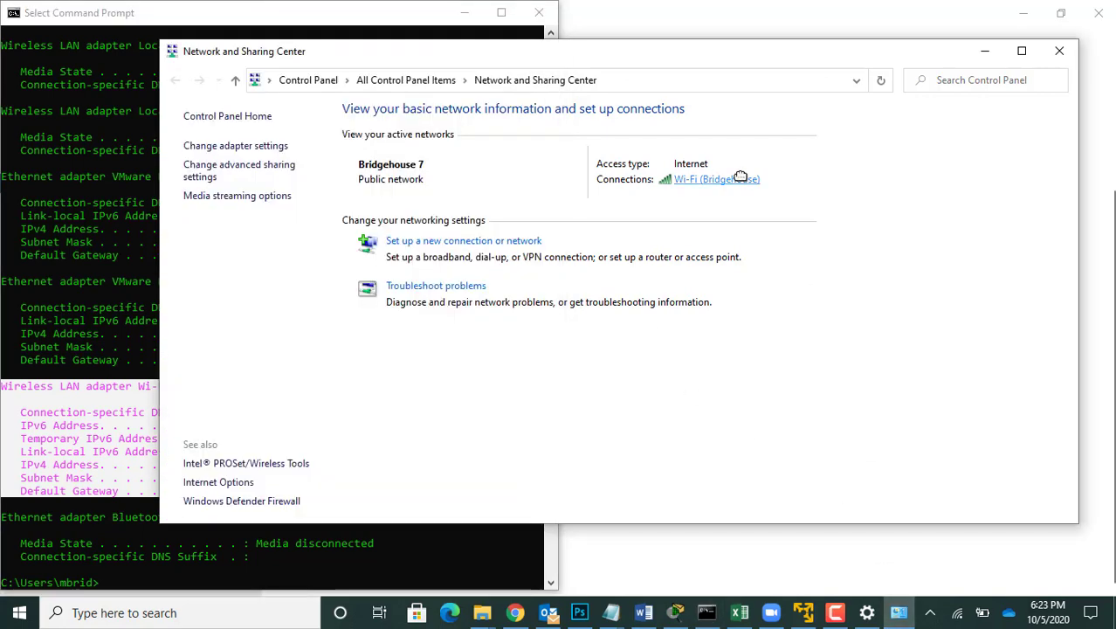
click(736, 179)
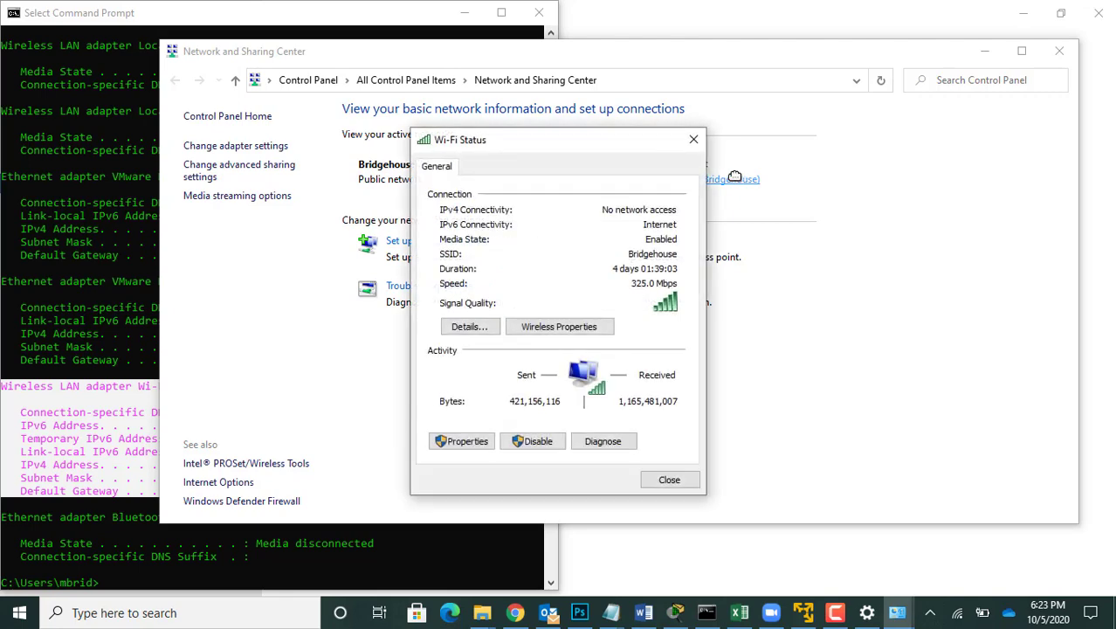
click(463, 441)
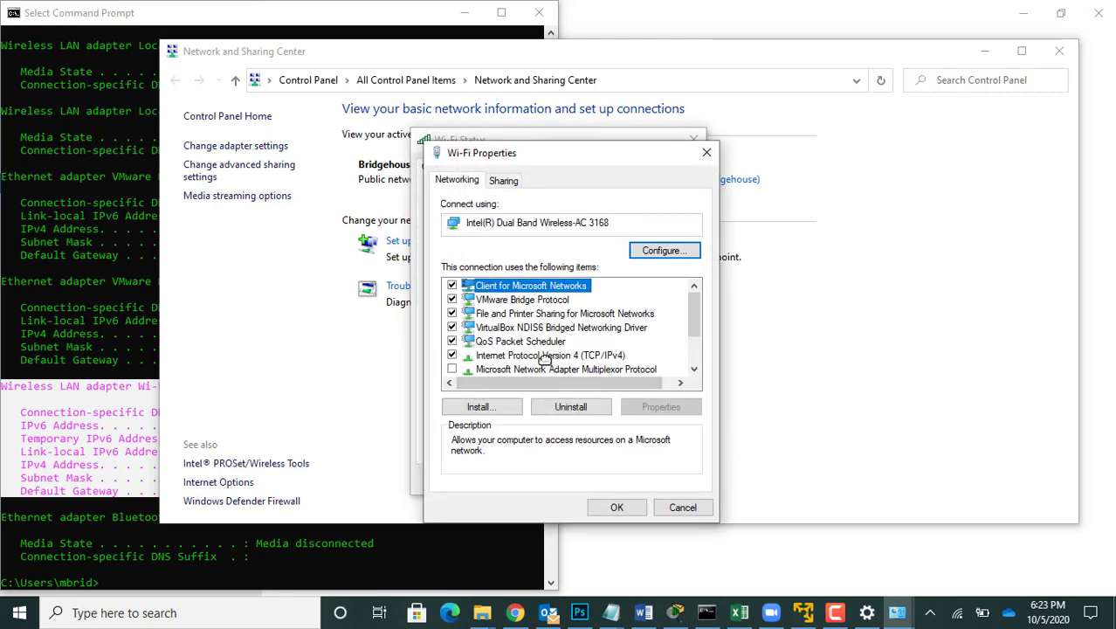
double_click(545, 356)
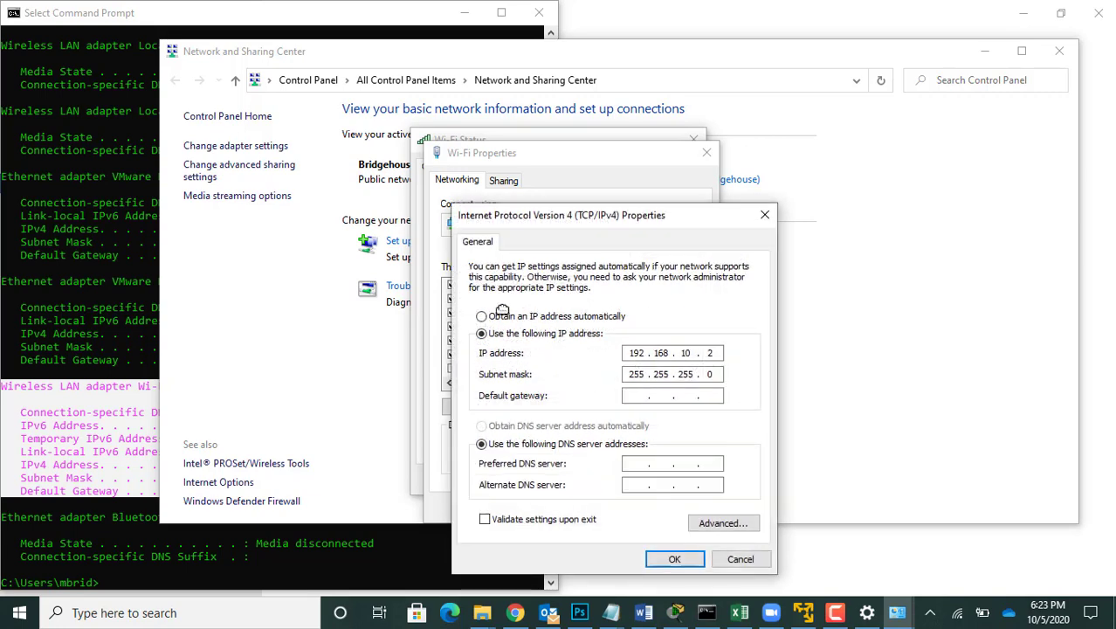
click(502, 313)
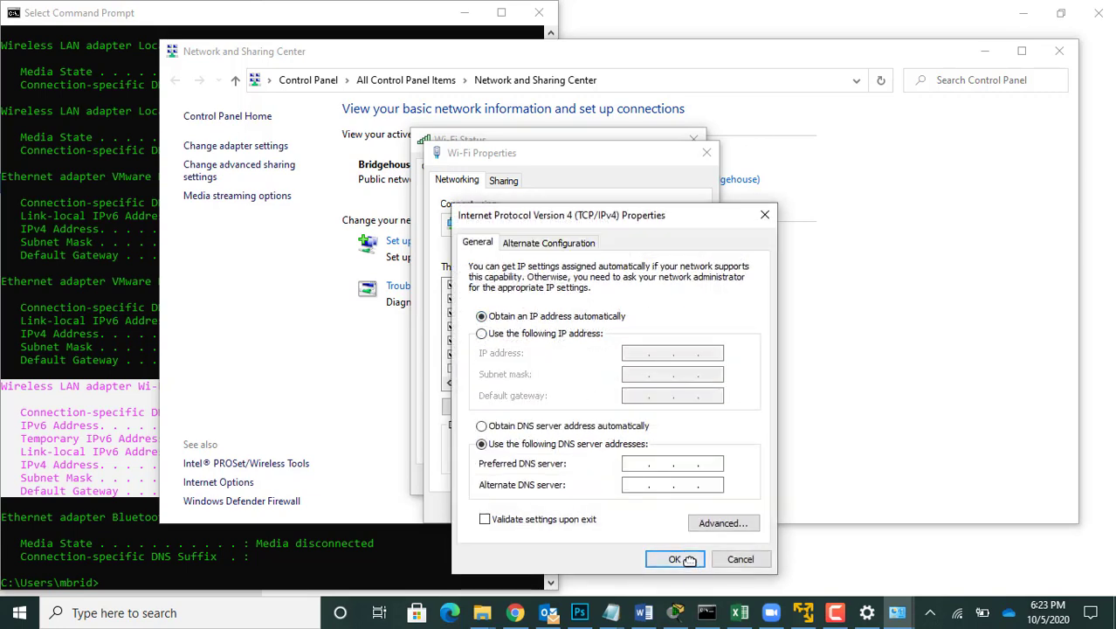
click(689, 559)
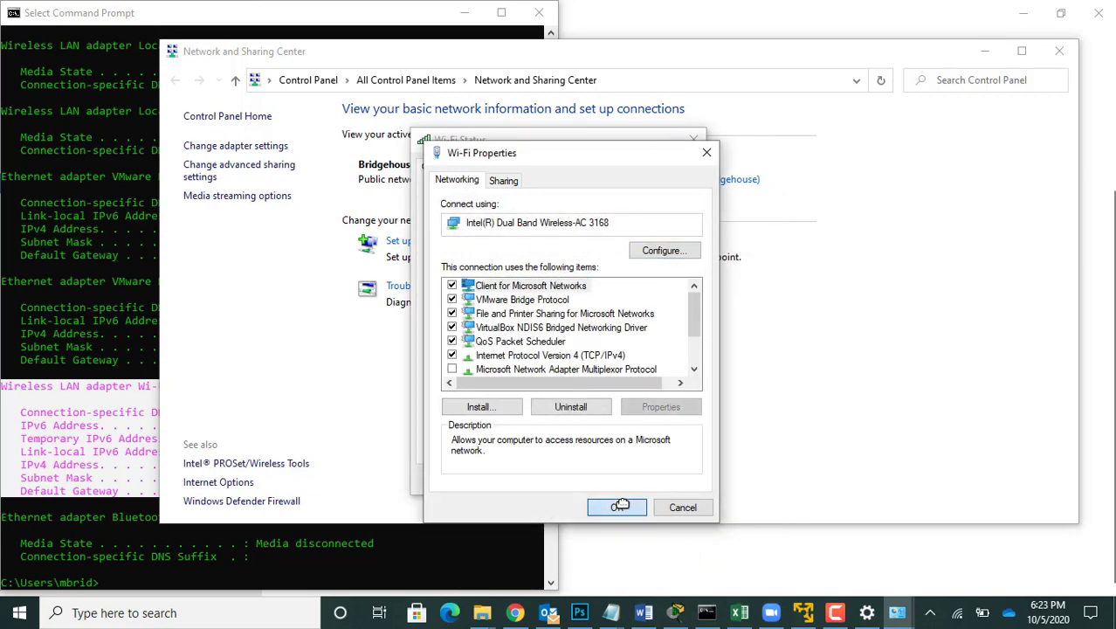
click(617, 506)
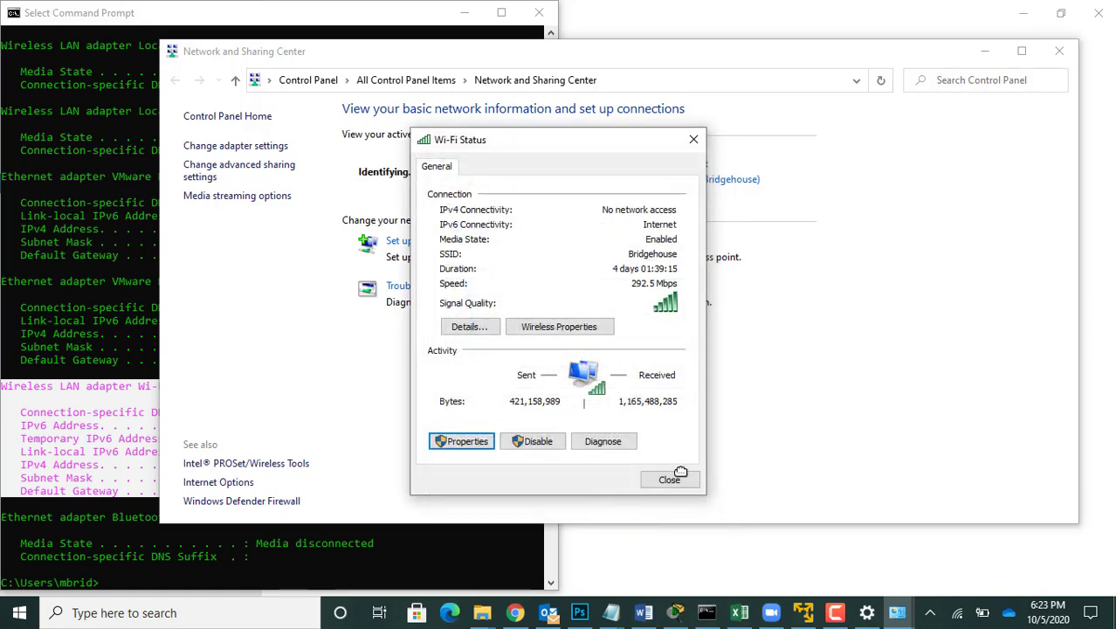
Step: Switch to Zoom, start the recurring CNT Classes meeting and unmute the host's microphone
click(767, 613)
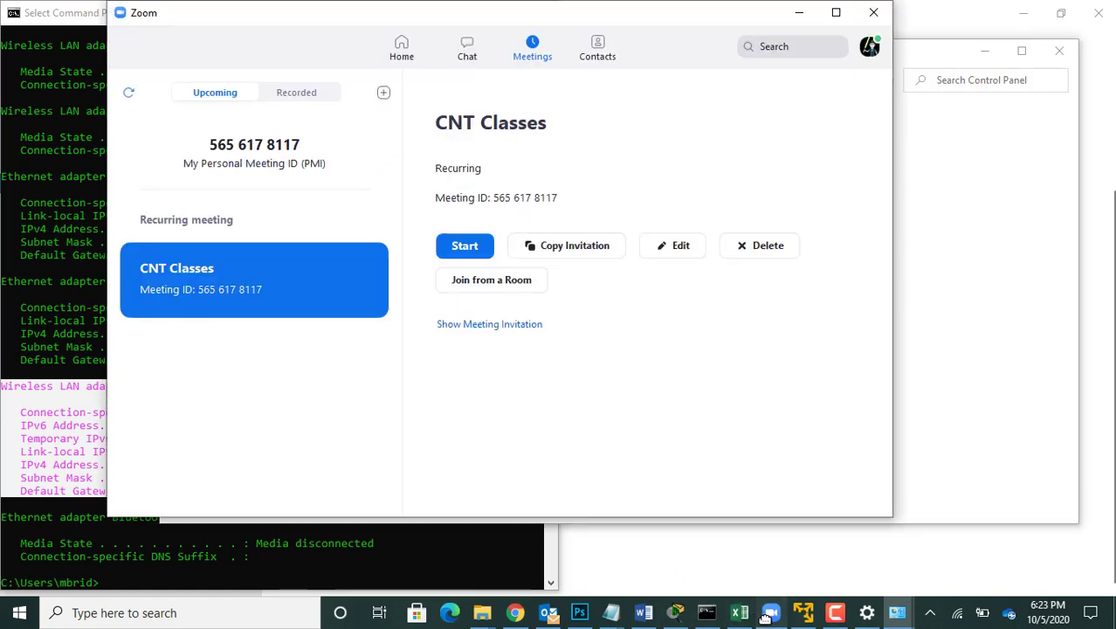
click(460, 248)
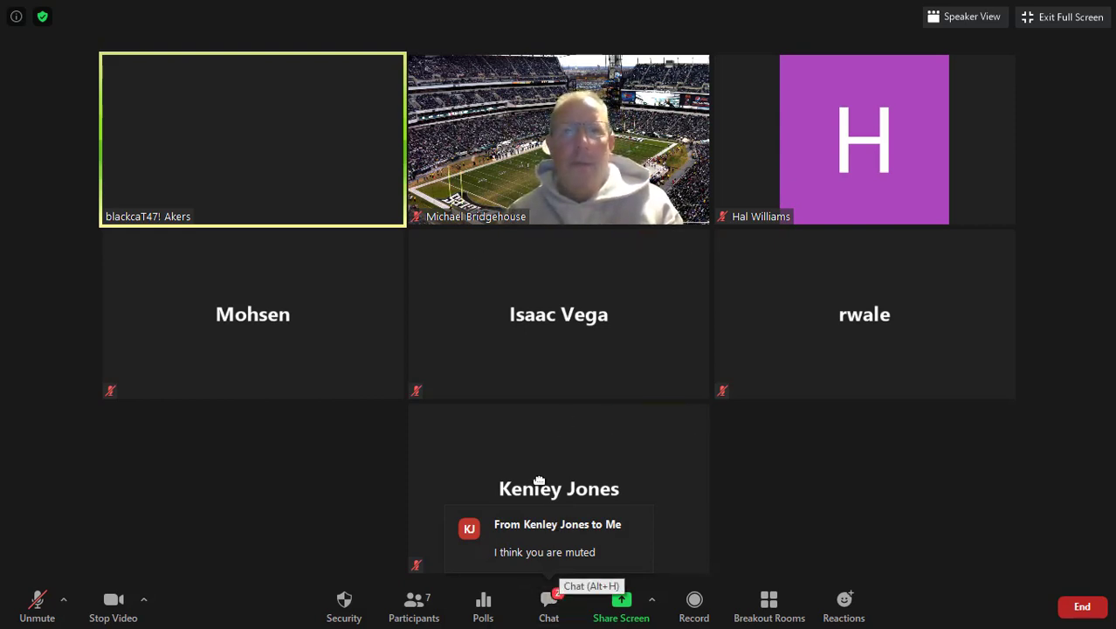
mouse_move(421, 217)
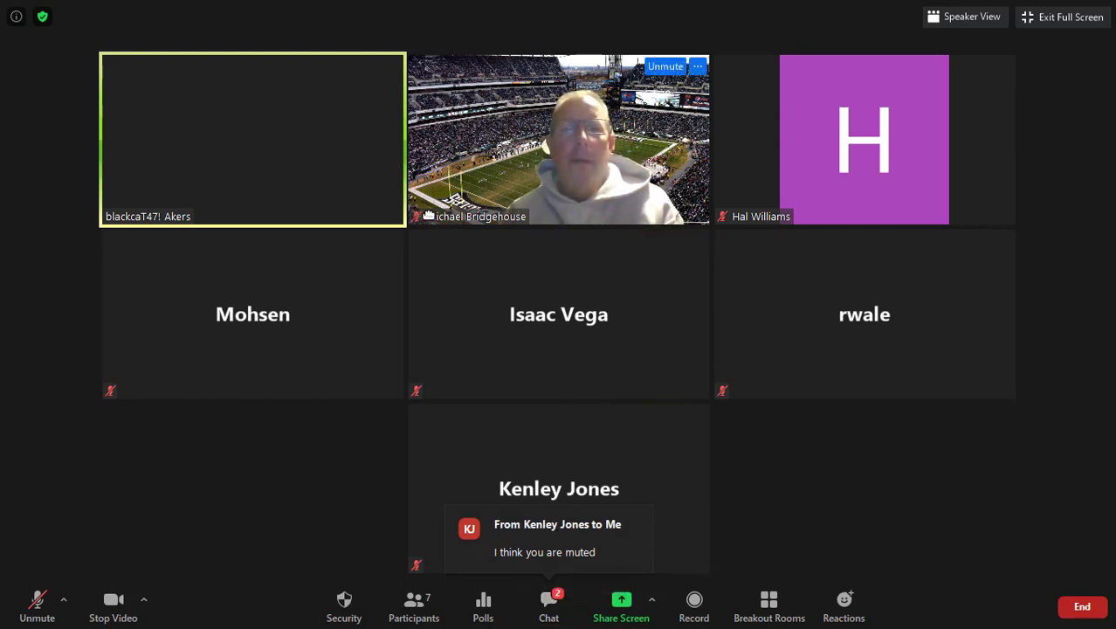
click(681, 65)
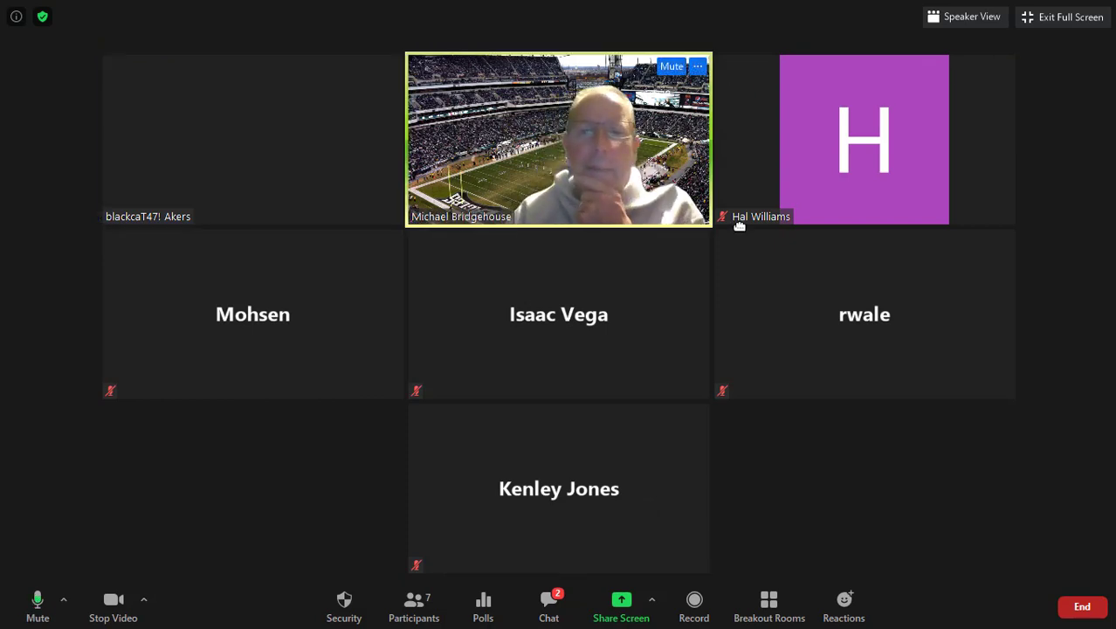
mouse_move(785, 313)
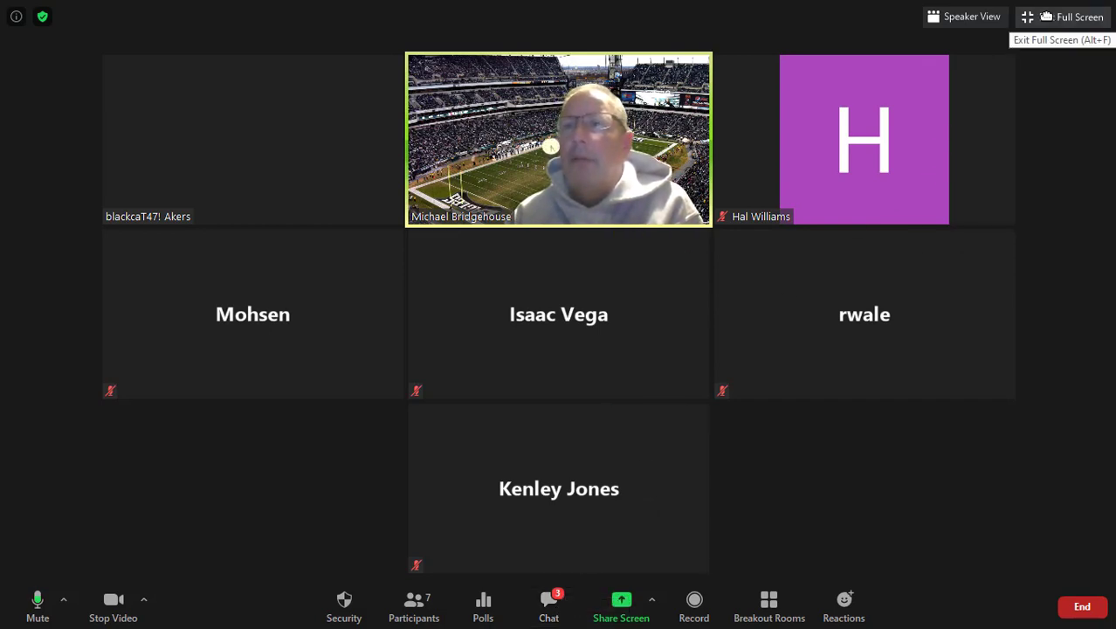
Step: Exit the Zoom meeting's full-screen view, minimize the meeting and return to the Command Prompt
click(1051, 17)
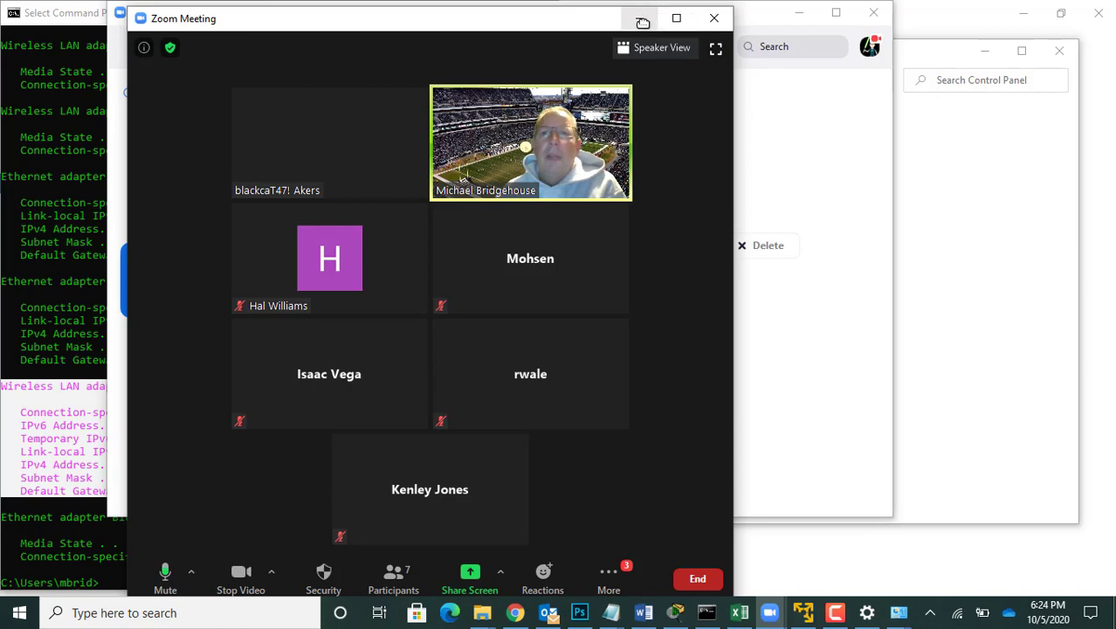
click(639, 18)
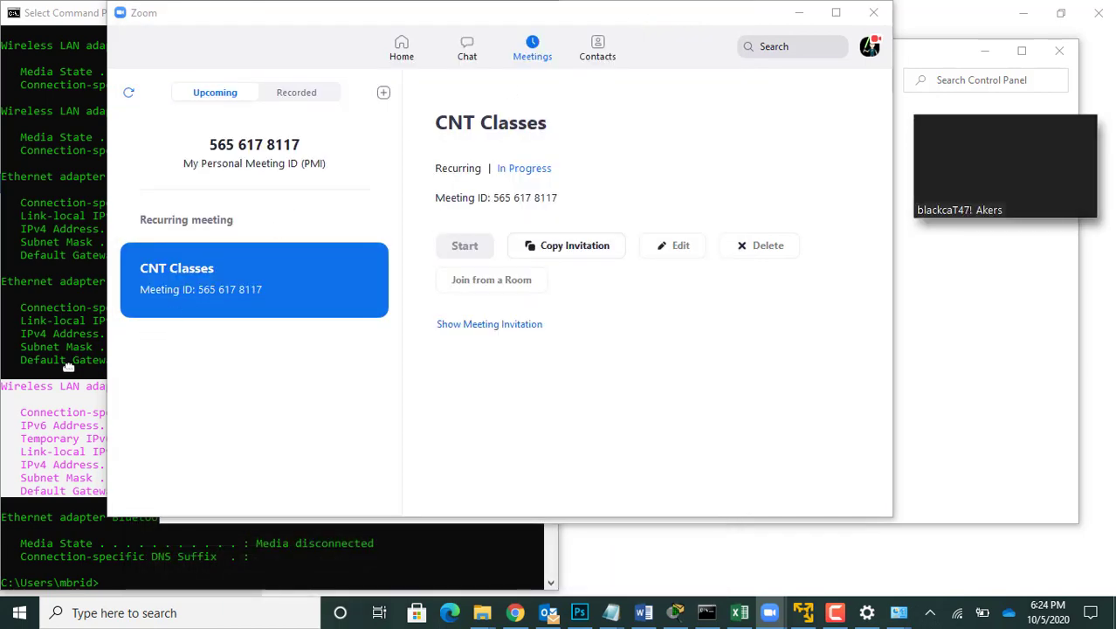
click(72, 368)
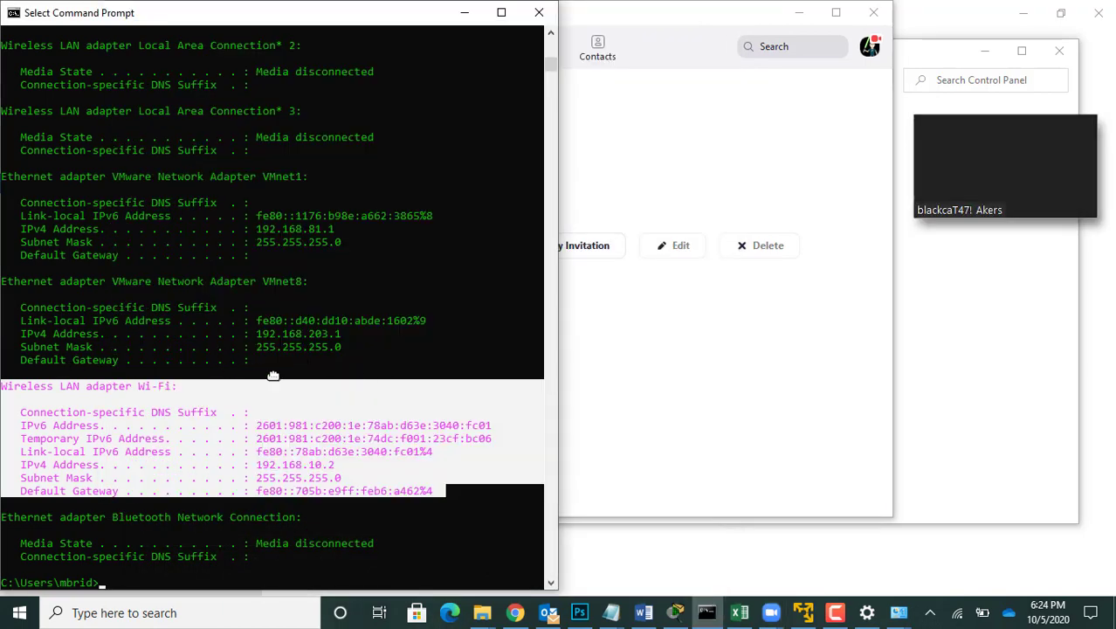
Step: Bring up the Wi-Fi Status window and open the connection's Internet Protocol Version 4 (TCP/IPv4) properties
mouse_move(895, 615)
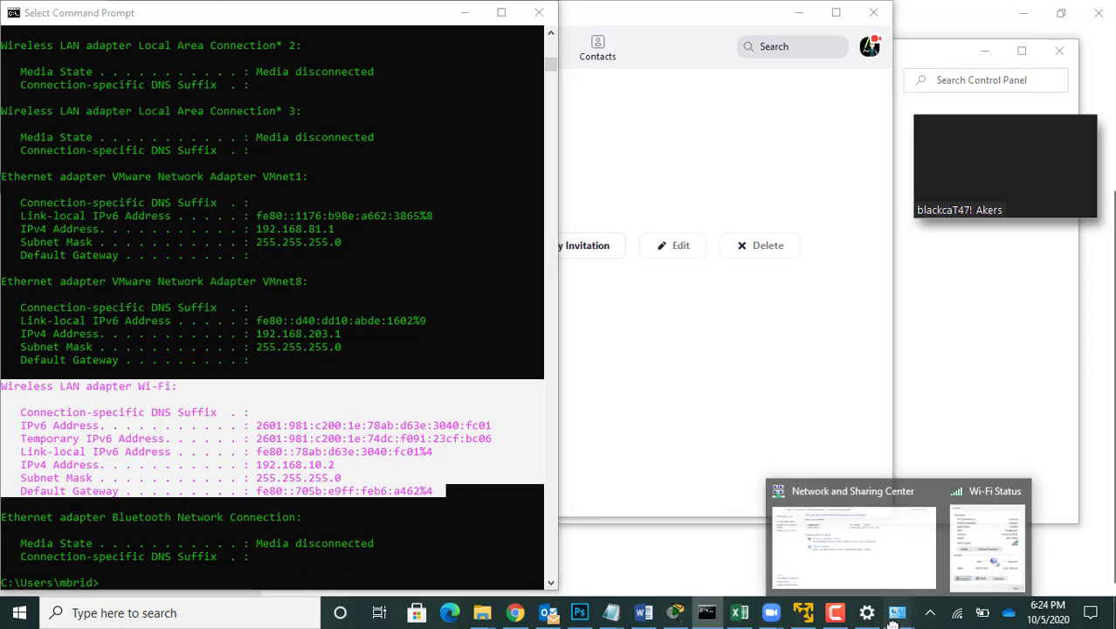
click(975, 496)
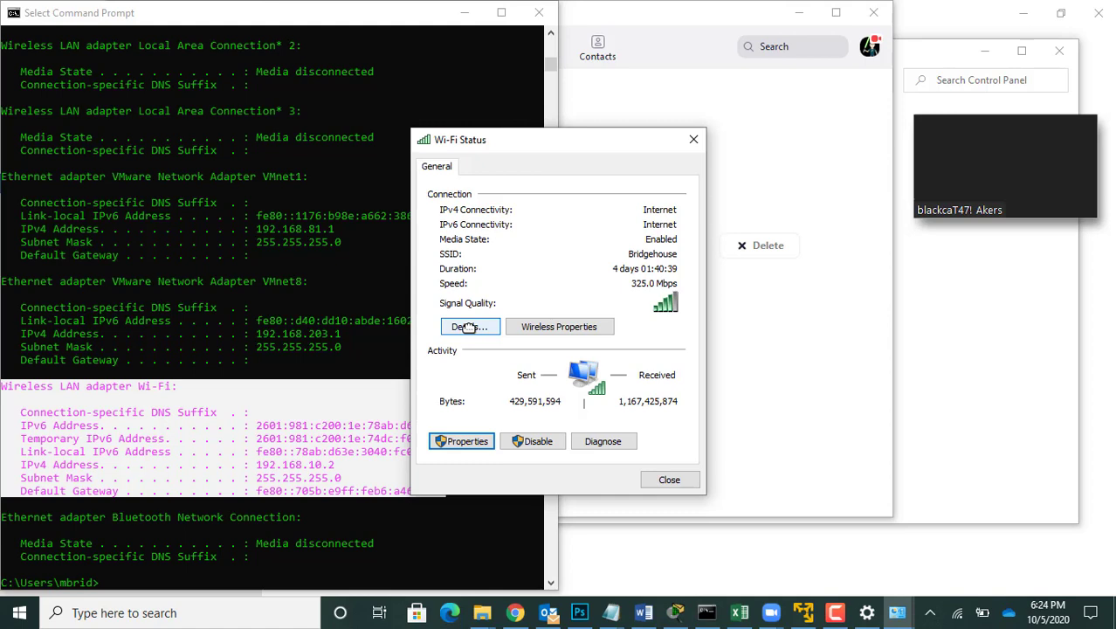
click(465, 441)
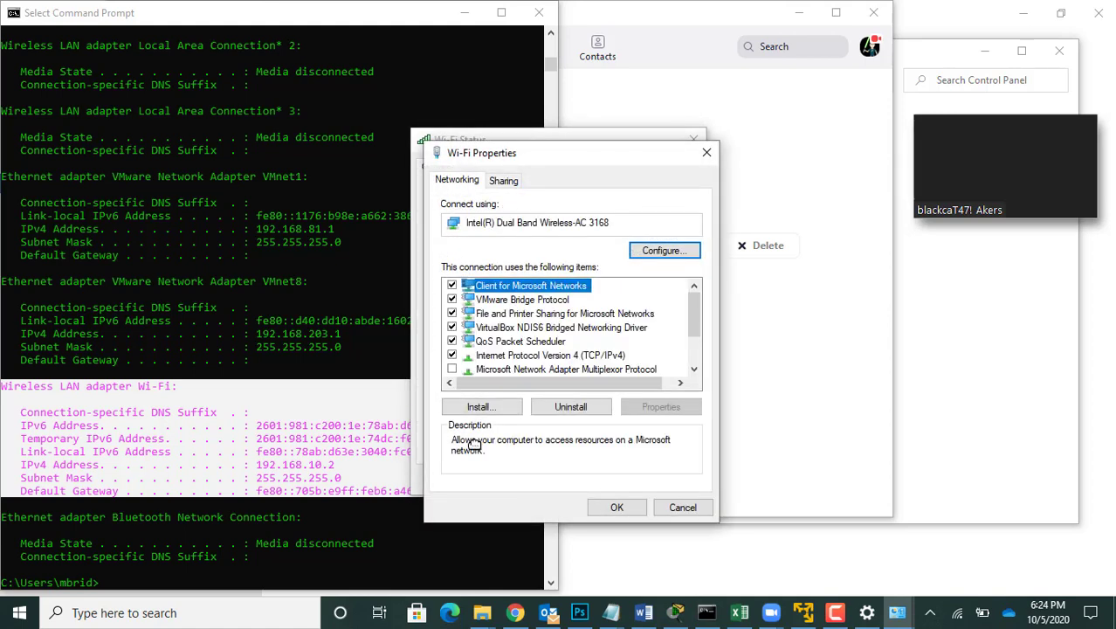
click(589, 355)
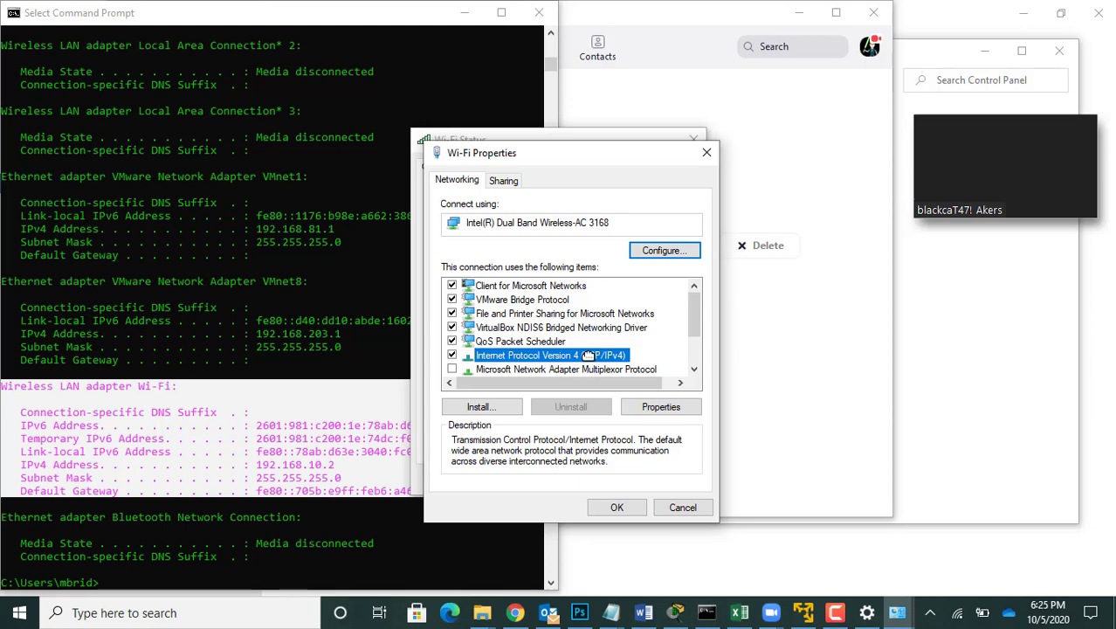
double_click(590, 355)
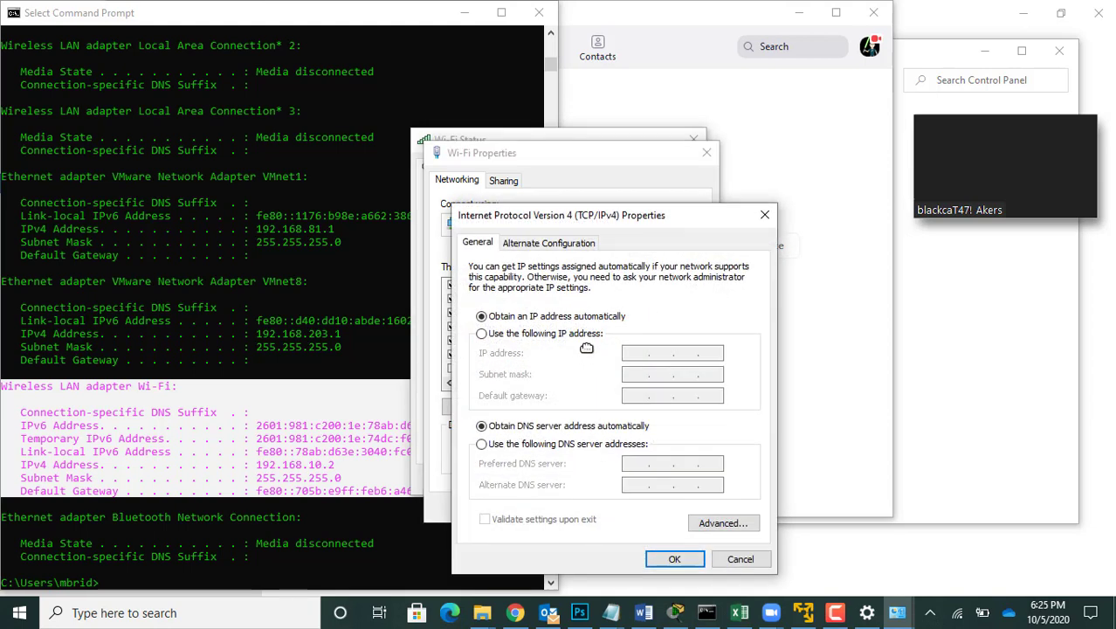
Step: Enter static IP address 192.168.86.2 with subnet mask 255.255.255.0, consulting the Wi-Fi details in the earlier ipconfig output for the network range
click(545, 337)
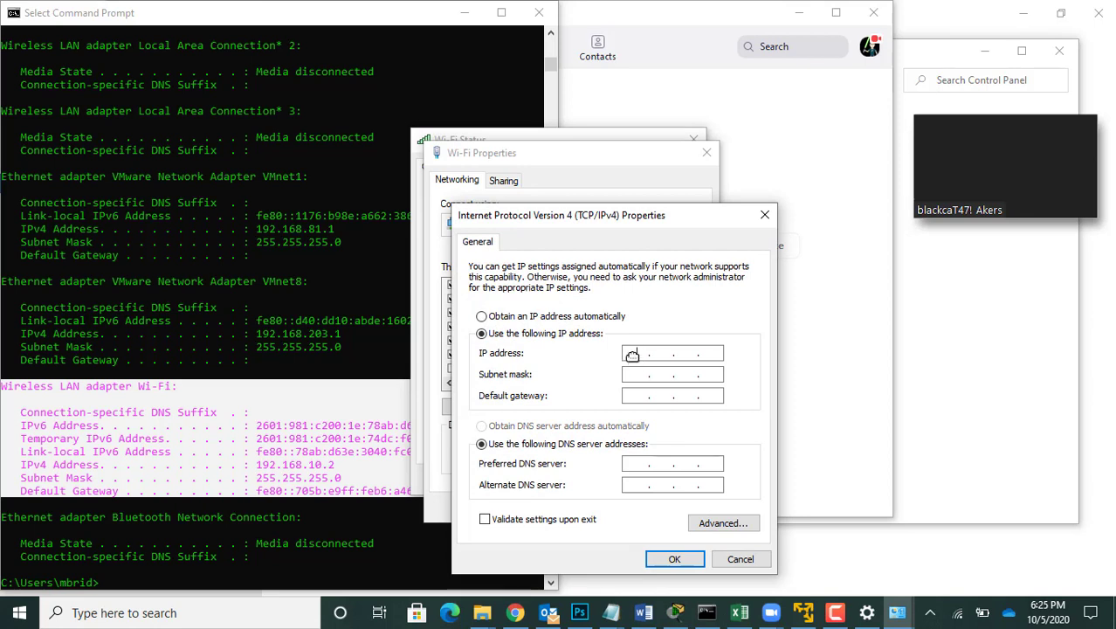
click(632, 354)
text(192.168)
text(86 .)
click(343, 184)
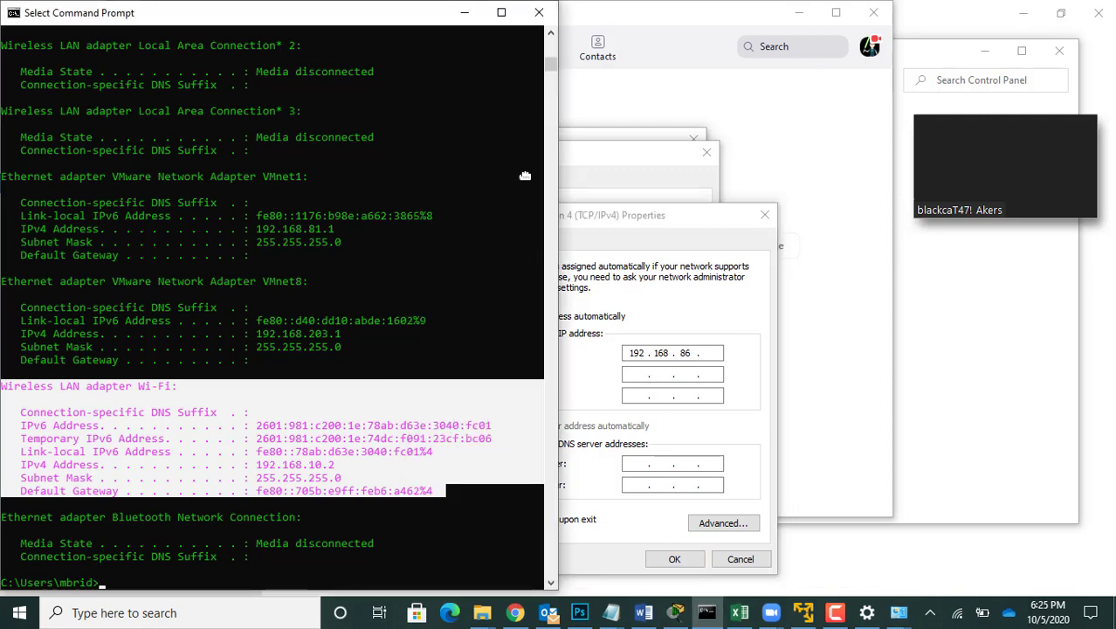
scroll(551, 58, up, 15)
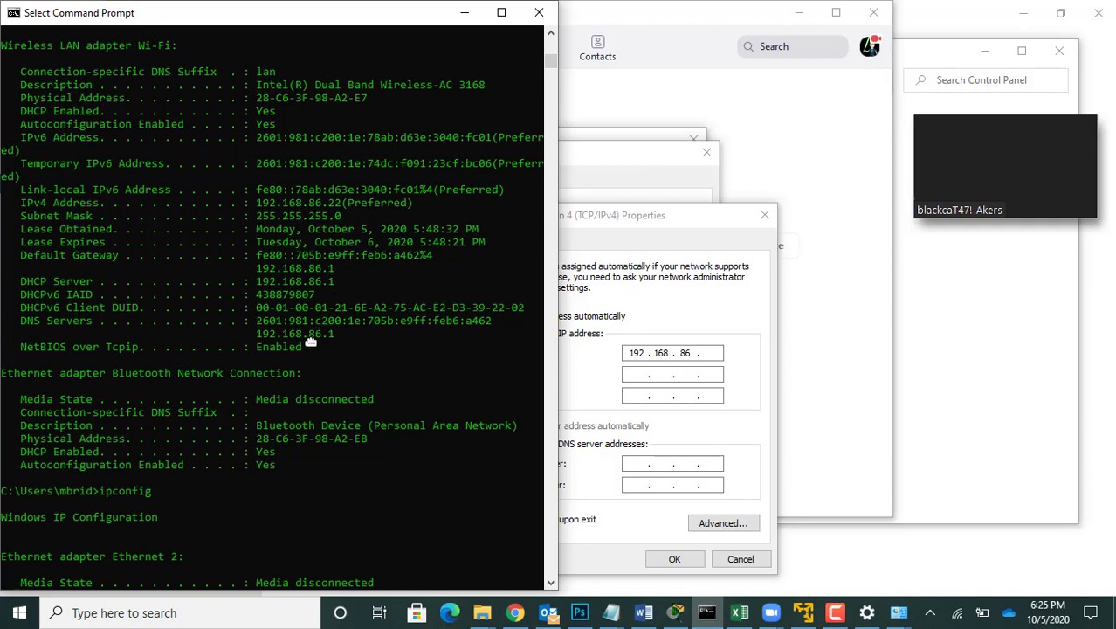
click(704, 354)
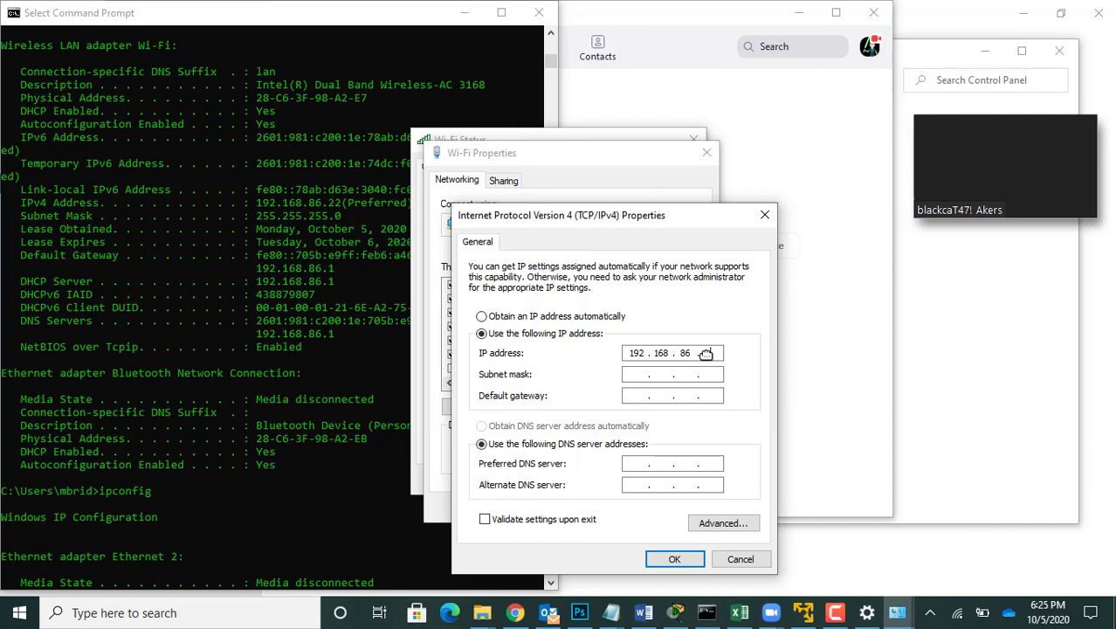
click(634, 373)
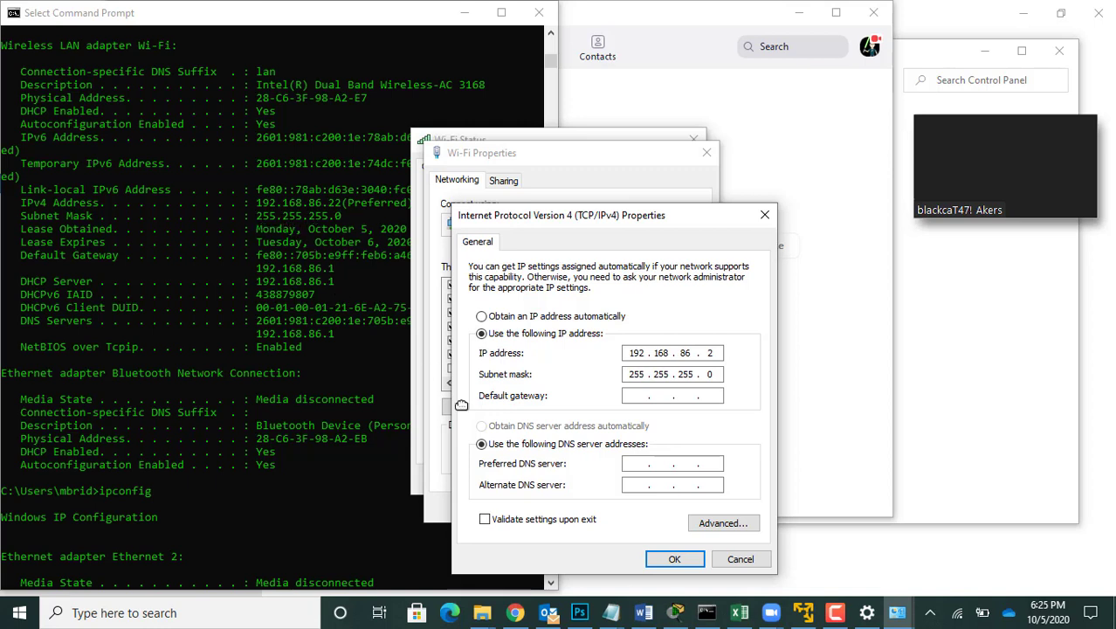
Step: Set the Wi-Fi connection's default gateway to 192.168.86.1
click(635, 394)
text(192 . 168 . 86 . 1)
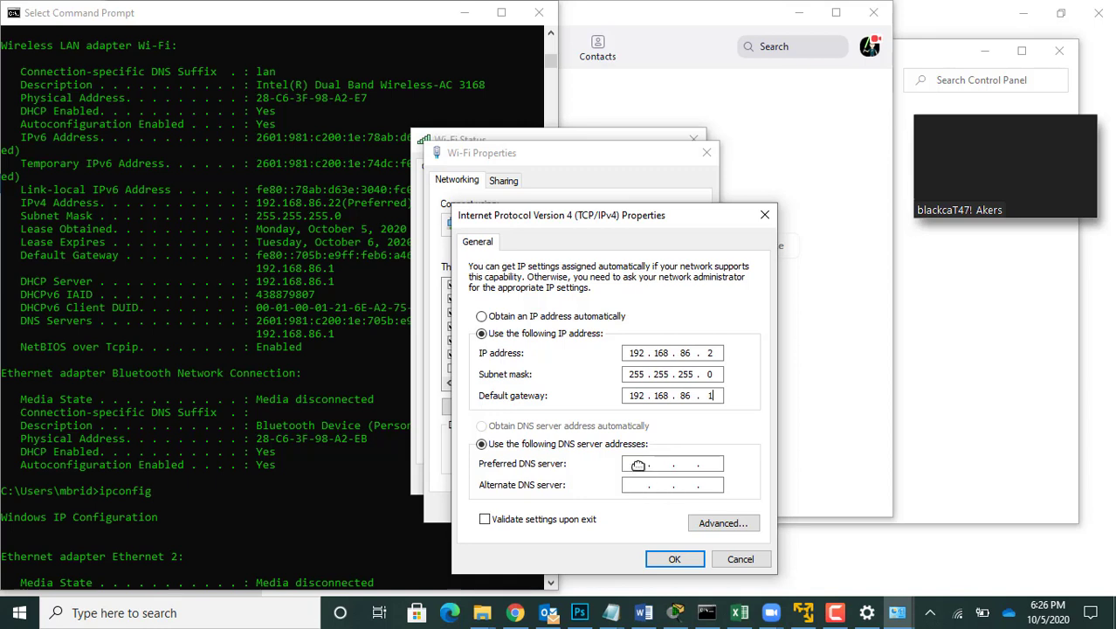
Step: Set the preferred DNS server to 192.168.86.1 and the alternate to 8.8.8.8, and save the Wi-Fi configuration
click(638, 464)
text(192.168.)
text(86.1)
text(8.8.8.)
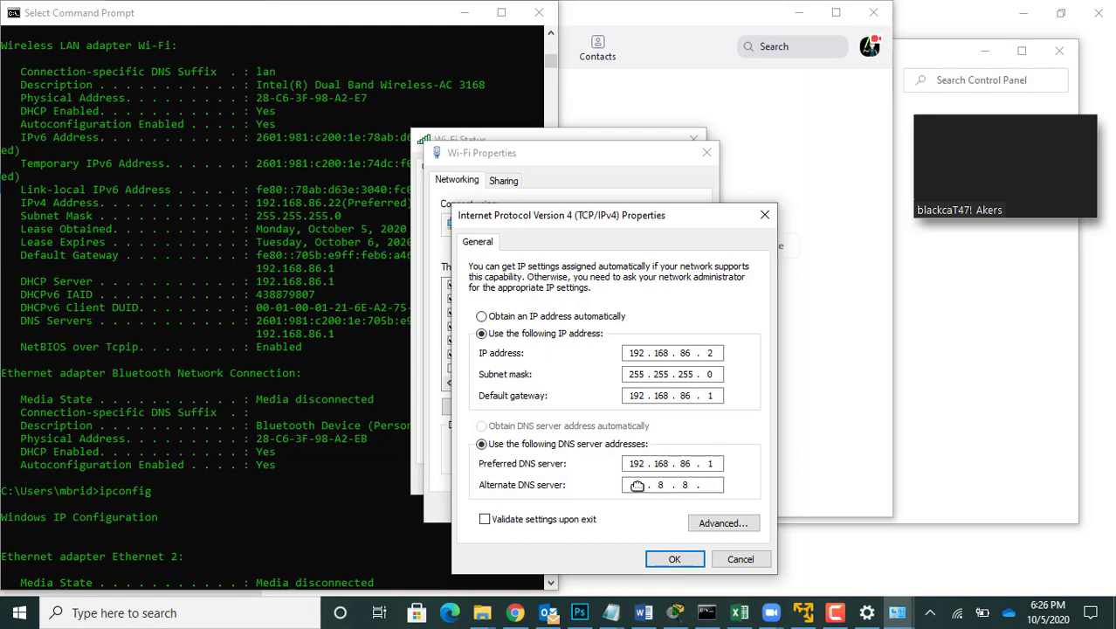
text(8)
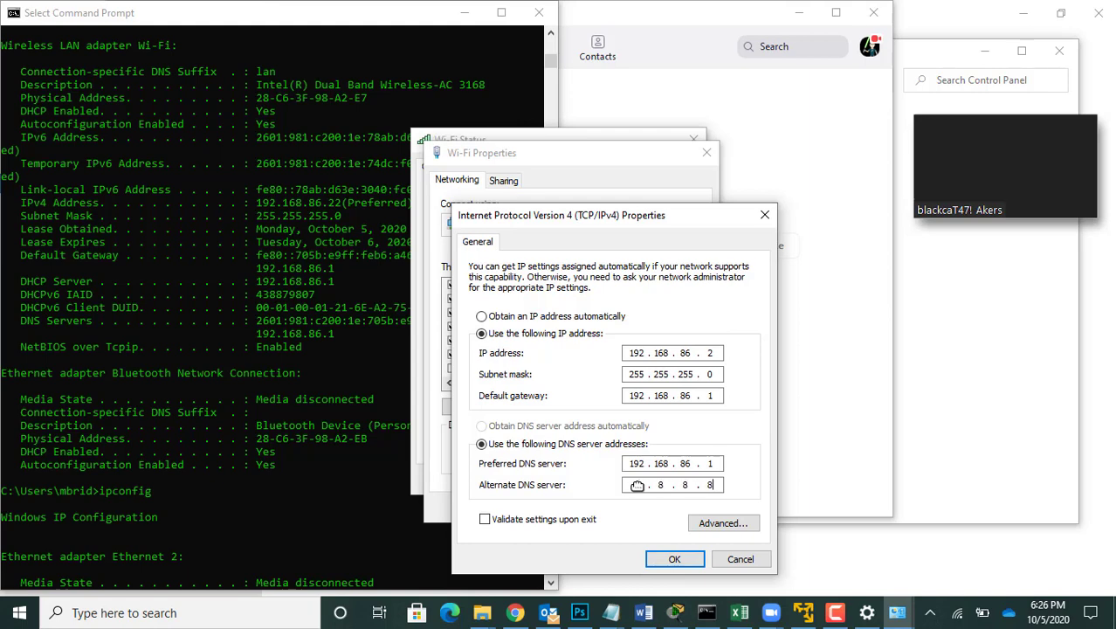
click(670, 560)
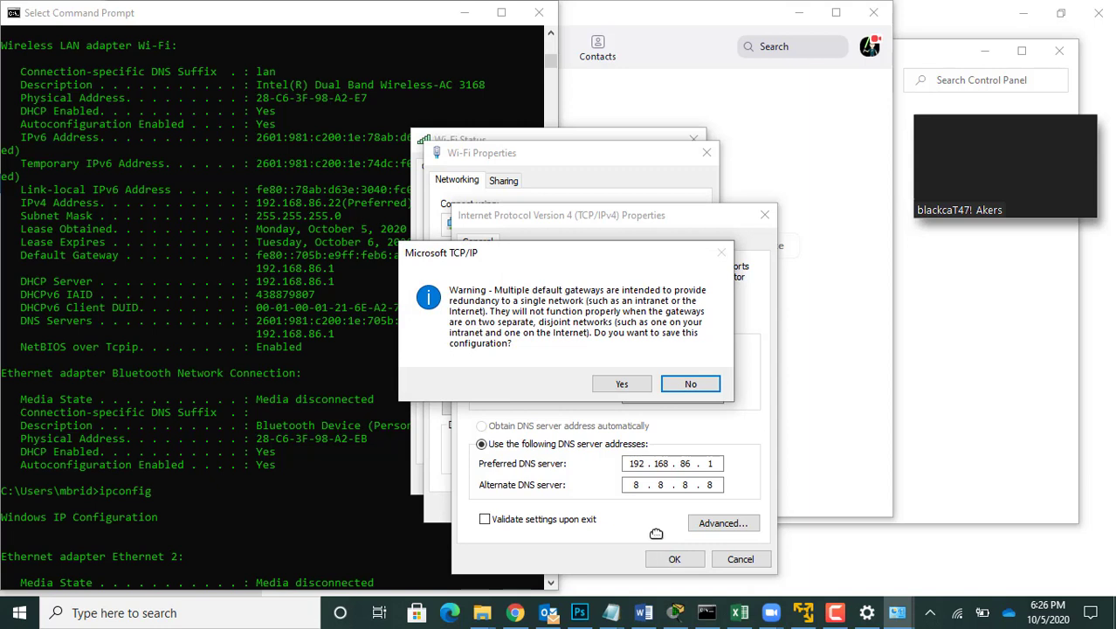
click(623, 386)
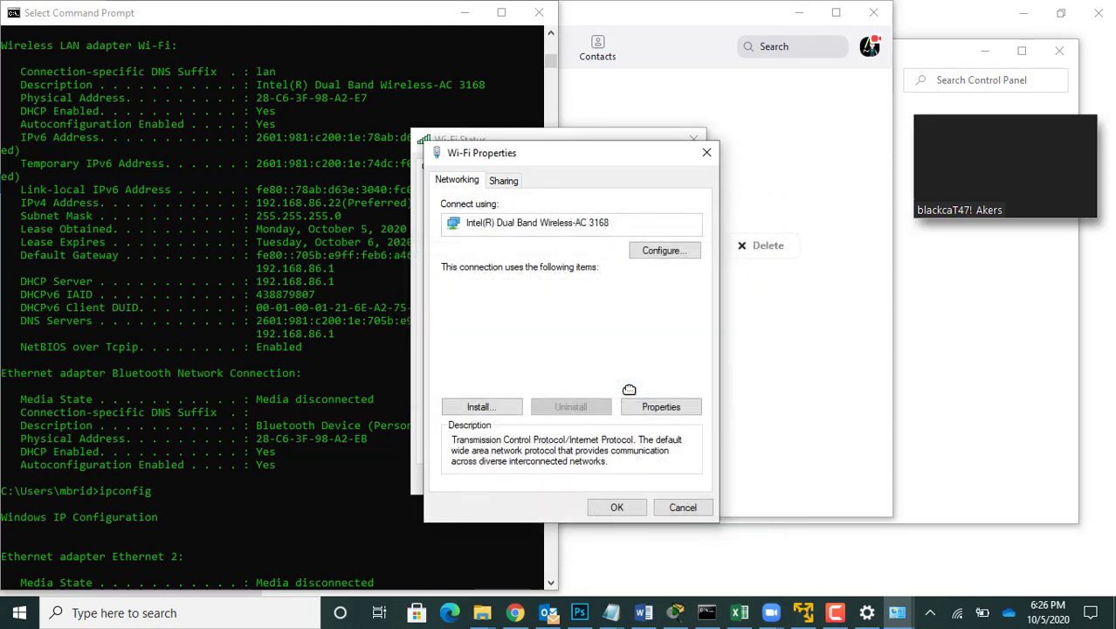
click(626, 507)
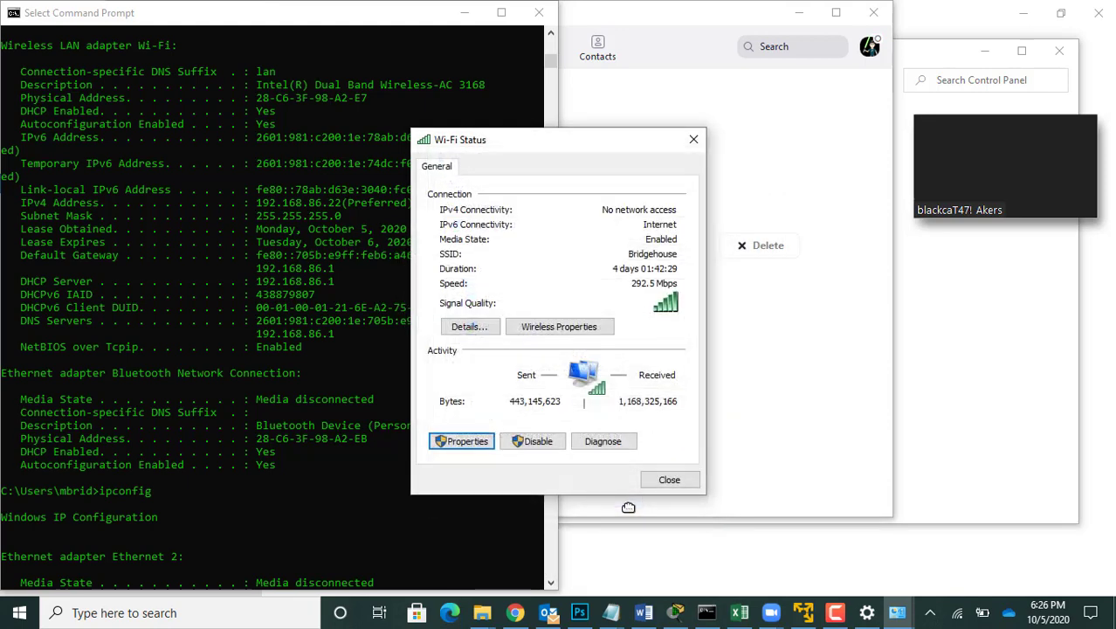
Step: Read the messages in the Zoom meeting's group chat and minimize the meeting window
mouse_move(1030, 199)
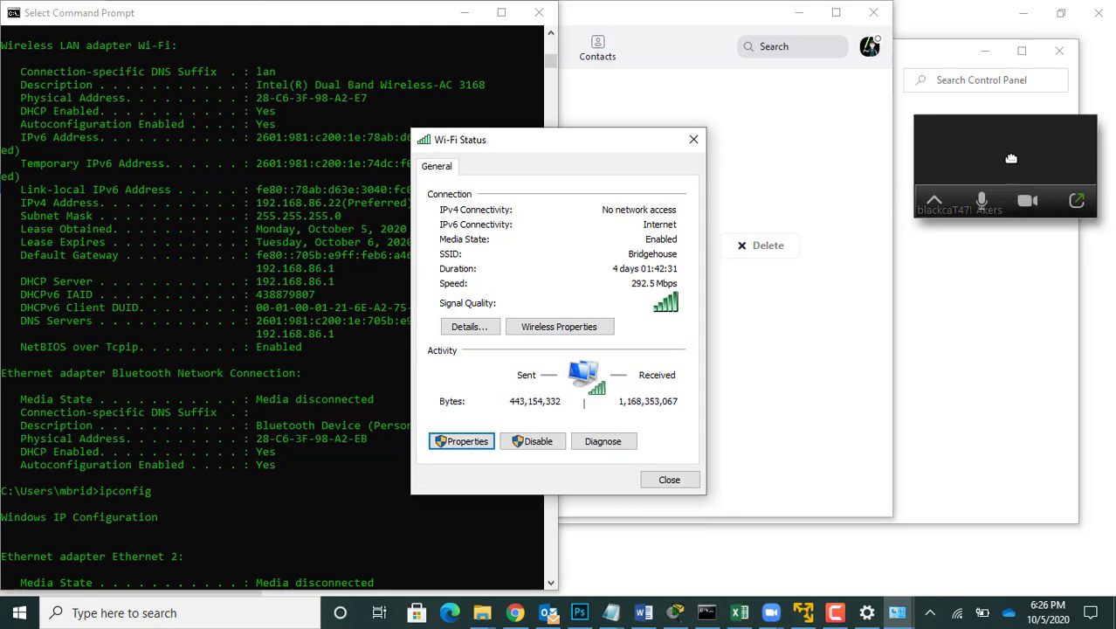
click(1067, 195)
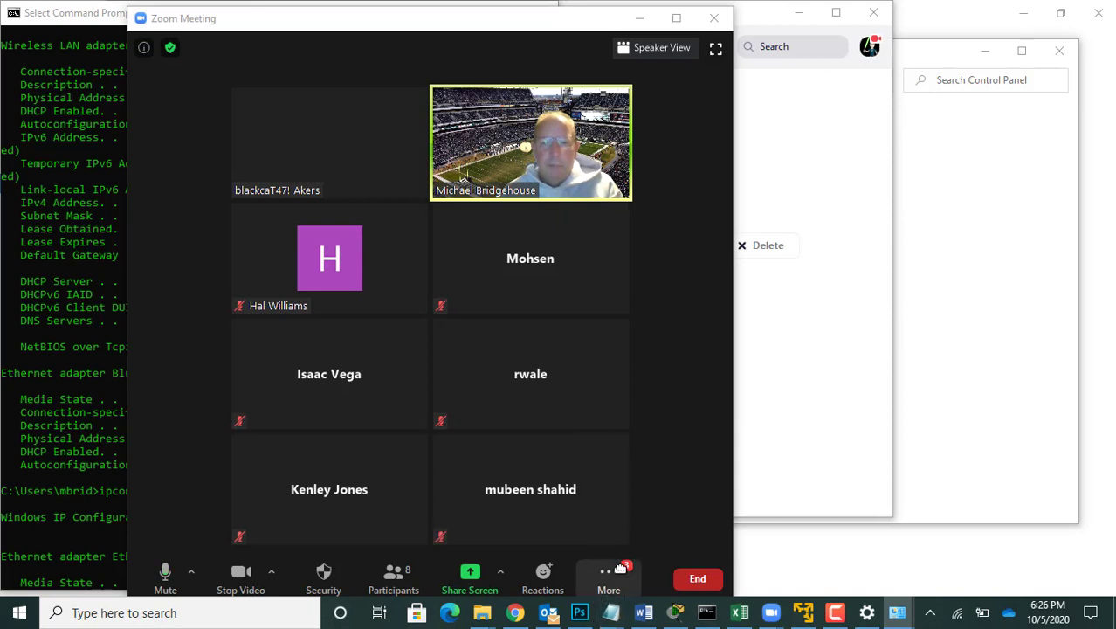
click(608, 576)
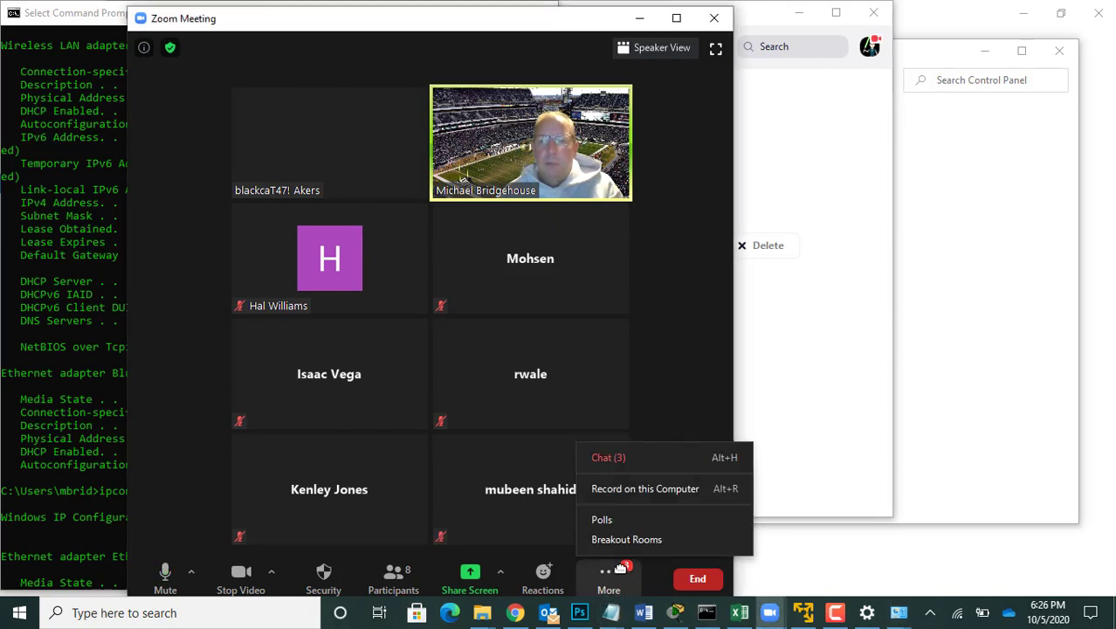
click(685, 458)
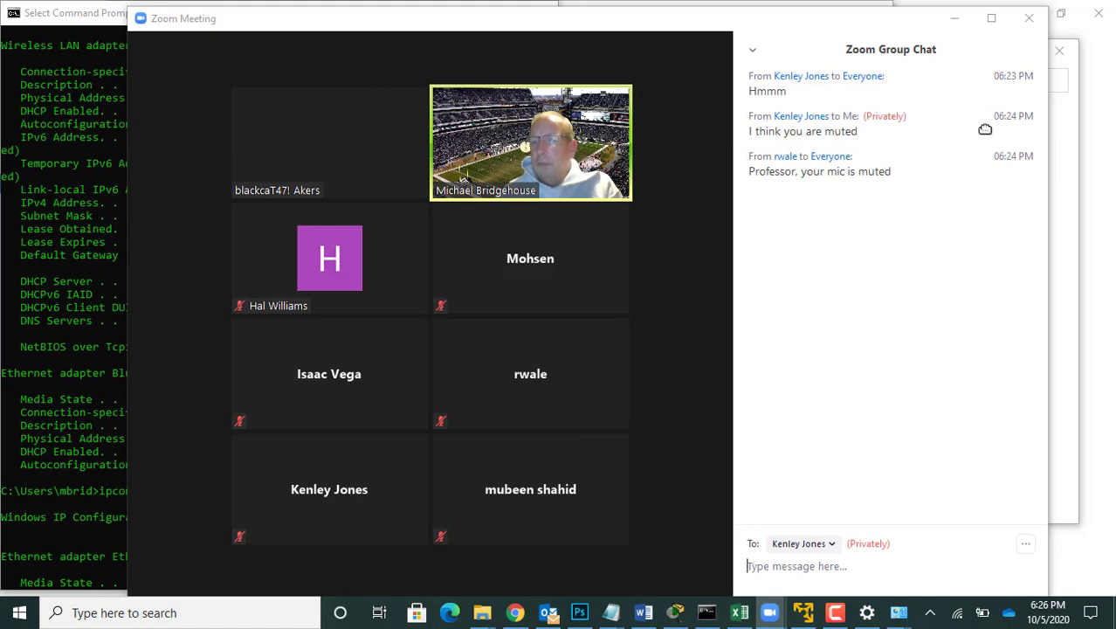
click(954, 18)
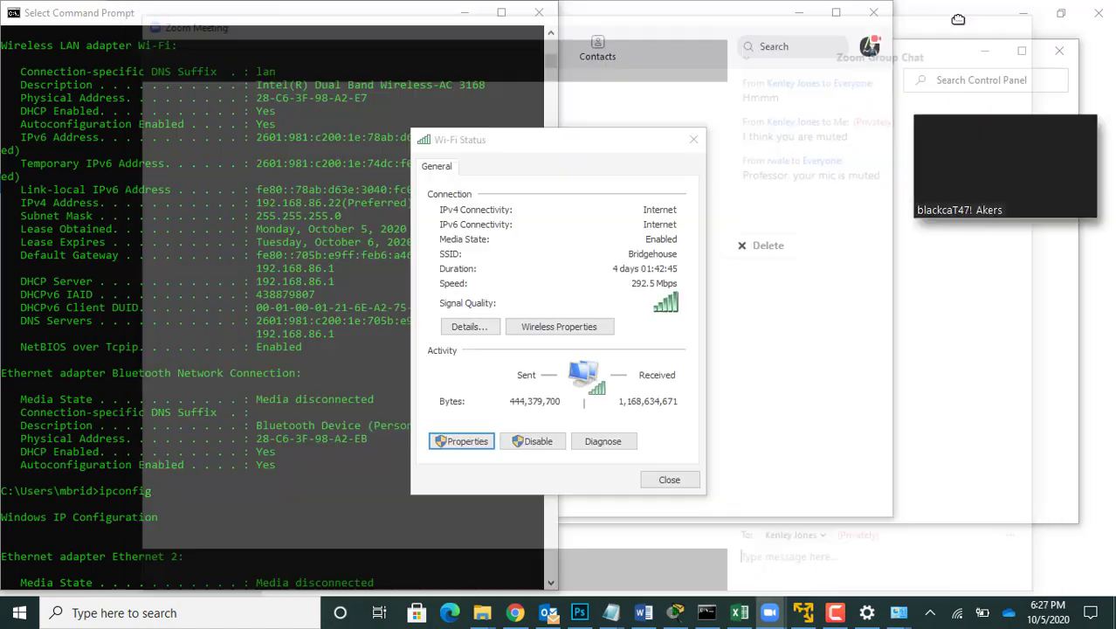
Step: Switch to the Linux Mint virtual machine in VMware Workstation Player, maximize it, and minimize the unsaved text document
click(956, 243)
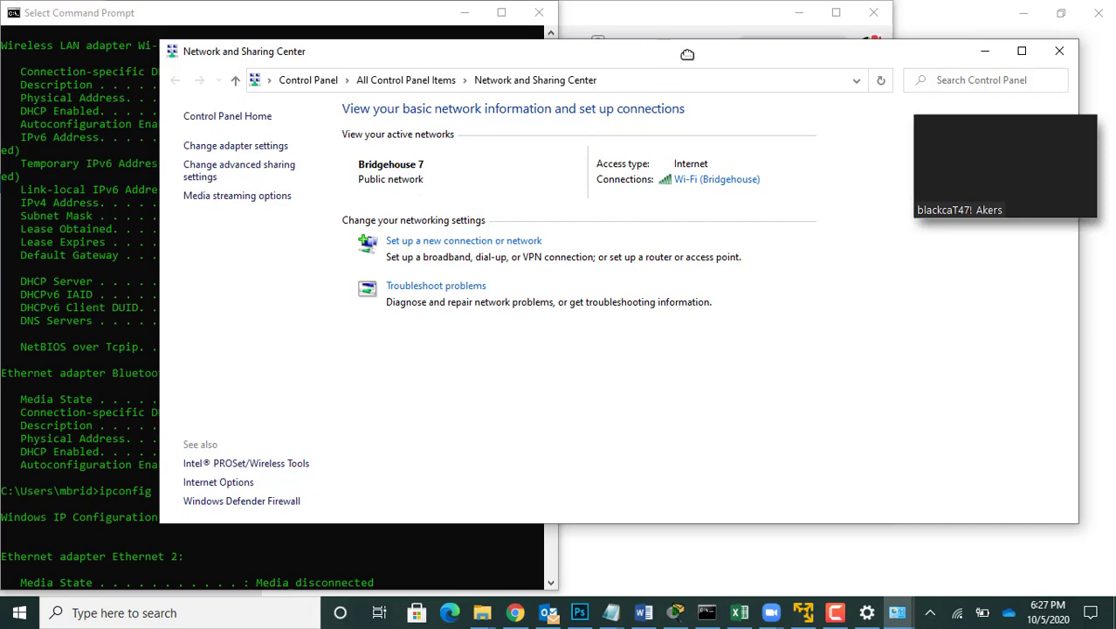
click(804, 612)
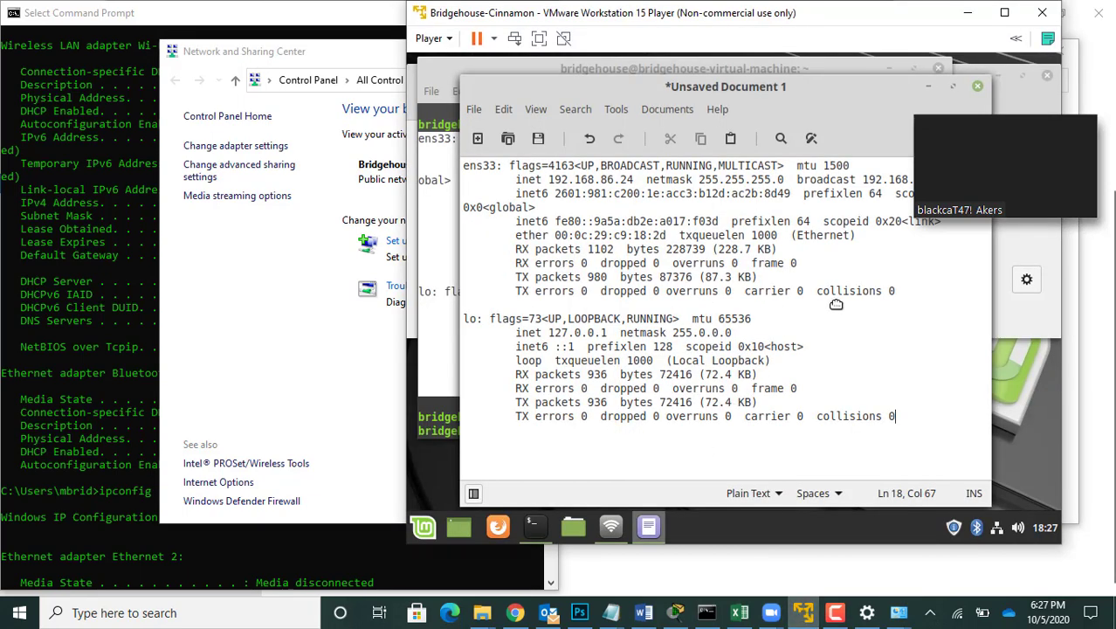
click(1004, 12)
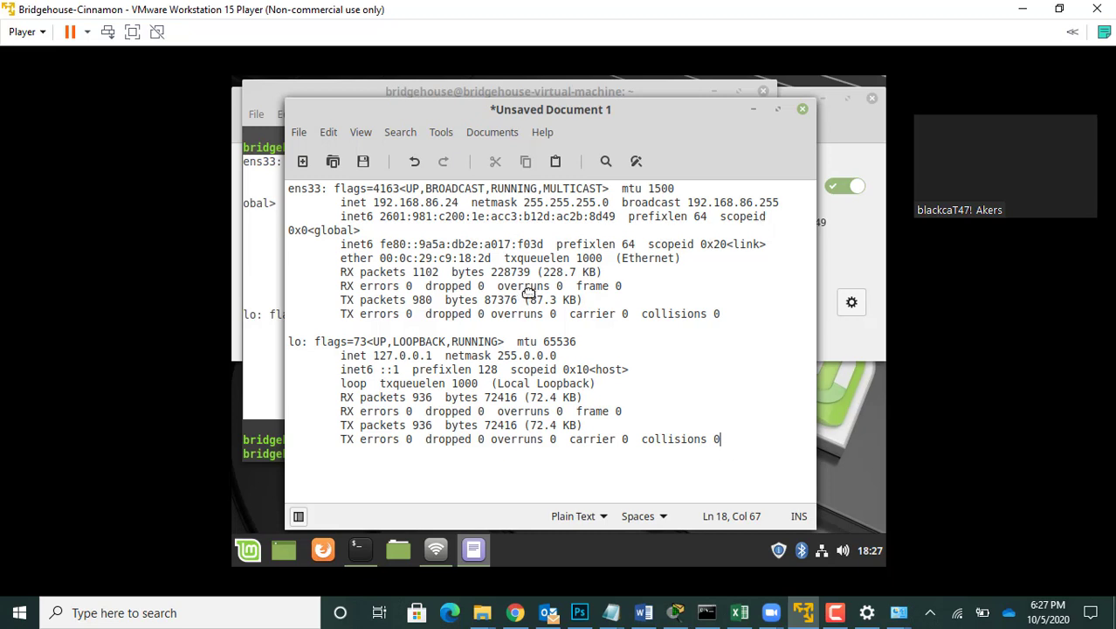
click(752, 109)
key(ctrl+c)
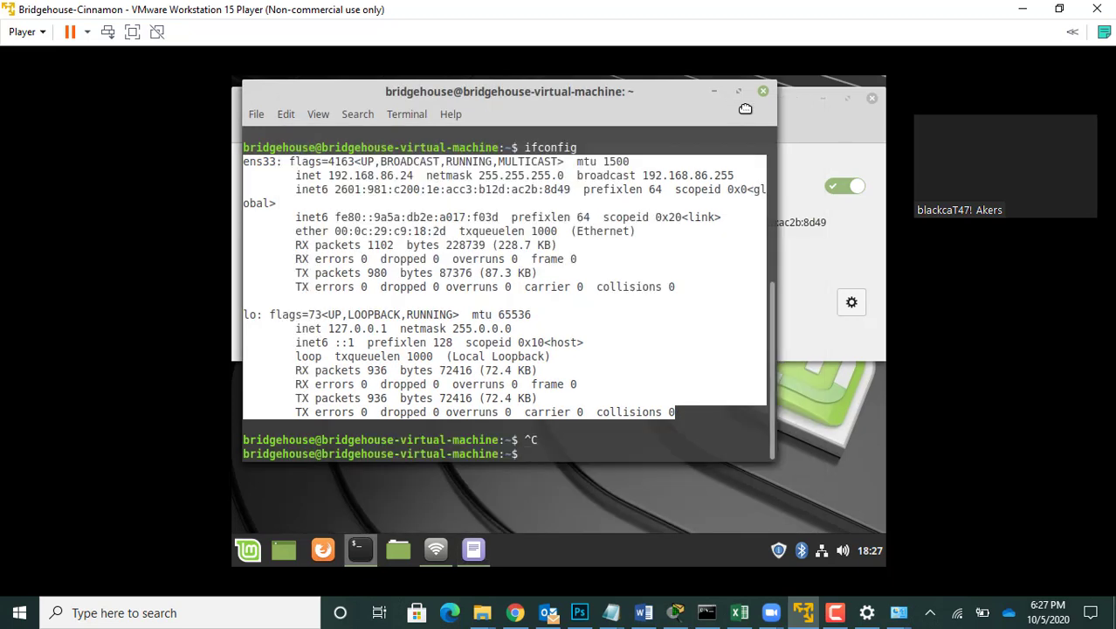
Step: Bring up the virtual machine's Network window, enlarge it, and open the Wired connection's IPv4 settings
click(807, 290)
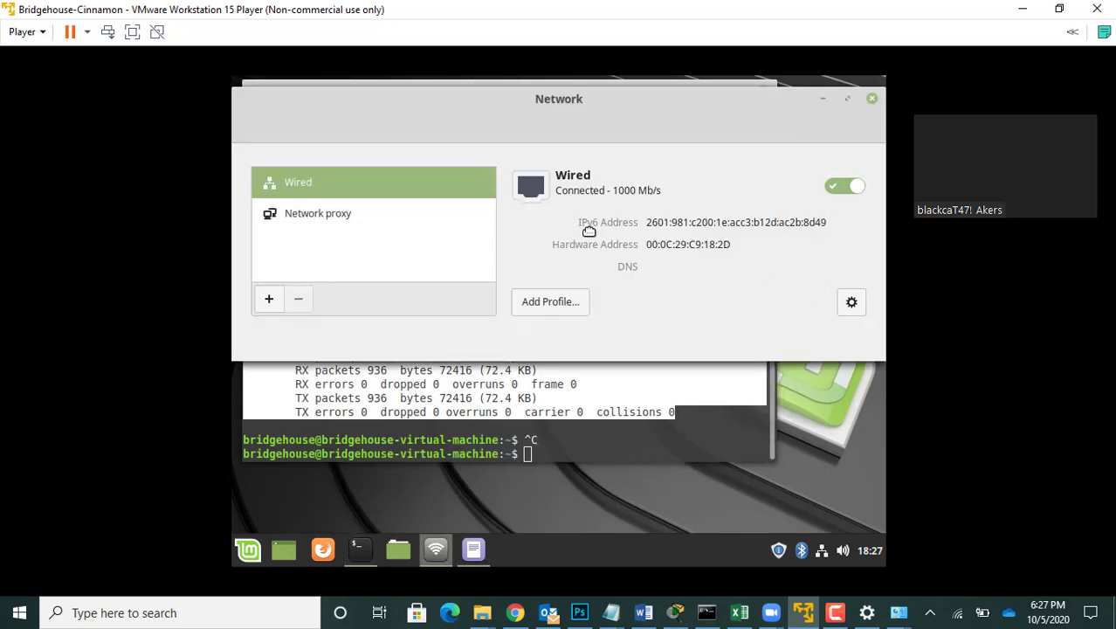
drag(820, 366, 822, 489)
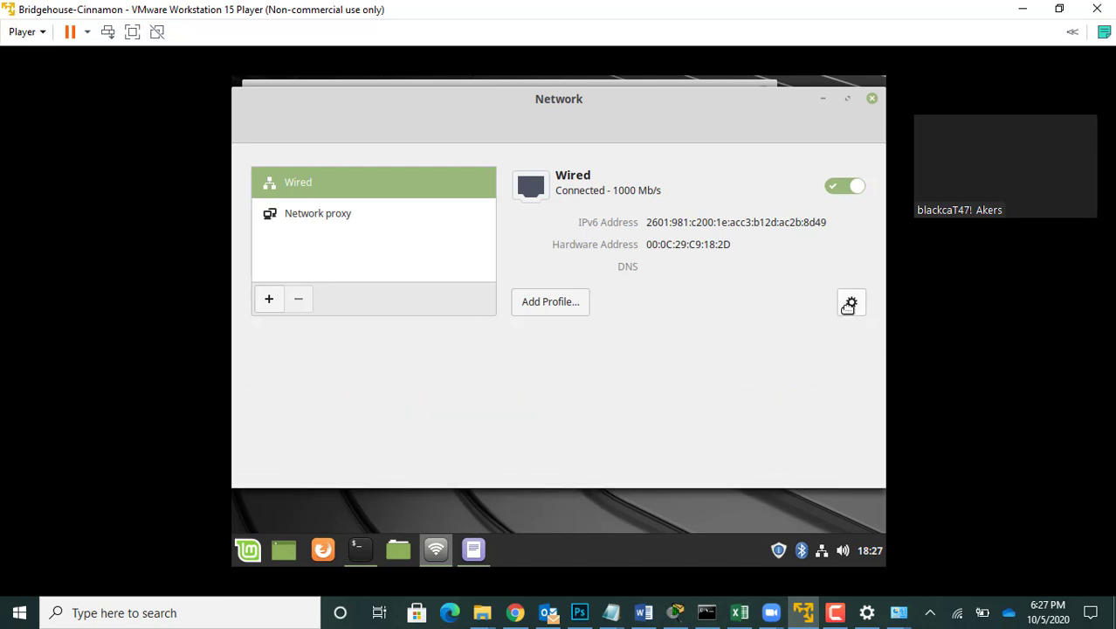
click(849, 303)
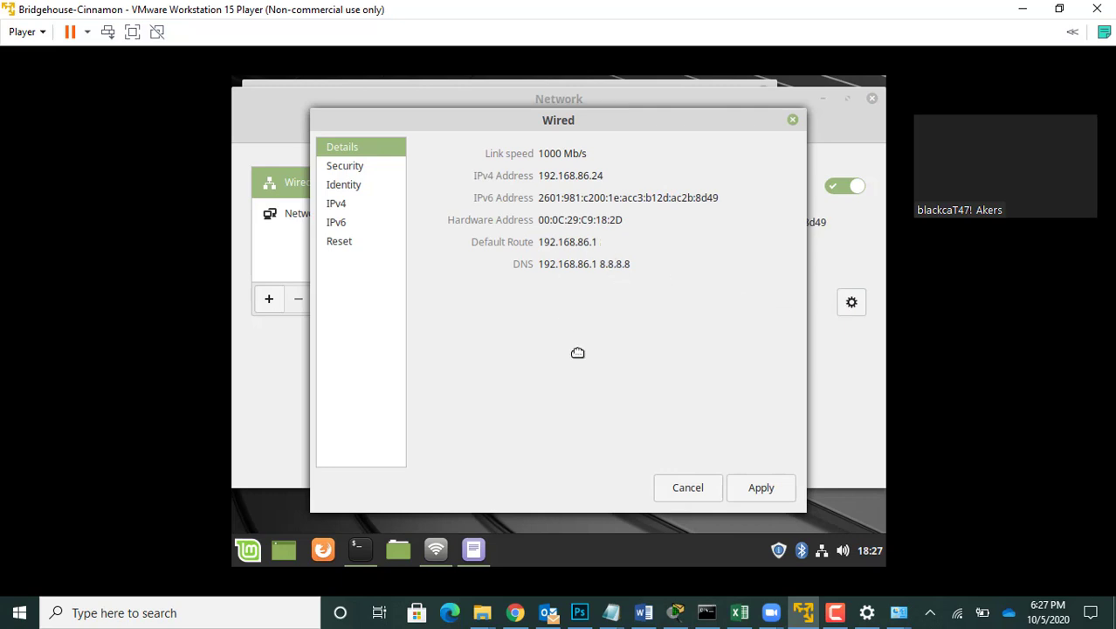
click(335, 205)
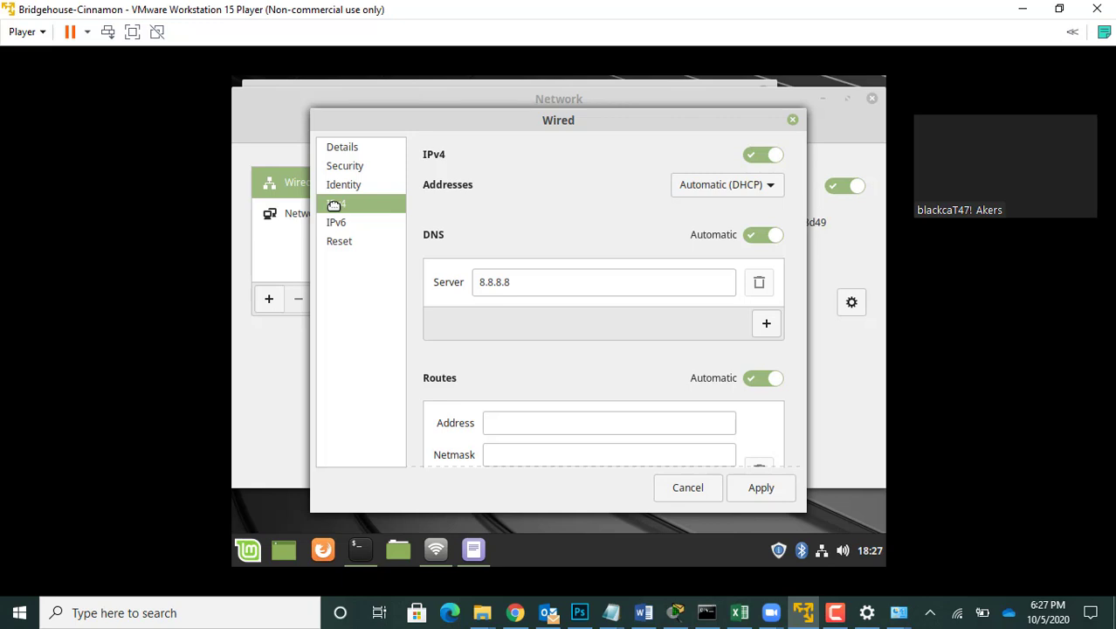
Step: Switch to the Windows Command Prompt and ping 192.168.100.102
click(705, 613)
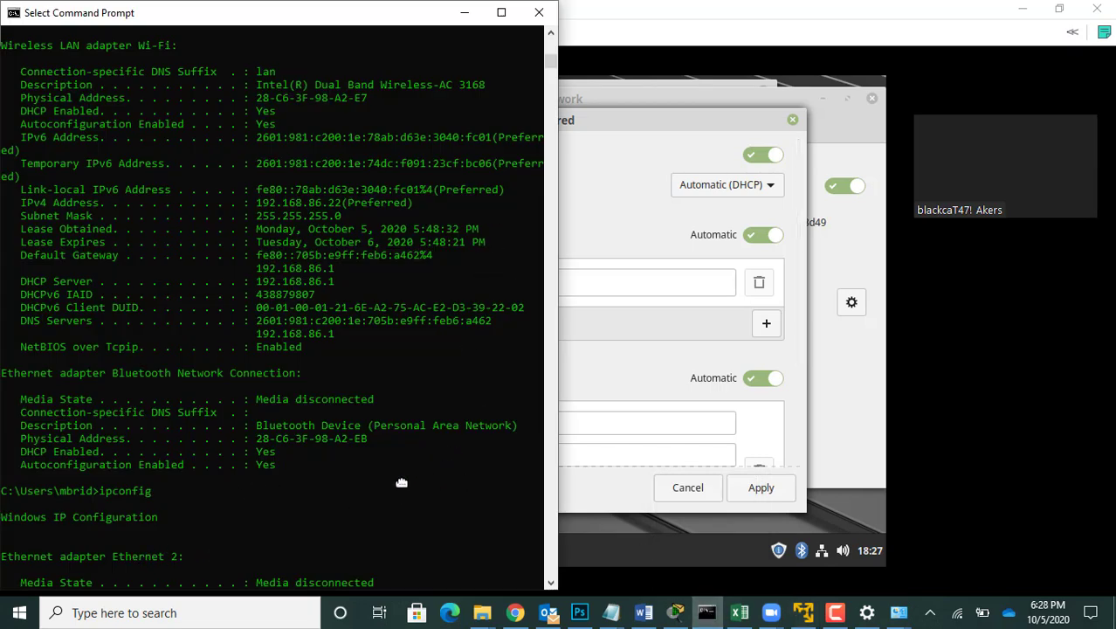
key(Escape)
text(ping)
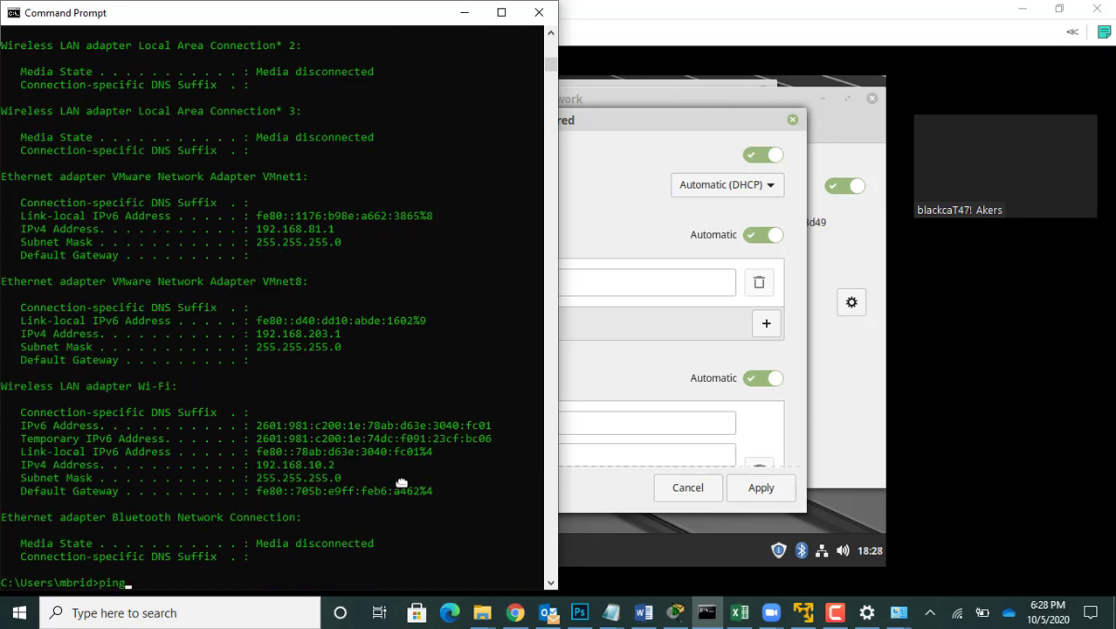
text( 192.168.100.102)
key(Return)
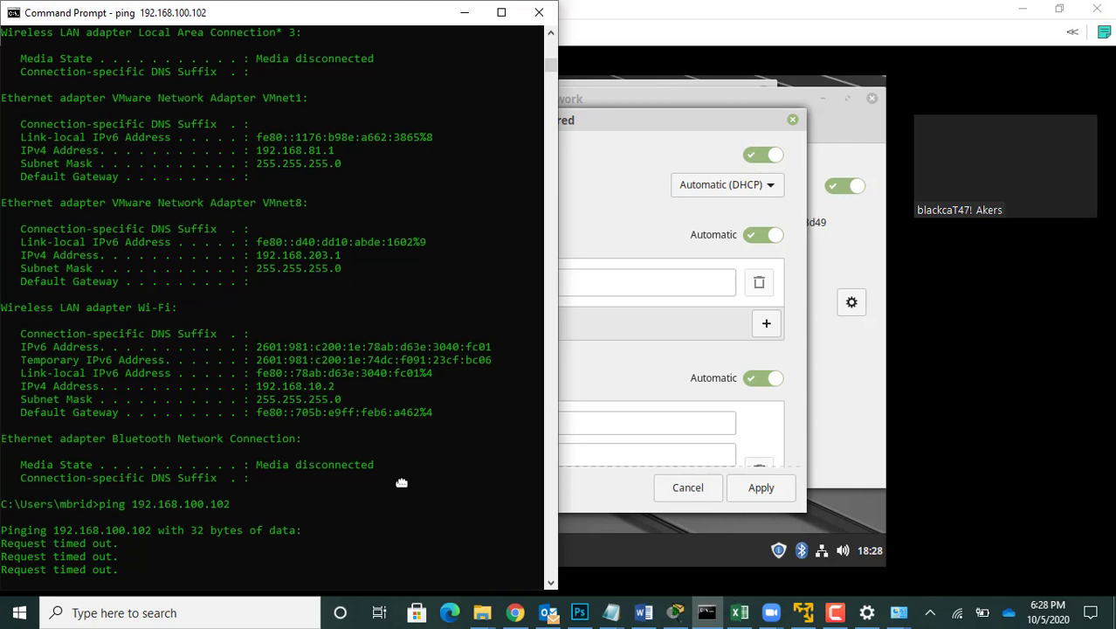
Step: Back in the virtual machine, set the Wired connection's IPv4 addressing to Manual with address 192.168.86.102
click(617, 221)
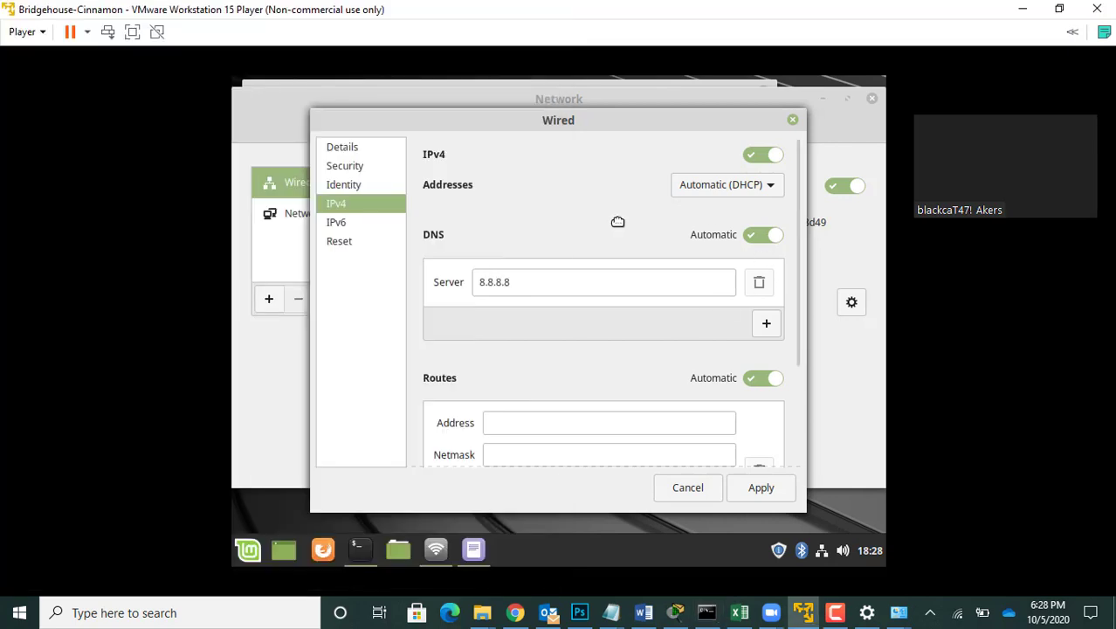
click(767, 185)
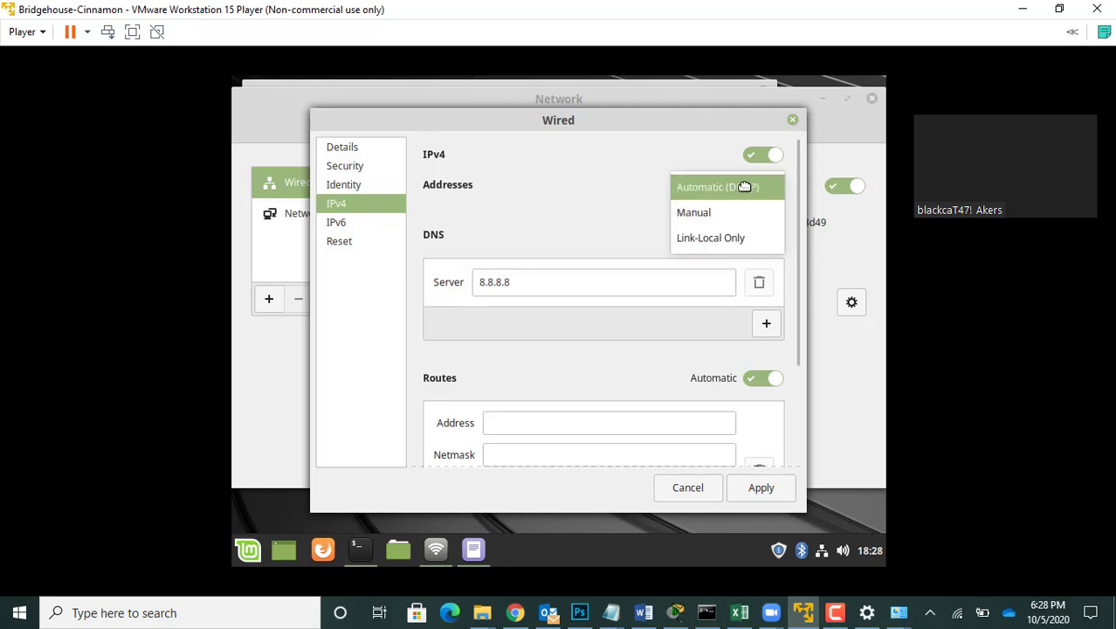
click(709, 212)
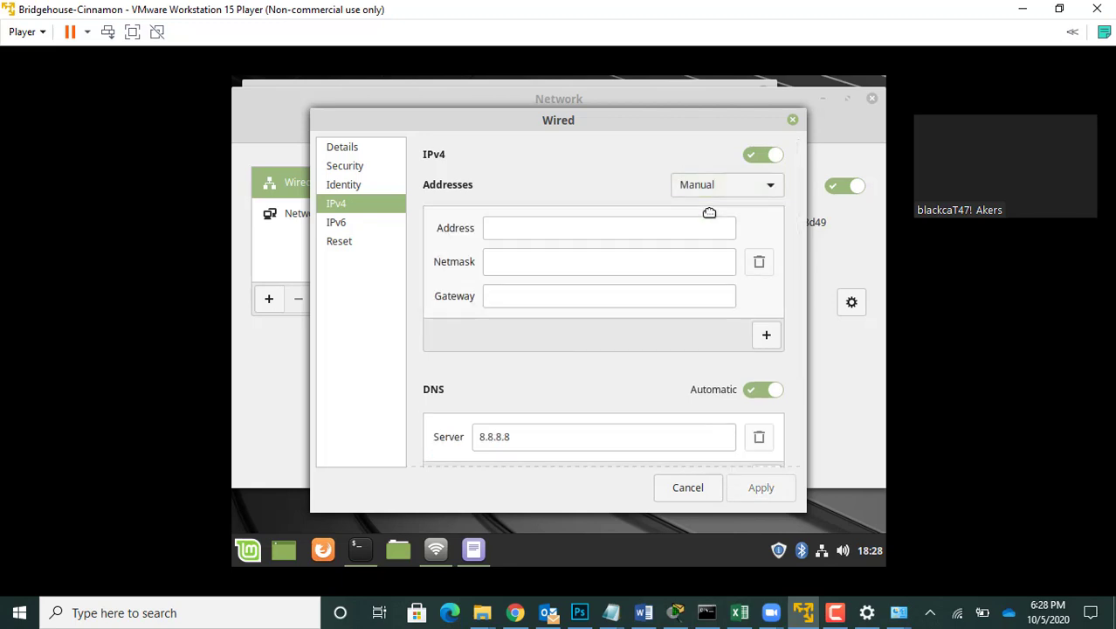
click(531, 229)
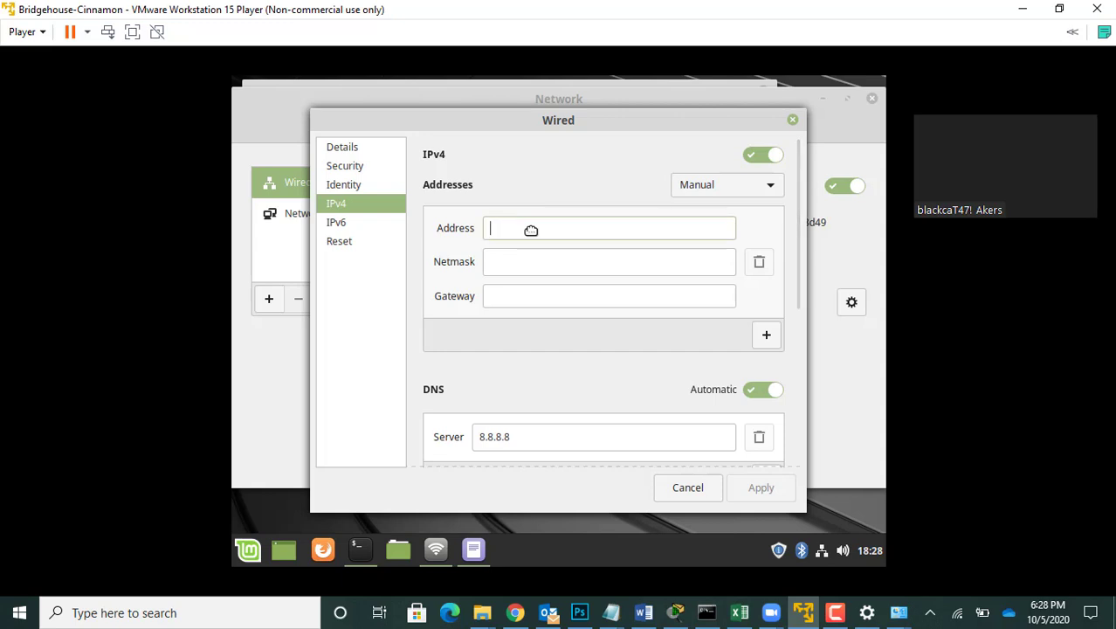
text(192.16)
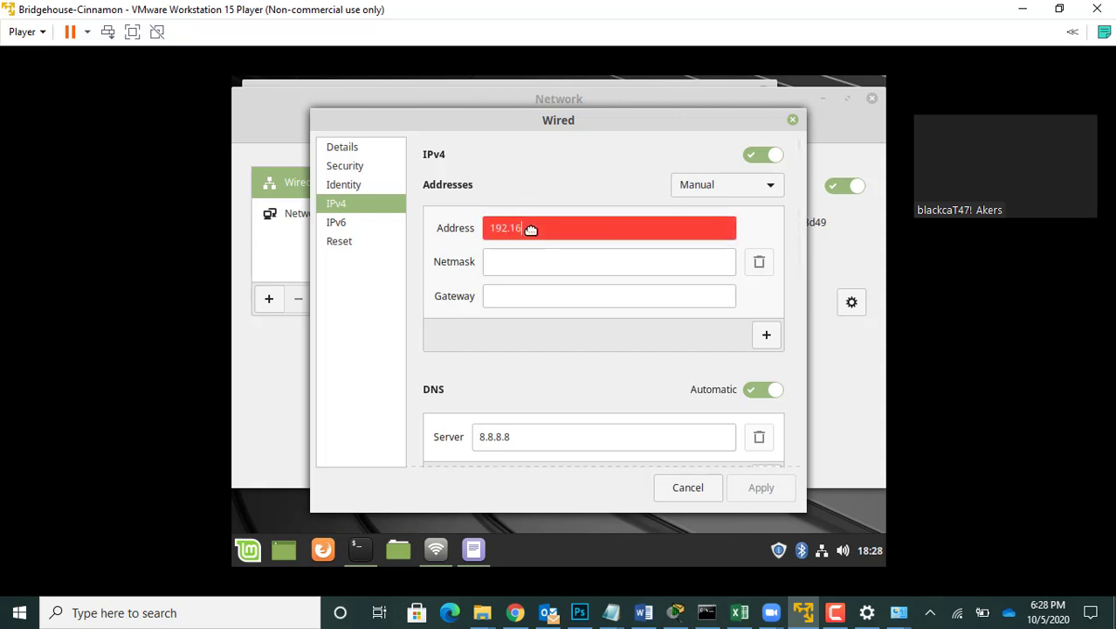
text(8.86.102)
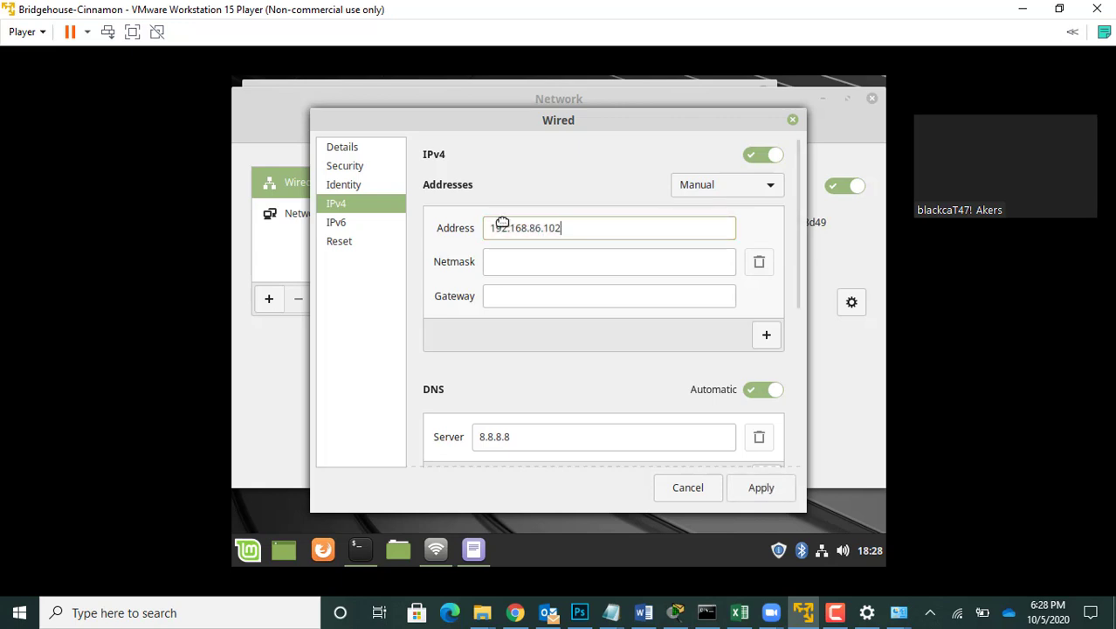
Step: Set the Wired connection's netmask to 255.255.255.0 and its gateway to 192.168.86.1
click(529, 262)
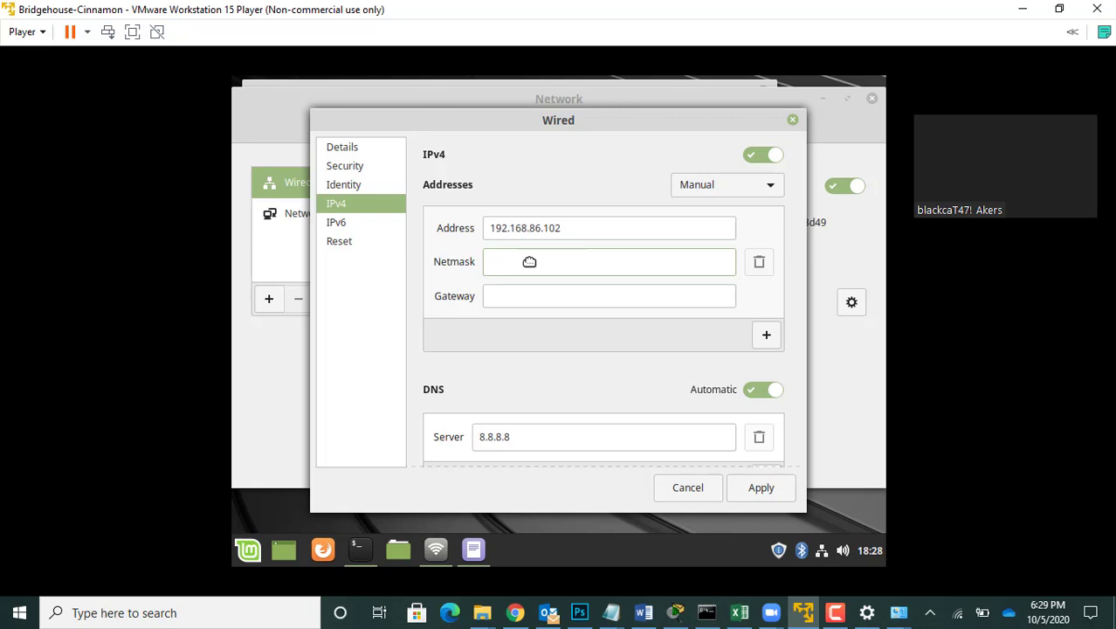
text(255.25)
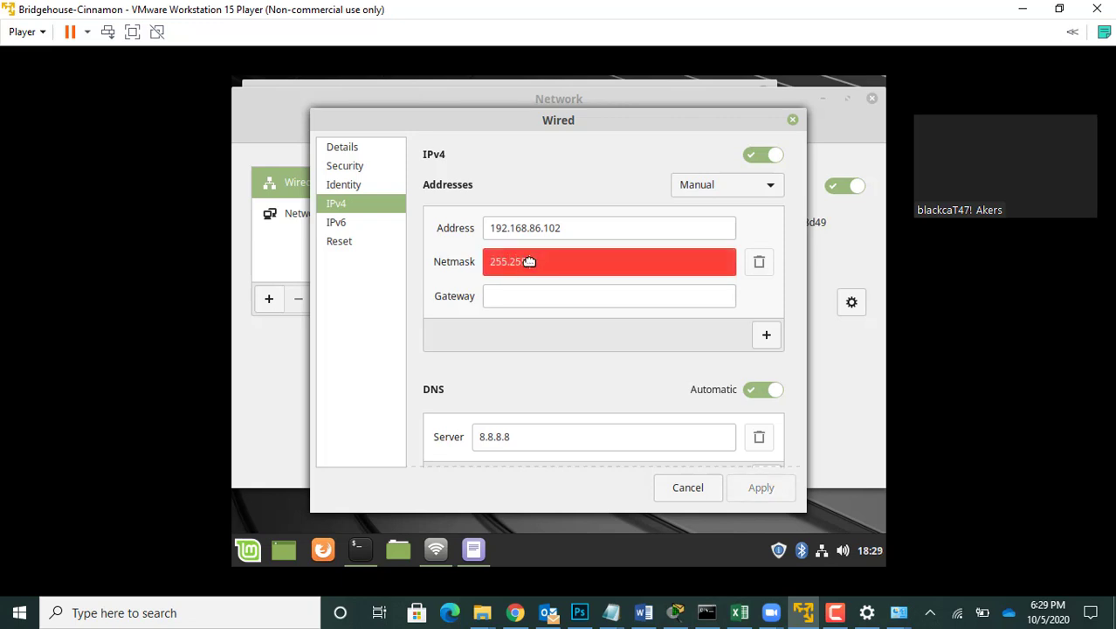
text(5.255.0)
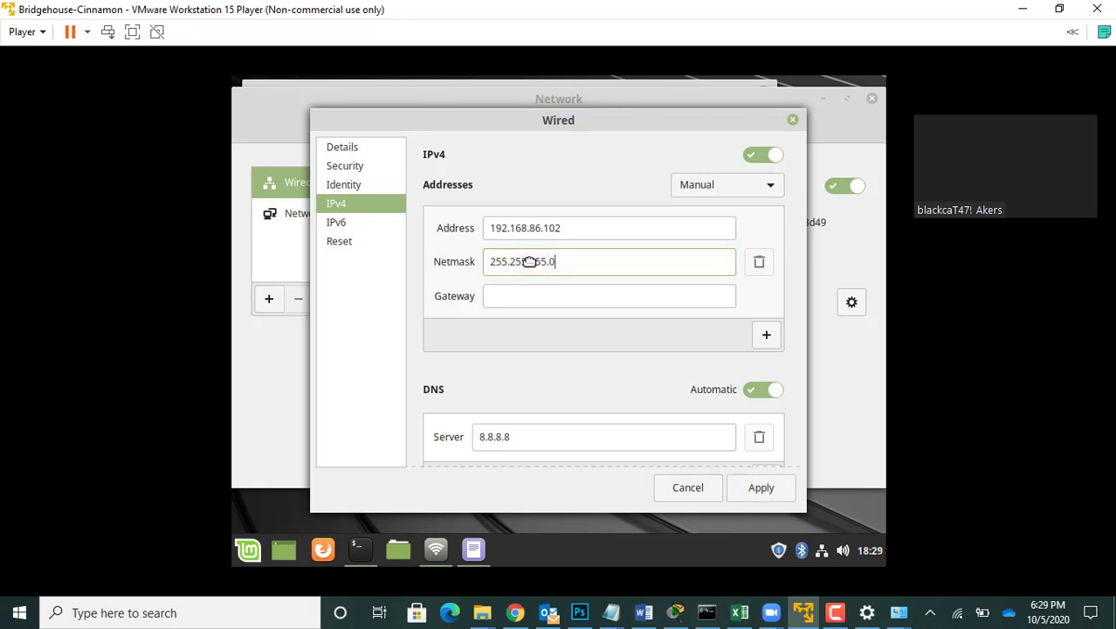
click(524, 290)
text(19)
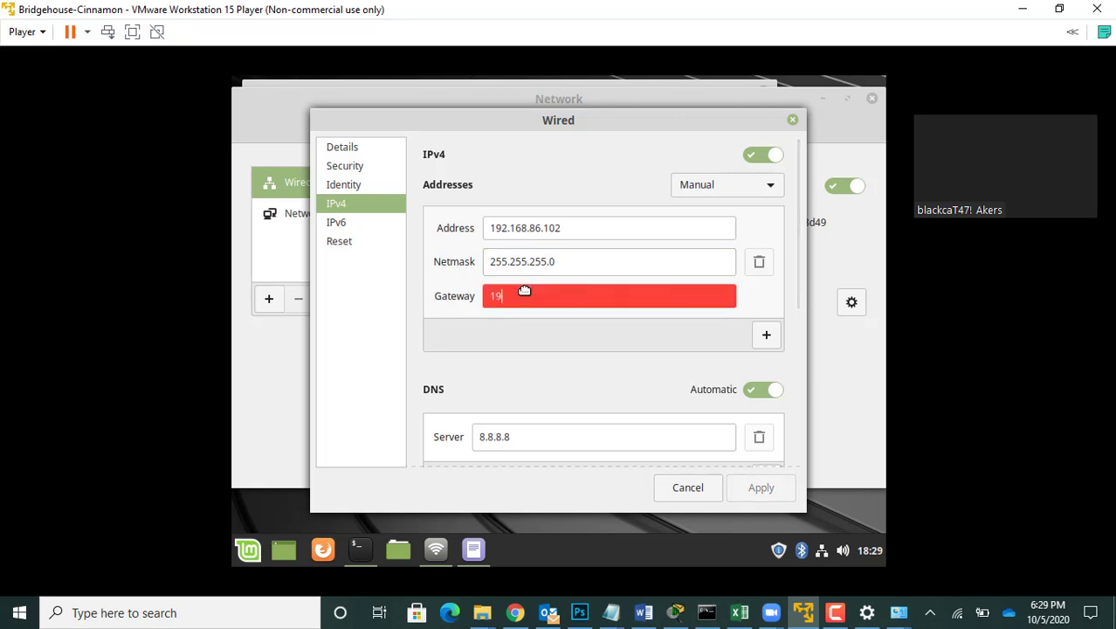
text(2.168.86.1)
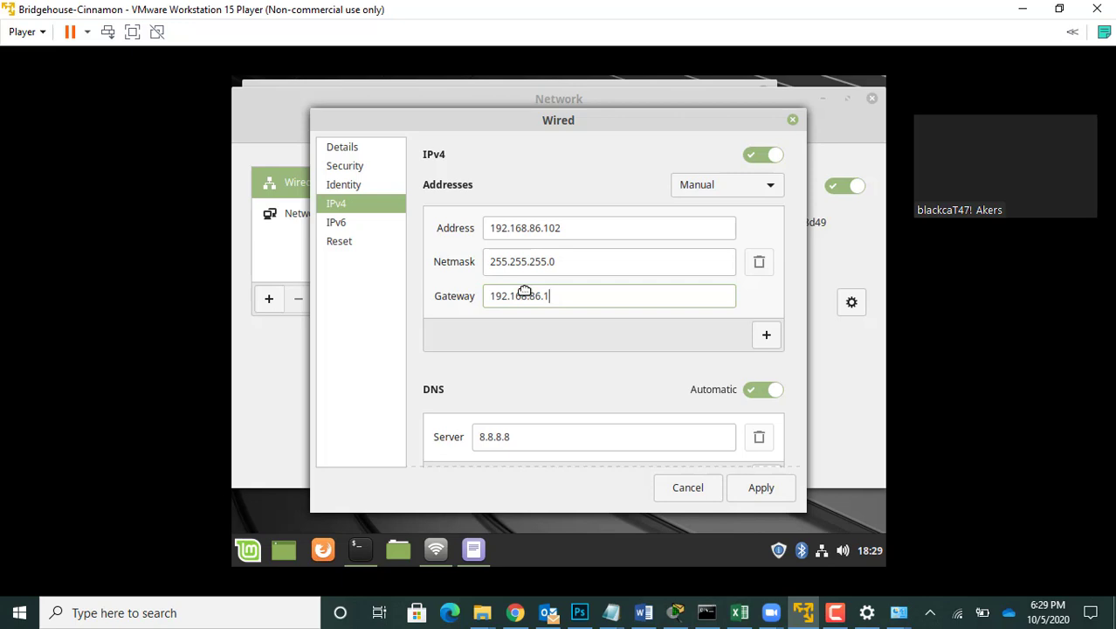
Step: Replace the Wired connection's DNS server with 192.168.86.1 and apply the IPv4 configuration
click(521, 437)
key(BackSpace)
key(BackSpace)
key(BackSpace)
key(BackSpace)
key(BackSpace)
key(BackSpace)
key(BackSpace)
text(1)
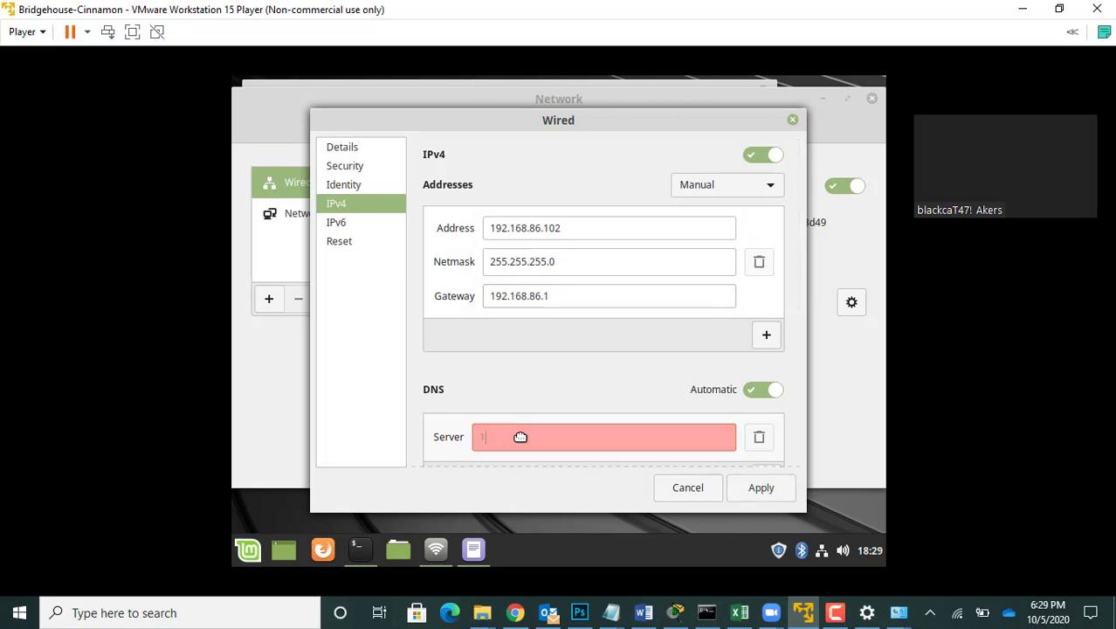
text(92.168)
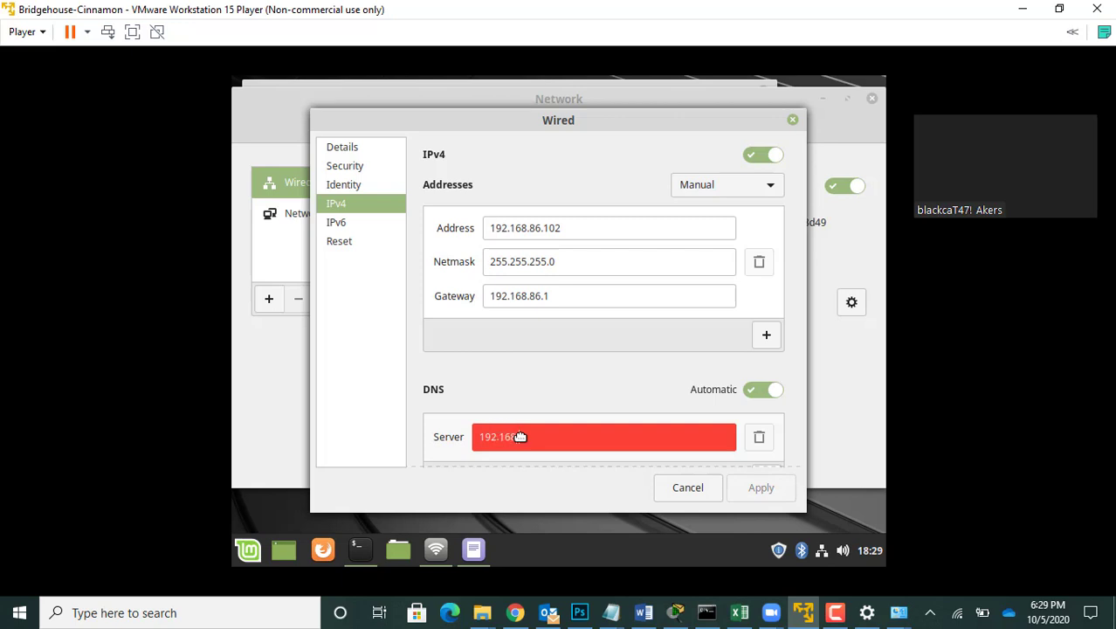
text(.86.1)
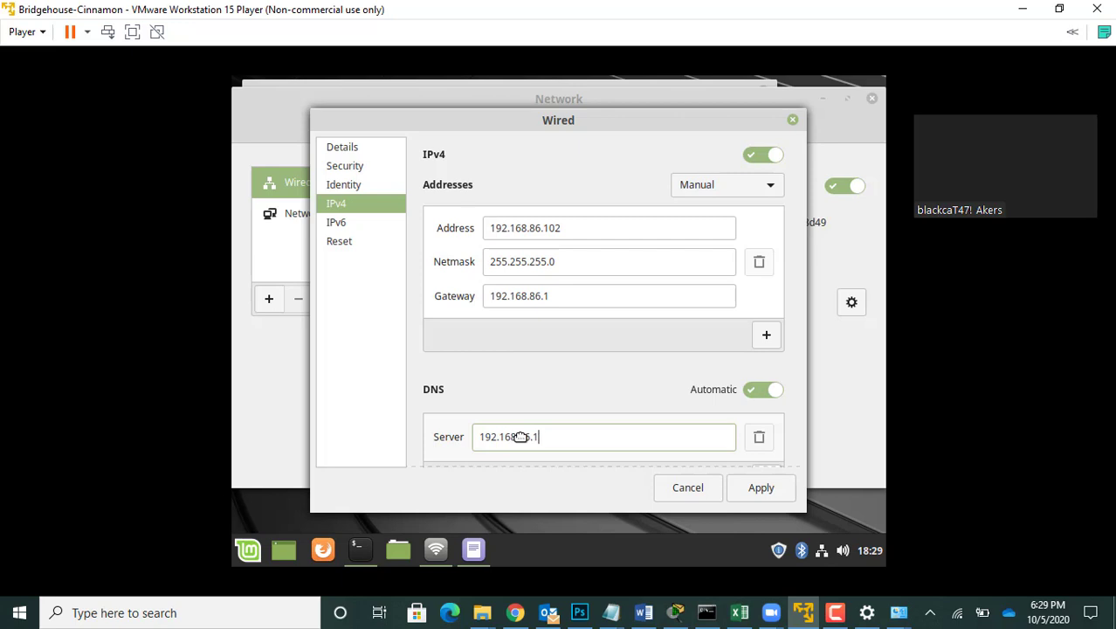
click(763, 491)
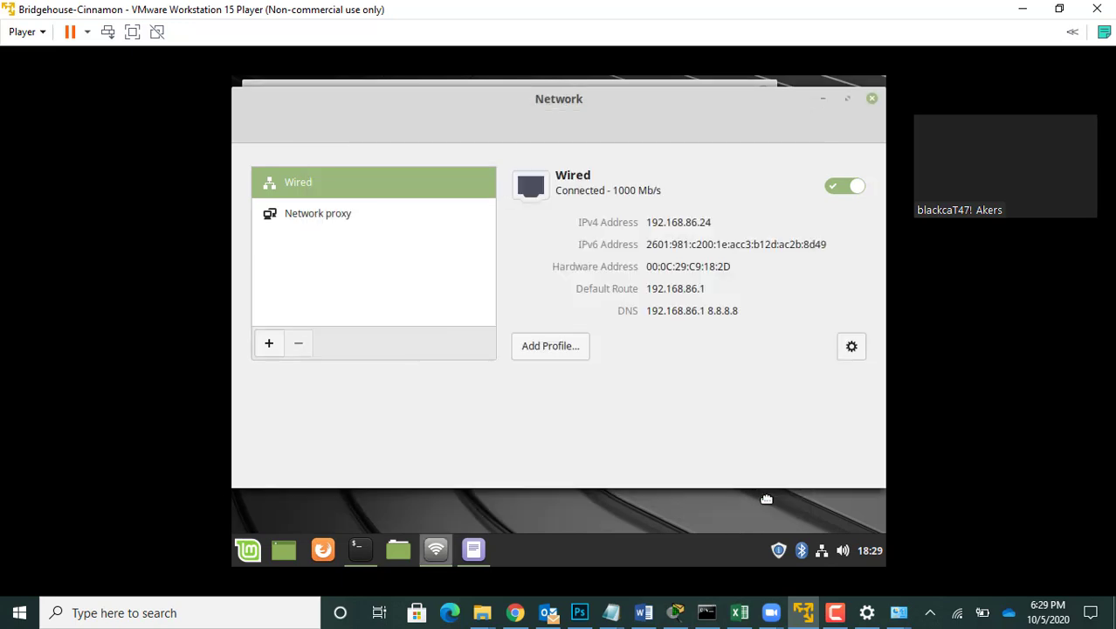
Step: Run ifconfig in the virtual machine's terminal to check the network interface configuration
click(359, 549)
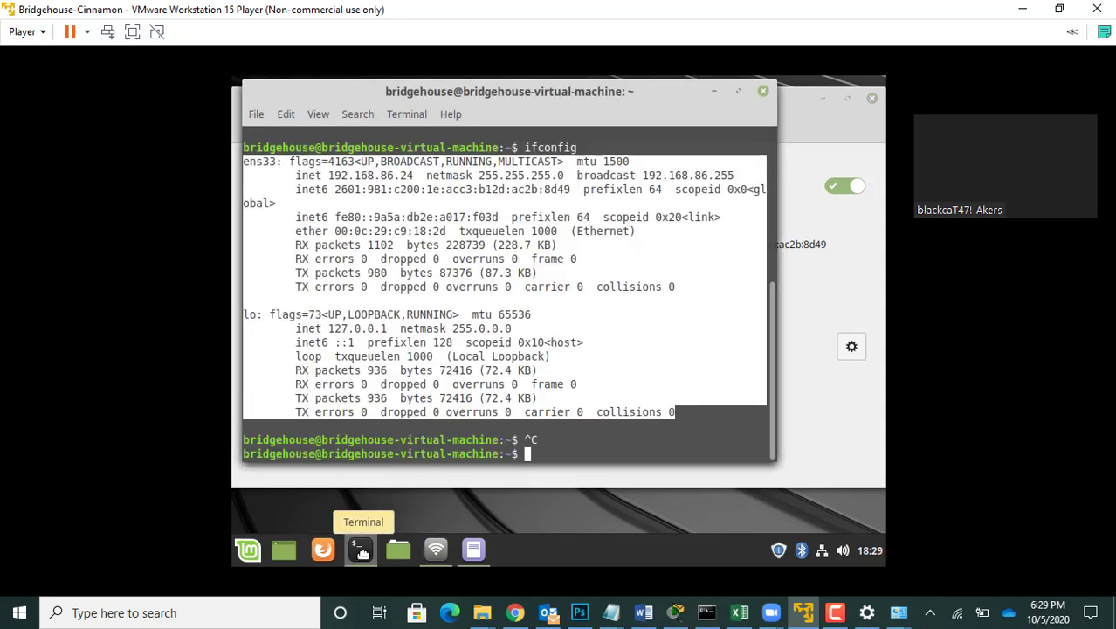
click(359, 552)
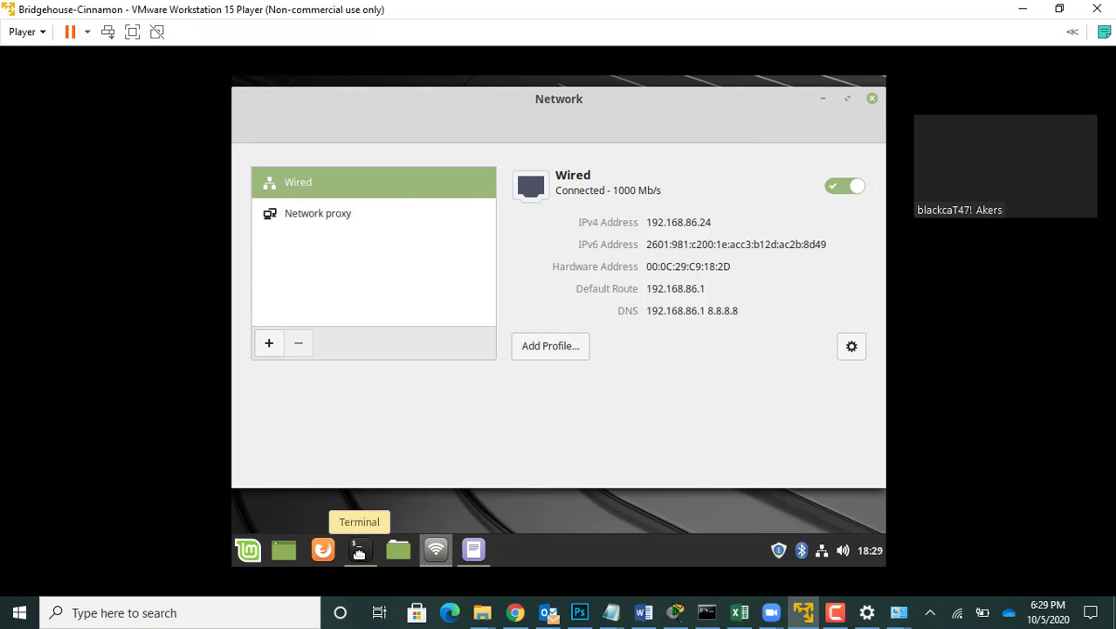
click(359, 552)
text(i)
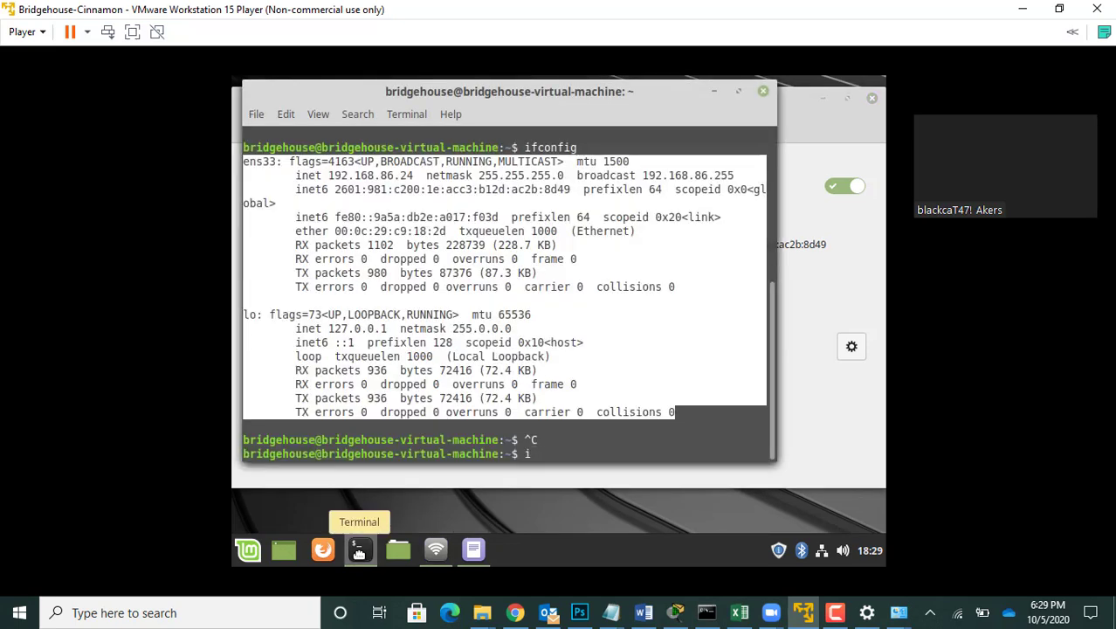
click(574, 452)
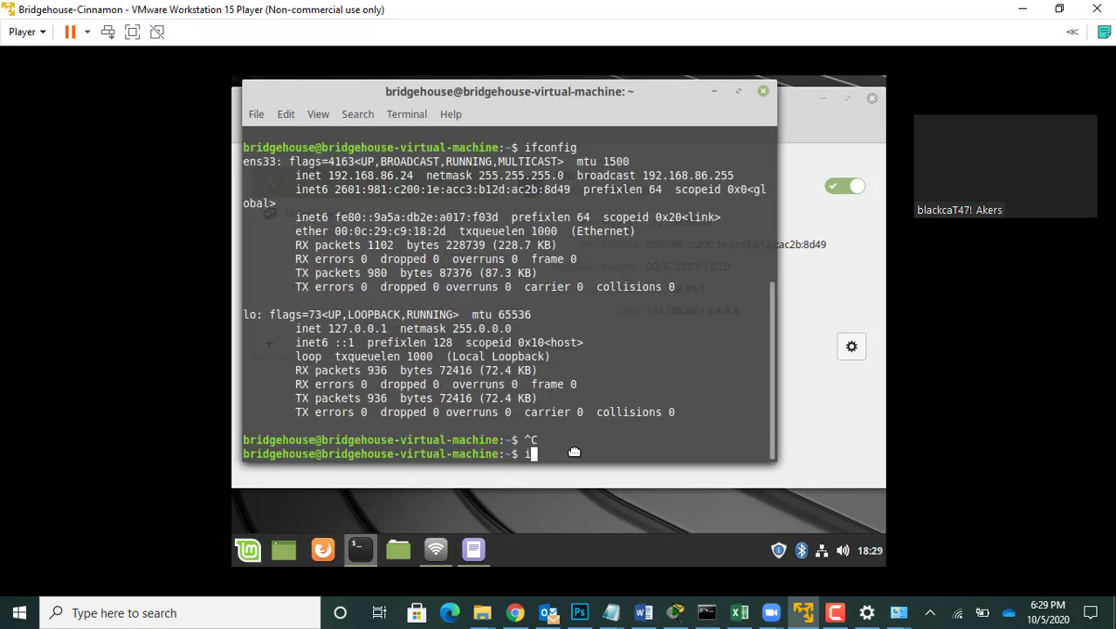
text(fconfig)
key(Return)
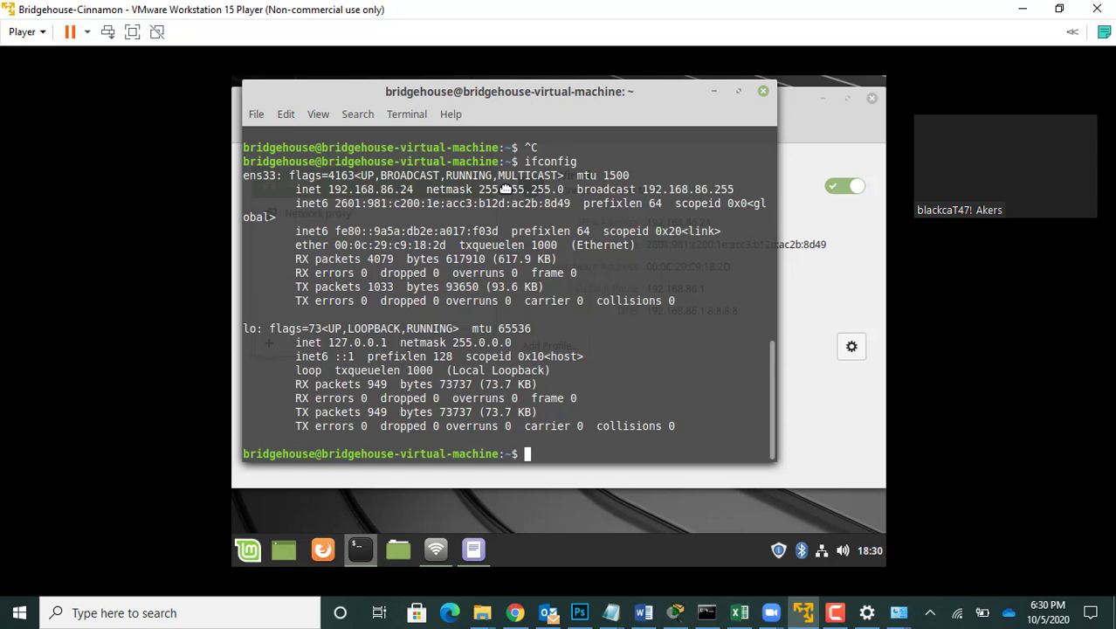
Step: Turn the Wired connection off and back on in the Network settings to load the new IPv4 configuration
click(821, 181)
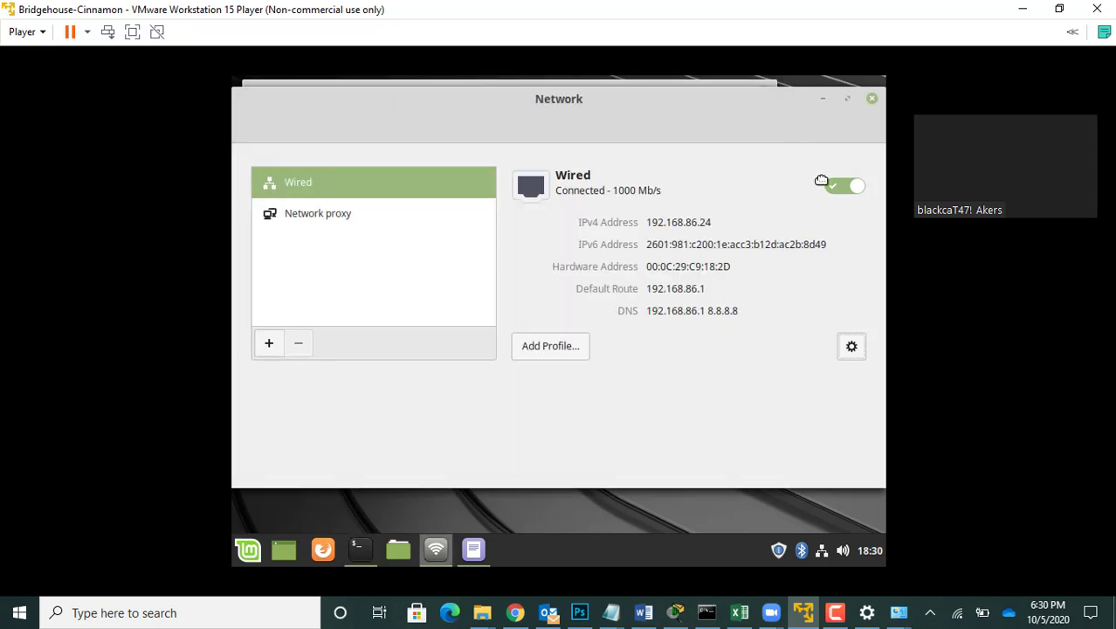
click(836, 189)
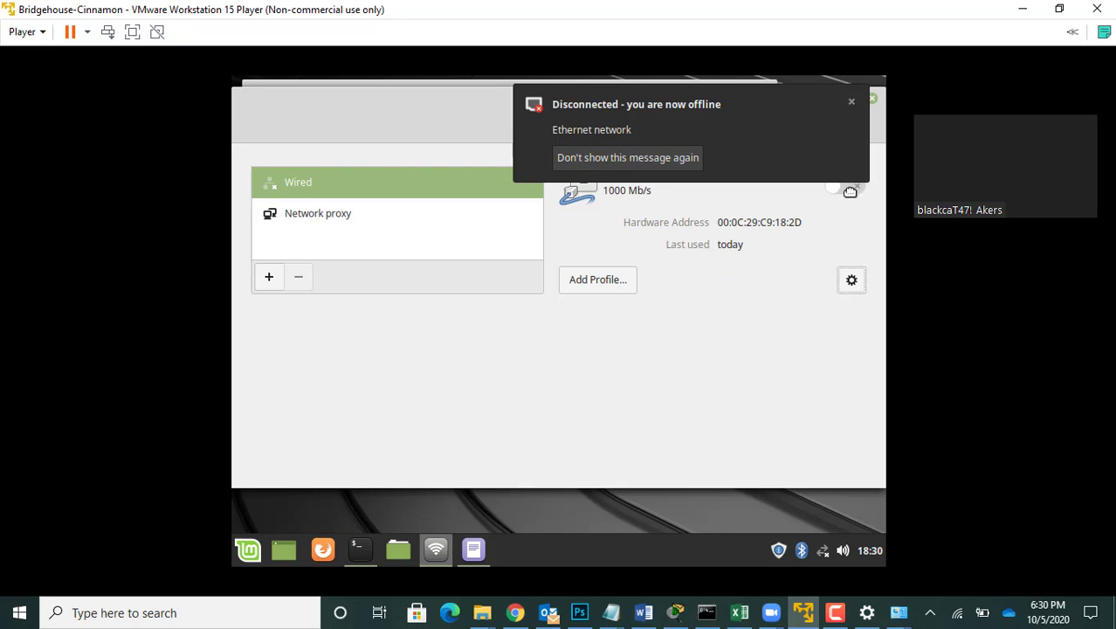
click(849, 190)
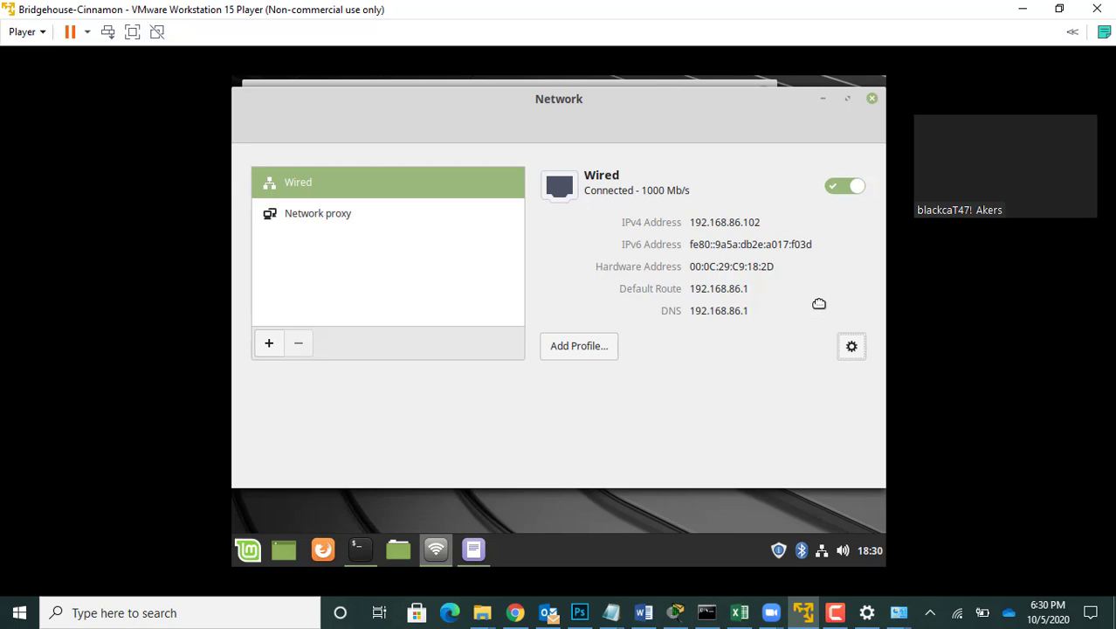
Step: Minimize the Network settings and rerun ifconfig in the terminal to check the refreshed address
click(822, 102)
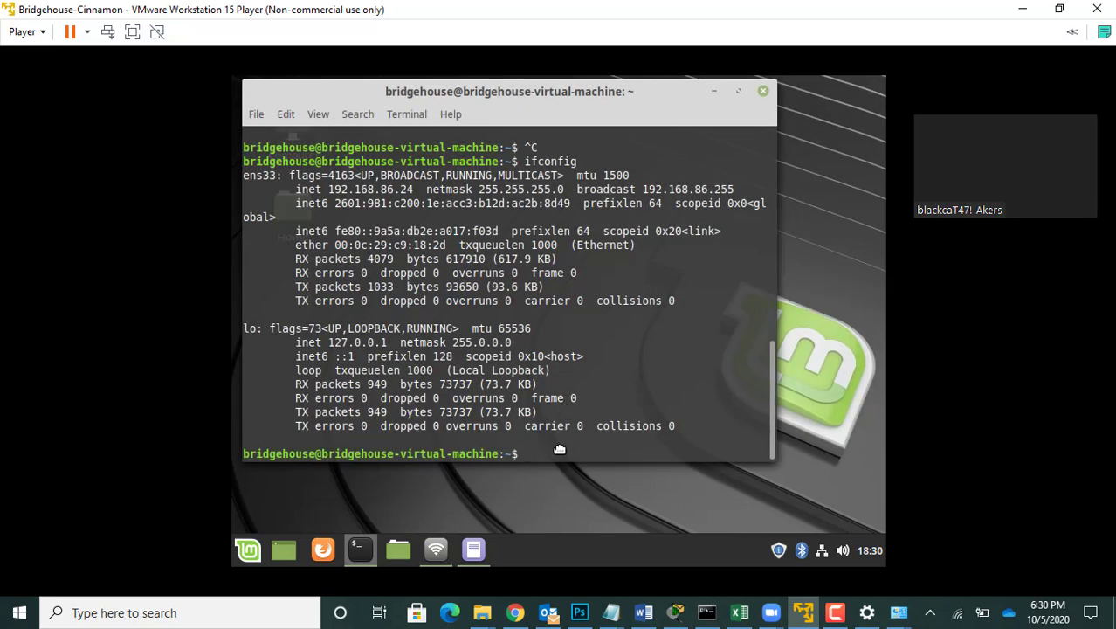
key(Up)
key(Return)
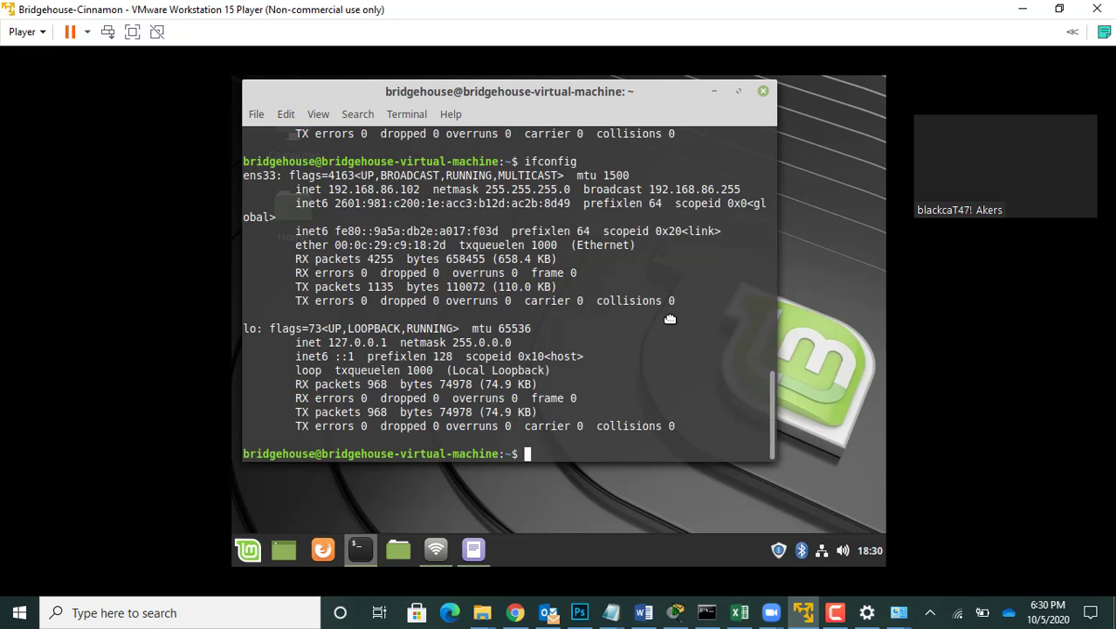
Step: Ping the Windows host at 192.168.86.2 from the Linux Mint terminal
text(ping 192.168.)
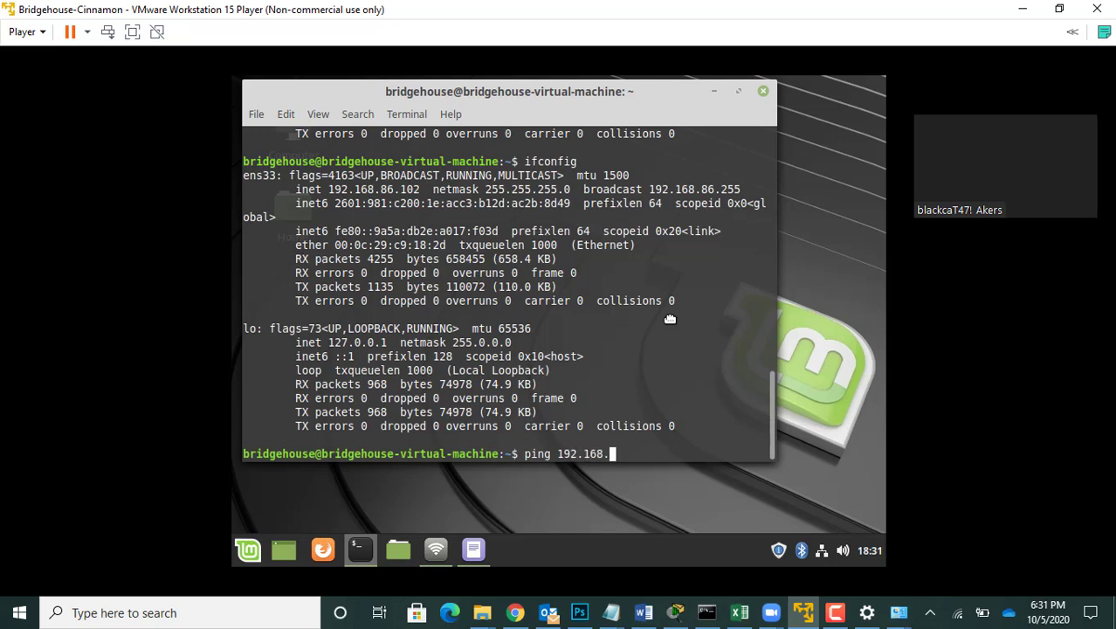
text(86.2)
key(Return)
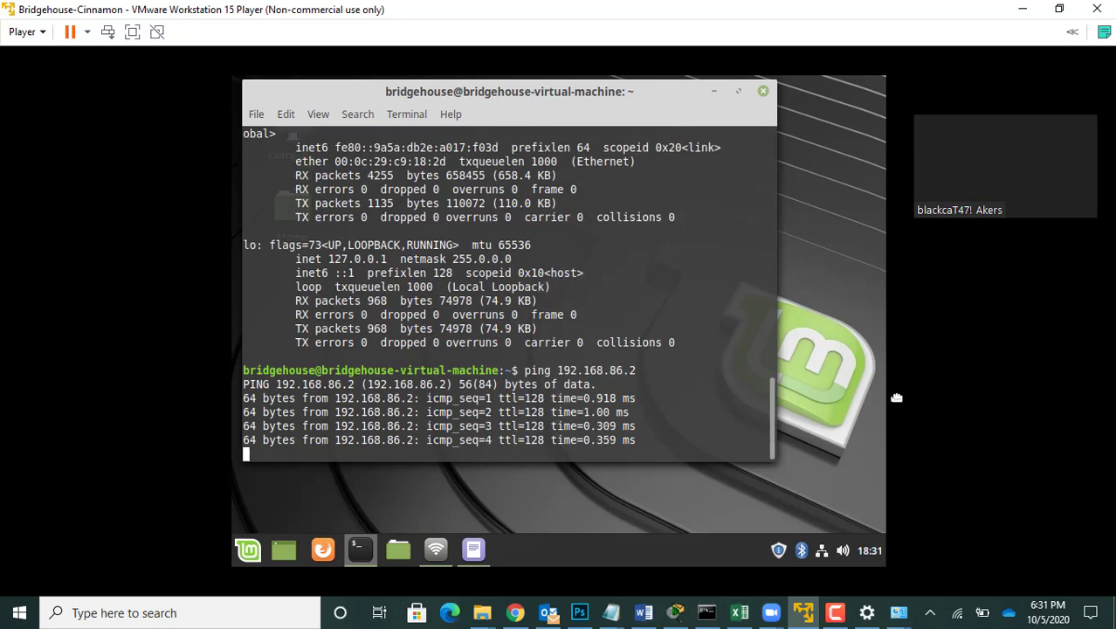
Step: Switch to the Windows Command Prompt and ping the virtual machine at 192.168.86.102
click(1022, 8)
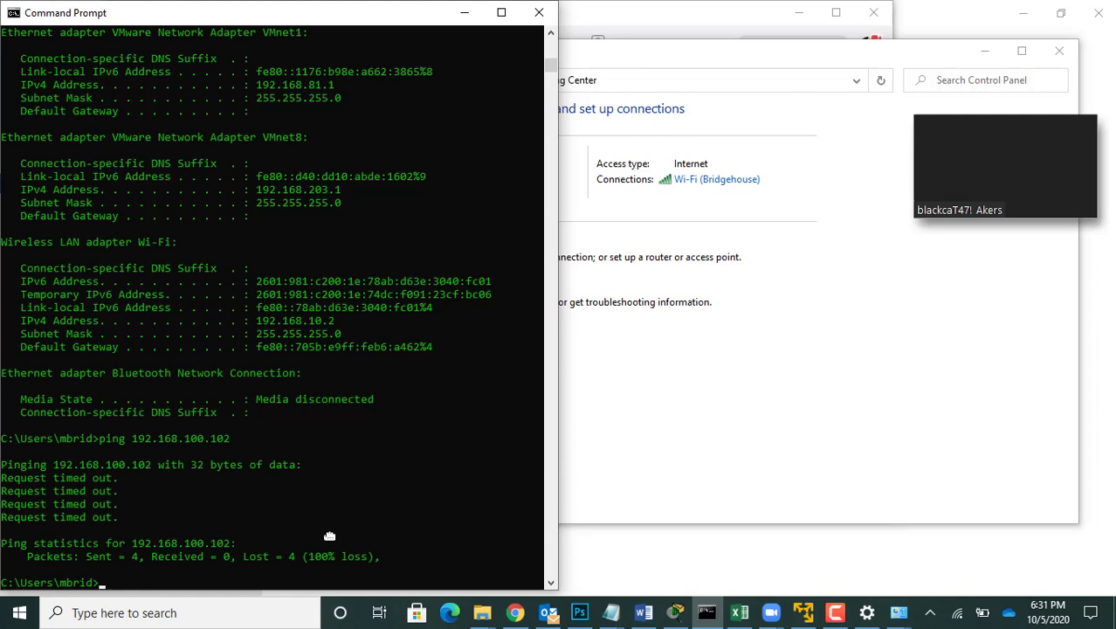
text(ping 192.168.86.102)
key(Return)
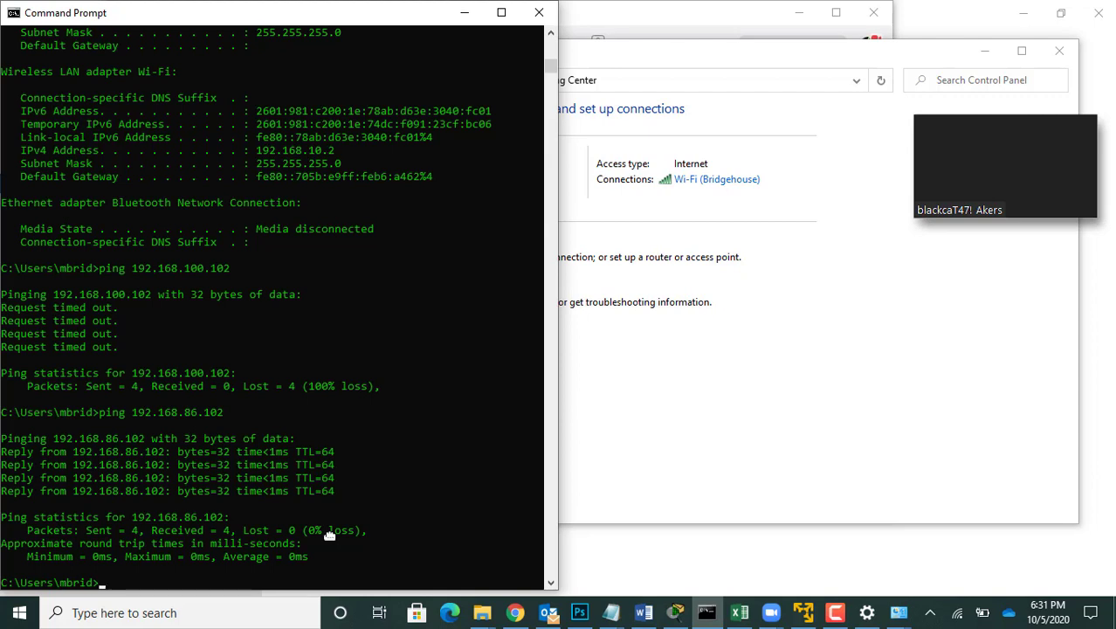
Step: Ping the loopback address 127.0.0.1 from the Windows Command Prompt
text(ping 127.0.0.1)
key(Return)
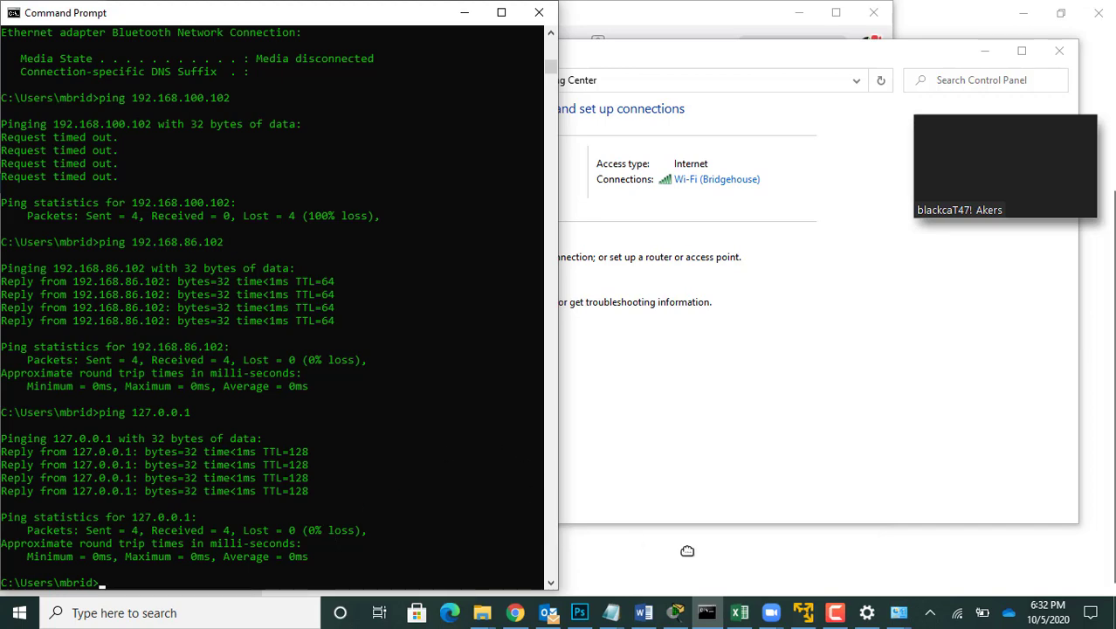
Step: Return to the virtual machine, stop the running ping, and ping 127.0.0.1 for a few replies before stopping it
click(804, 612)
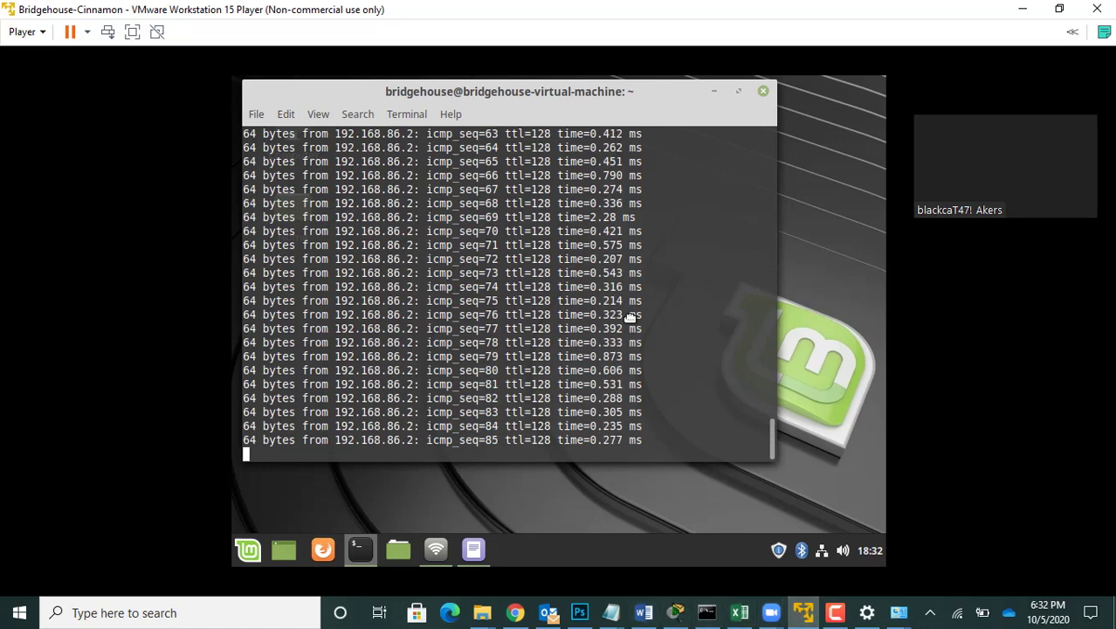
key(ctrl+c)
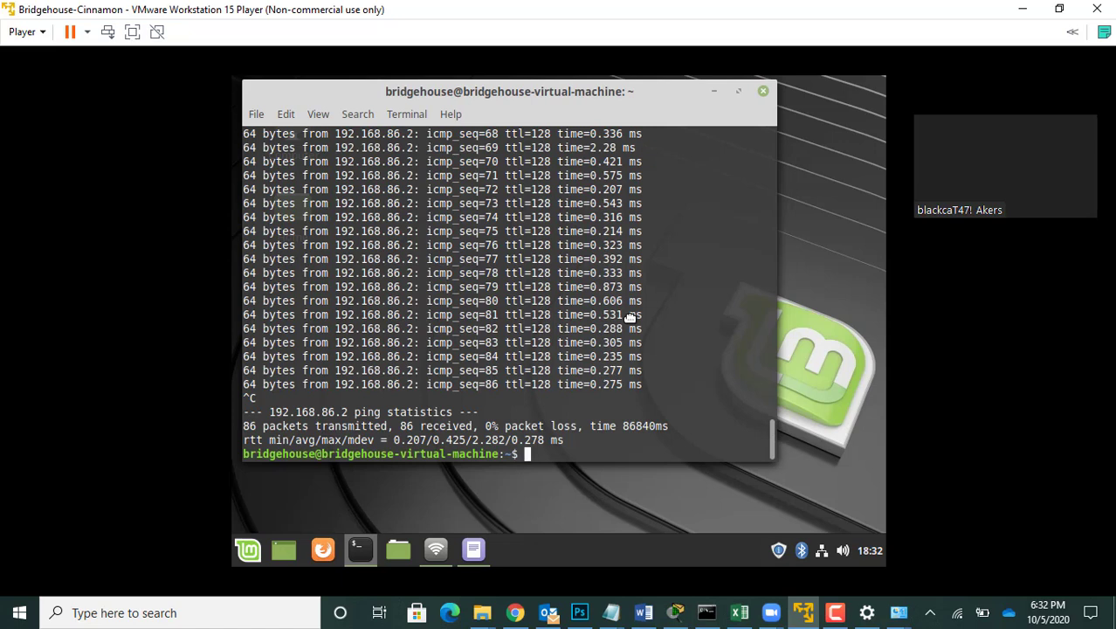
text(ping 127.0.0.1)
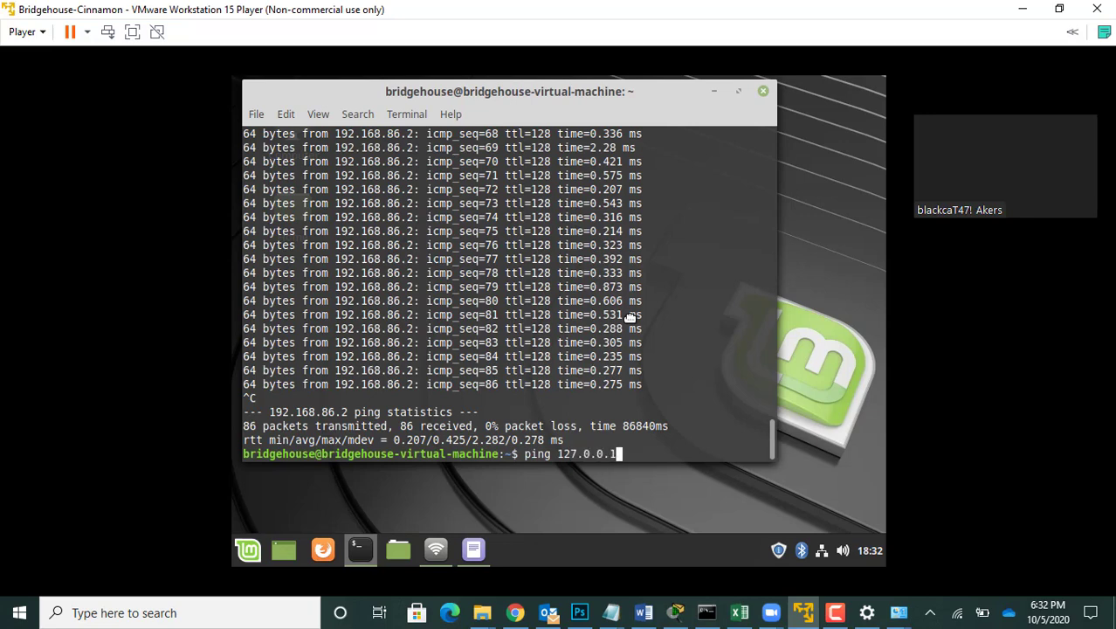
key(Return)
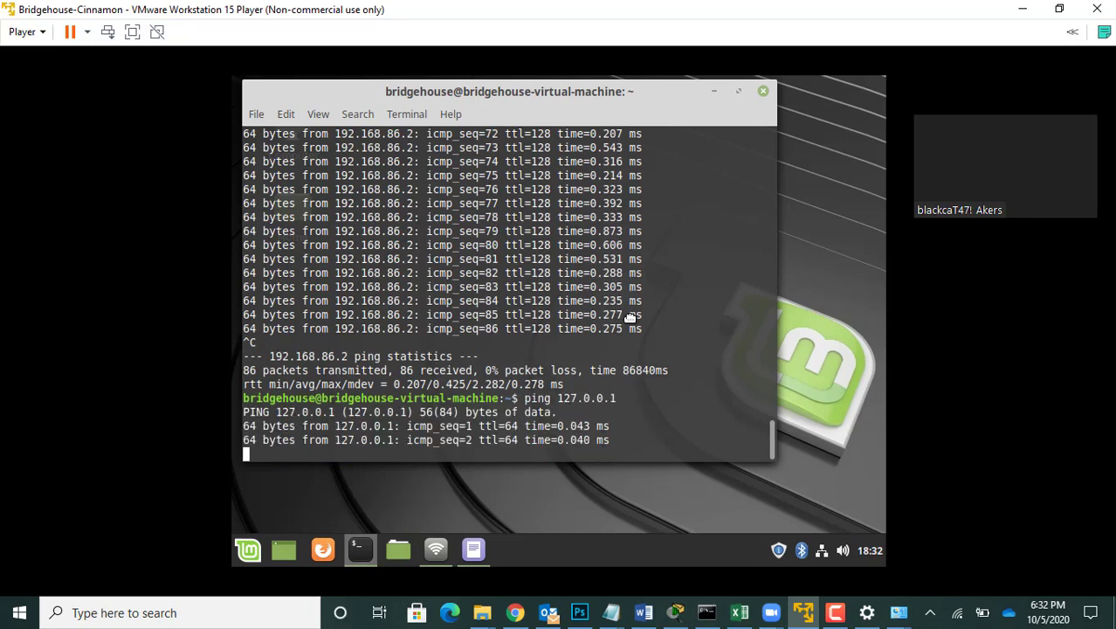
key(ctrl+c)
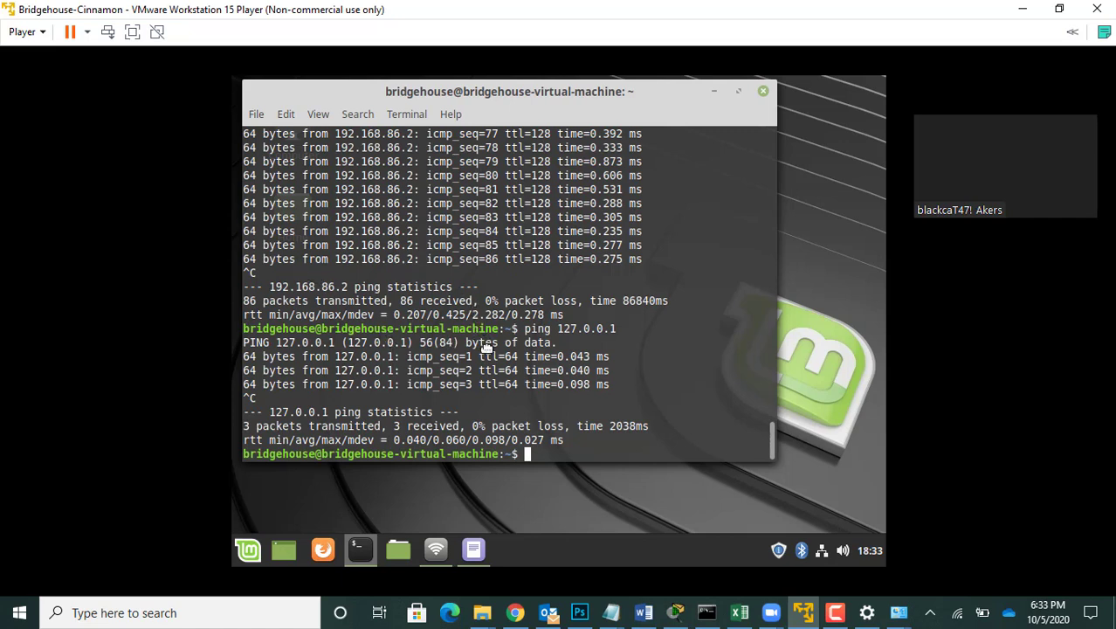
Step: Rerun the ping to 192.168.86.2 in the Linux Mint terminal and stop it after four replies
key(Up)
key(Up)
key(Return)
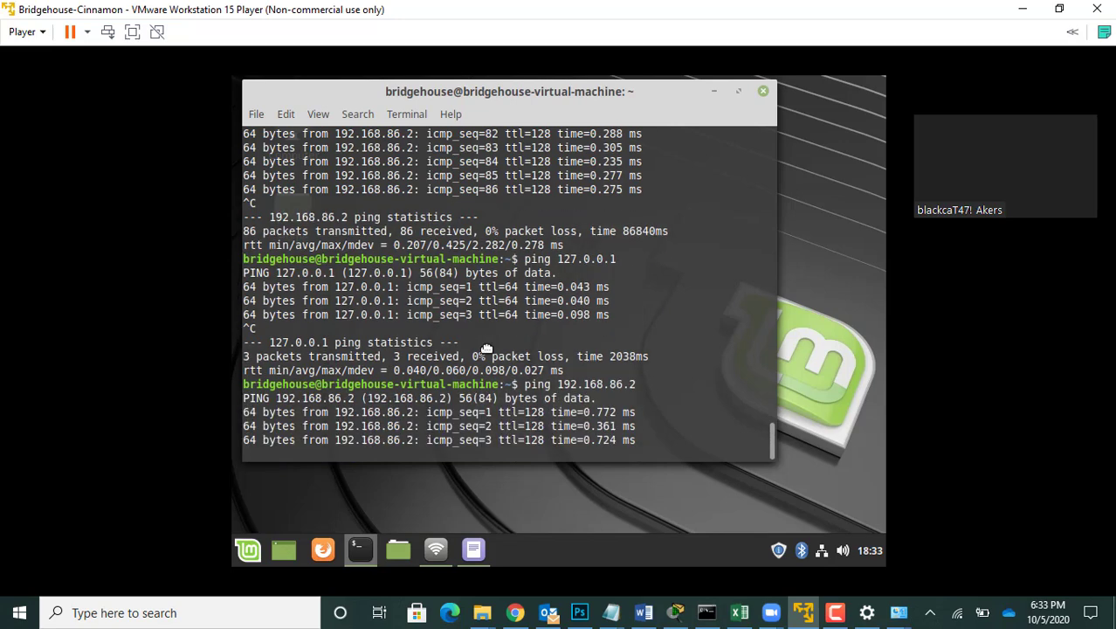
key(ctrl+c)
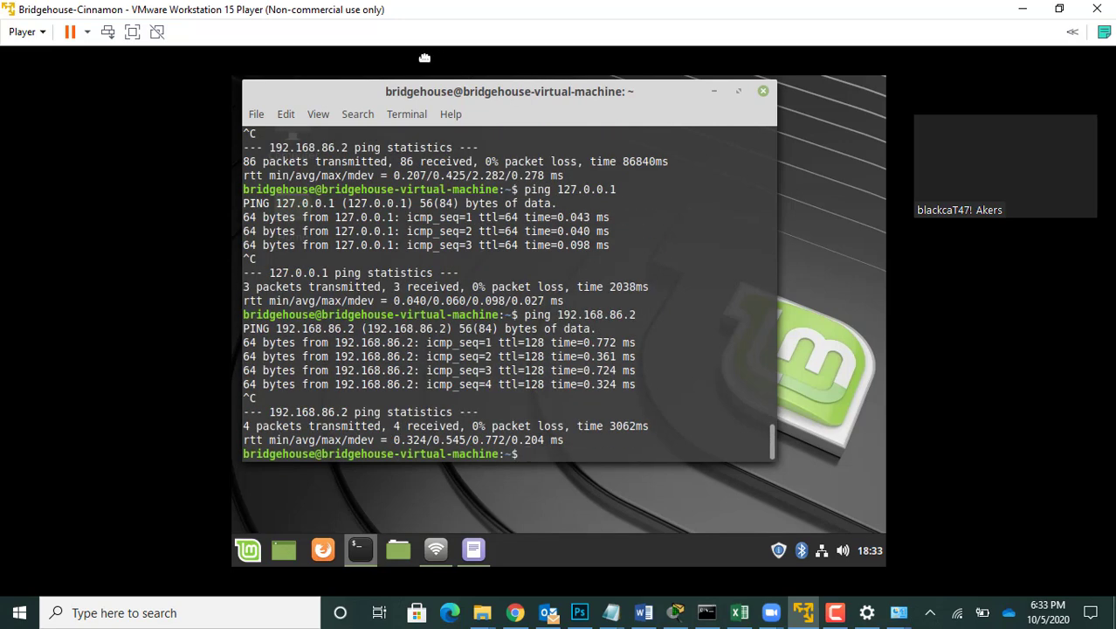
Step: Copy the terminal's 127.0.0.1 and latest 192.168.86.2 ping output and append it below the ifconfig output in the unsaved text document
drag(244, 190, 264, 204)
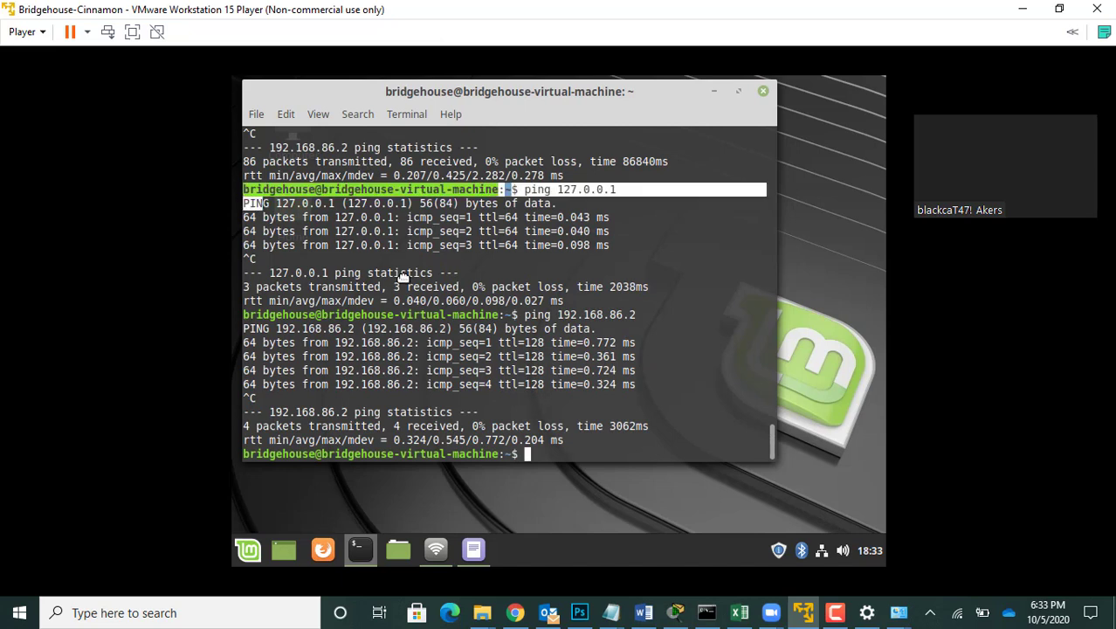
drag(403, 276, 584, 436)
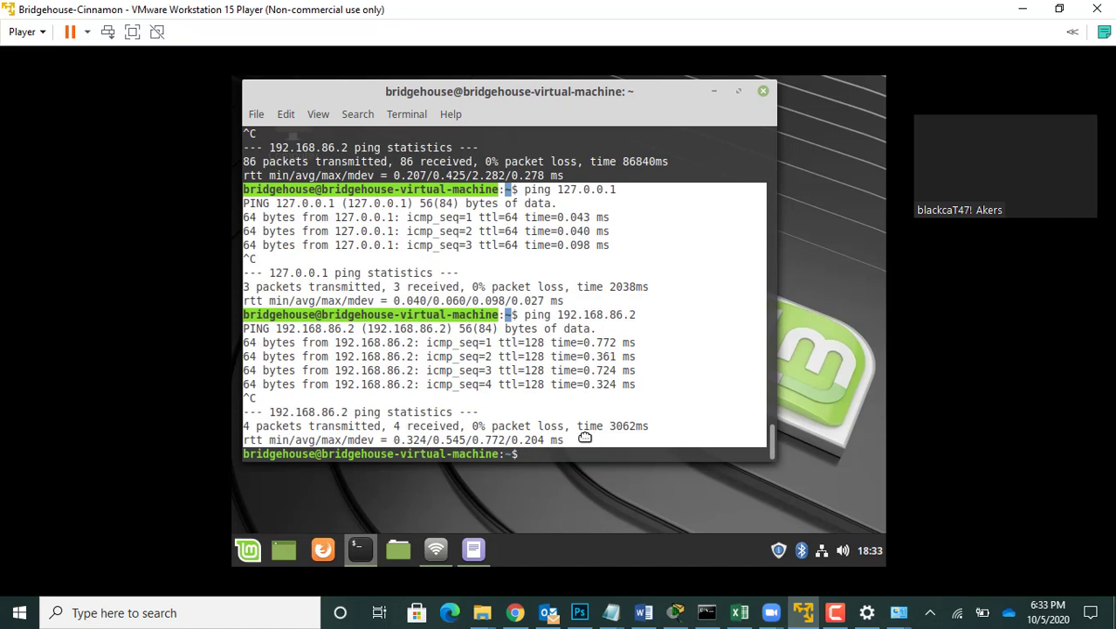
right_click(526, 378)
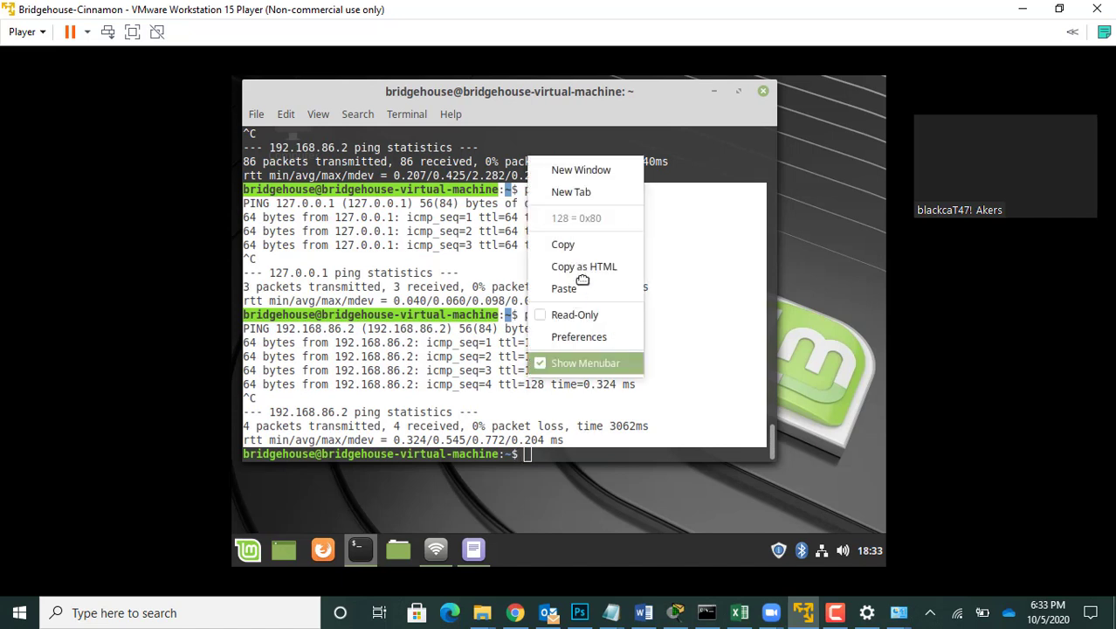
click(582, 244)
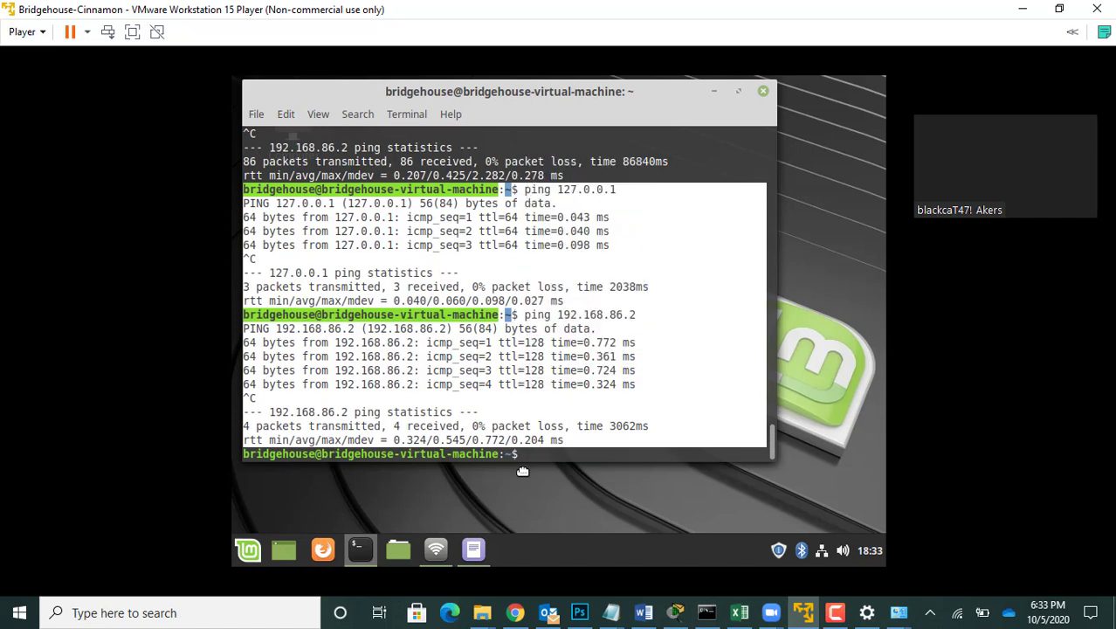
click(478, 550)
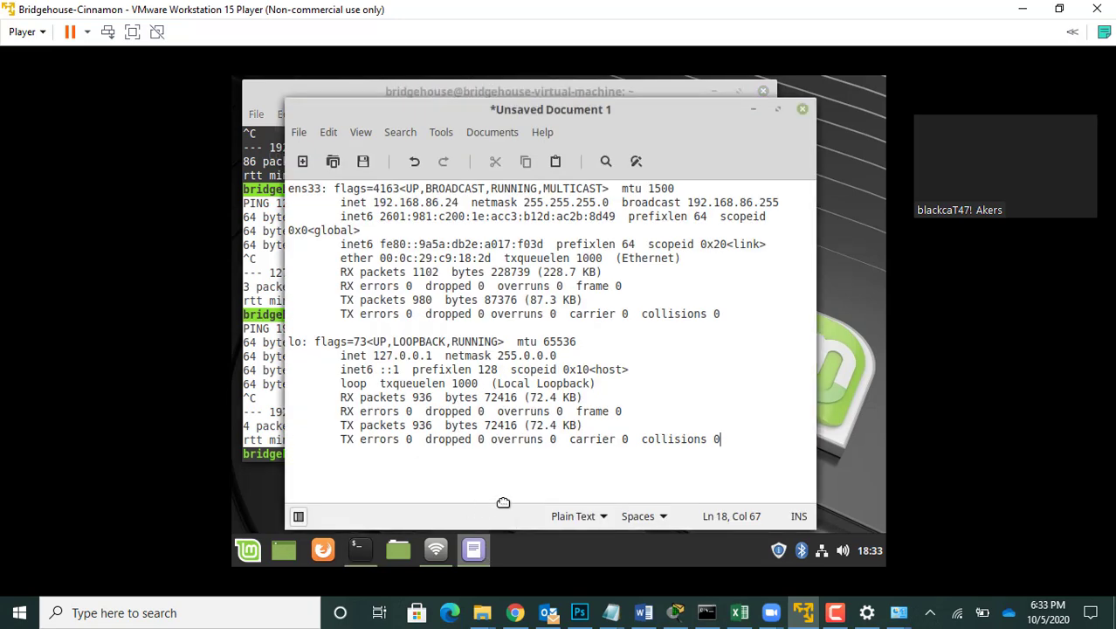
key(Return)
key(Return)
key(ctrl+v)
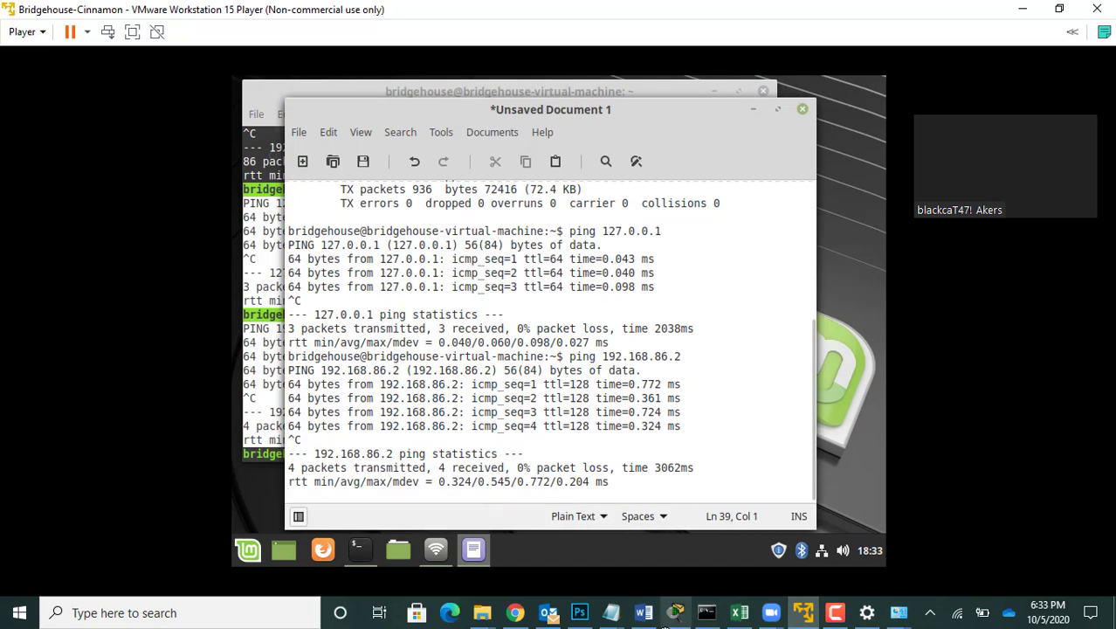
Step: Copy the 127.0.0.1 ping results from the Windows Command Prompt and append them below the Wi-Fi adapter details in Notepad
mouse_move(605, 617)
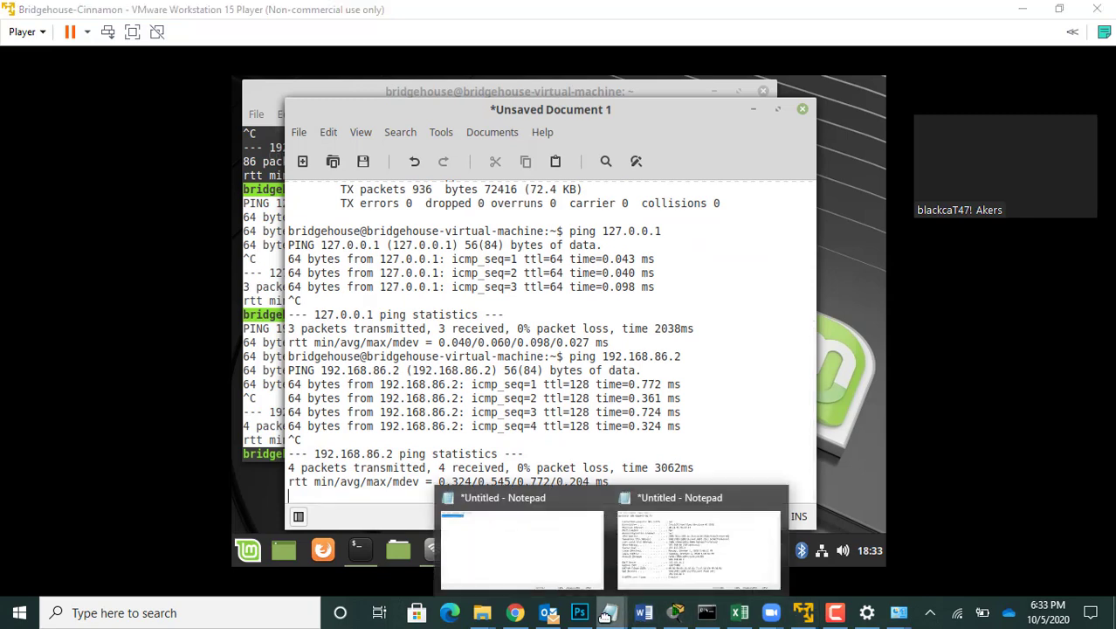
click(703, 614)
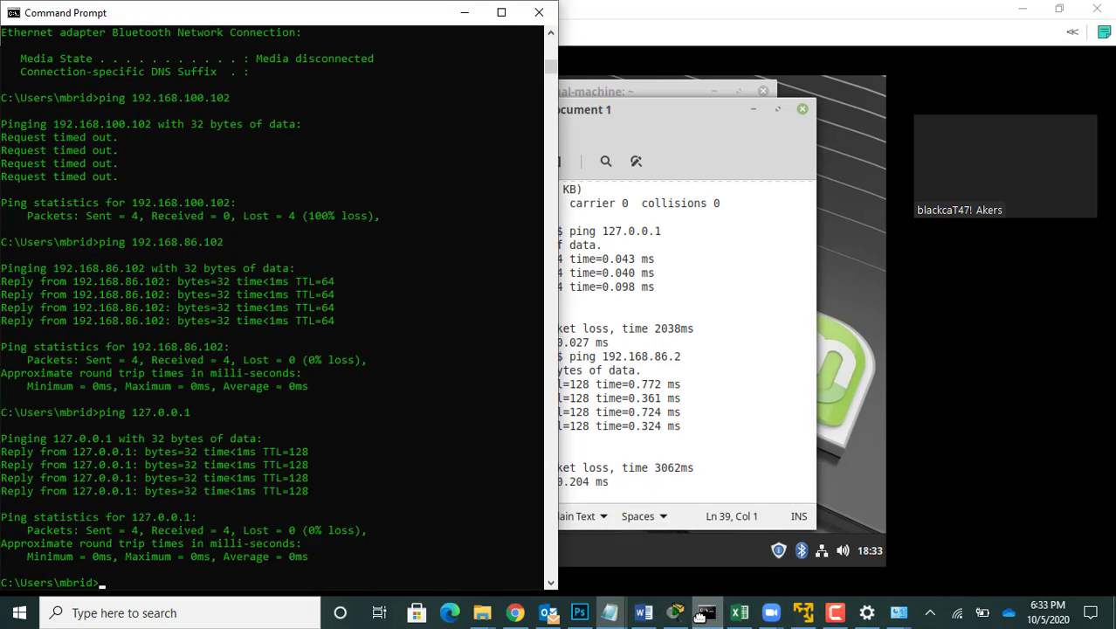
click(3, 439)
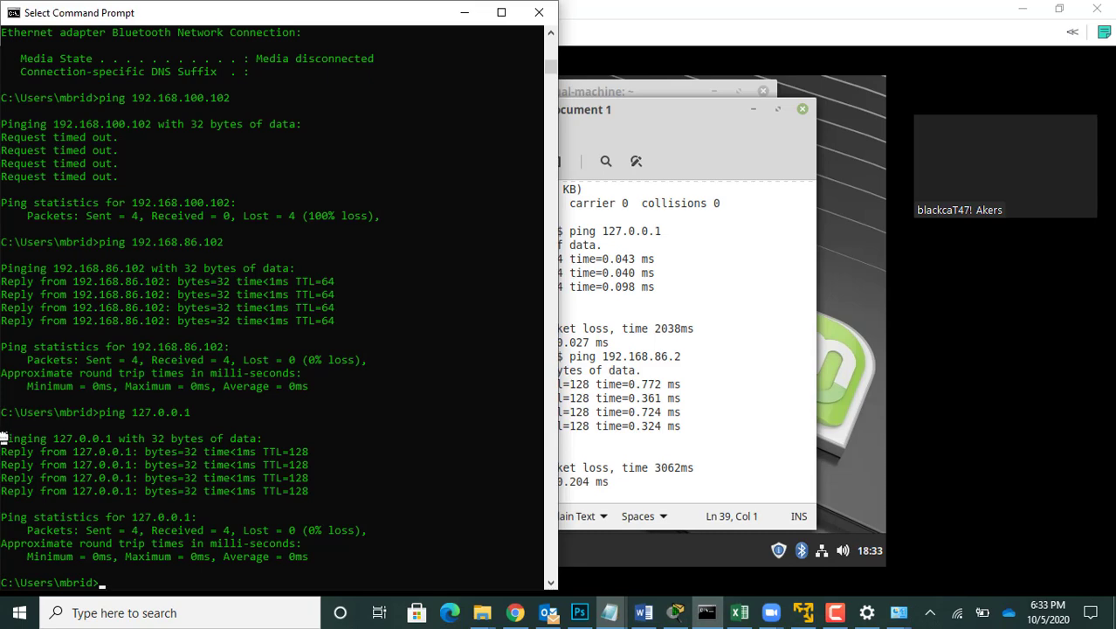
drag(3, 438, 312, 556)
click(311, 557)
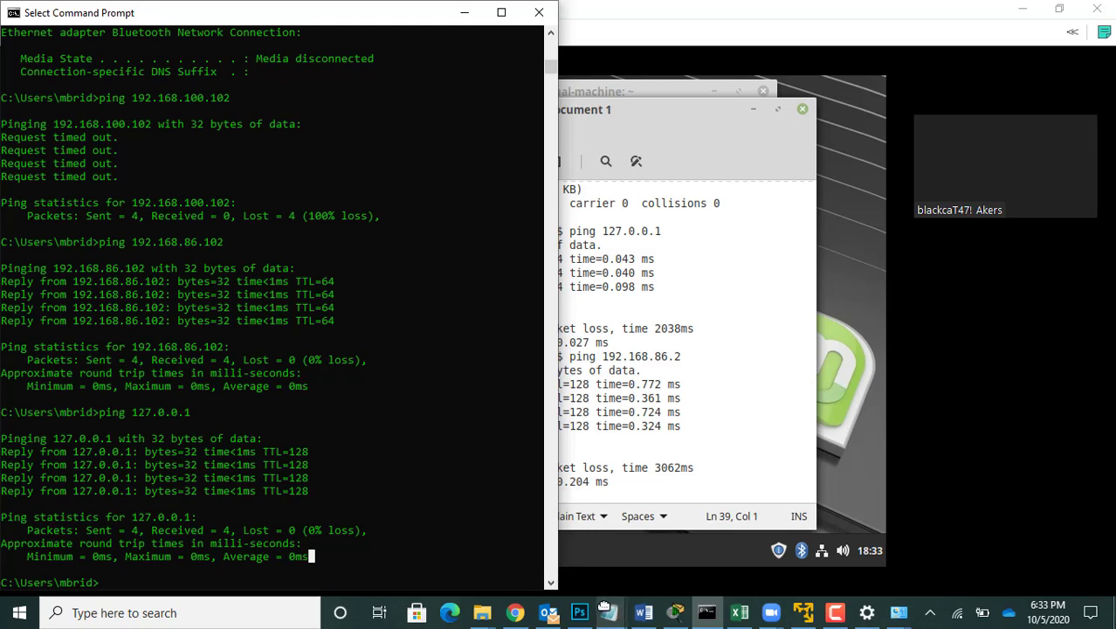
mouse_move(609, 611)
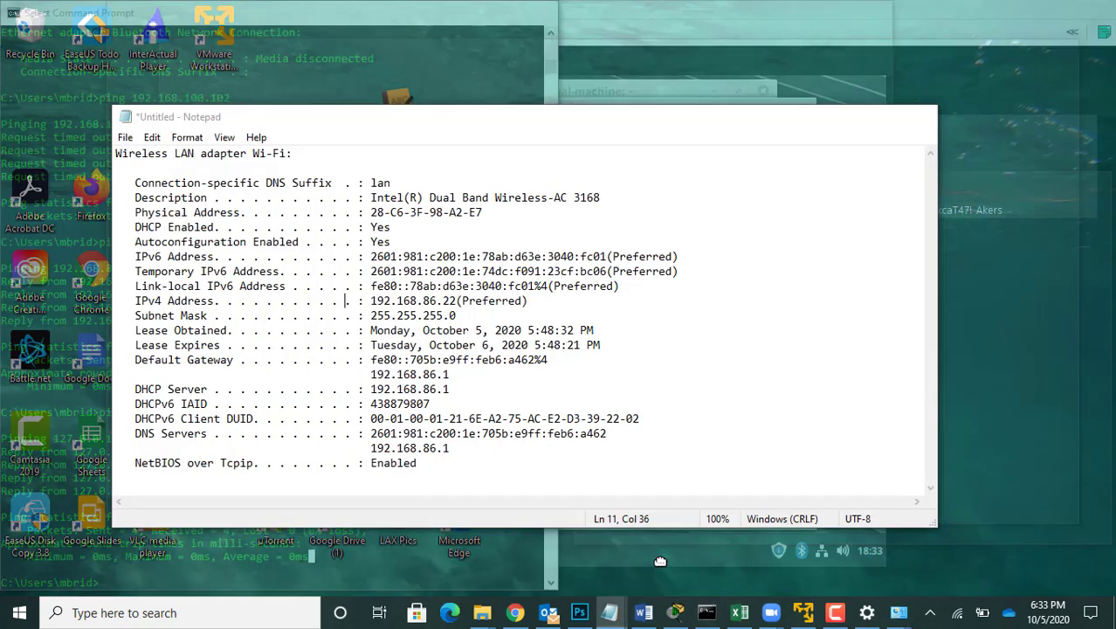
click(658, 561)
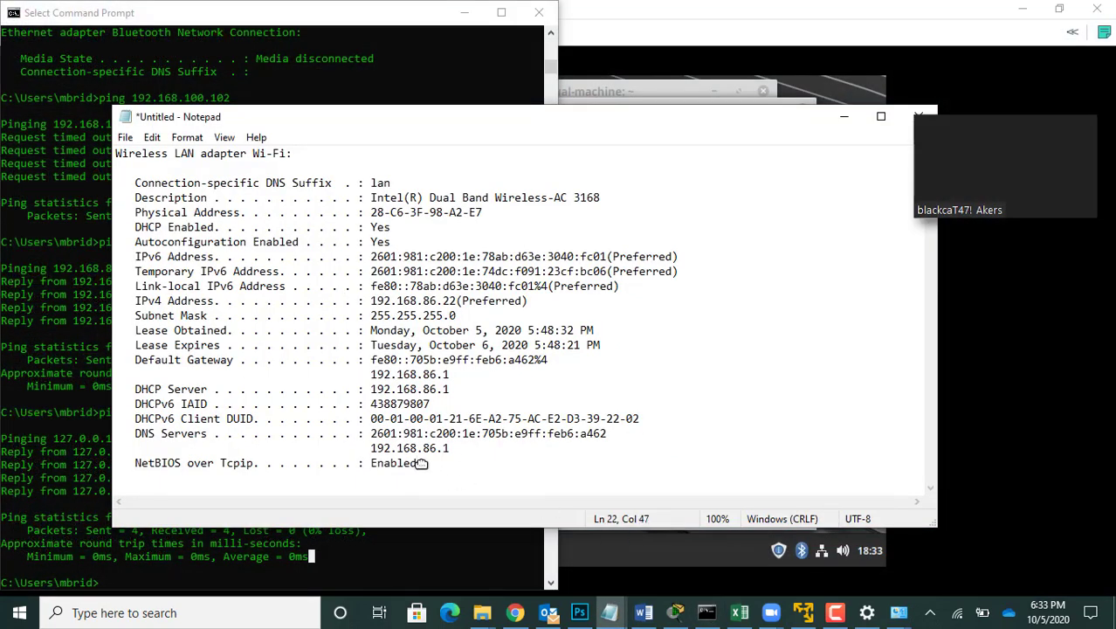
key(Return)
key(Return)
key(ctrl+v)
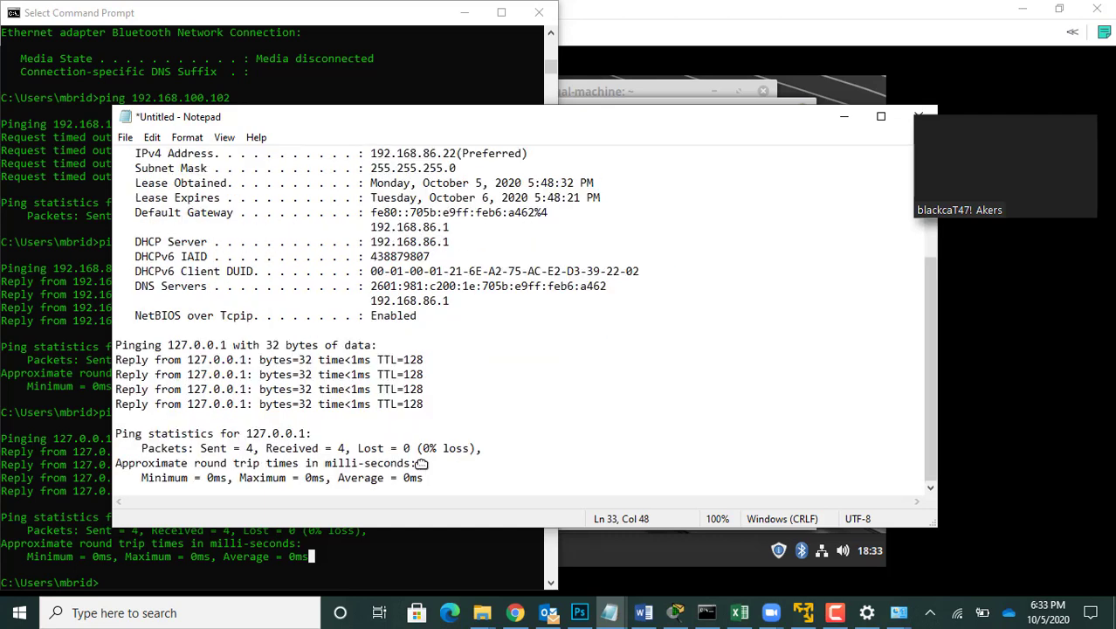
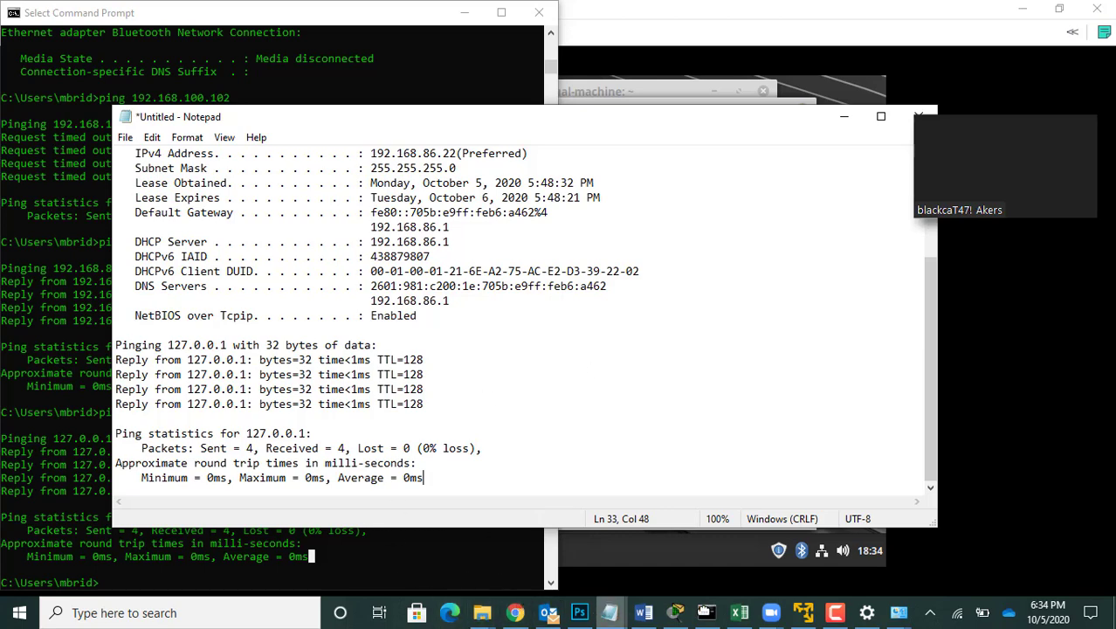
Step: Set the Windows Wi-Fi adapter's IPv4 properties to obtain both the IP address and DNS server address automatically
click(898, 612)
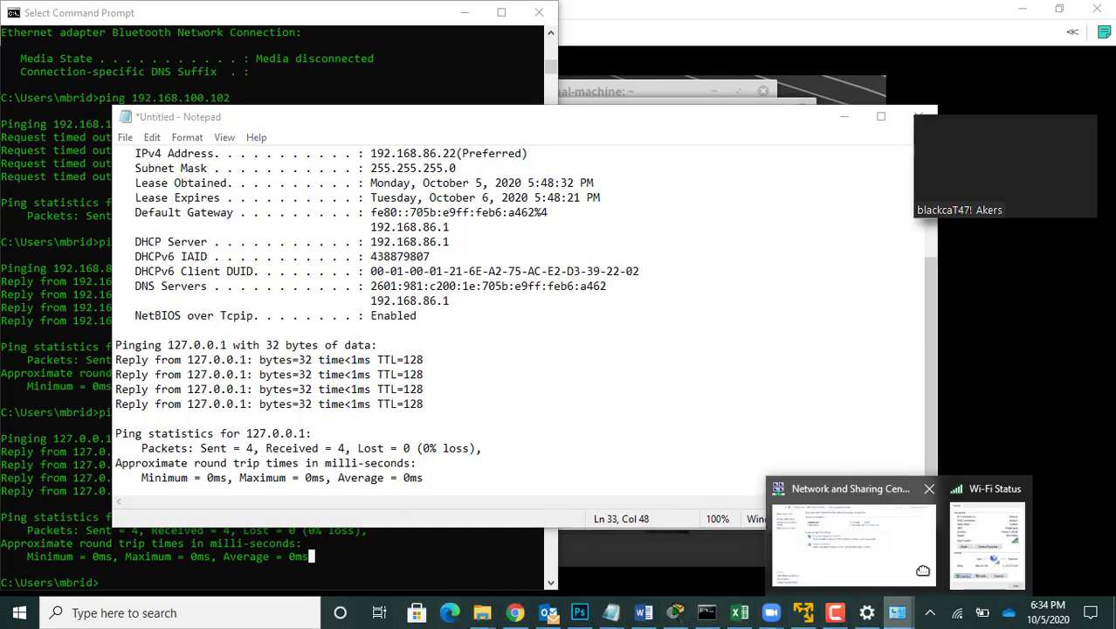
click(987, 535)
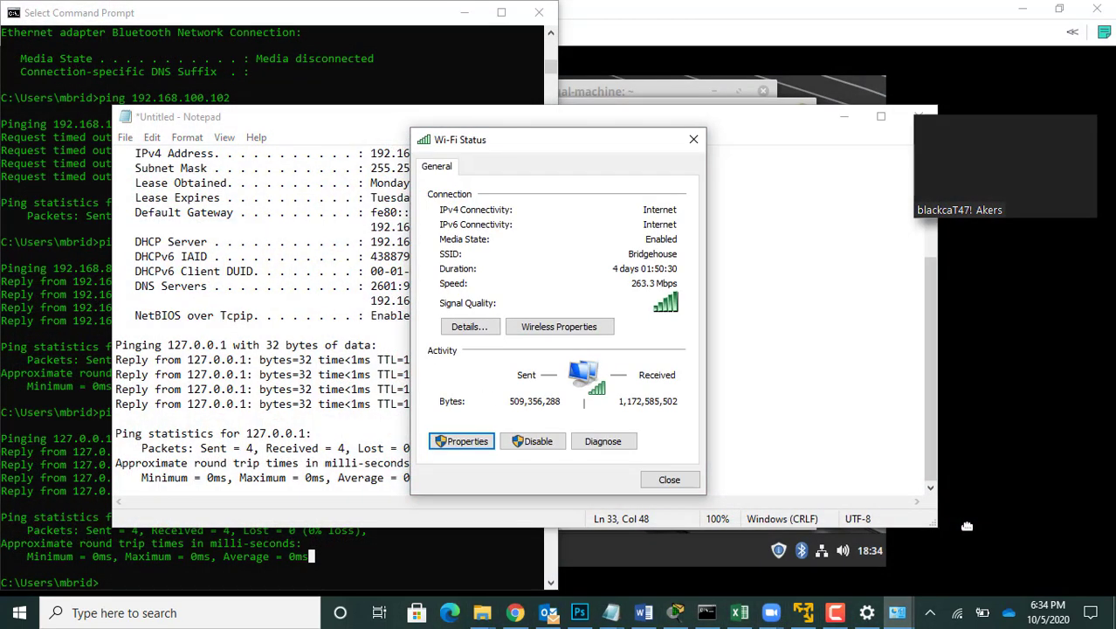
click(463, 442)
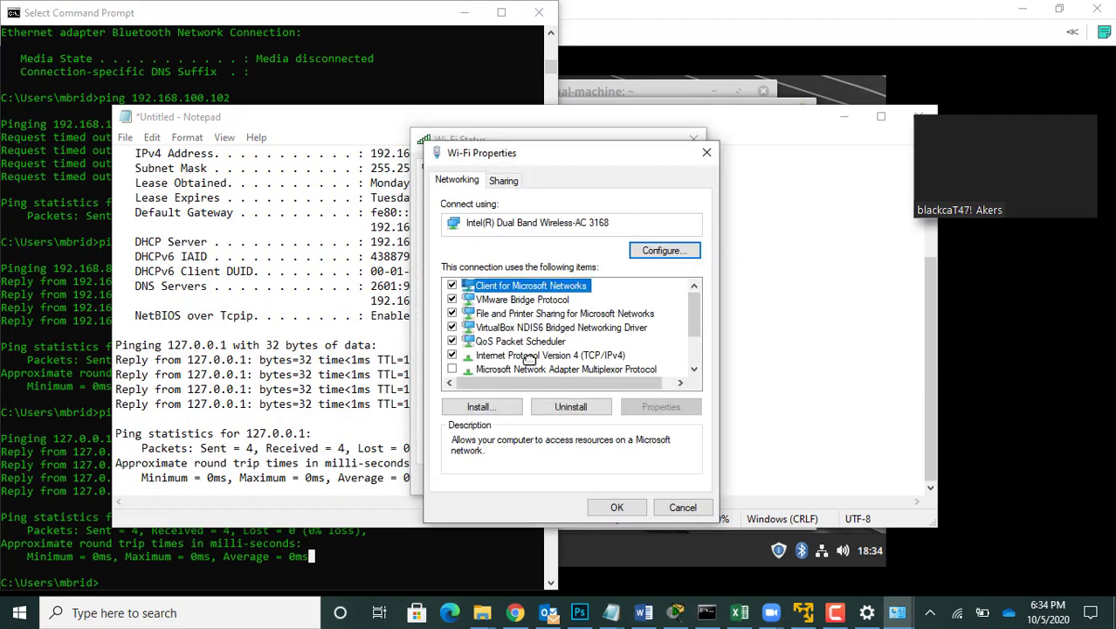
double_click(529, 356)
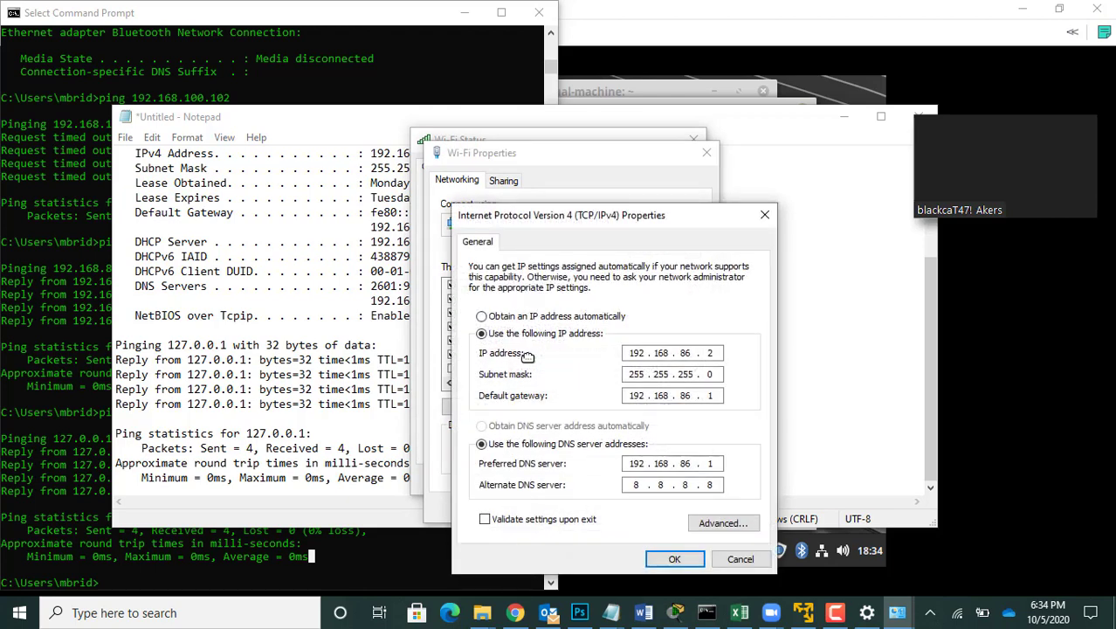
click(481, 316)
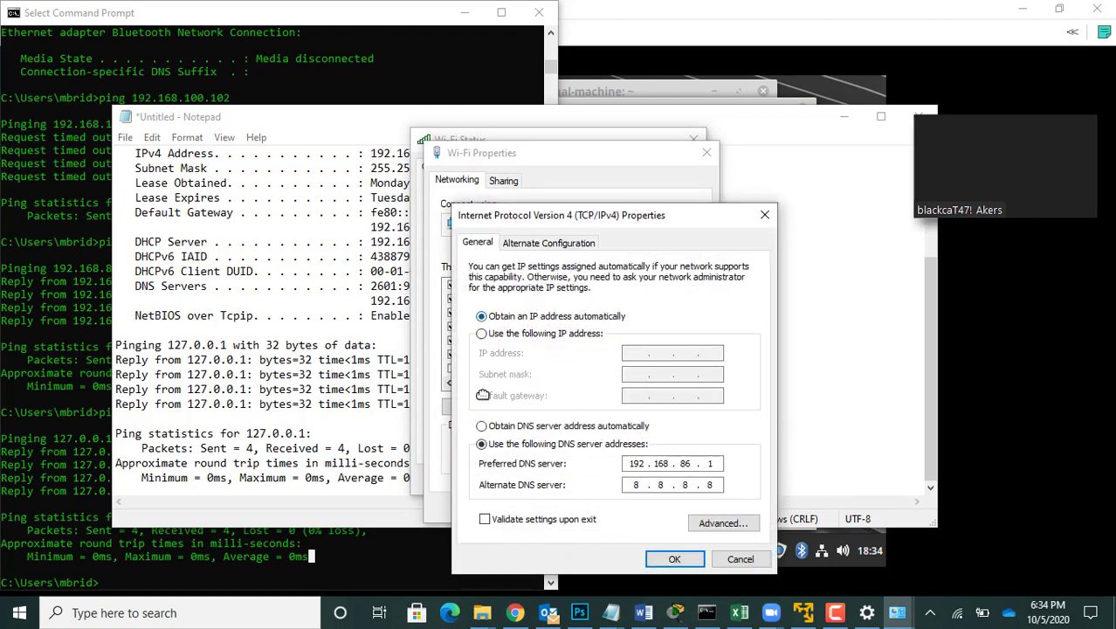
click(481, 425)
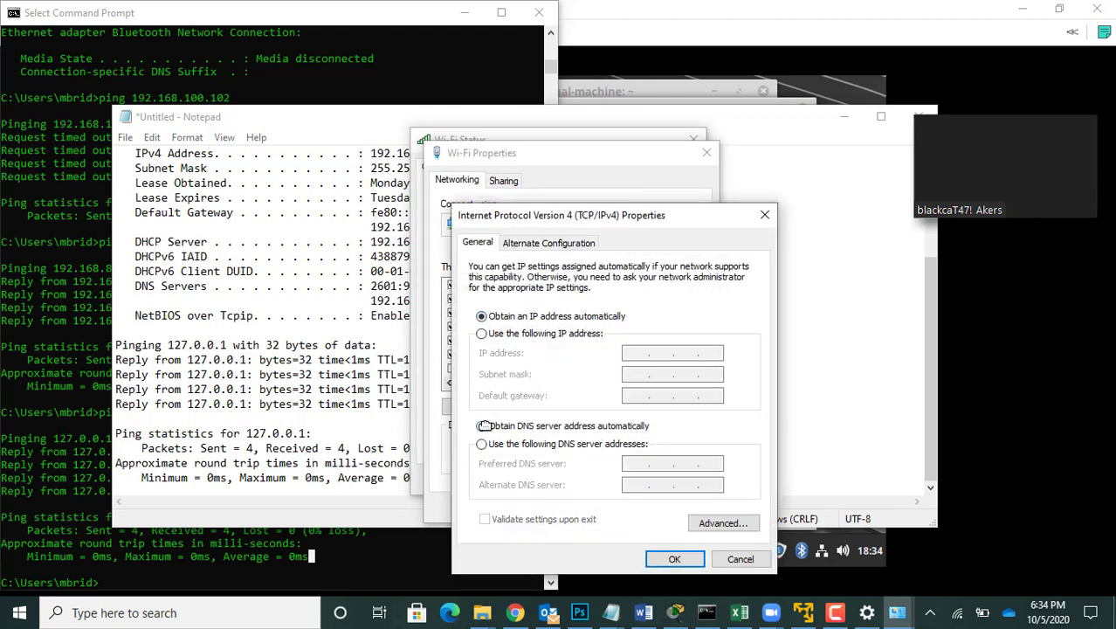
click(673, 559)
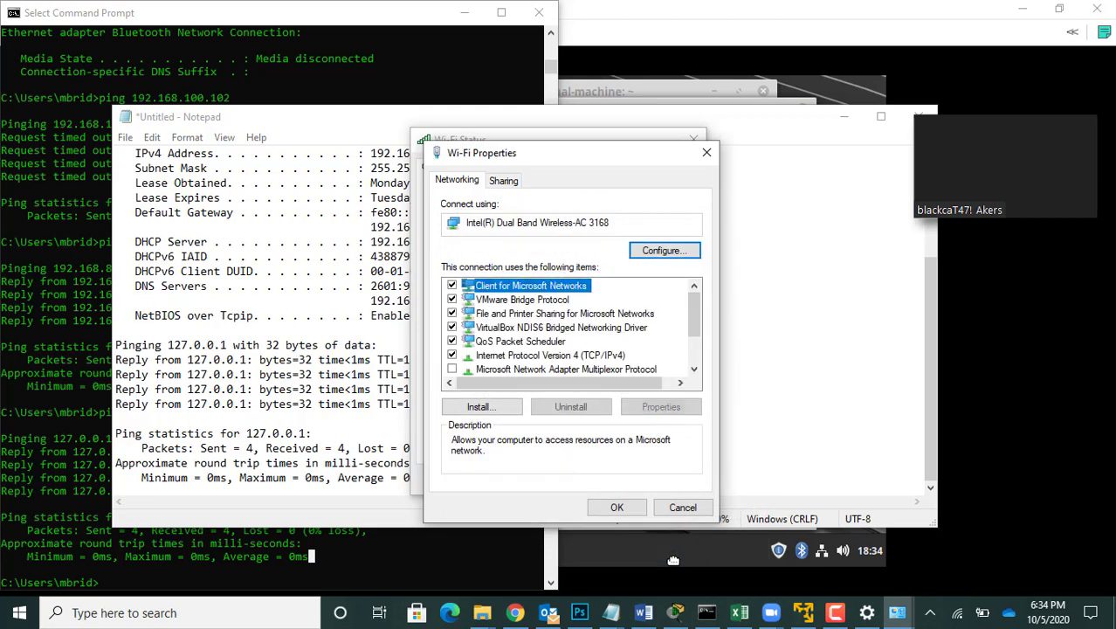
click(619, 507)
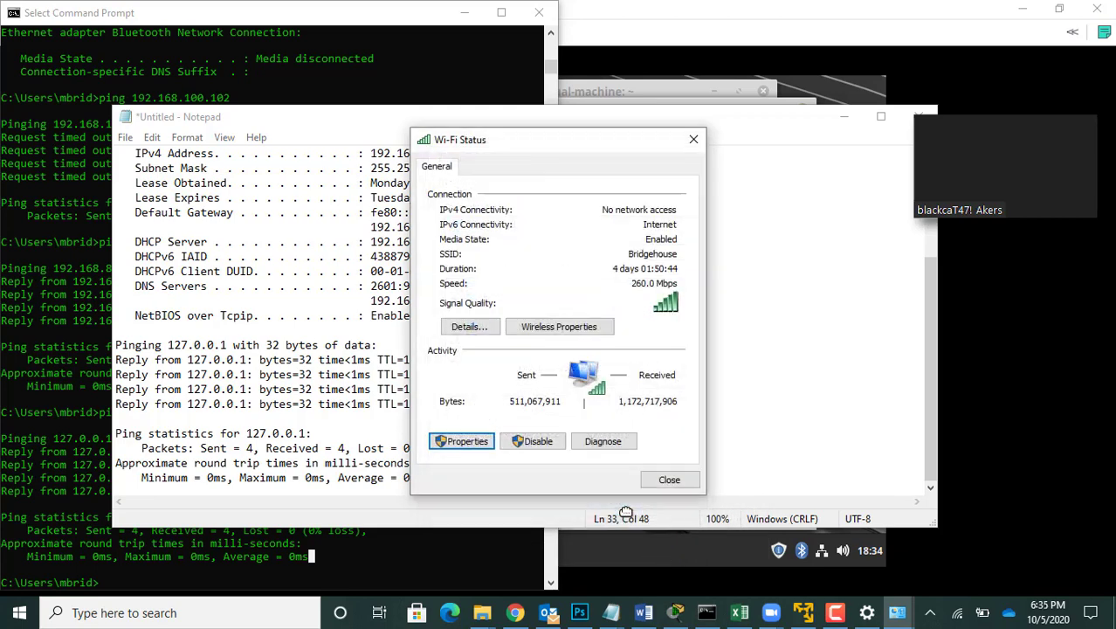
click(669, 481)
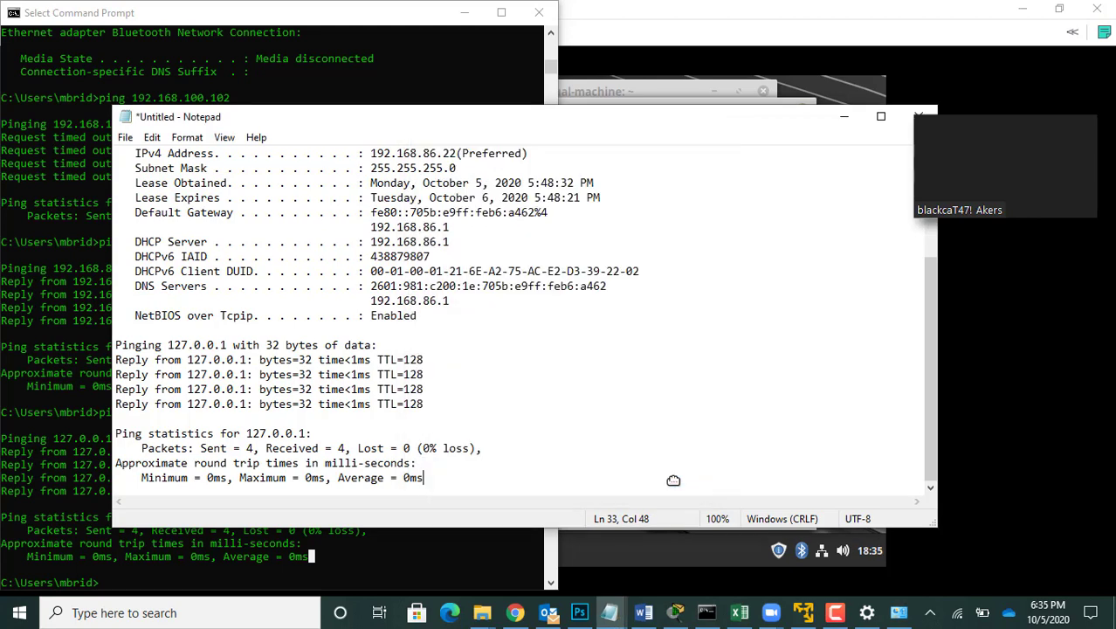
Step: Run ipconfig in the Windows Command Prompt to check the Wi-Fi adapter's addressing
click(142, 588)
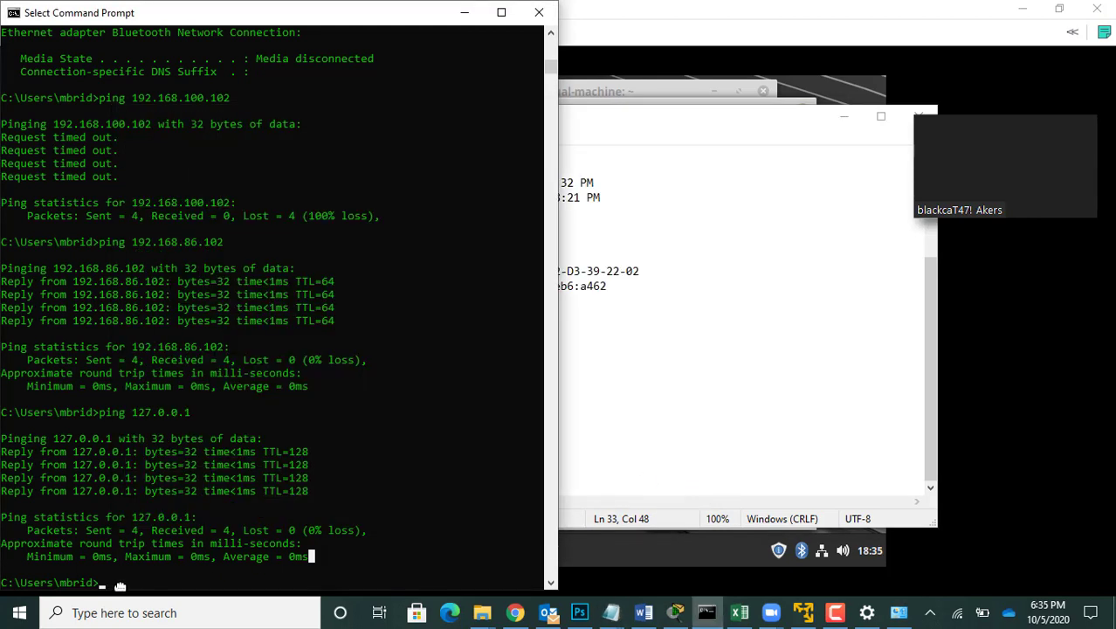
text(ipconfig)
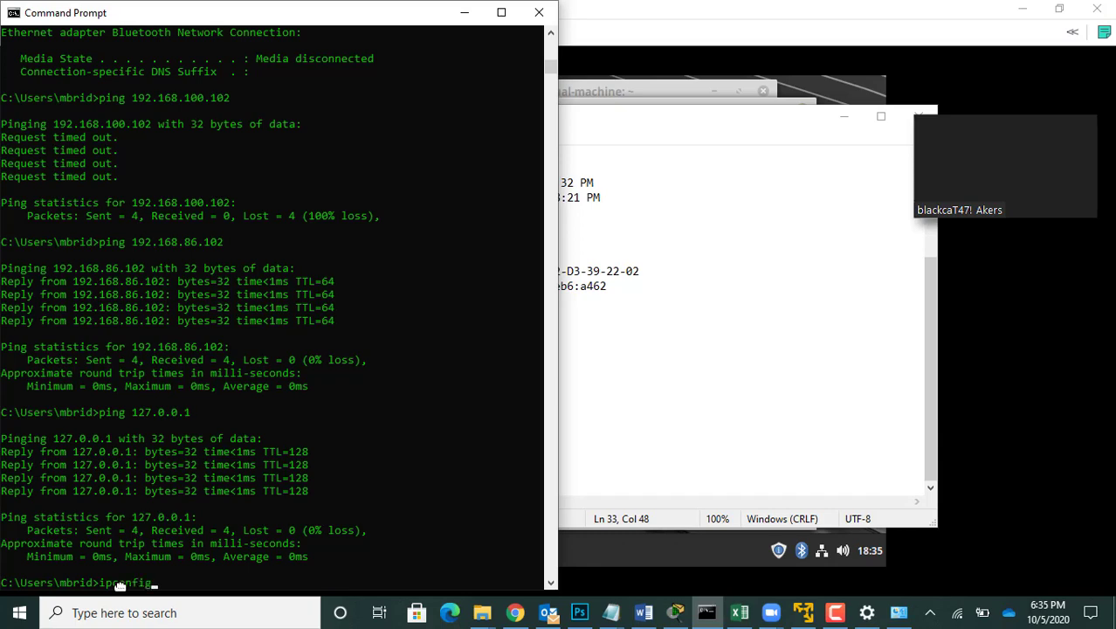
key(Return)
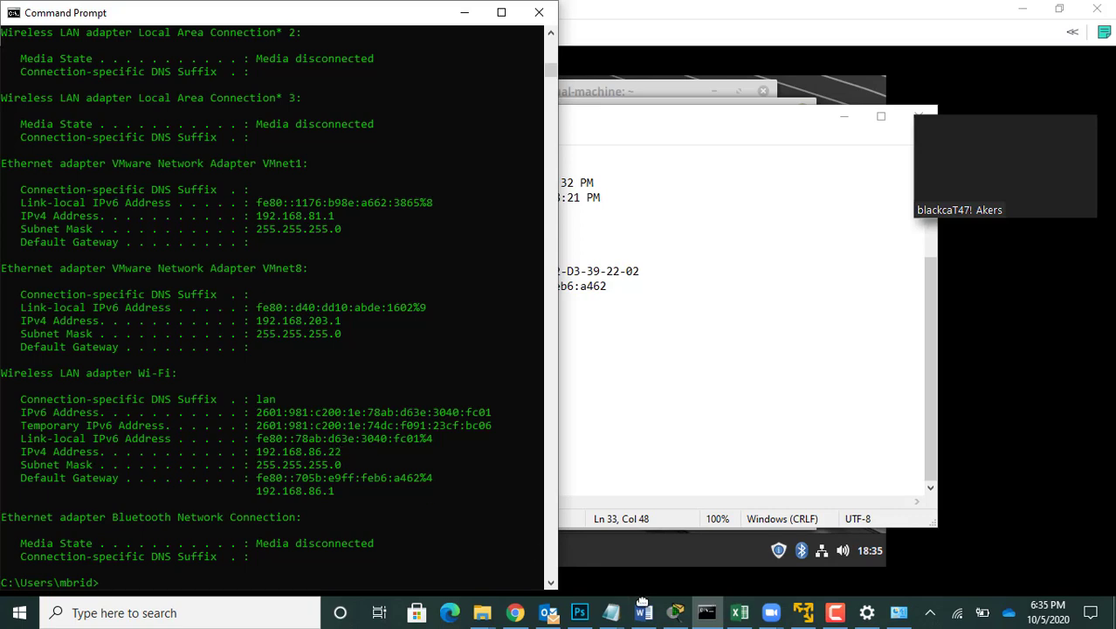
Step: Switch to the Linux Mint virtual machine and set the wired connection's IPv4 addressing to Automatic (DHCP)
click(807, 612)
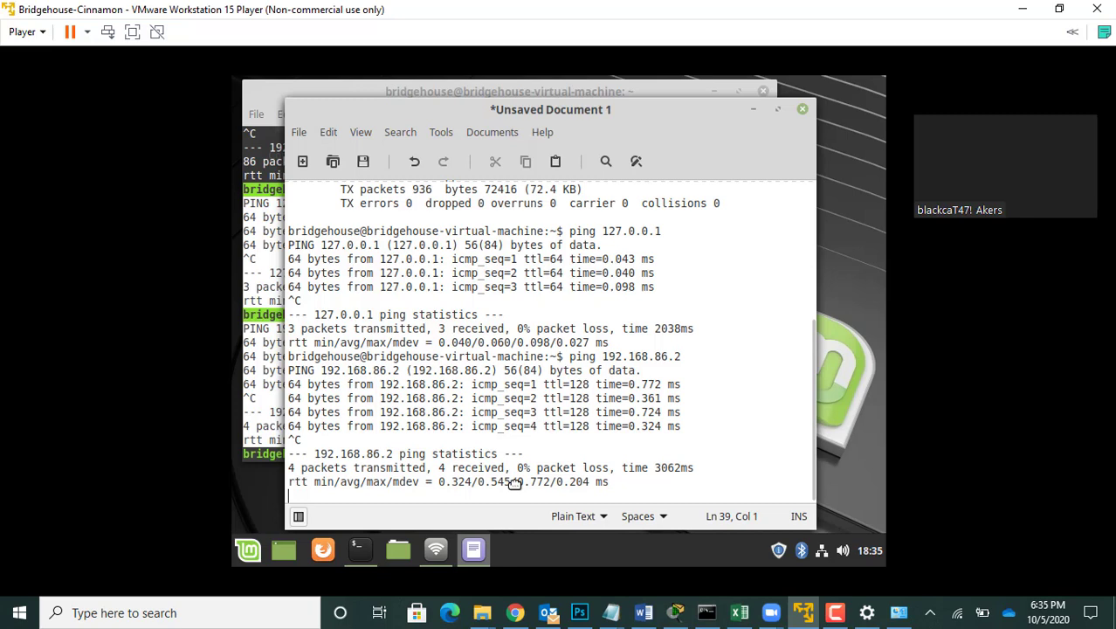
click(267, 436)
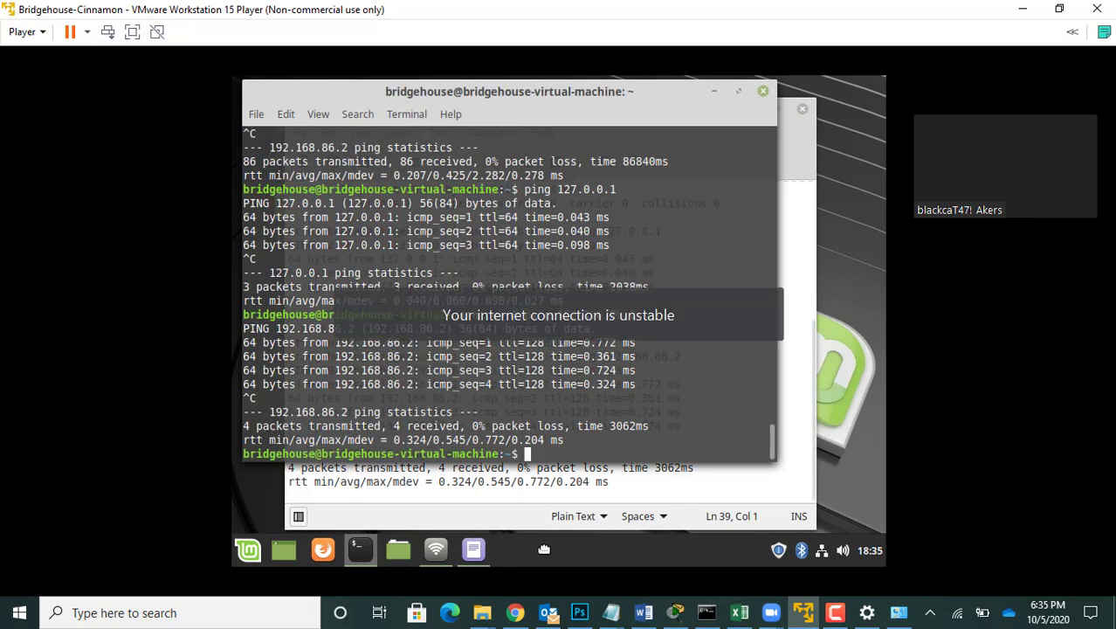
click(821, 550)
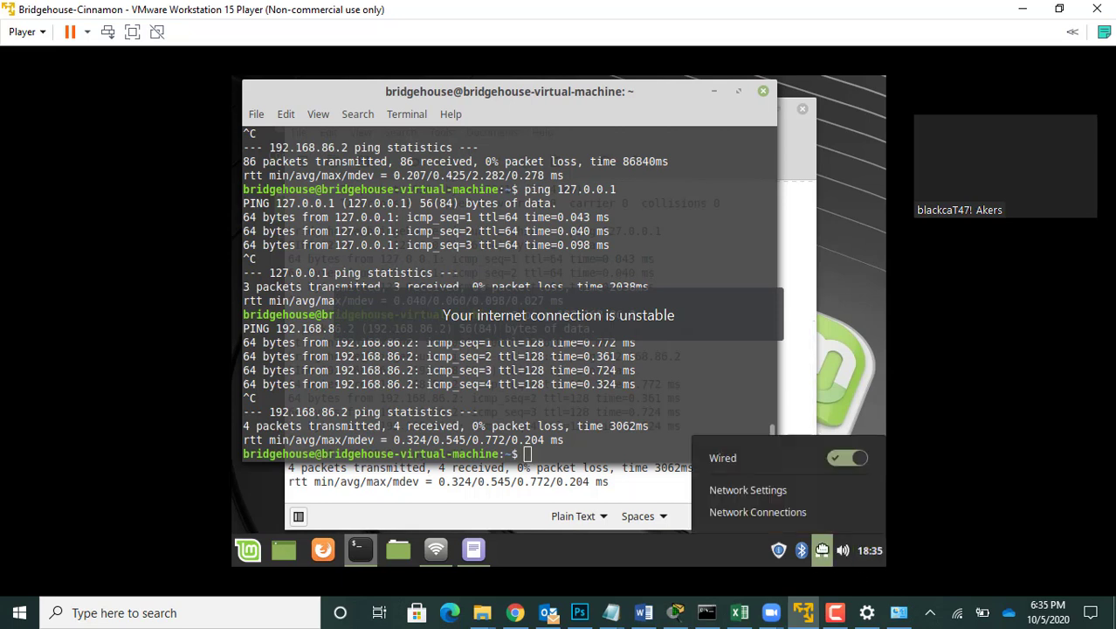
click(777, 492)
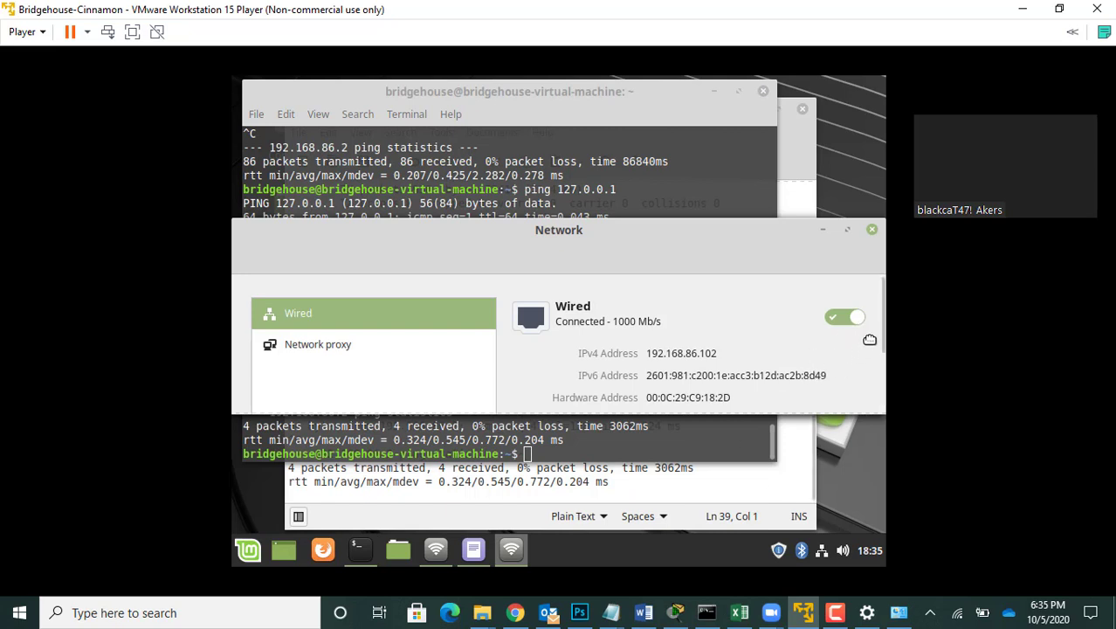
drag(879, 338, 882, 397)
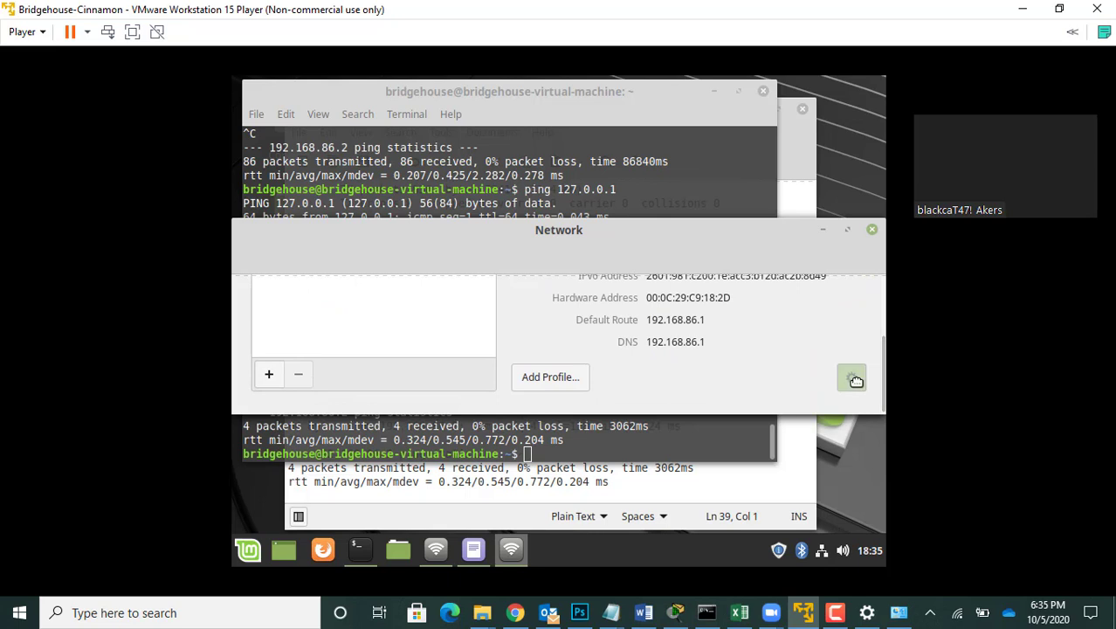
click(852, 379)
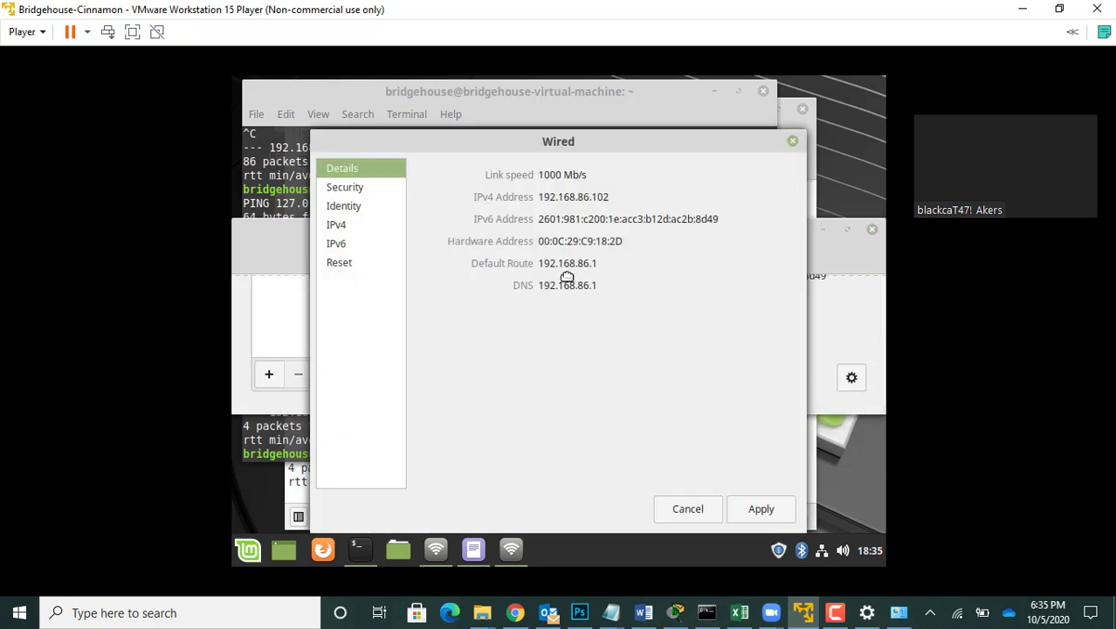
click(336, 226)
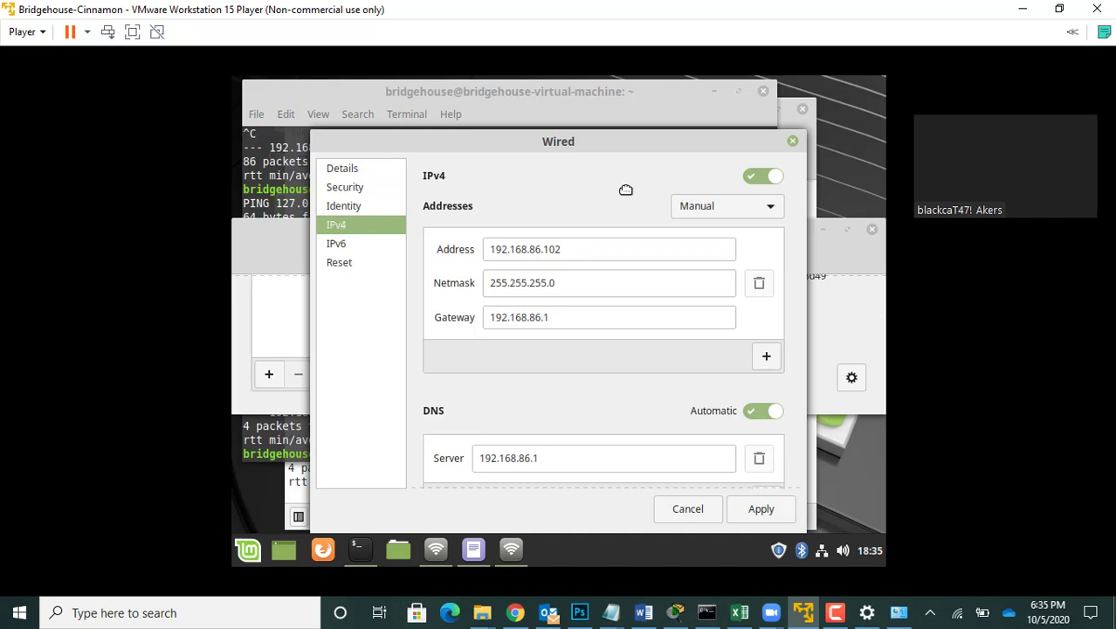
click(732, 213)
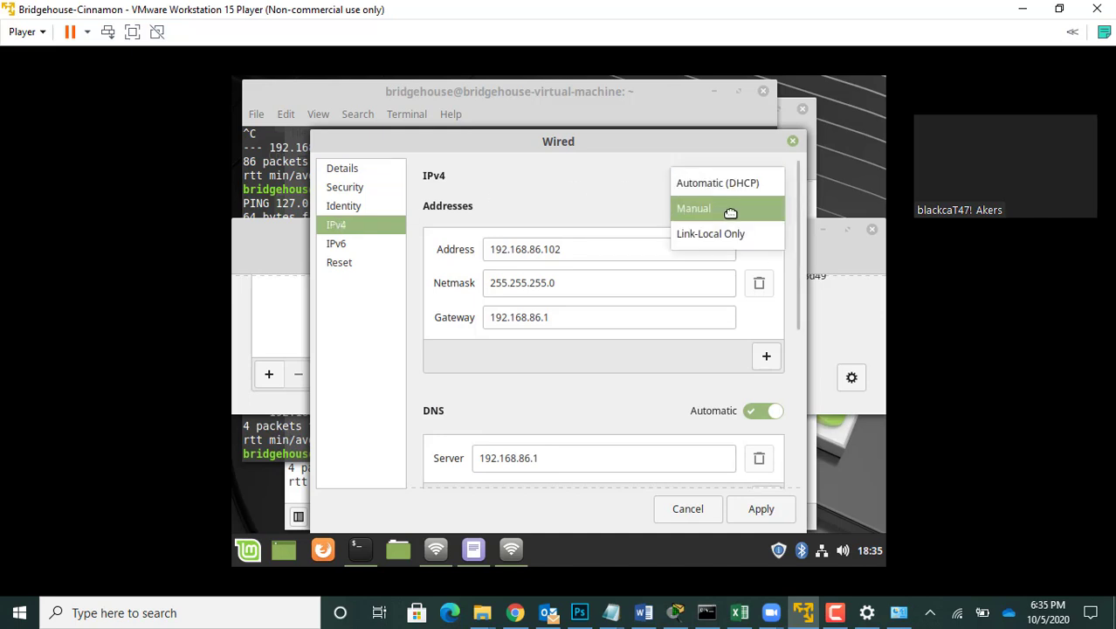
click(712, 184)
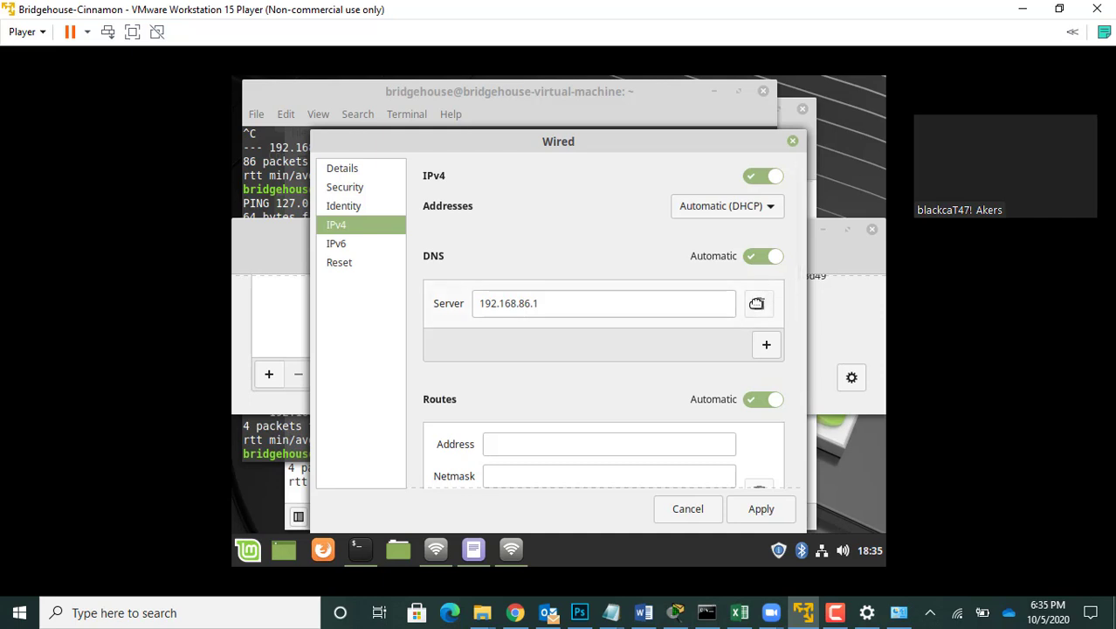
Step: Remove the 192.168.86.1 DNS server entry from the wired IPv4 settings and apply the changes
click(766, 344)
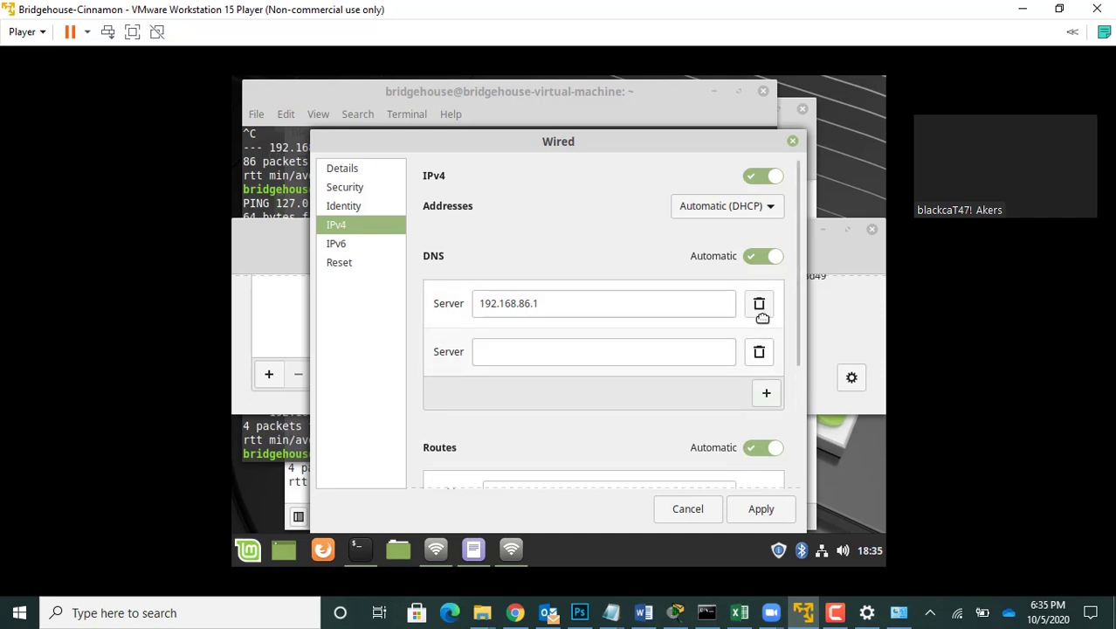
click(758, 304)
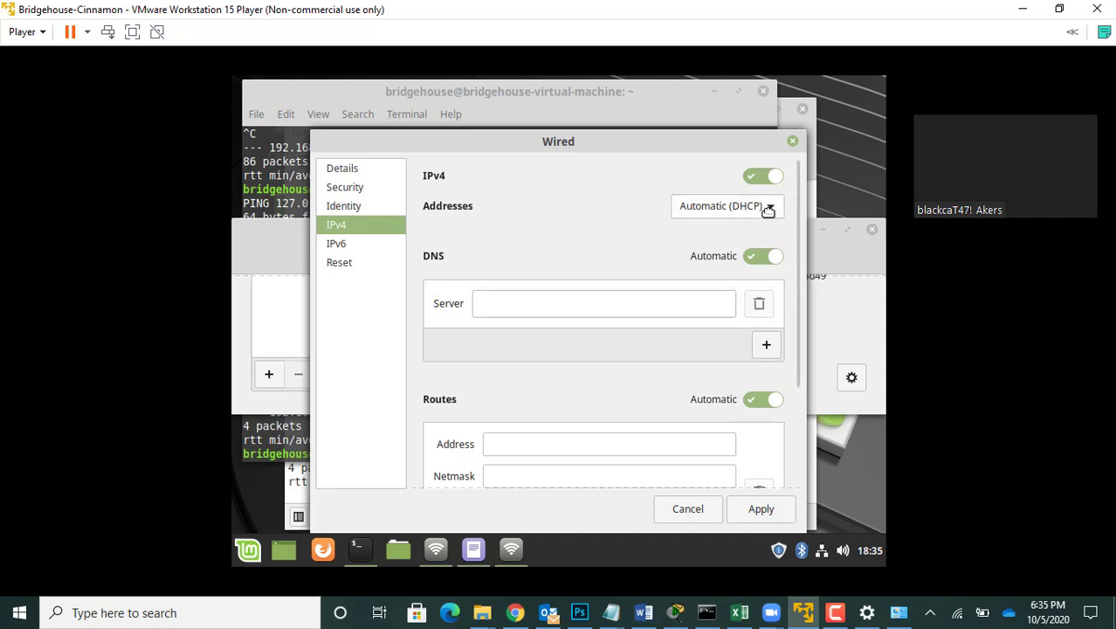
click(760, 508)
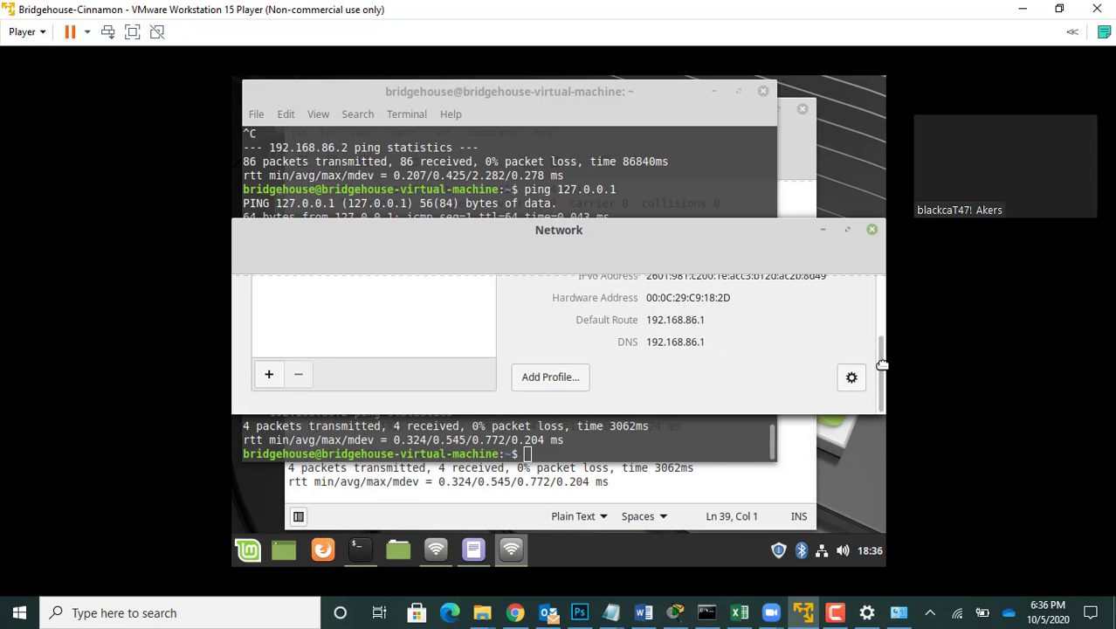
Step: Turn the wired connection off and on again, and enlarge the Network window to show all connection details
scroll(880, 364, up, 5)
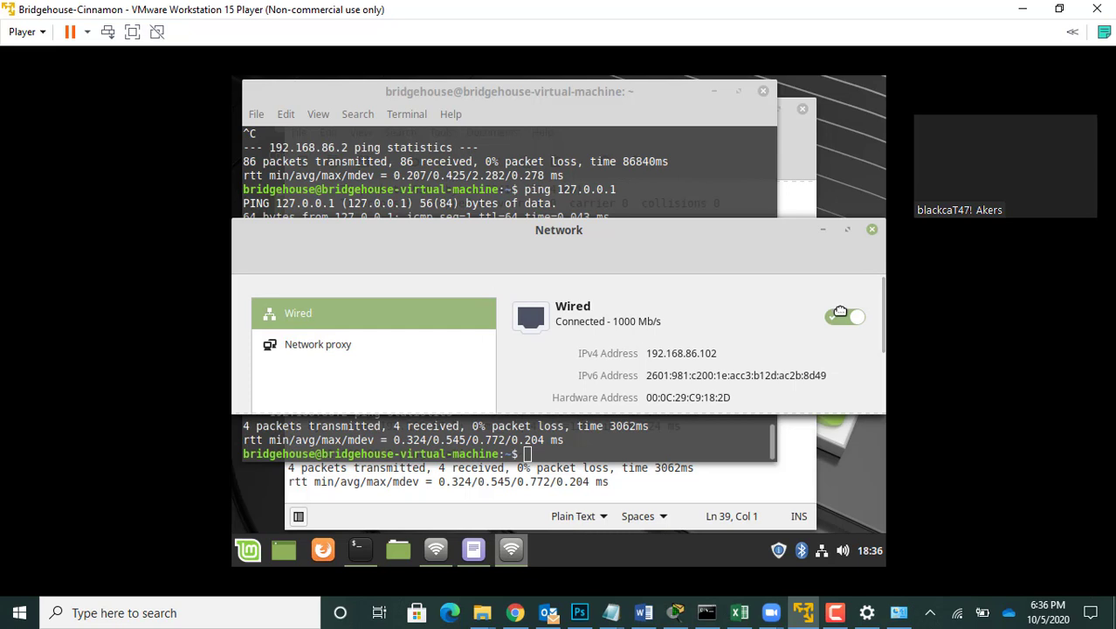
click(841, 314)
click(844, 319)
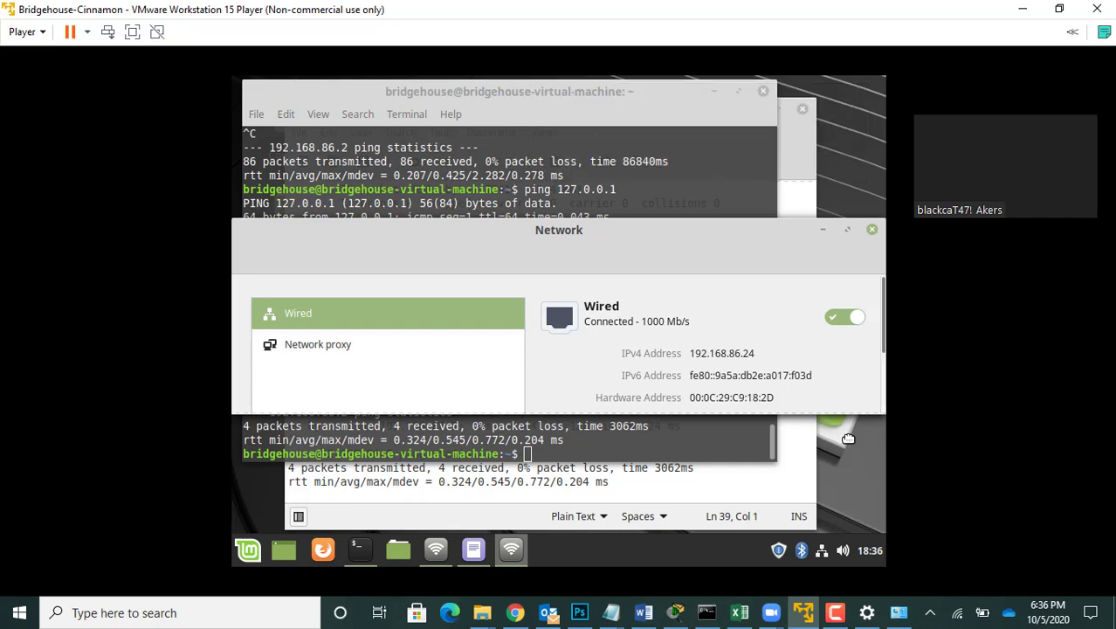
drag(852, 416, 848, 522)
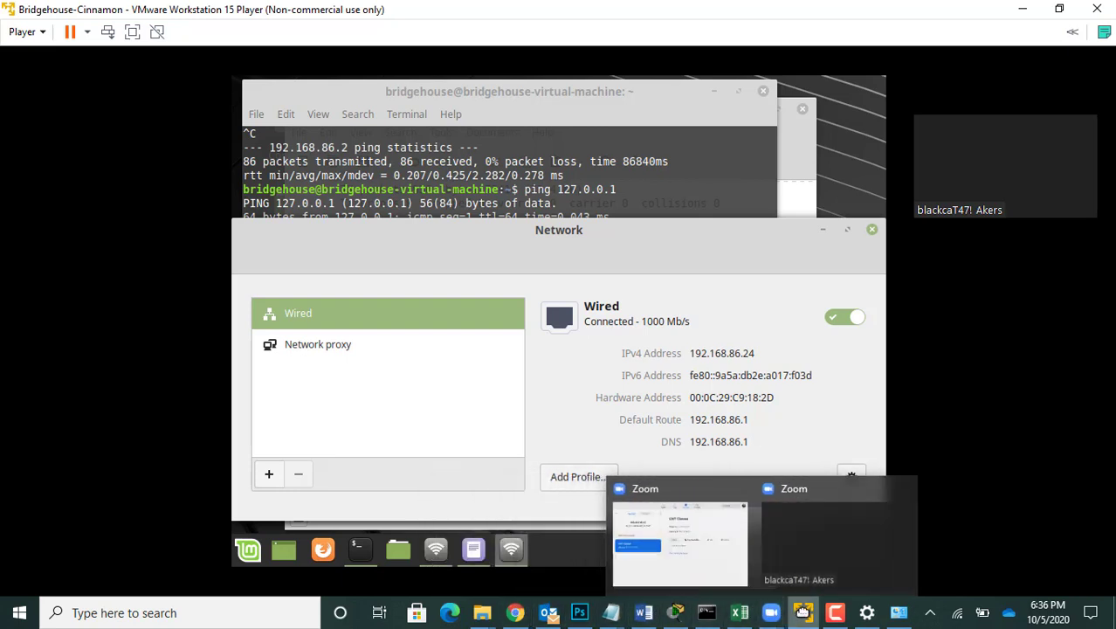
Step: Switch to the Network and Sharing Center and open the Internet Protocol Version 6 (TCP/IPv6) properties of the Wi-Fi connection
click(897, 612)
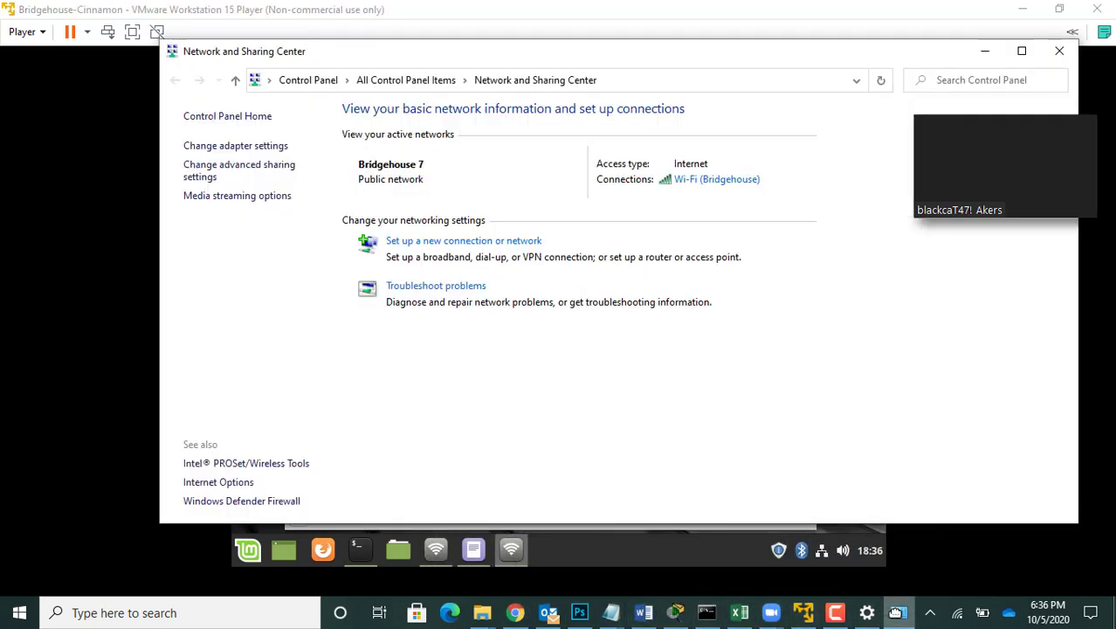
click(705, 179)
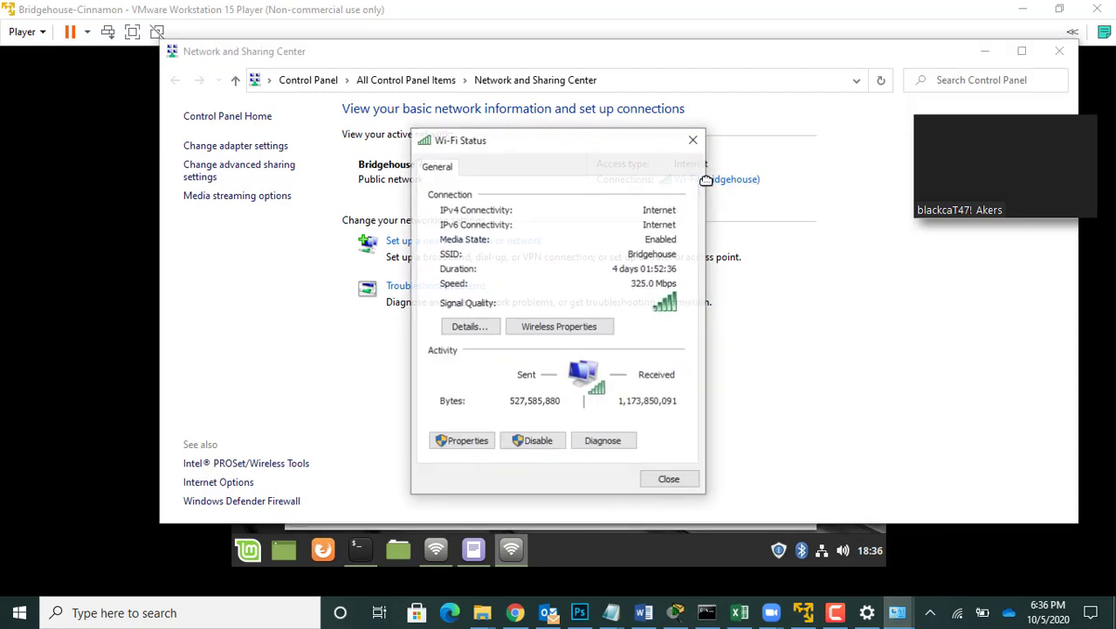
click(479, 440)
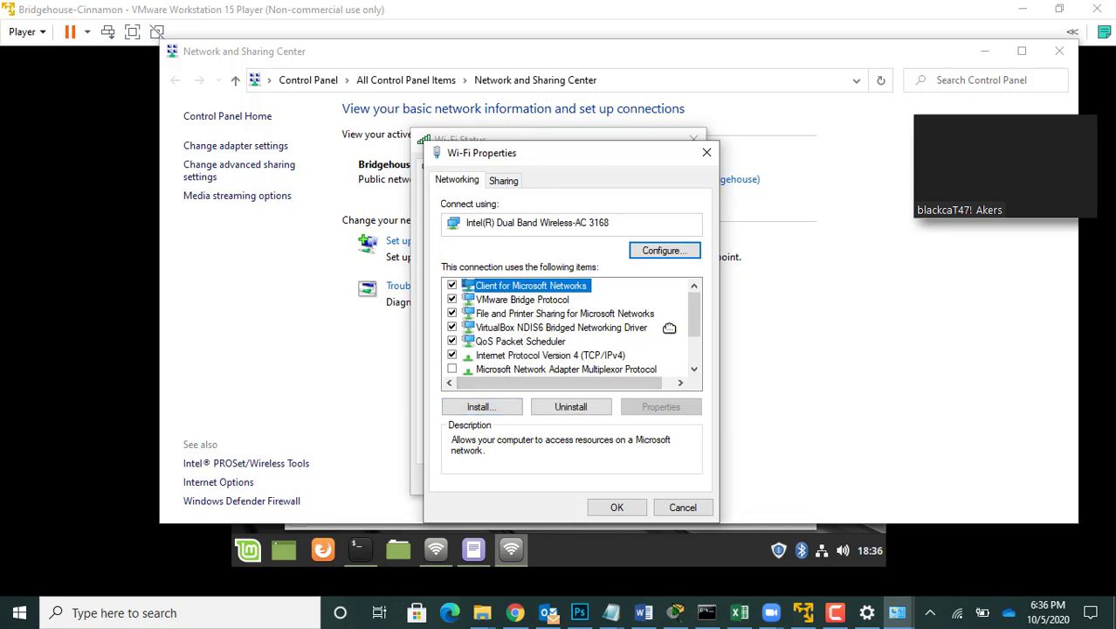
drag(696, 307, 685, 335)
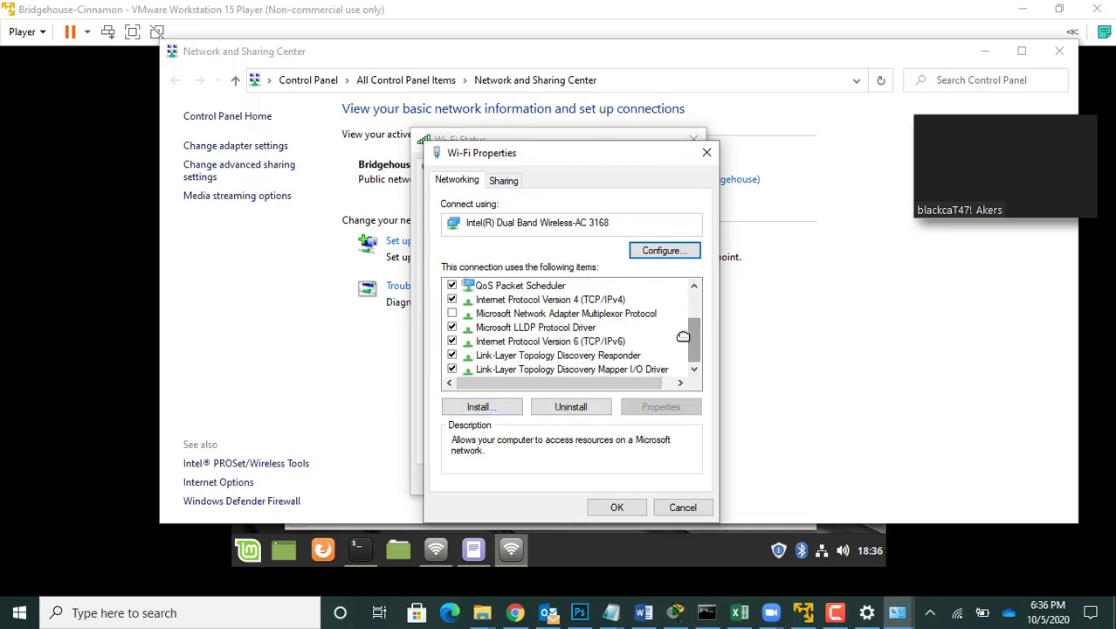
double_click(559, 342)
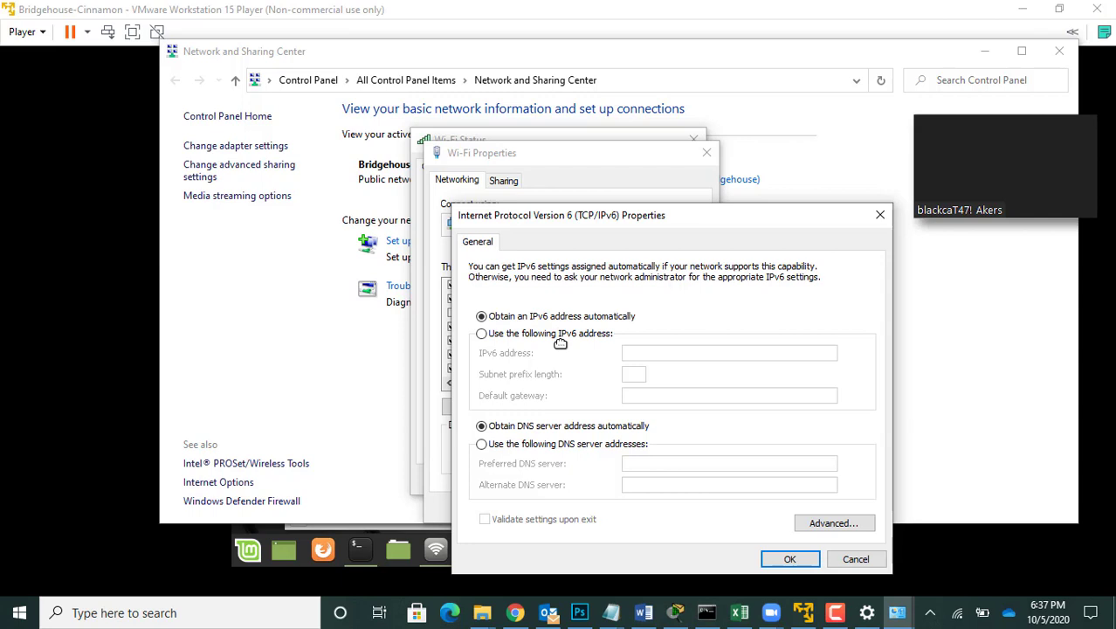
Step: Switch the Wi-Fi adapter to a manually specified IPv6 address and start the address with FD00::
click(489, 337)
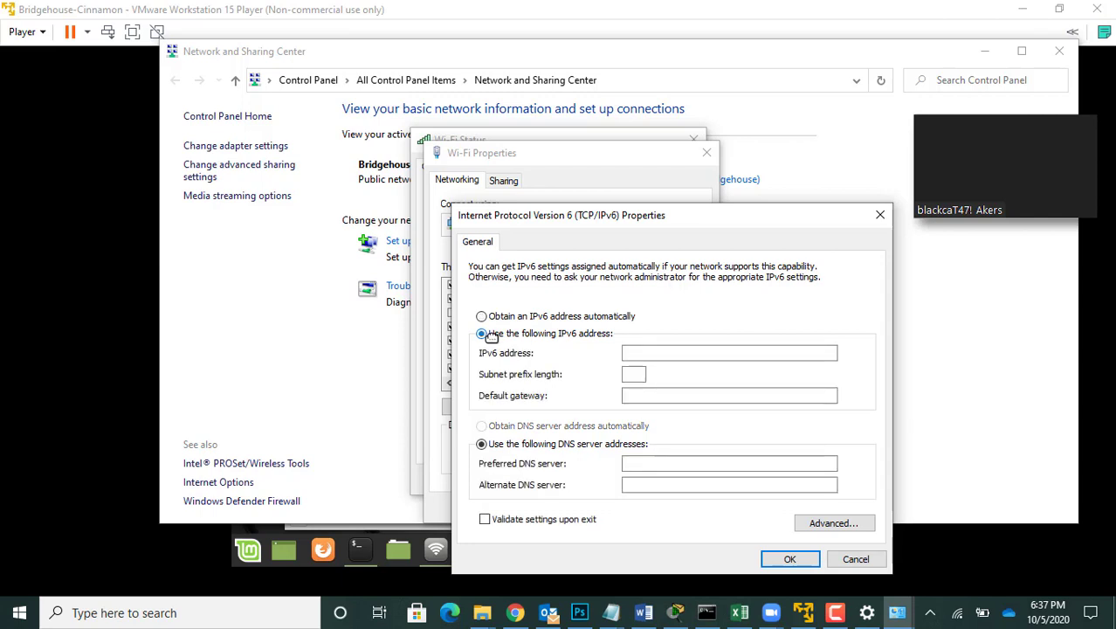
click(637, 353)
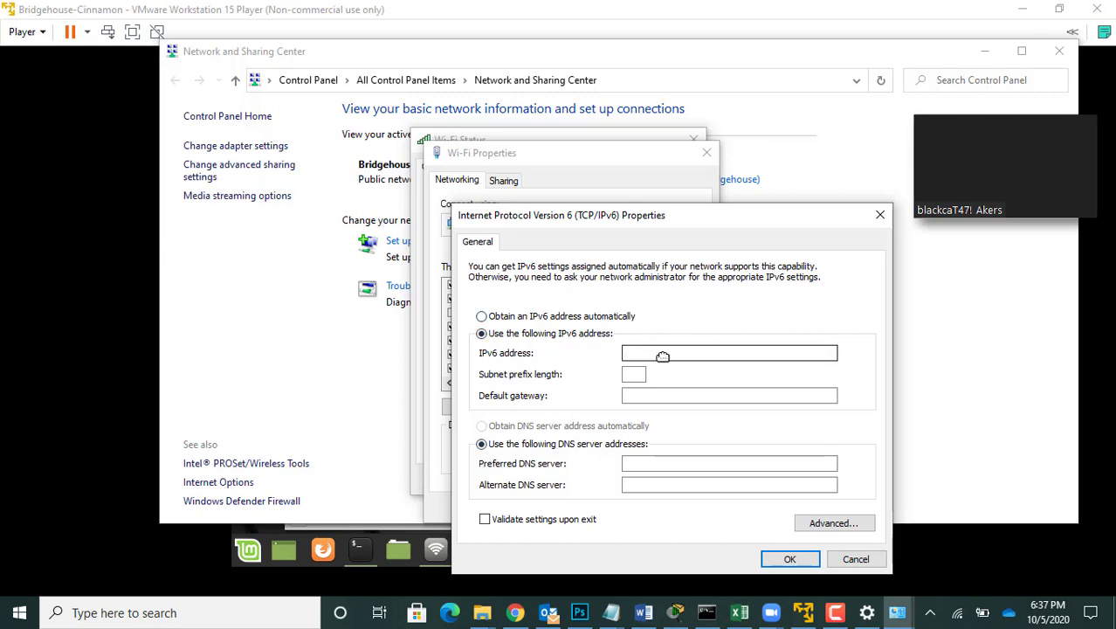
click(663, 356)
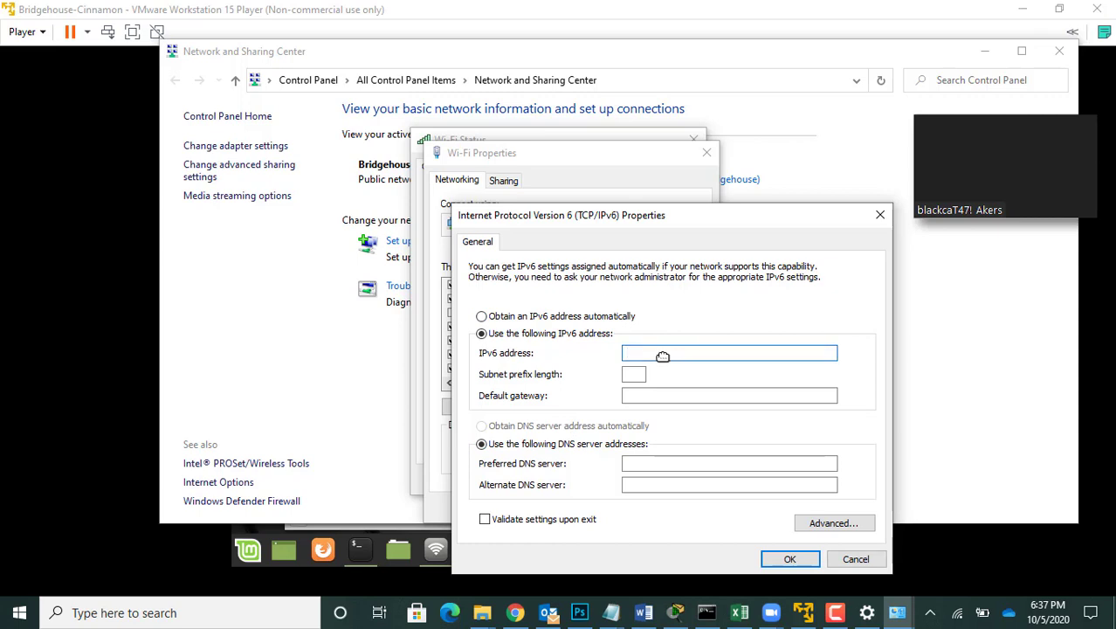
text(FD00::)
Step: Run ipconfig /all in the Windows Command Prompt to look up the Wi-Fi adapter's physical address
click(706, 612)
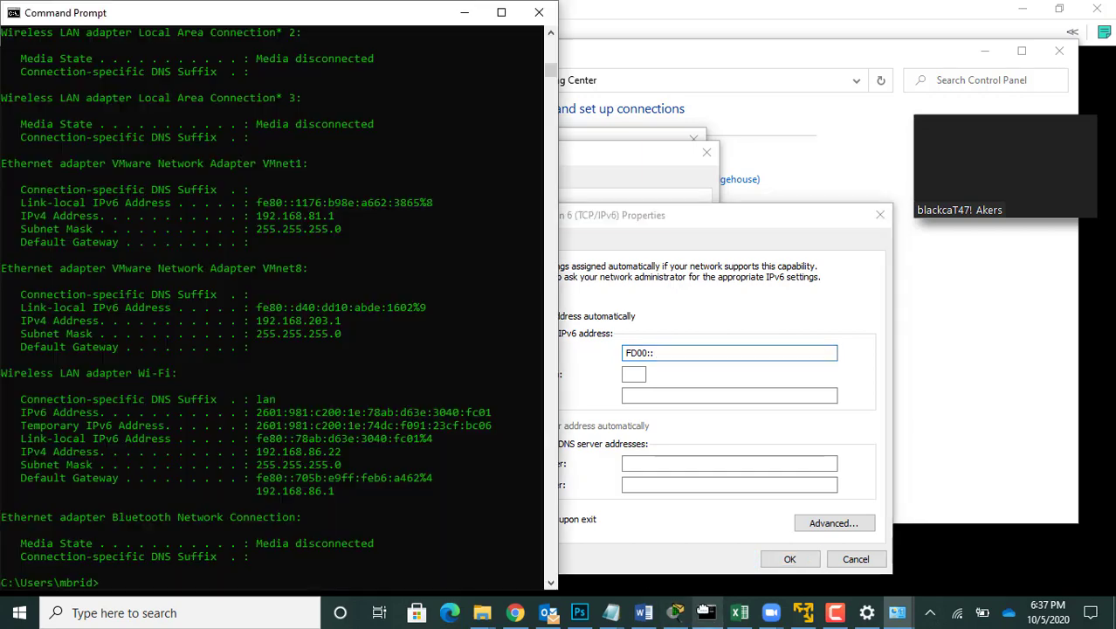
text(ipconf)
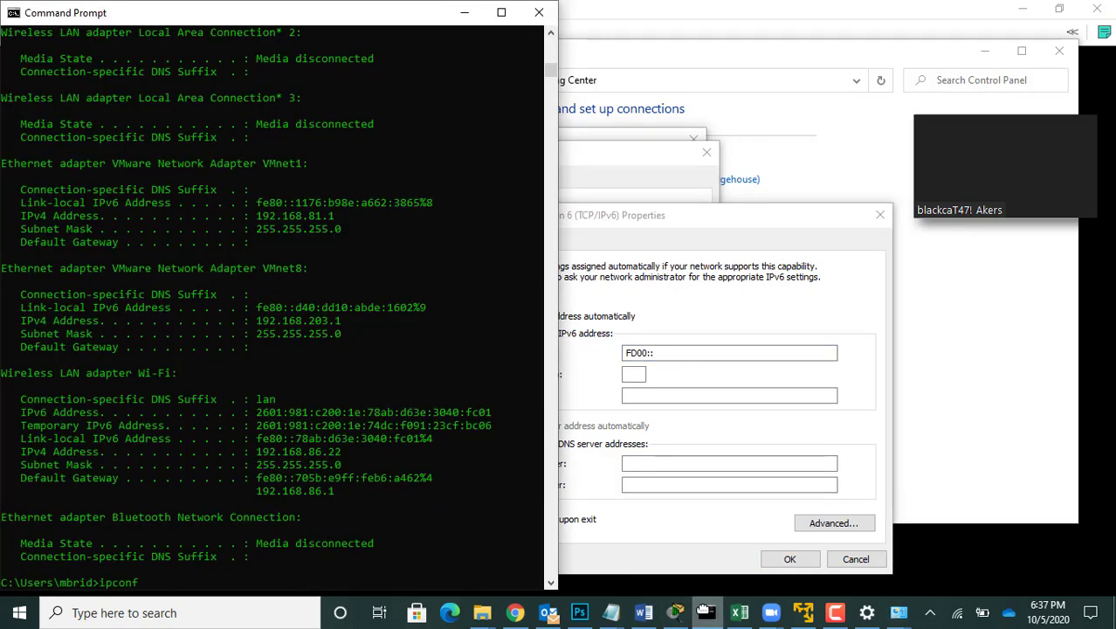
text(ig  /all)
key(Return)
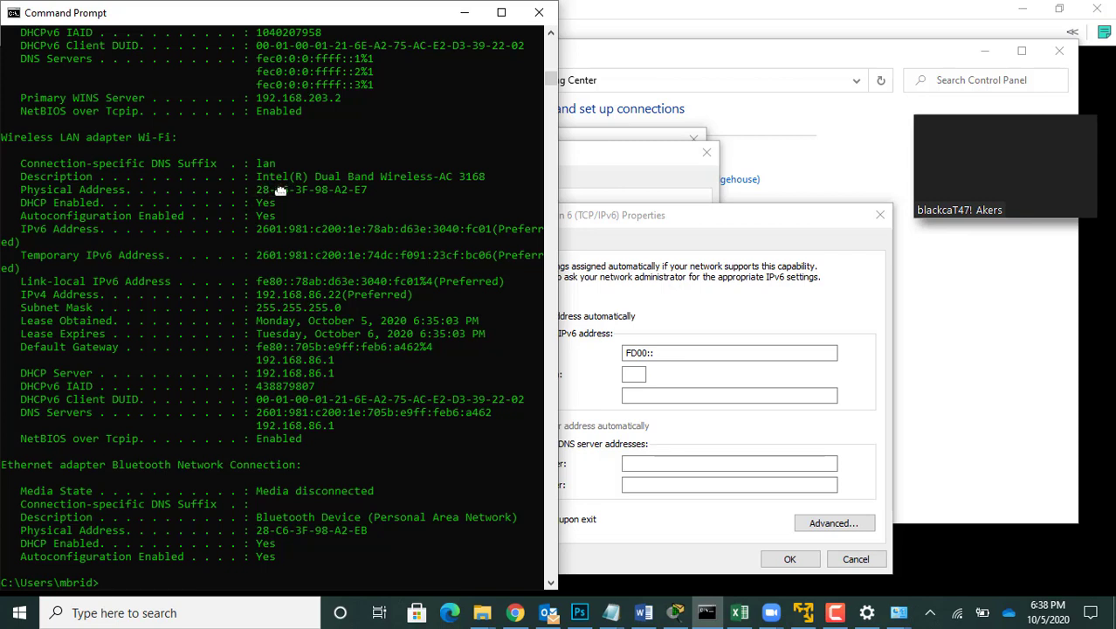
Step: Copy the last three bytes of the Wi-Fi physical address and complete the IPv6 address as FD00::98:A2:E7, using colons instead of hyphens
drag(315, 191, 360, 192)
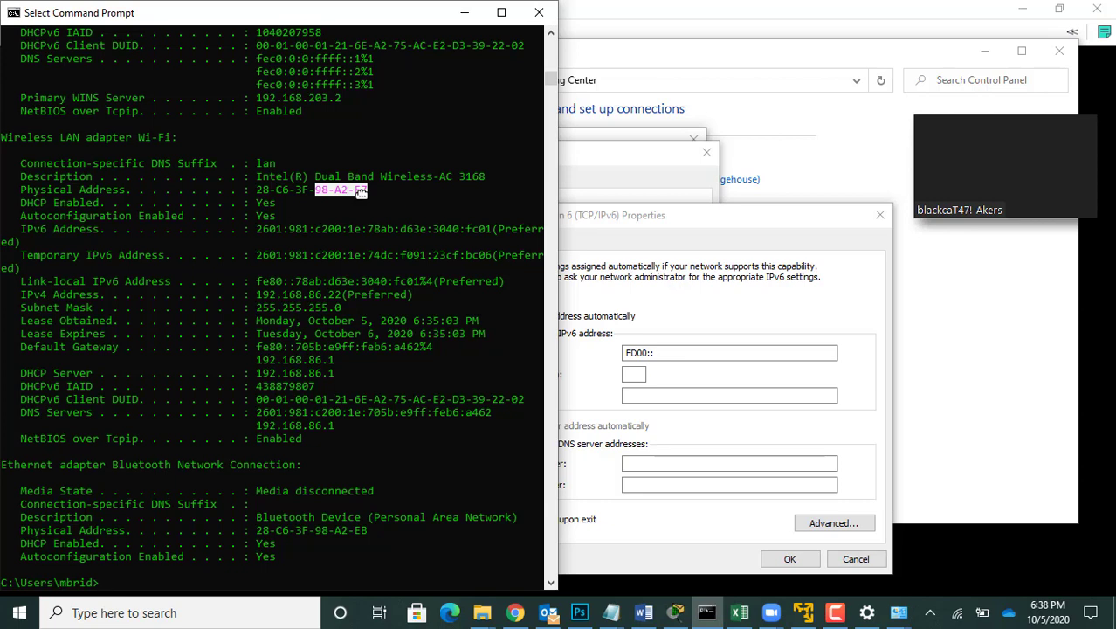
right_click(361, 191)
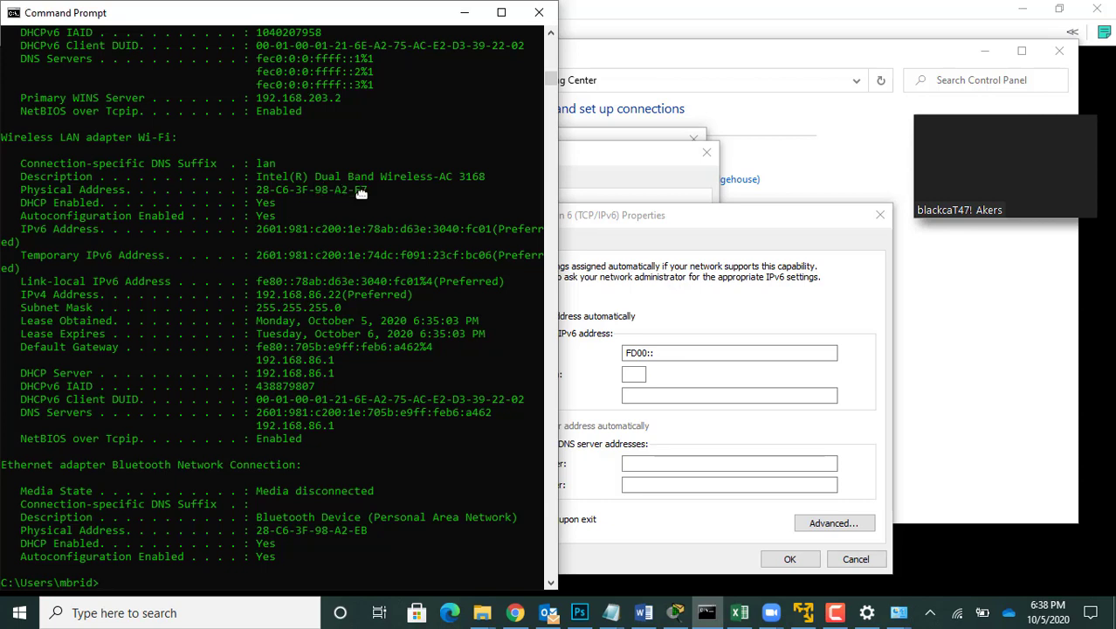
click(665, 352)
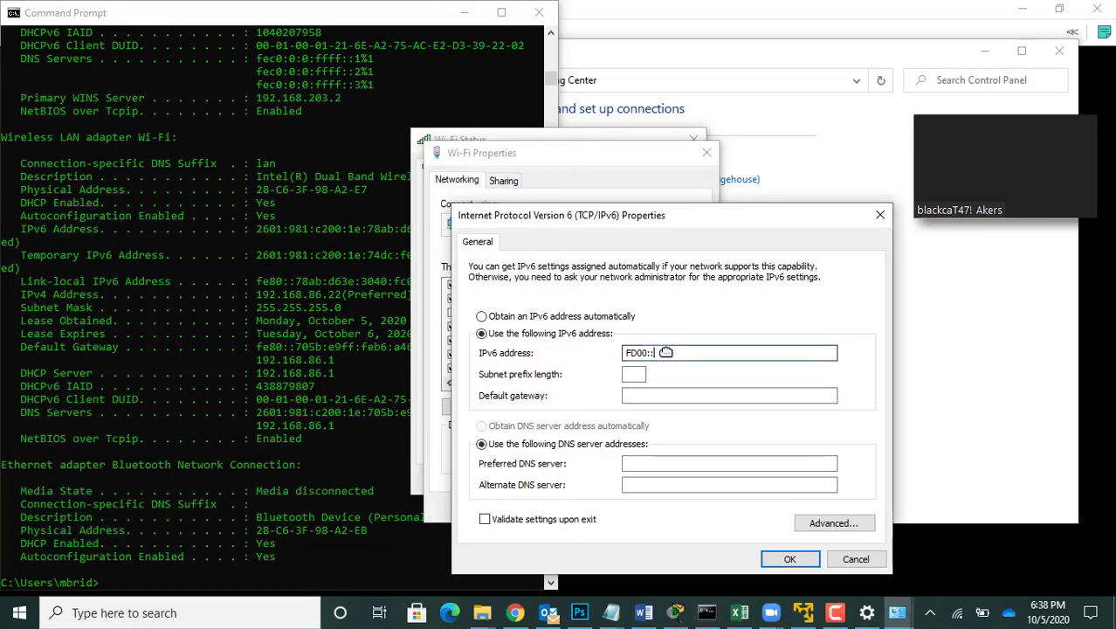
text(98-A2-E7)
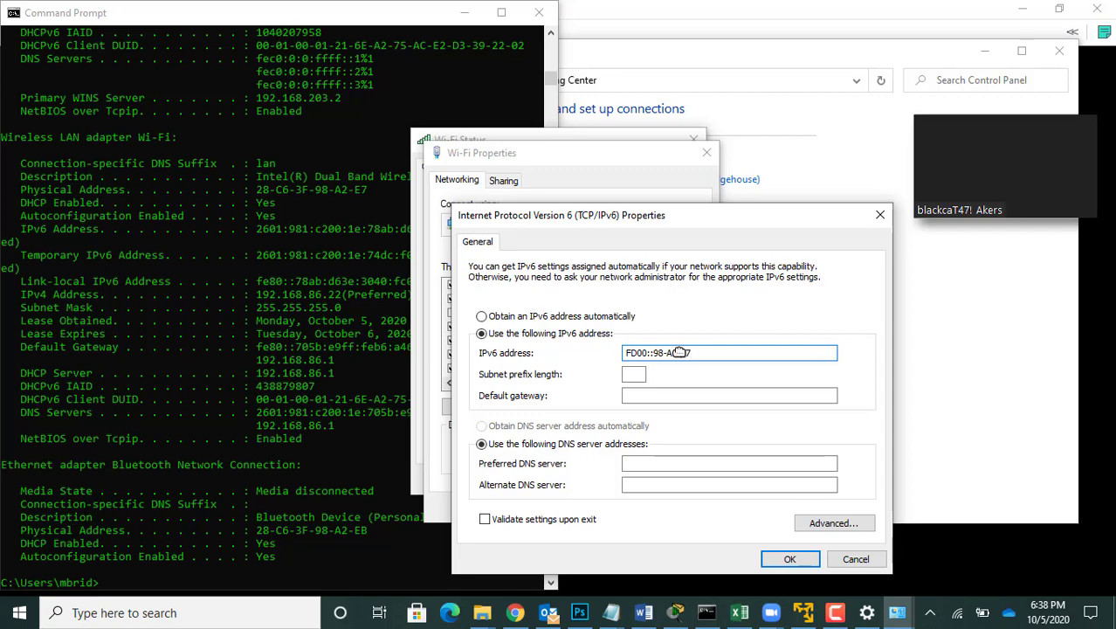
key(BackSpace)
text(:)
key(BackSpace)
text(:A2:)
Step: Use subnet prefix length 64, set the IPv6 default gateway to FD00::1, and confirm the IPv6 and Wi-Fi properties
click(636, 374)
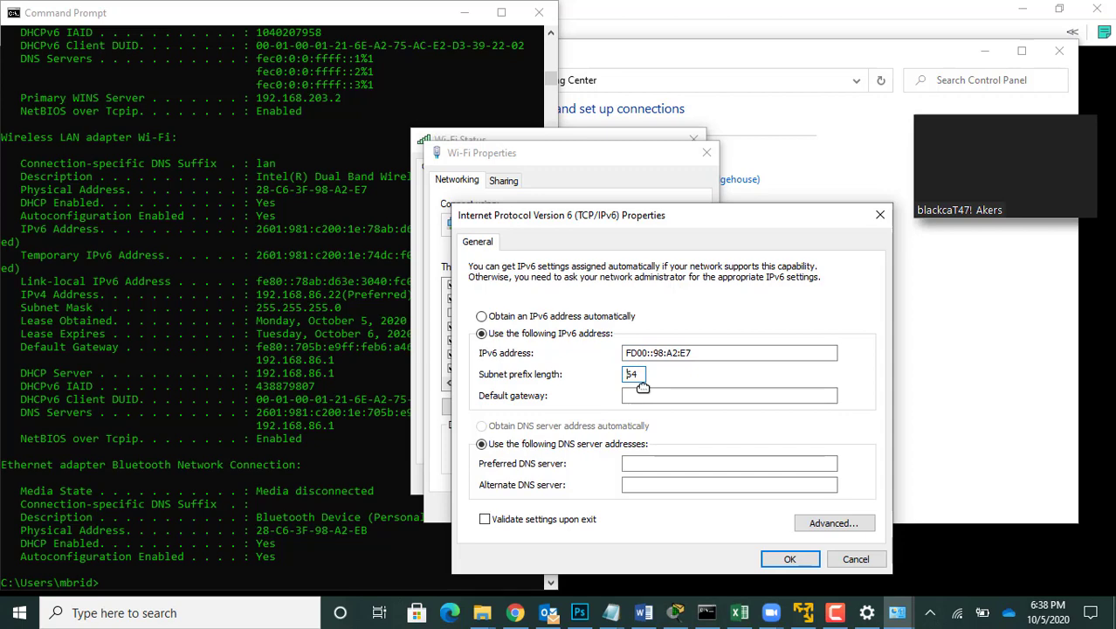
click(642, 397)
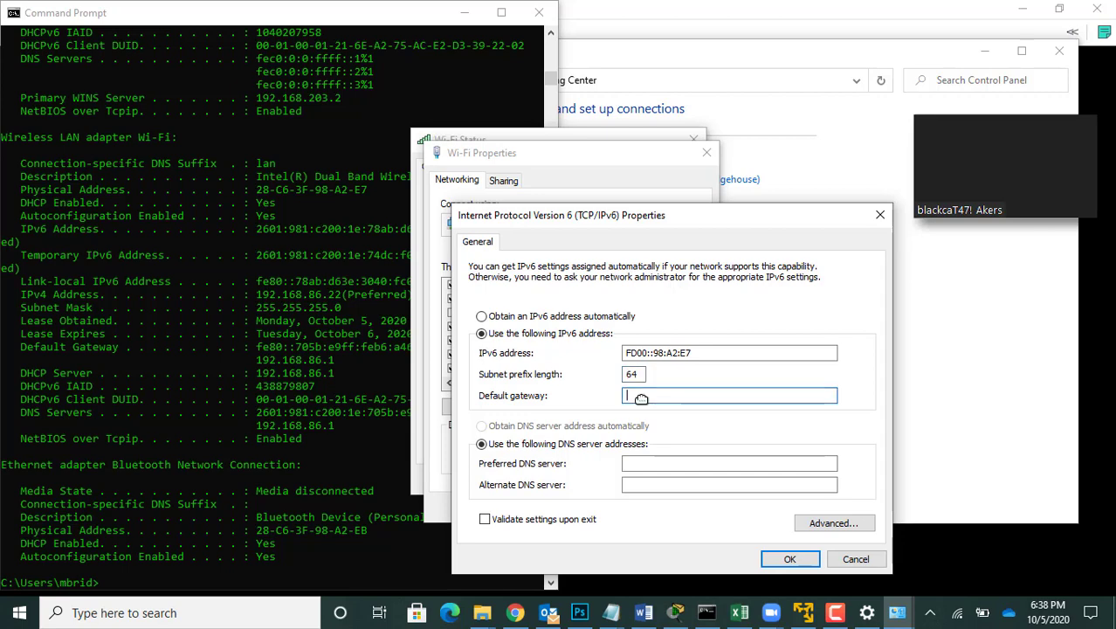
text(FD00::1)
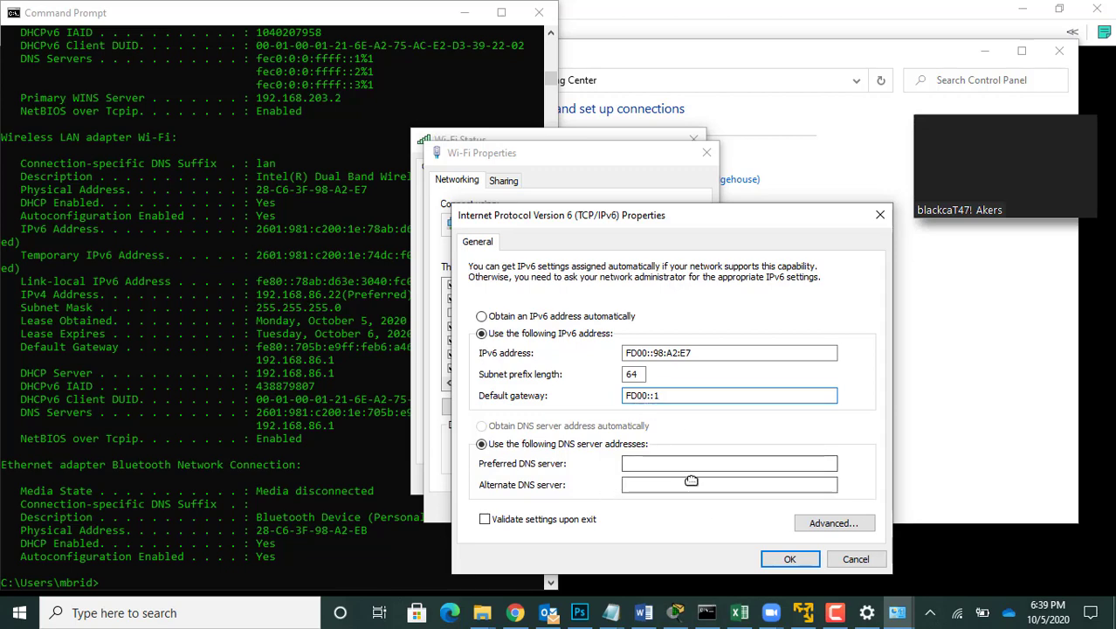
click(784, 555)
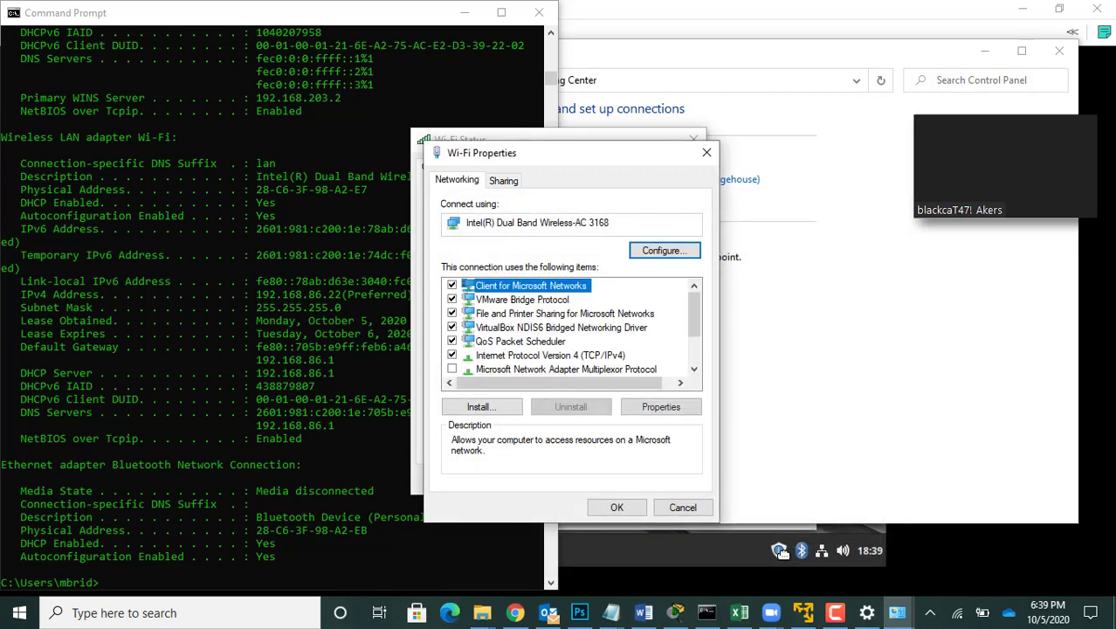
click(616, 506)
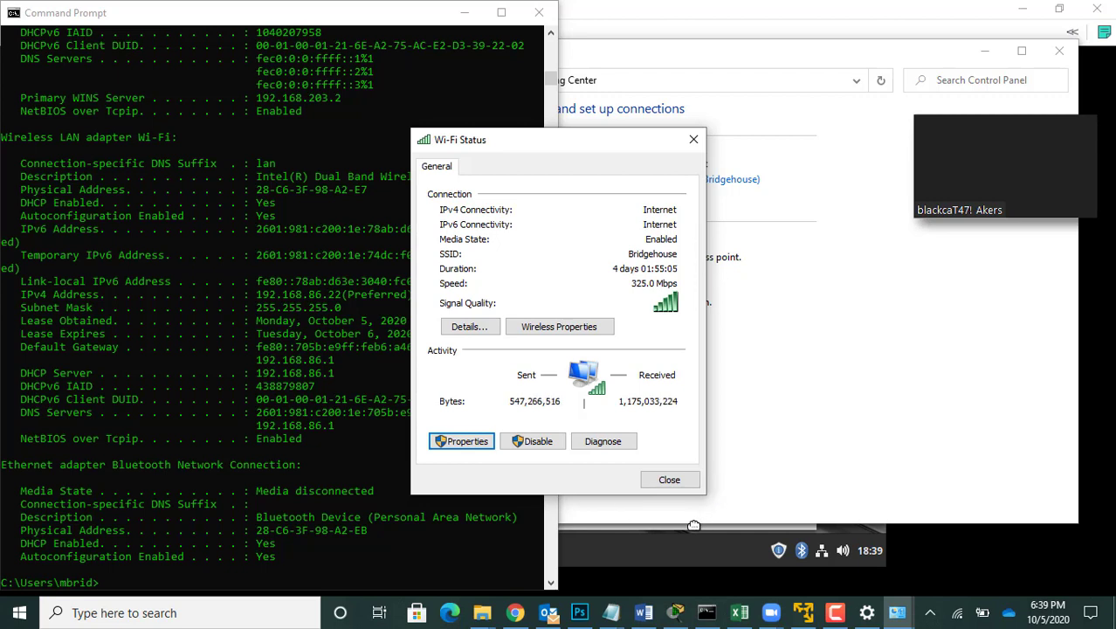
Step: Run ipconfig /all in the Command Prompt again to check the Wi-Fi adapter's IPv6 address and default gateway
click(126, 585)
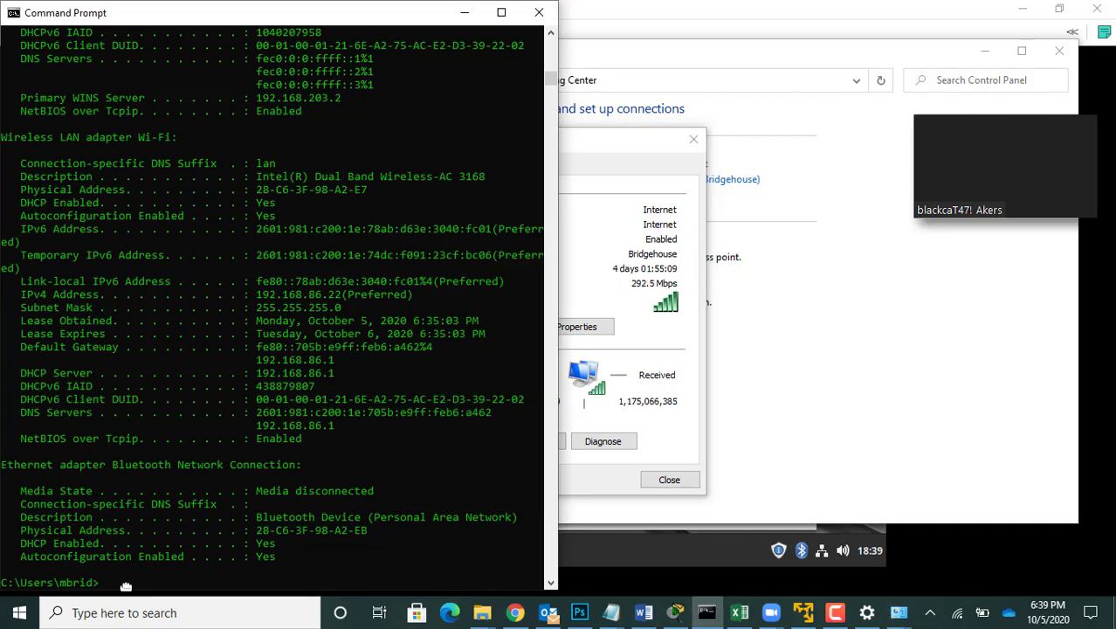
text(ipconfig /all)
key(Return)
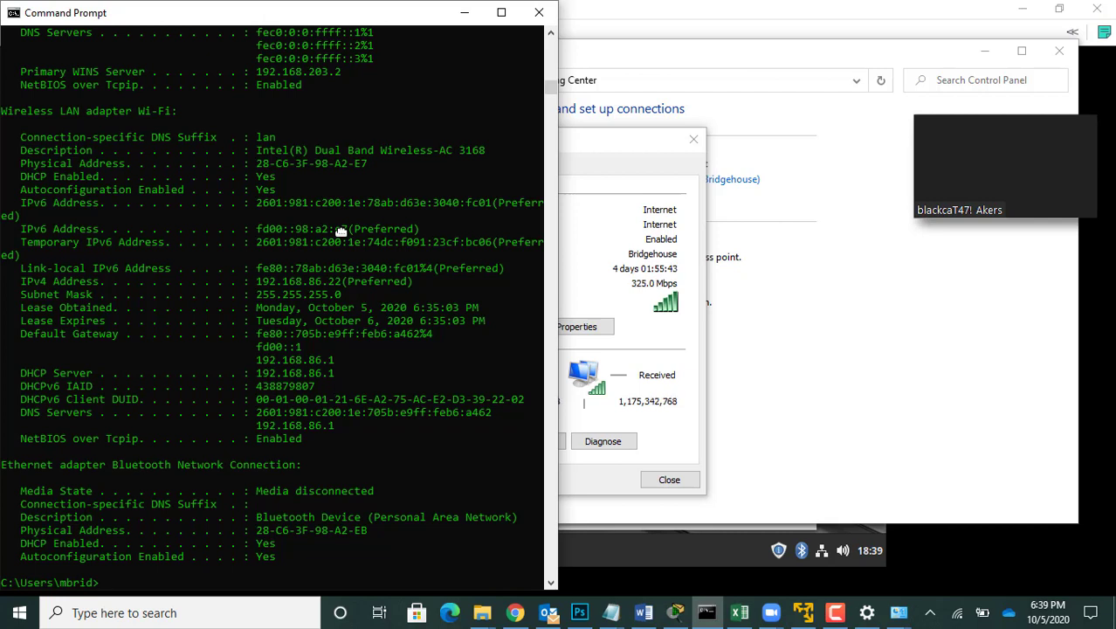
Step: Switch to the Linux Mint virtual machine and set the wired connection's IPv6 addressing to Manual
click(798, 615)
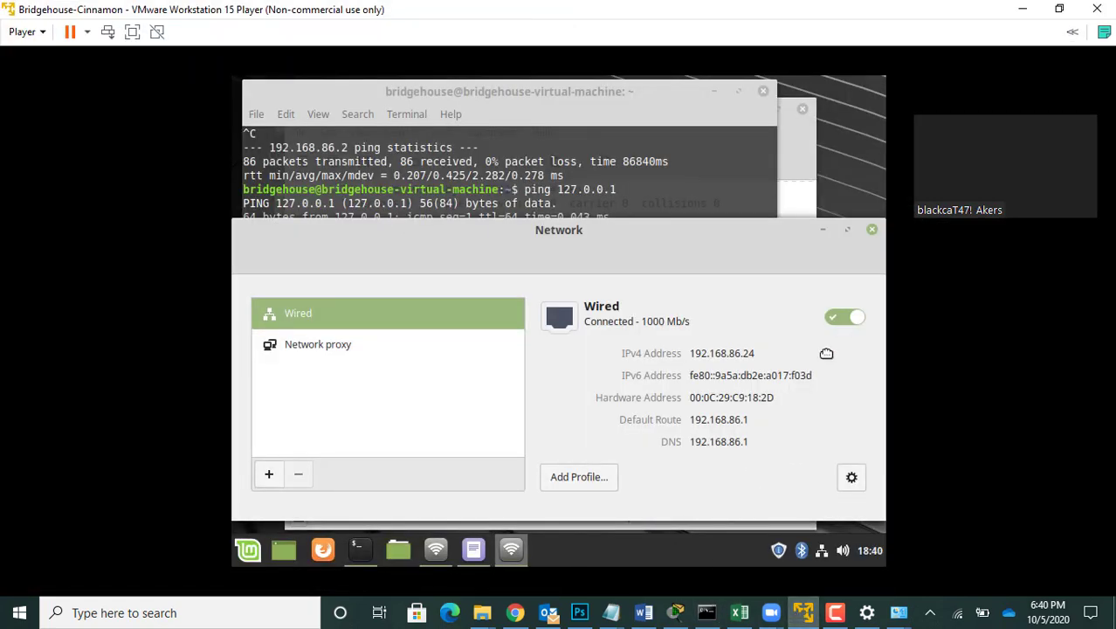
drag(758, 220, 754, 94)
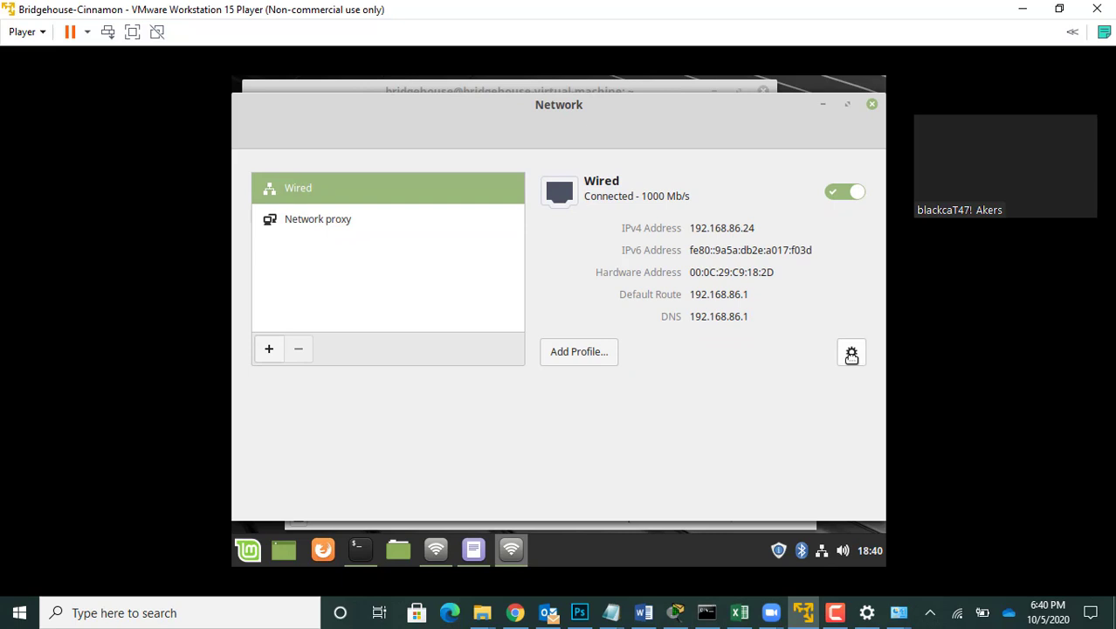
click(851, 353)
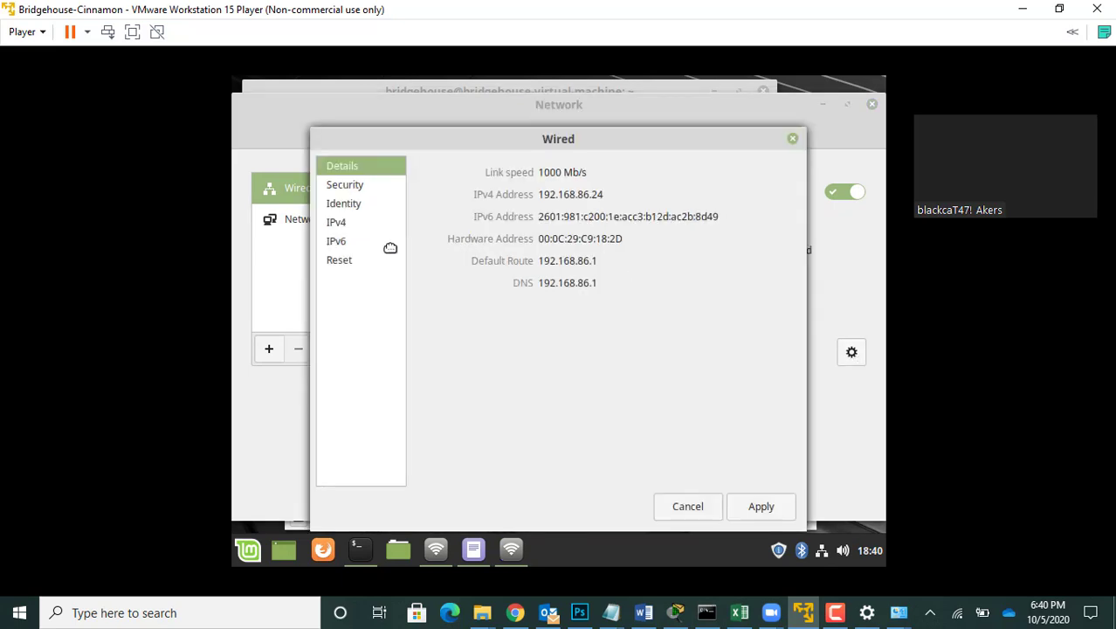
click(335, 242)
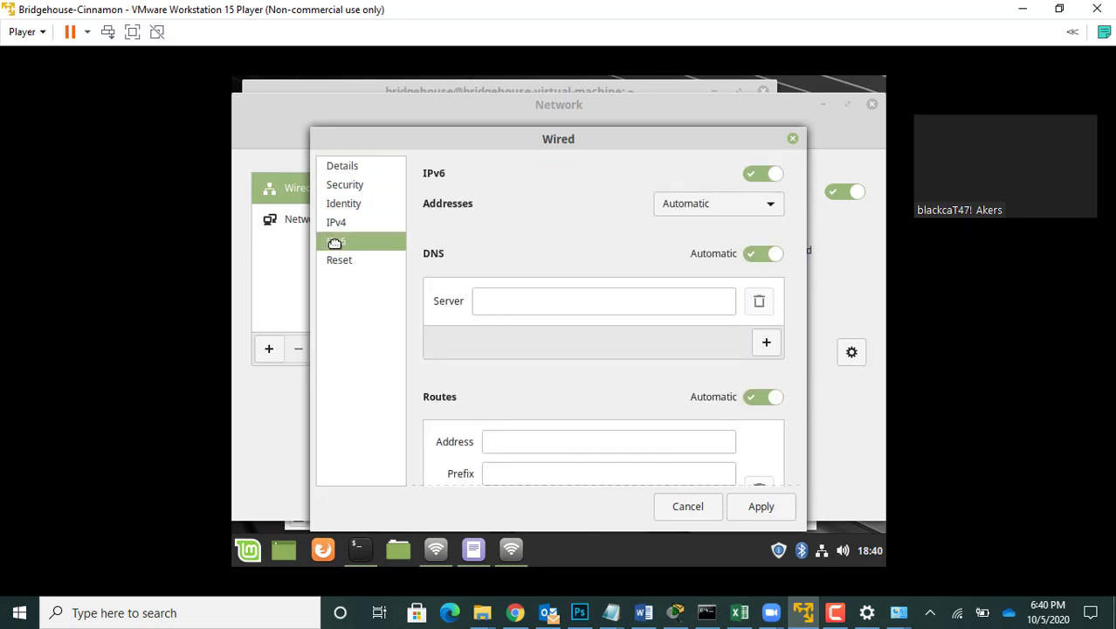
click(746, 211)
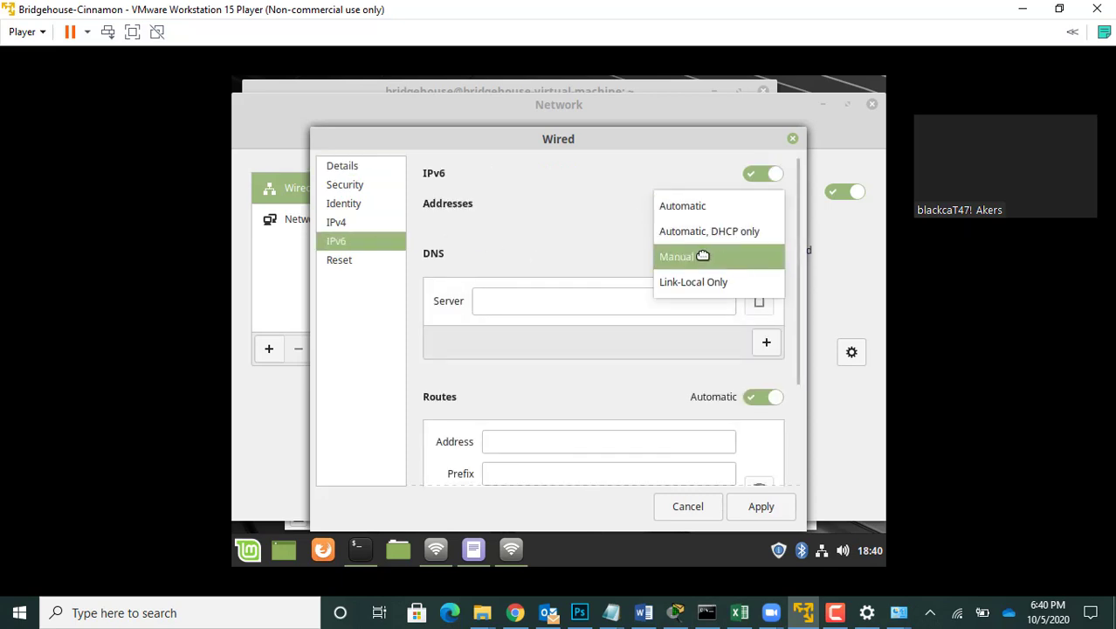
click(703, 255)
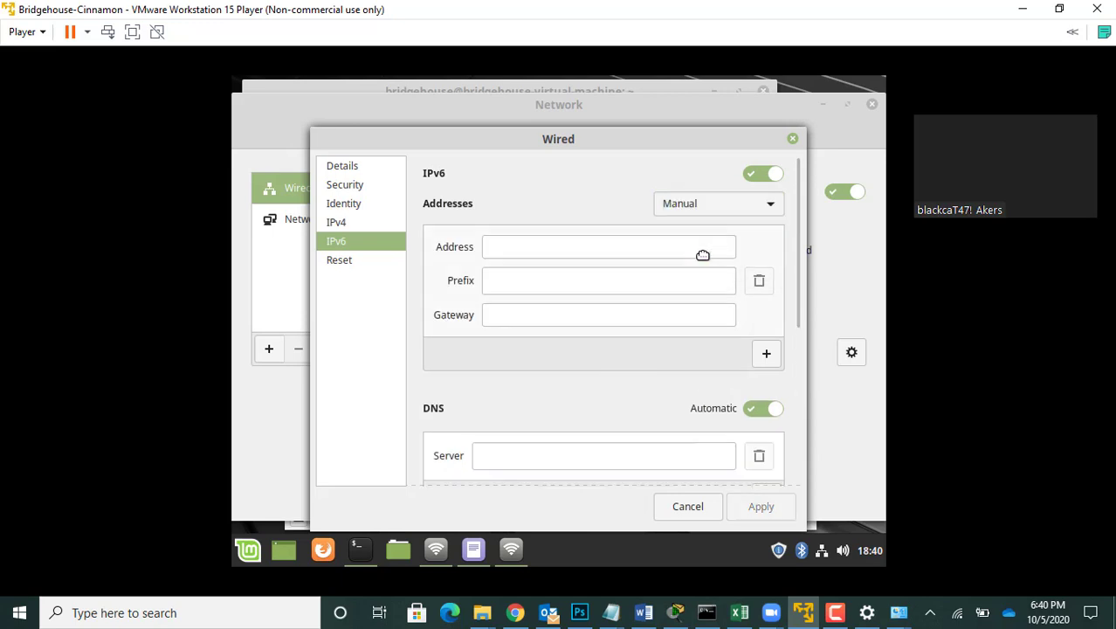
Step: Begin the wired connection's manual IPv6 address with fd00::
click(532, 247)
text(fd00)
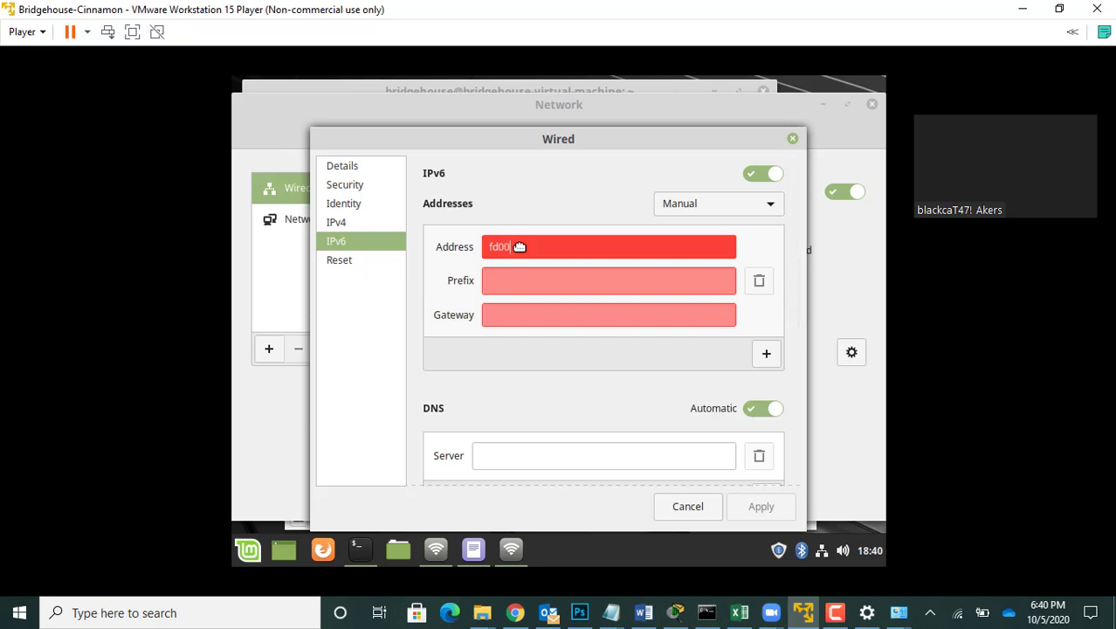
text(::)
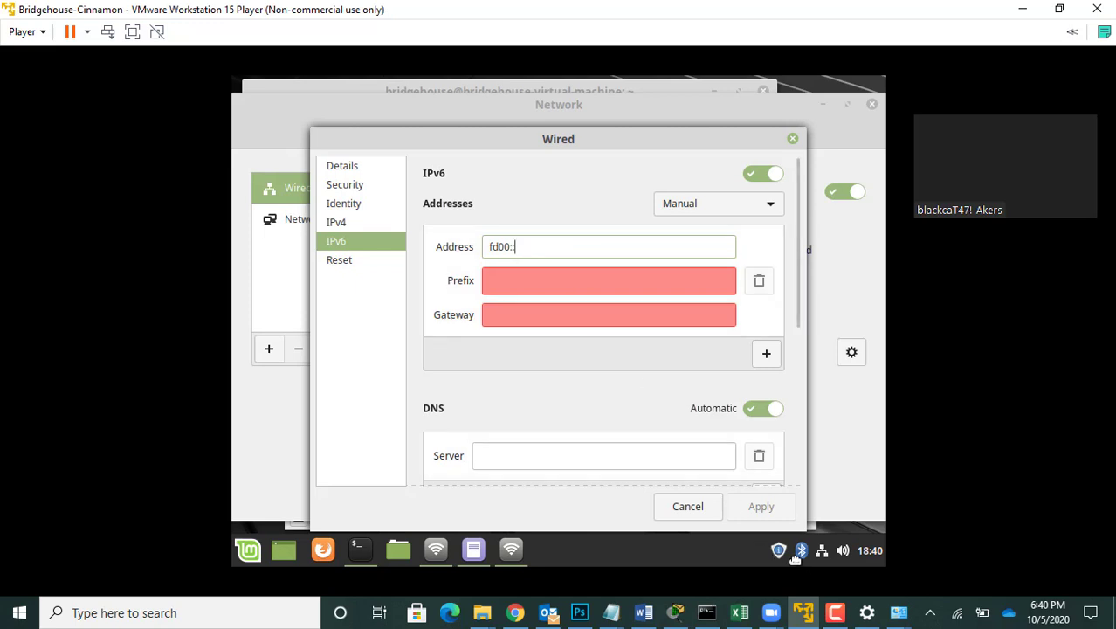
Step: Look up the wired adapter's hardware address in the terminal's earlier ifconfig output and in the Network window behind the Wired settings
click(355, 548)
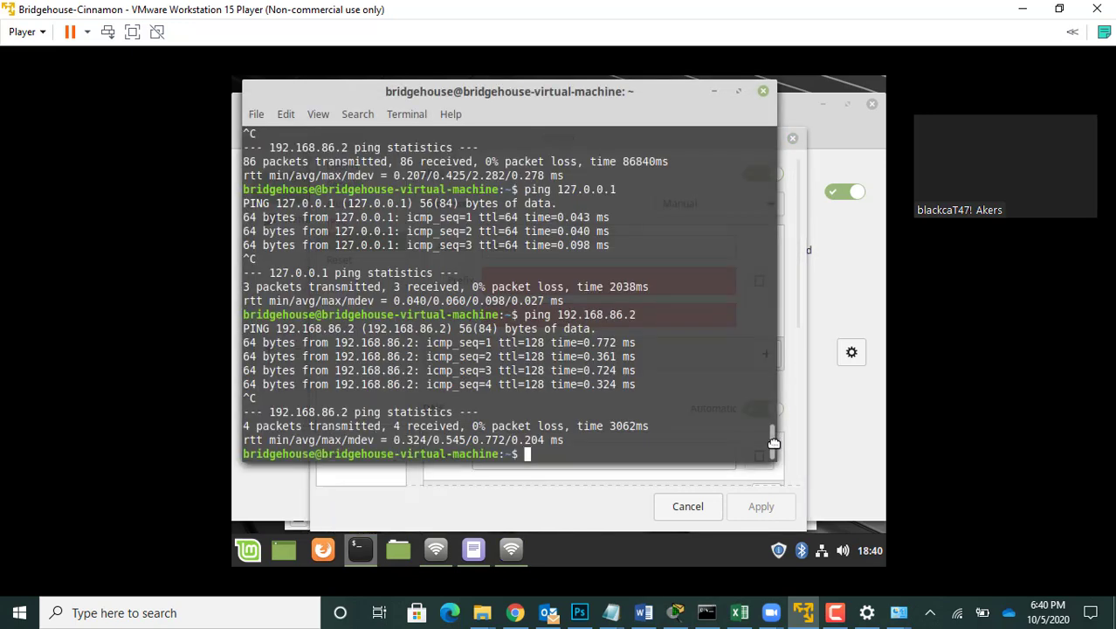
drag(774, 443, 771, 214)
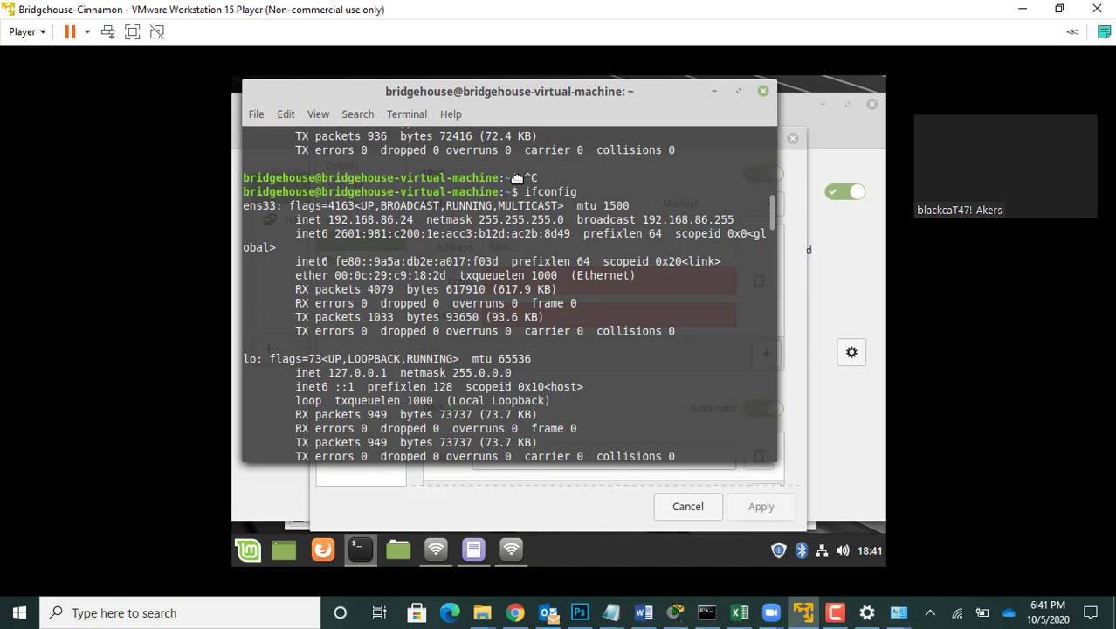
click(836, 241)
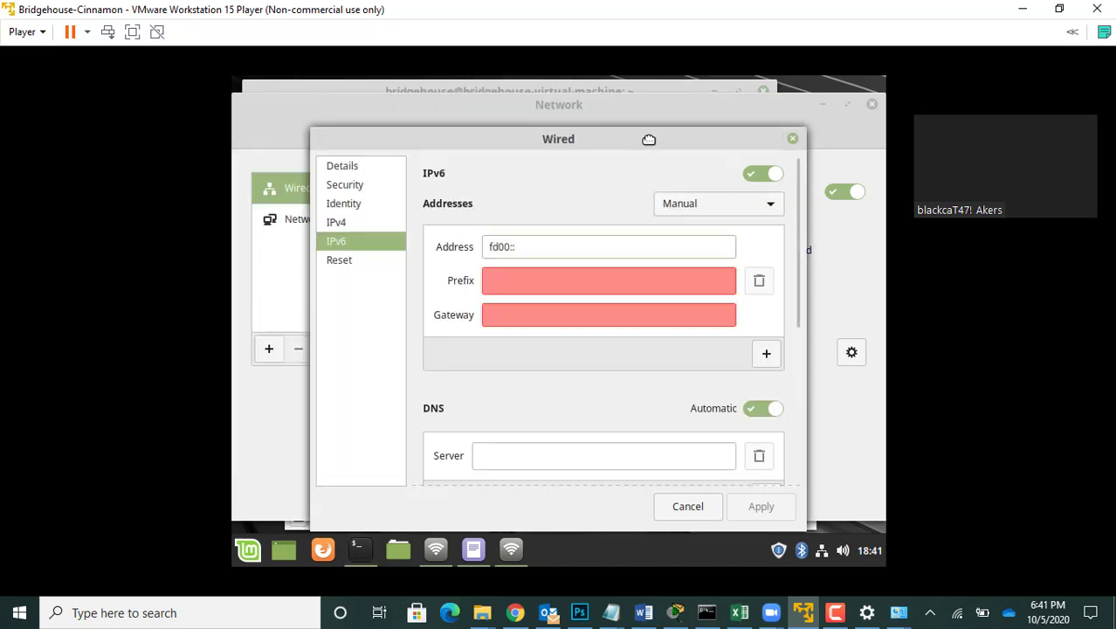
drag(648, 140, 738, 290)
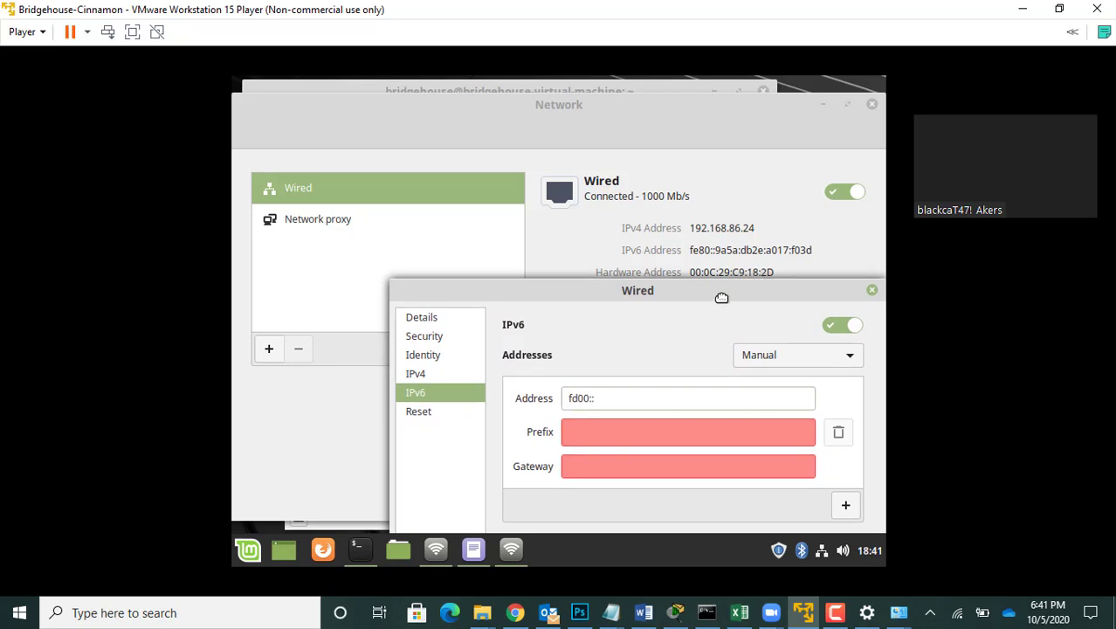
drag(718, 291, 602, 155)
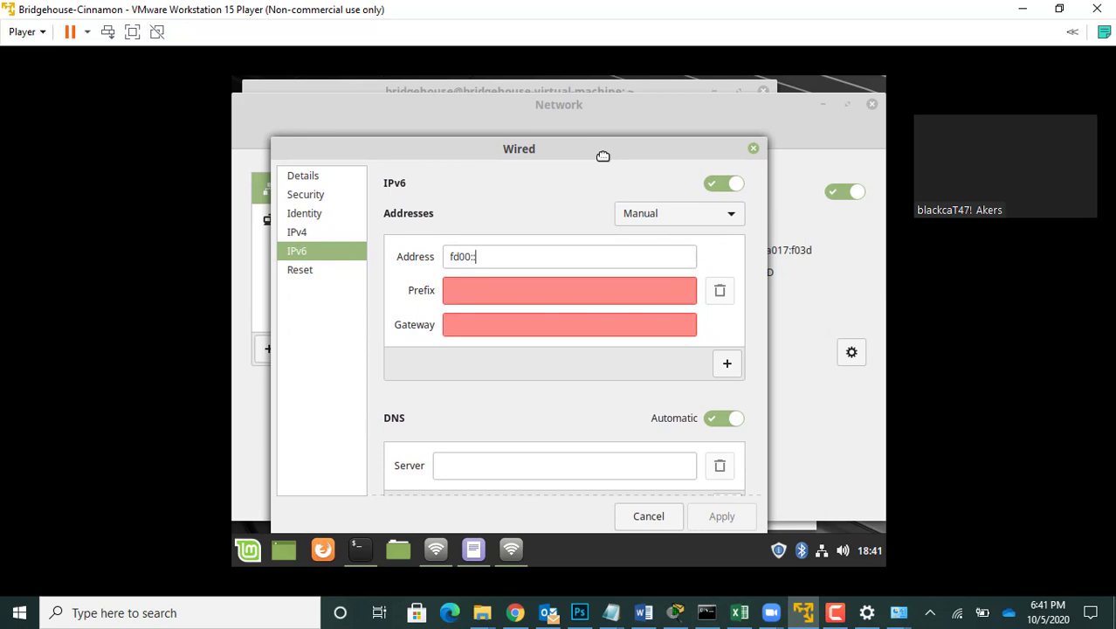
Step: Run ifconfig again in the Linux Mint terminal to look up ens33's hardware address
mouse_move(510, 554)
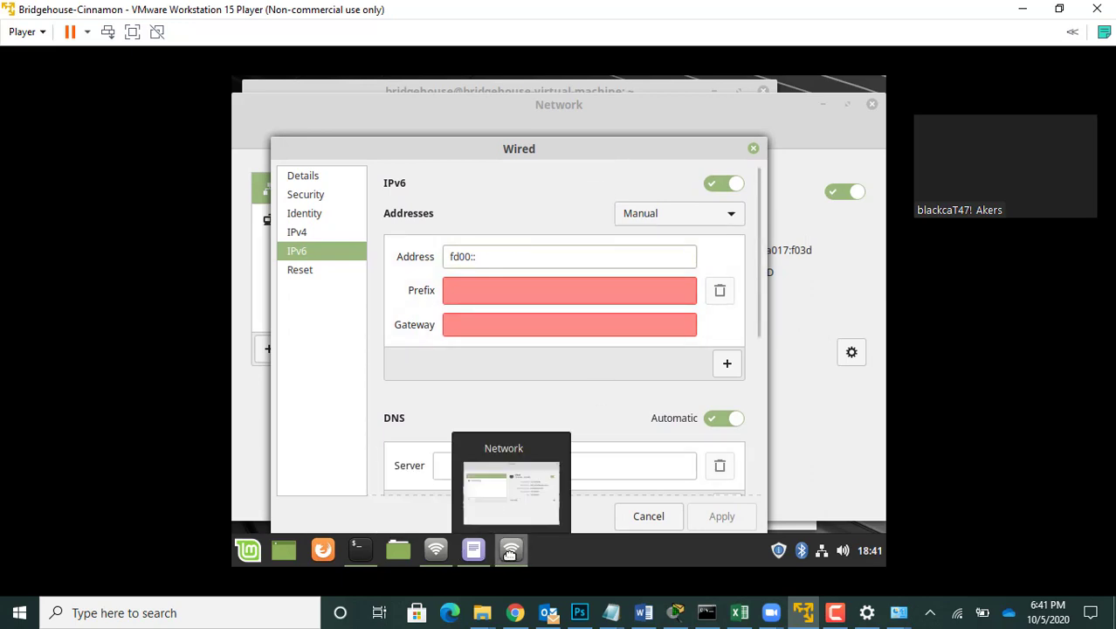
click(353, 545)
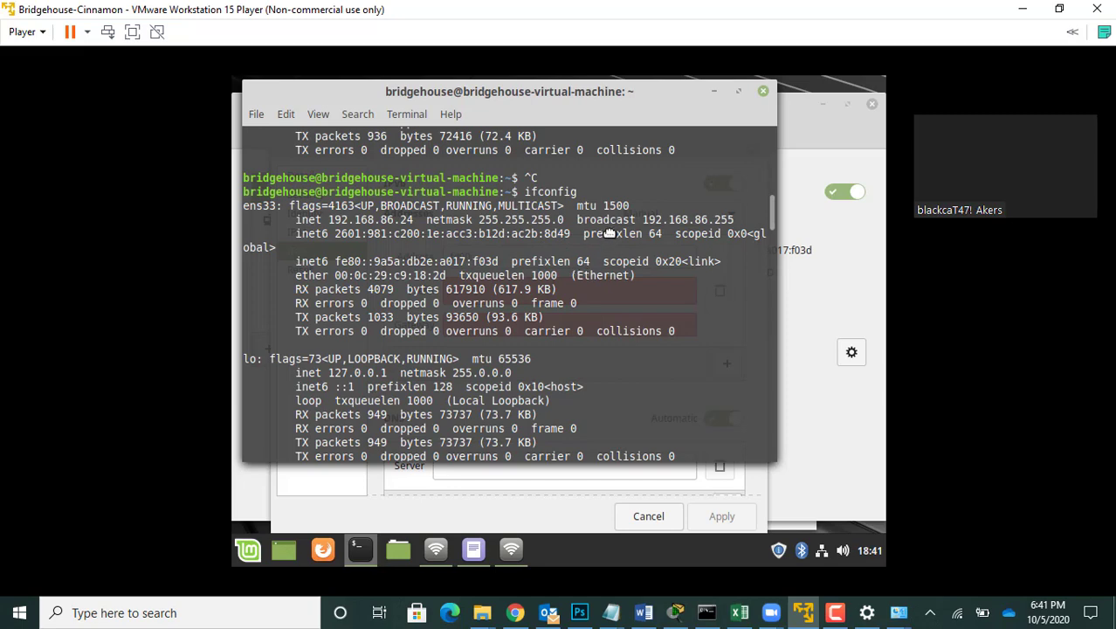
scroll(609, 233, down, 20)
text(ifconfig)
key(Return)
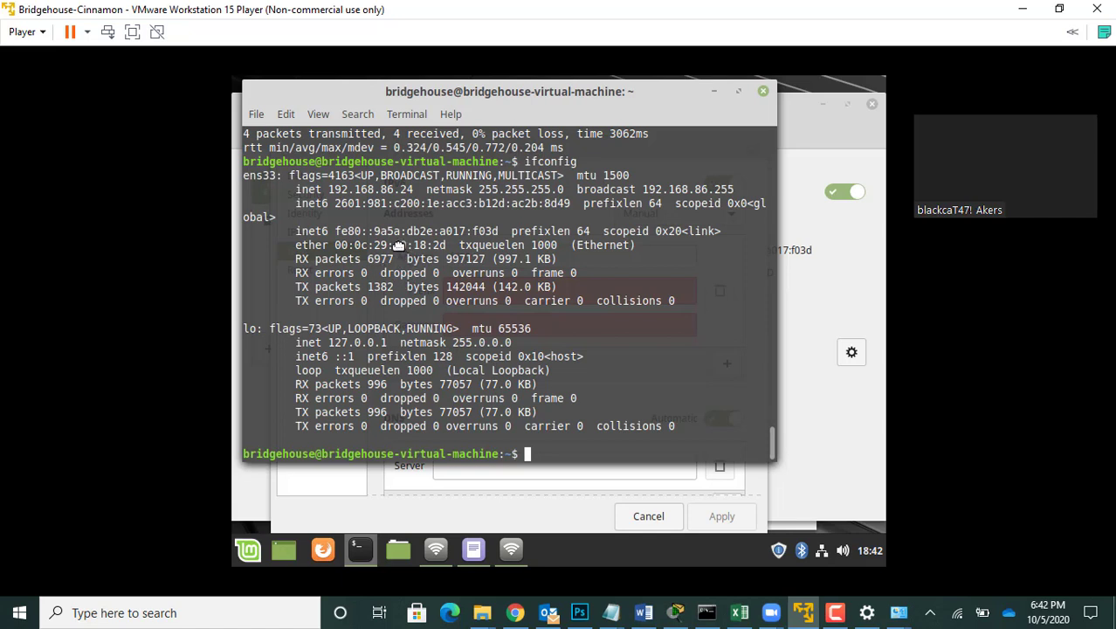
Step: Copy the last three byte pairs of ens33's hardware address and complete the wired connection's manual IPv6 address as fd00::c9:18:2d
drag(394, 246, 449, 247)
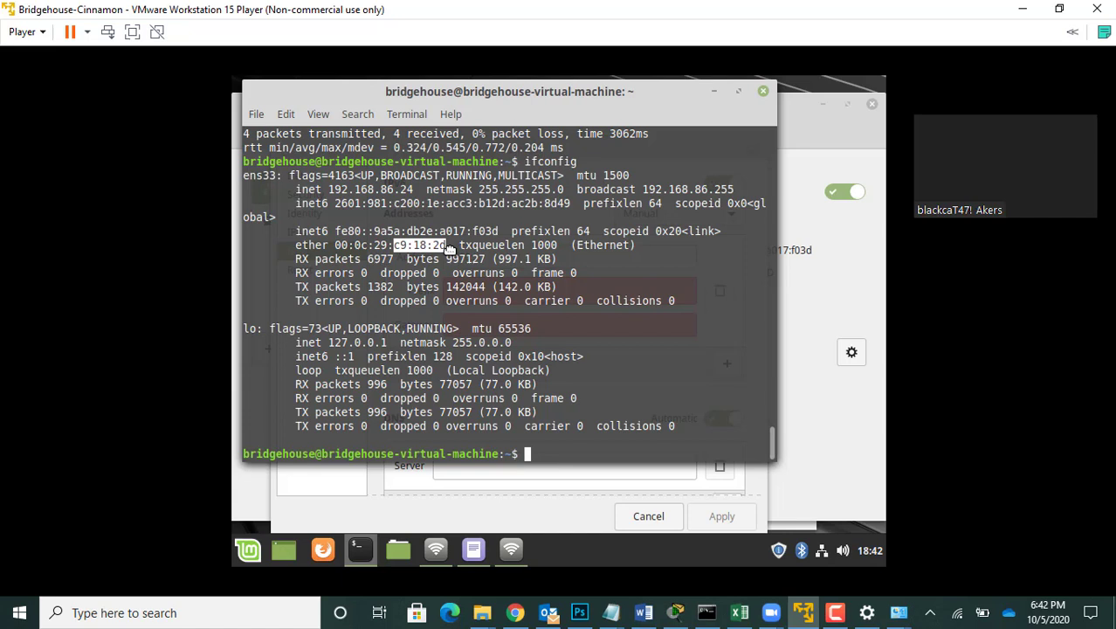
right_click(425, 248)
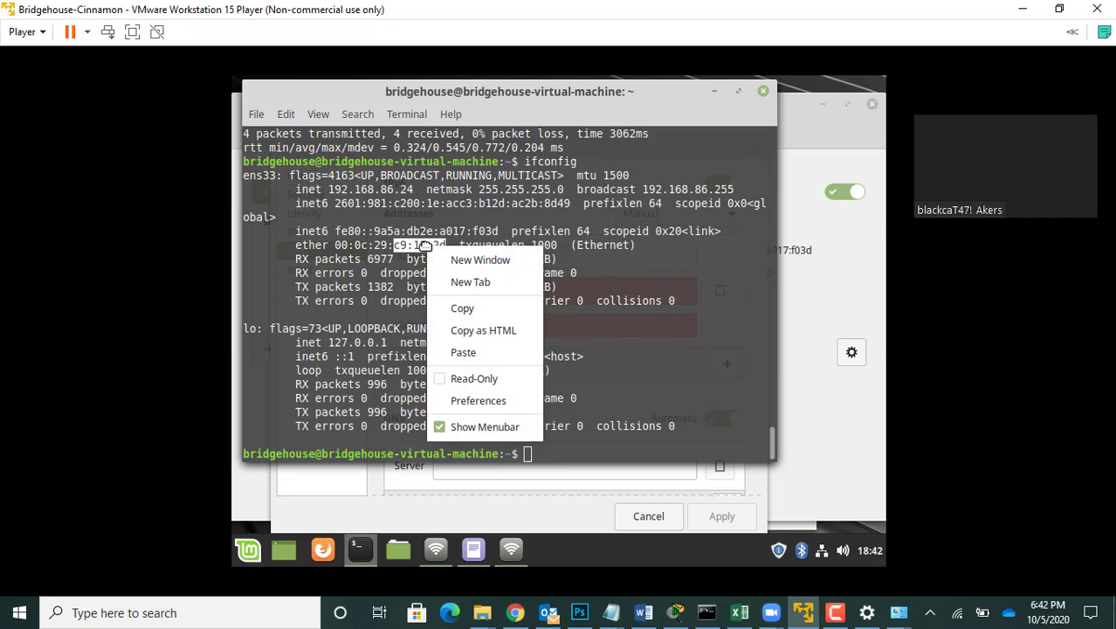
click(462, 307)
click(854, 280)
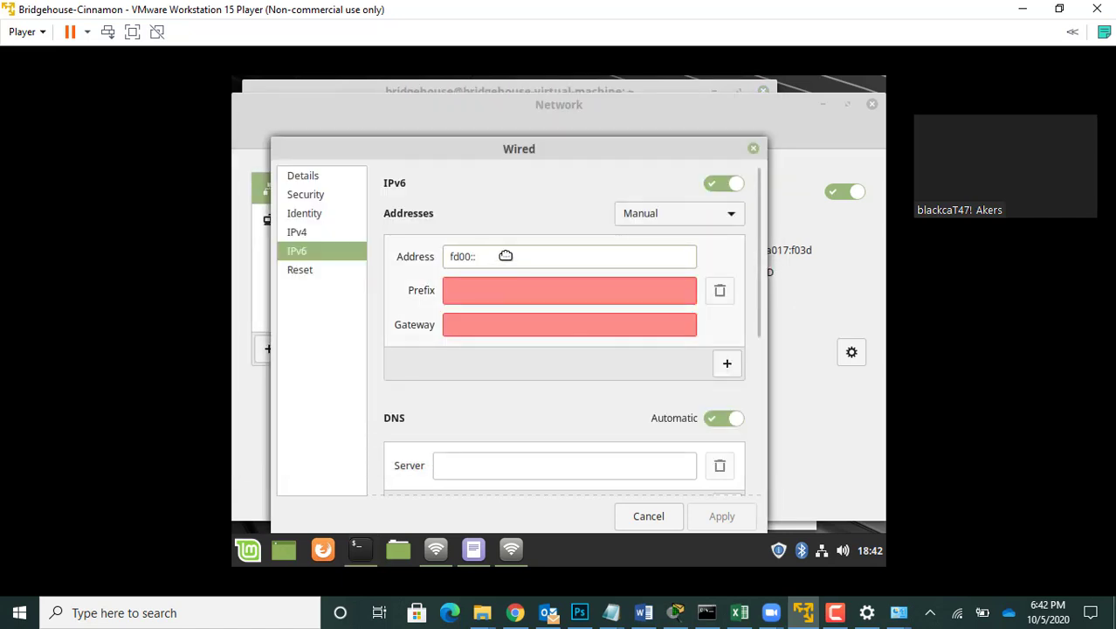
text(c9:18)
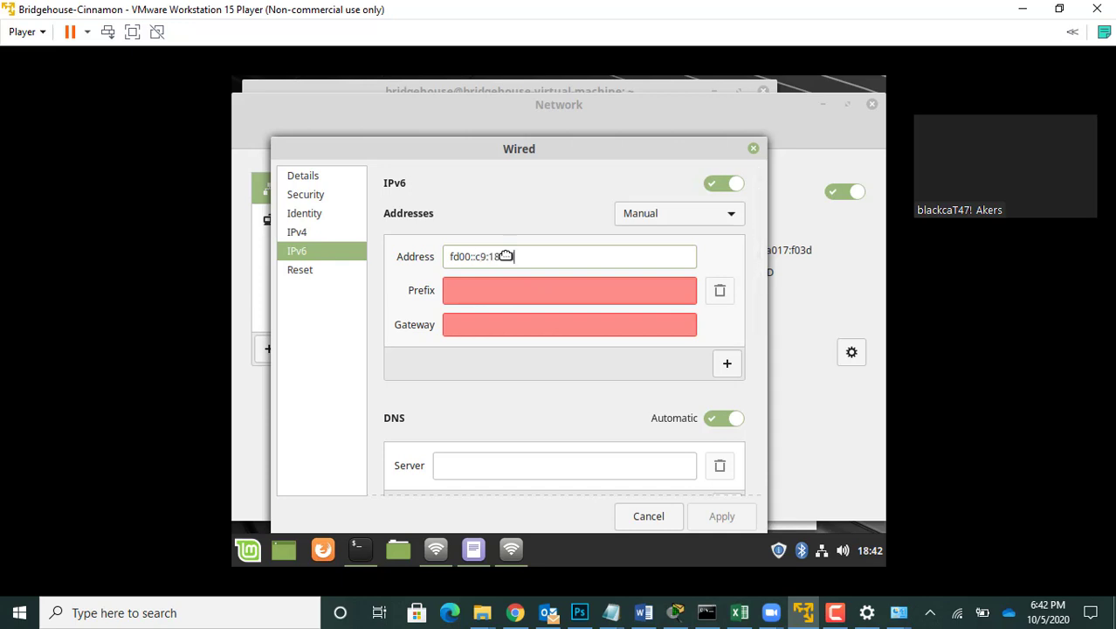
text(:2d)
Step: Set the wired connection's IPv6 prefix to 64 and gateway to fd00::1, and apply the settings
click(477, 289)
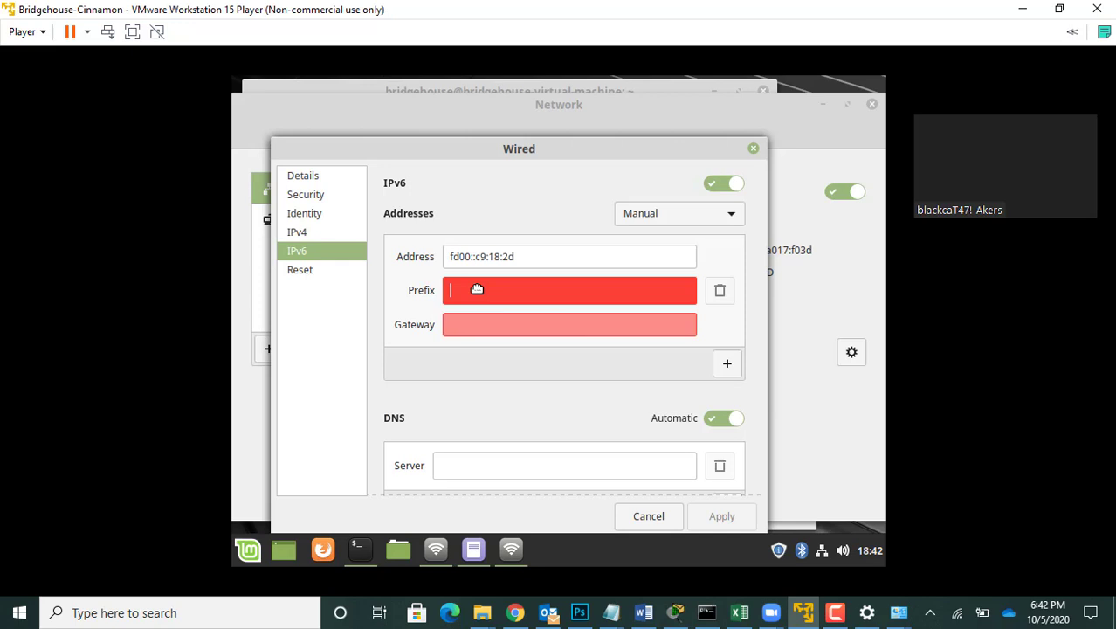
text(64)
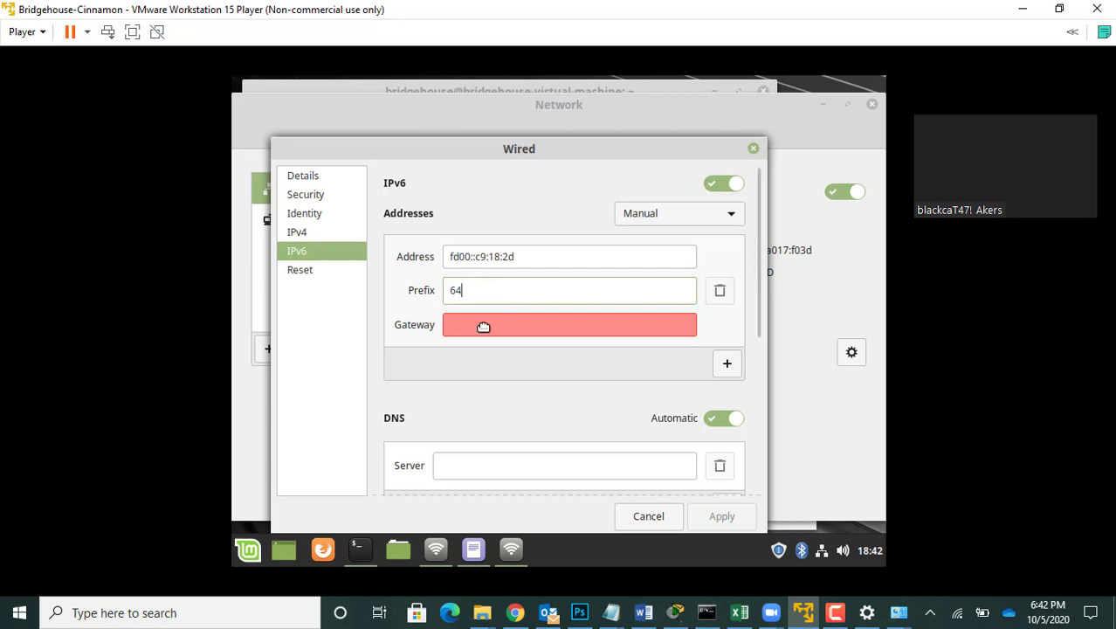
click(483, 325)
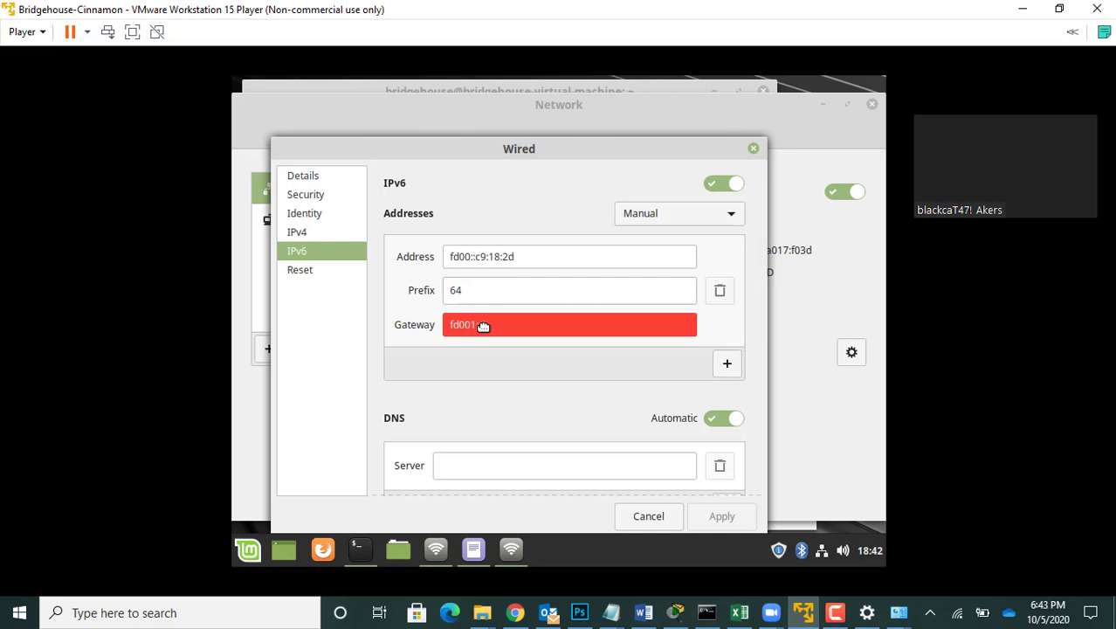
text(fd00::1)
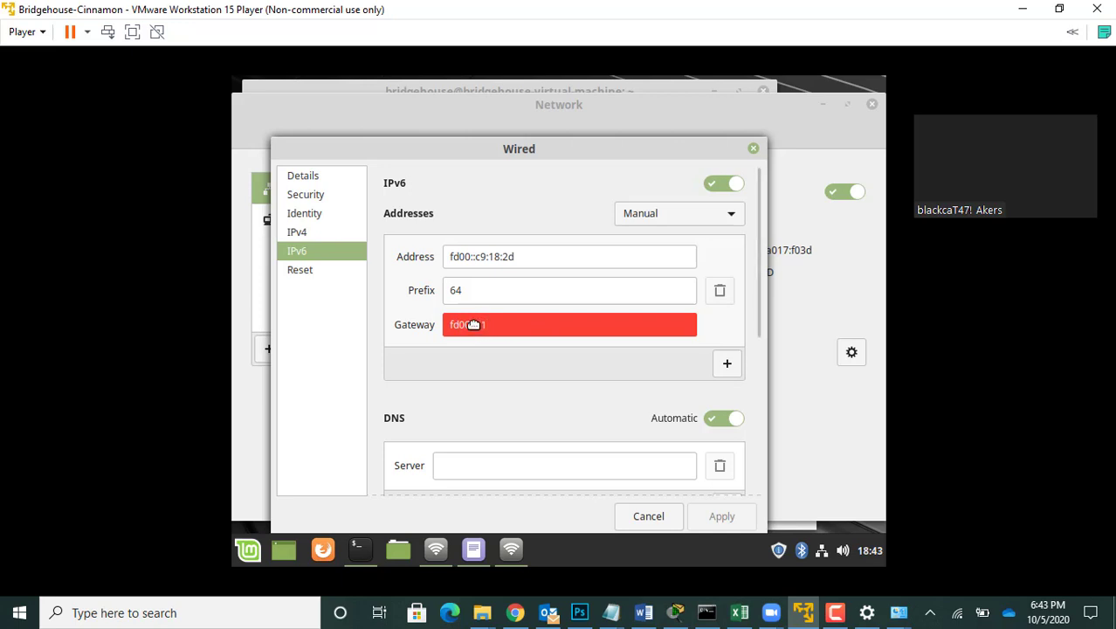
click(472, 324)
text(1)
key(BackSpace)
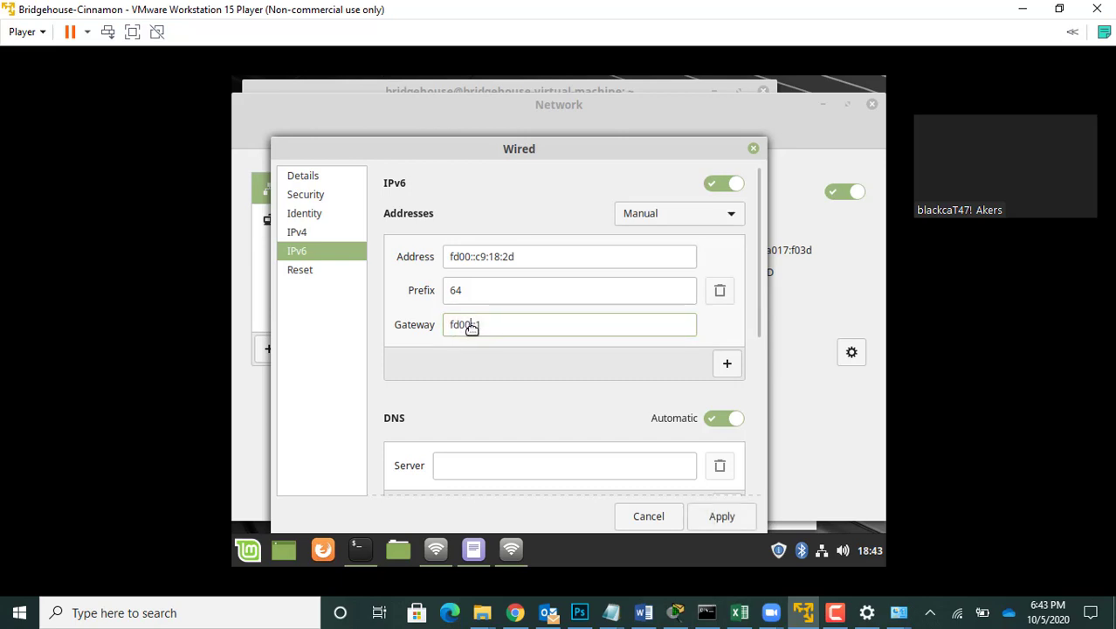
click(725, 517)
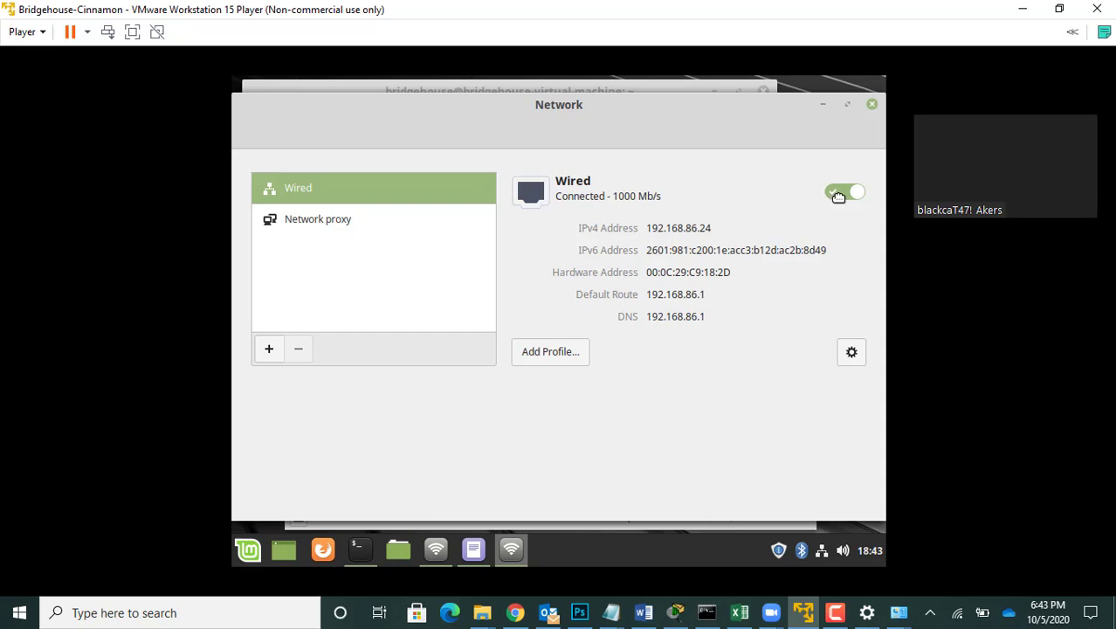
Step: Turn the wired connection off and on again, and rerun ifconfig in the terminal to check its IPv6 address
click(839, 193)
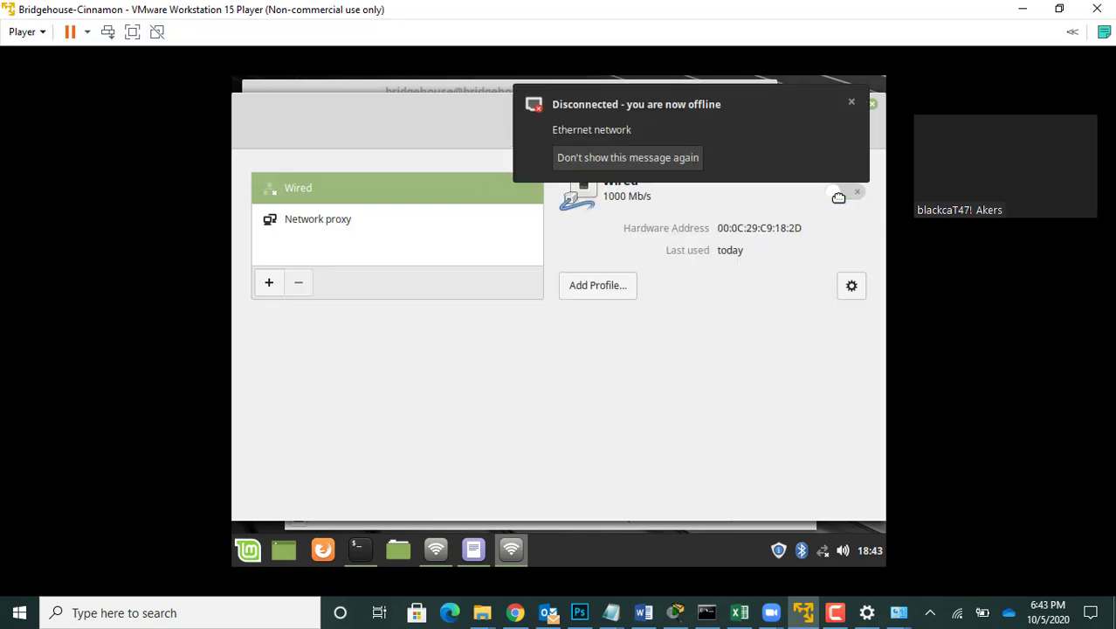
click(839, 192)
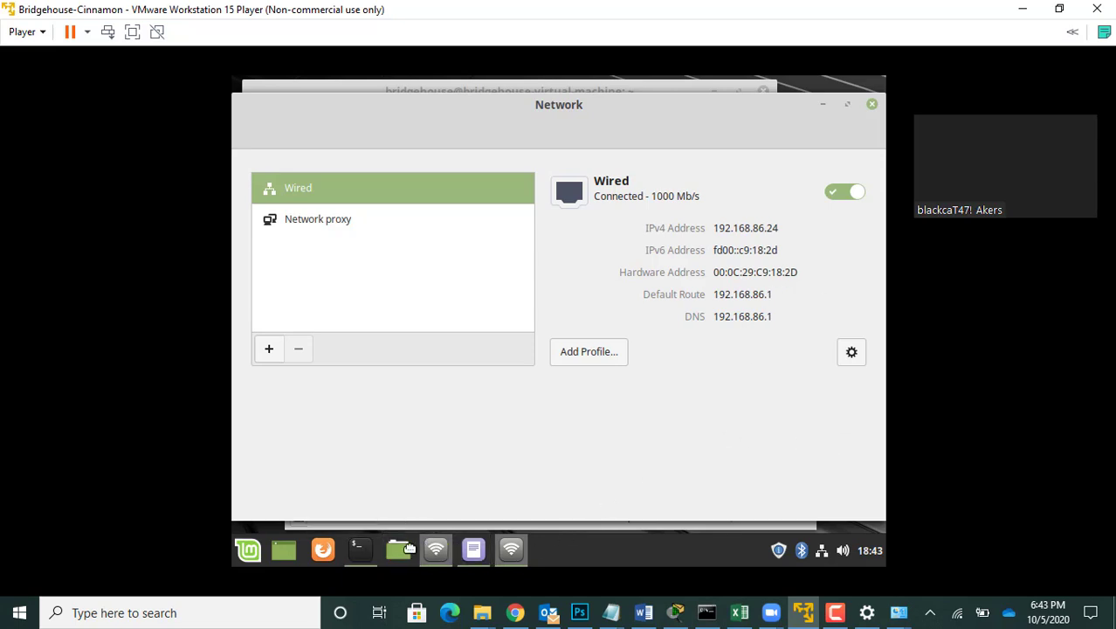
click(363, 549)
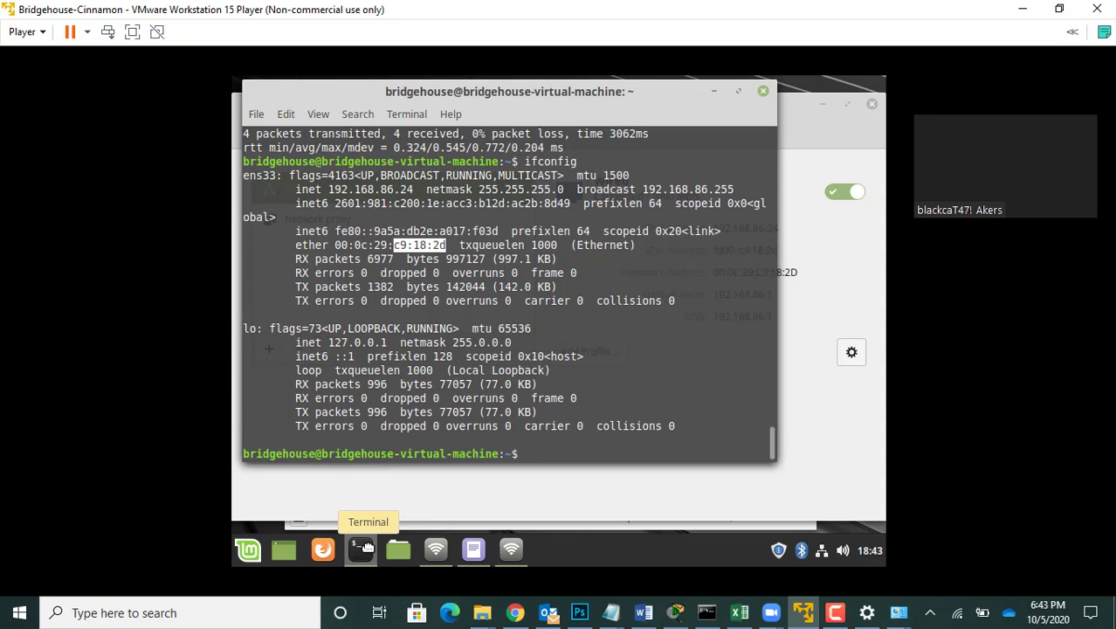
key(Up)
key(Return)
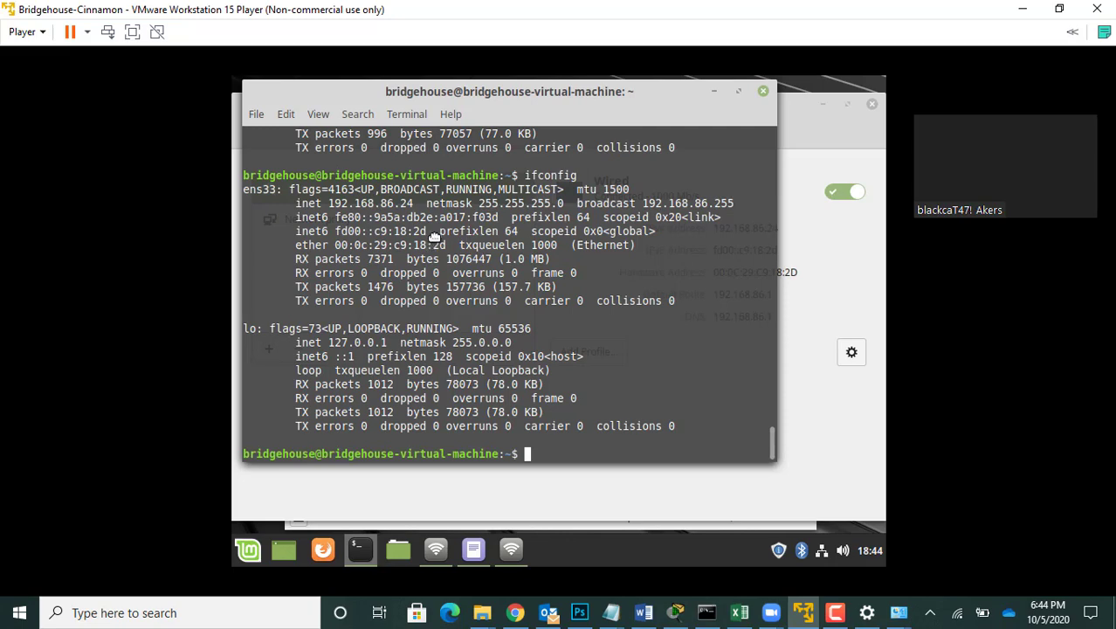
Step: Place the virtual machine beside the Command Prompt and test the Windows host from the Mint terminal with ping6 fd00::98:a2:e7, stopping after four replies
drag(555, 9, 1114, 87)
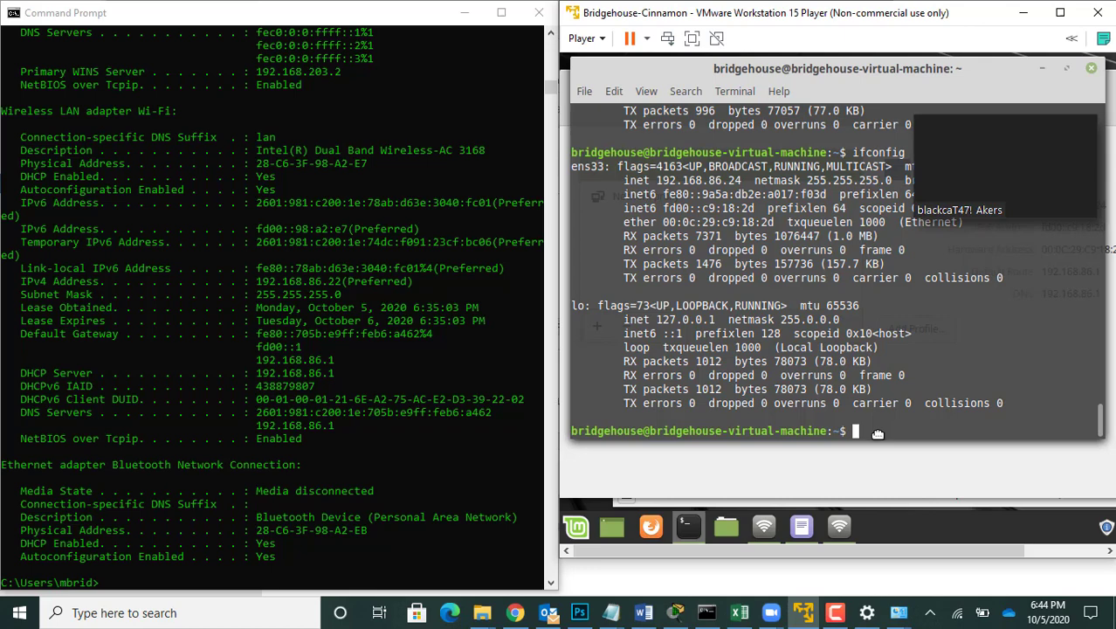
text(ping6)
text(fd00::)
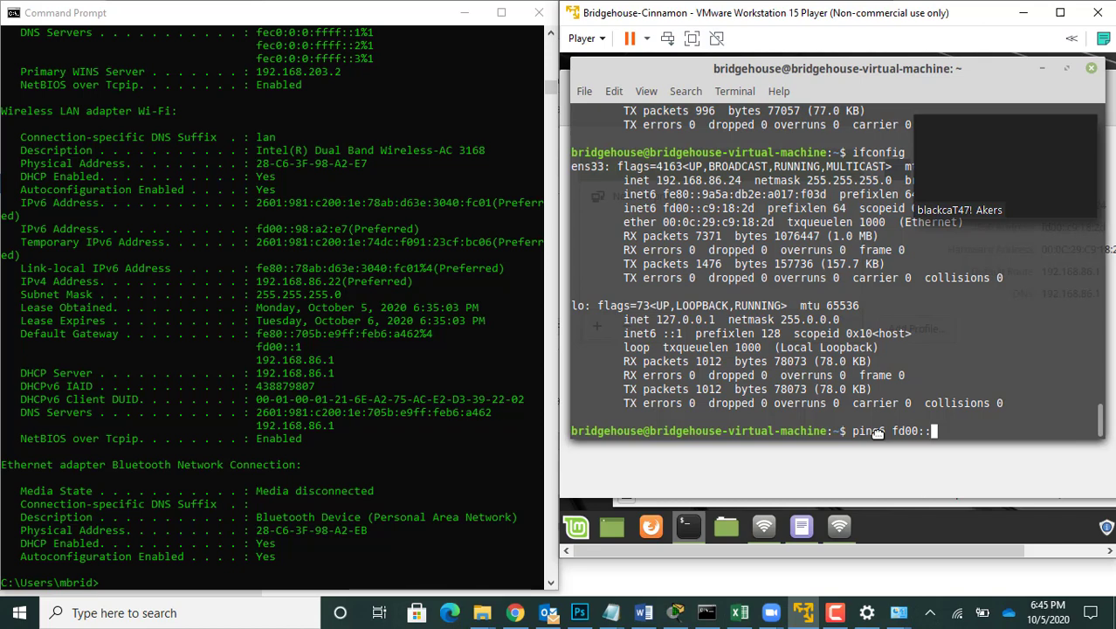
text(98:a2)
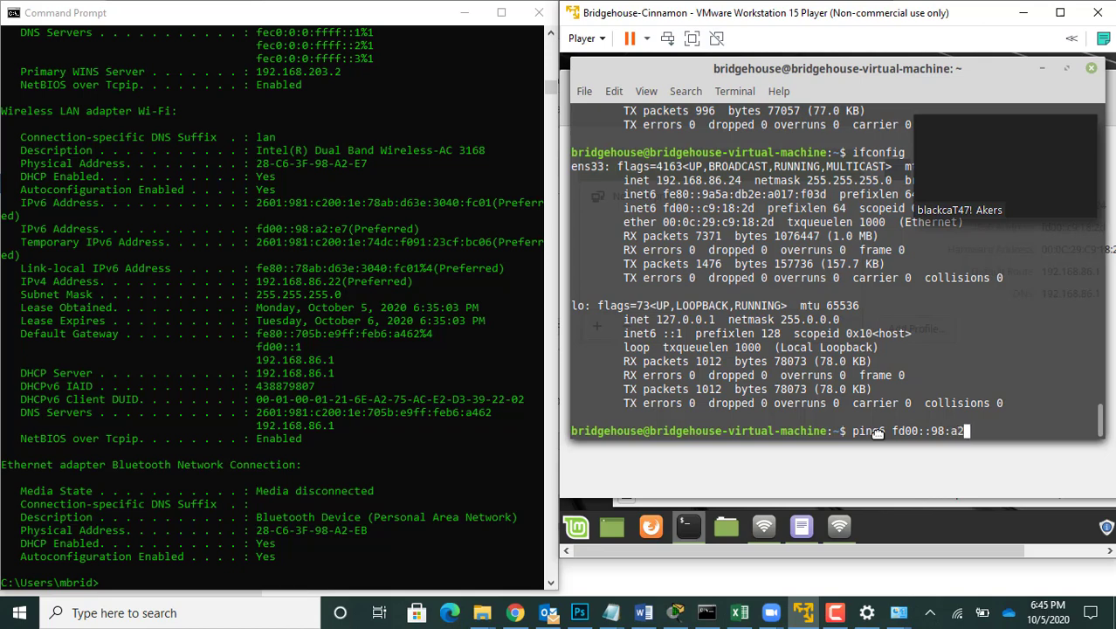
text(:e7)
key(Return)
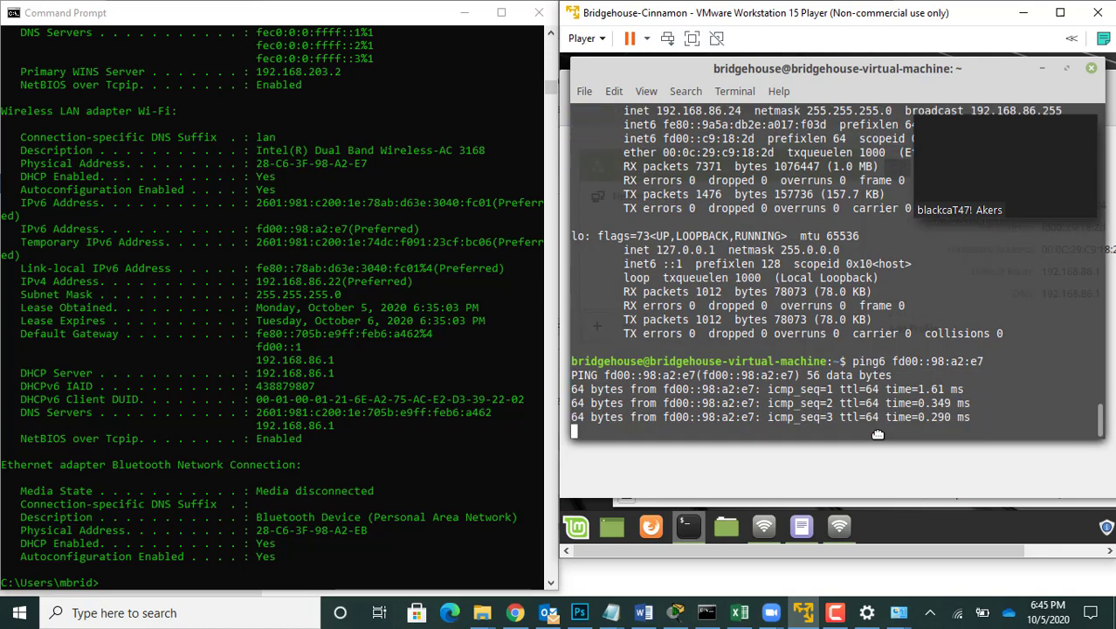
key(ctrl+c)
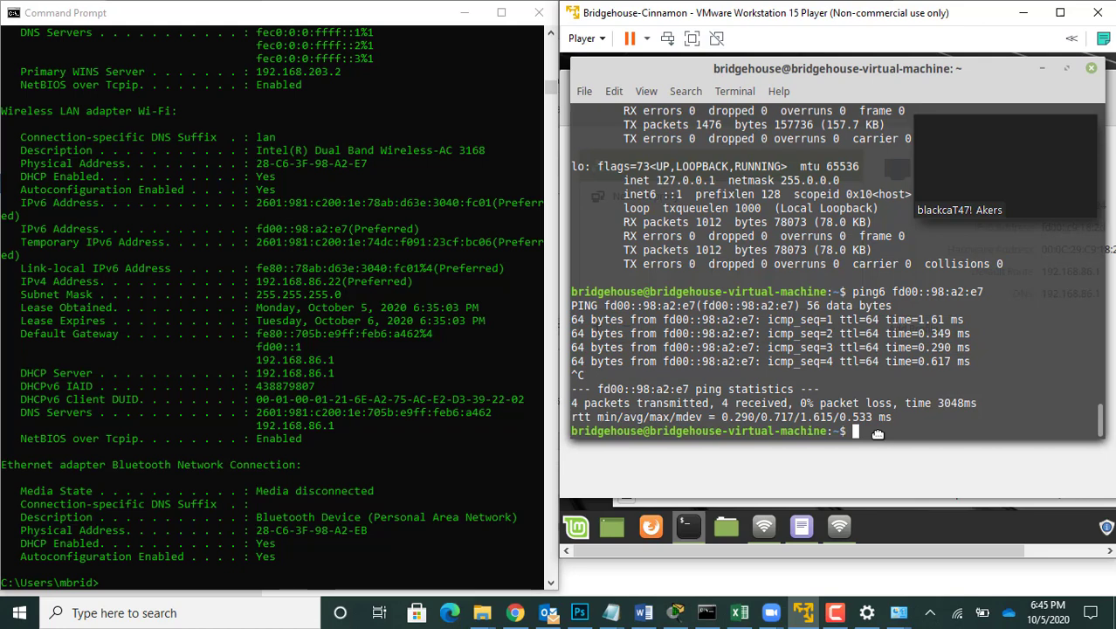
Step: Test the Linux Mint machine from the Windows Command Prompt with ping -6 fd00::c9:18:2d, reading the address from the ifconfig output
click(170, 579)
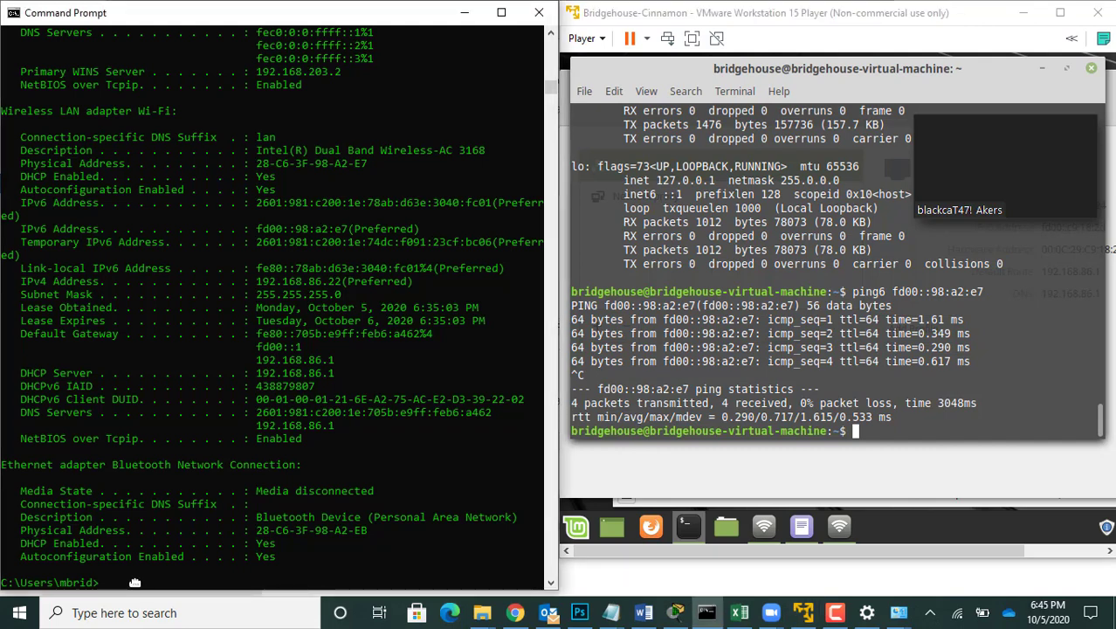
text(ping -)
text(6 fd00::)
click(1098, 423)
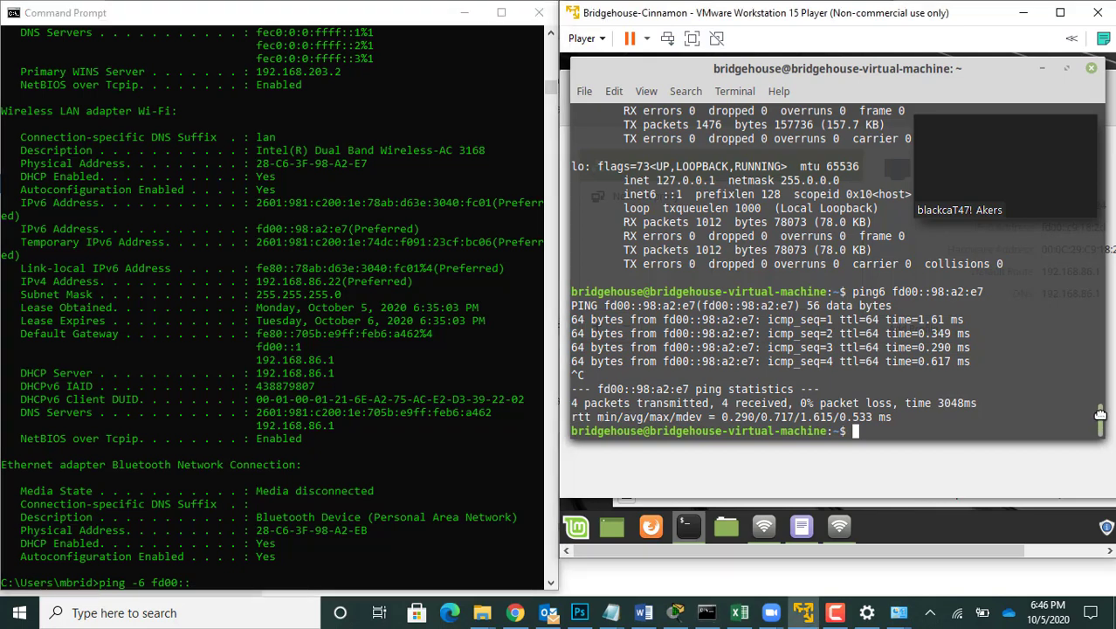
drag(1100, 413, 1100, 407)
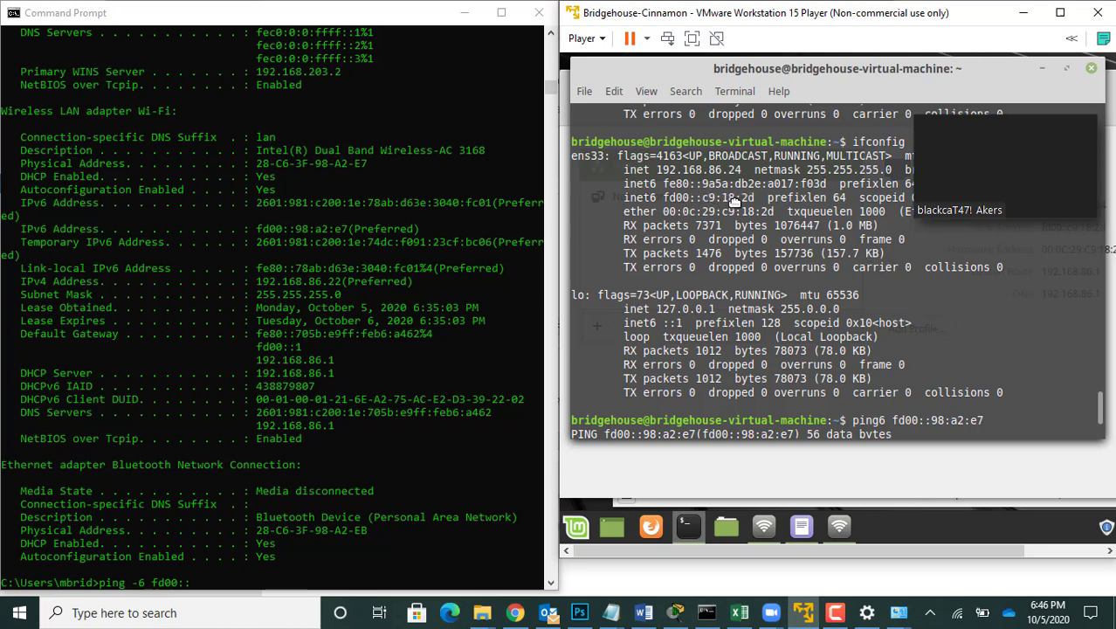
click(223, 582)
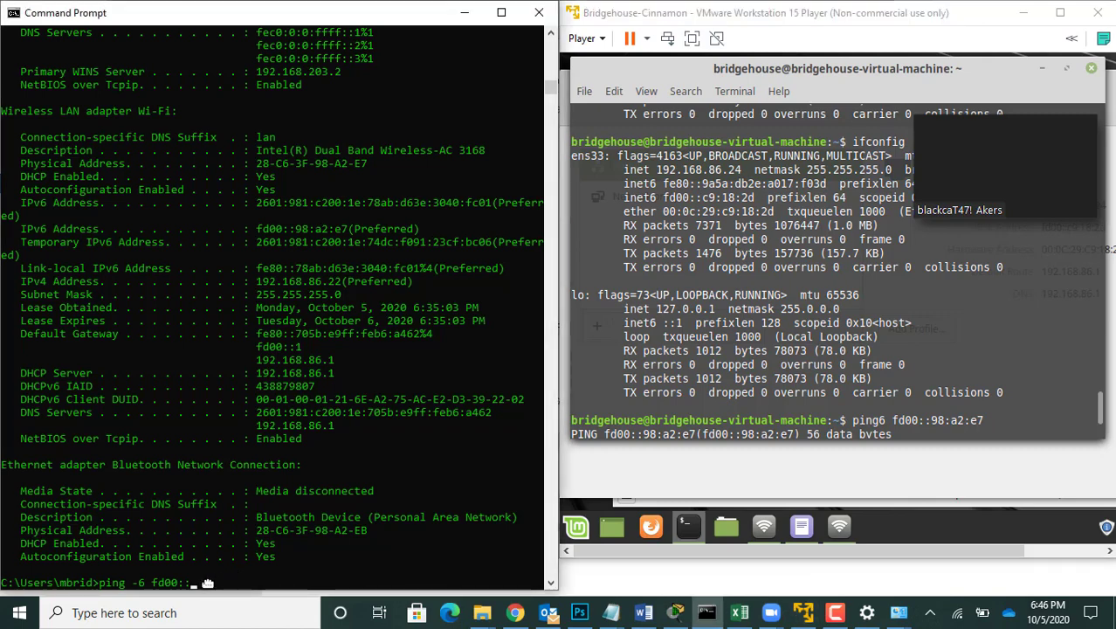
text(c9:1)
text(8:2d)
key(Return)
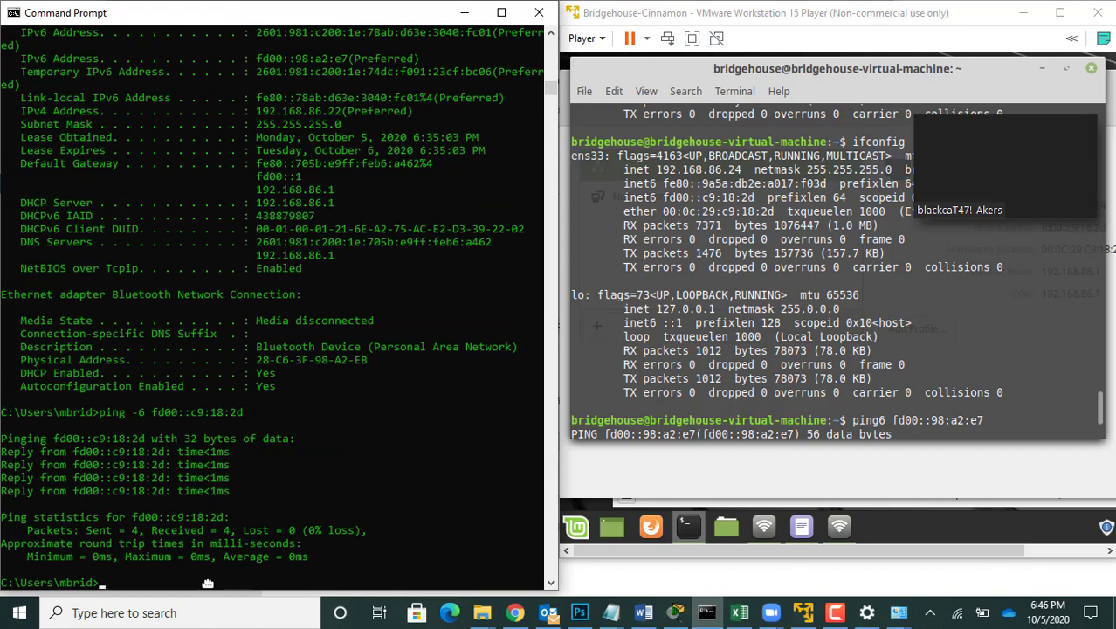
click(1099, 408)
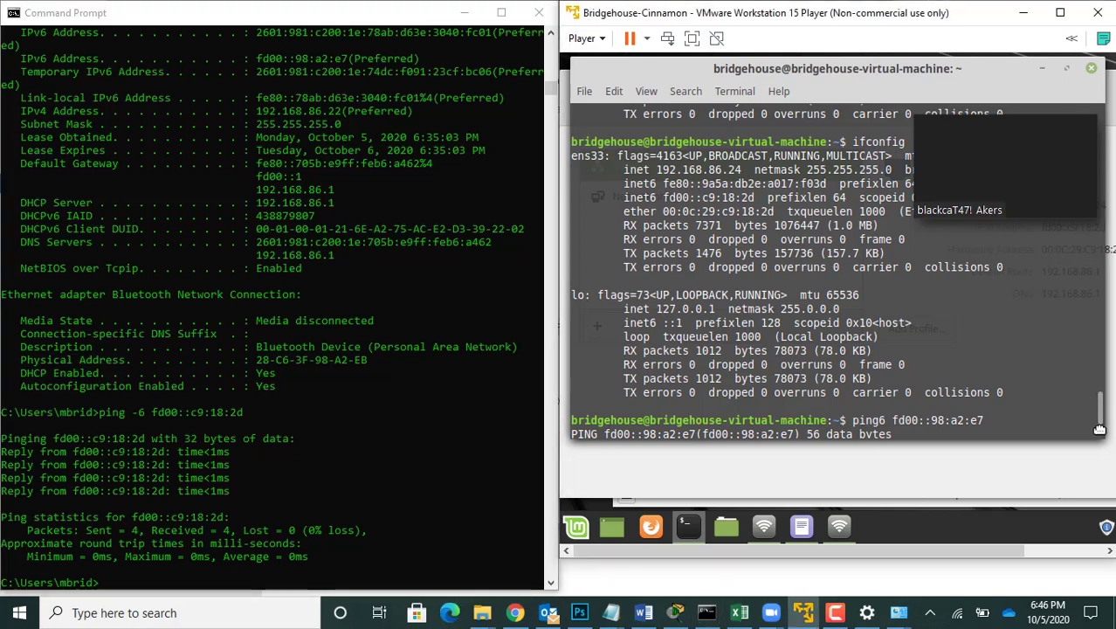
key(ctrl+c)
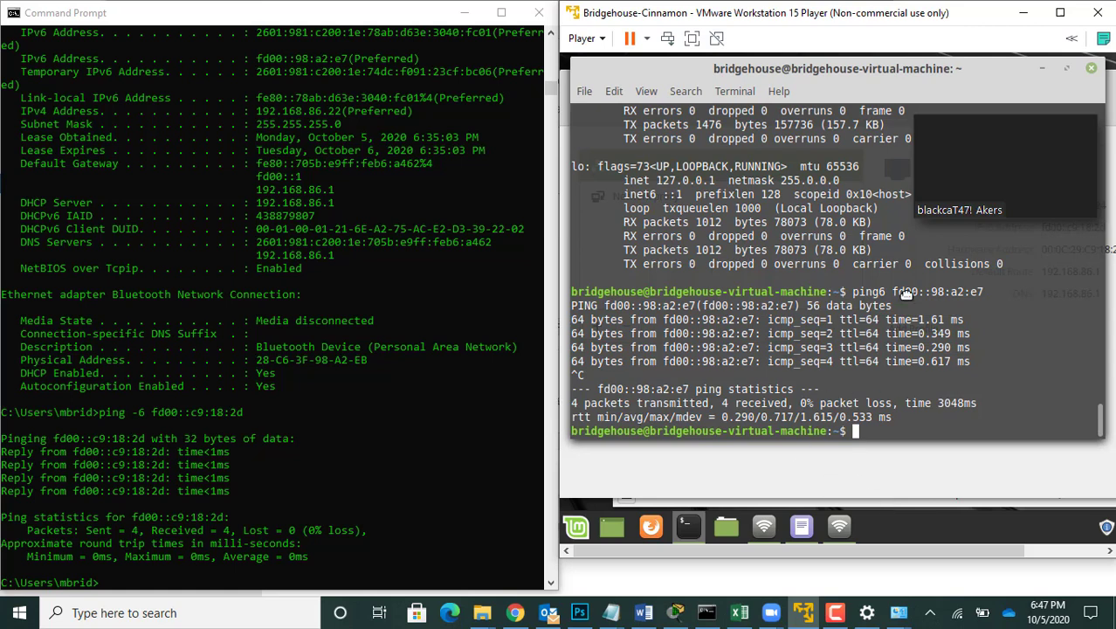
Step: Set the Windows Wi-Fi adapter's TCP/IPv6 properties to obtain the IPv6 address and DNS server address automatically, and close the Wi-Fi status
click(1031, 12)
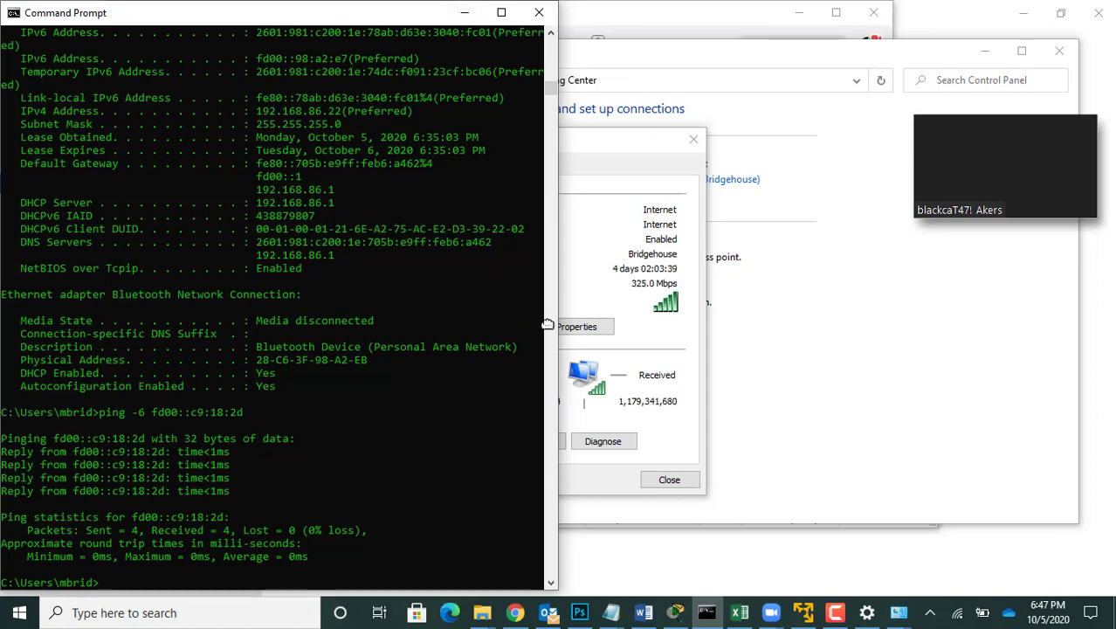
click(582, 262)
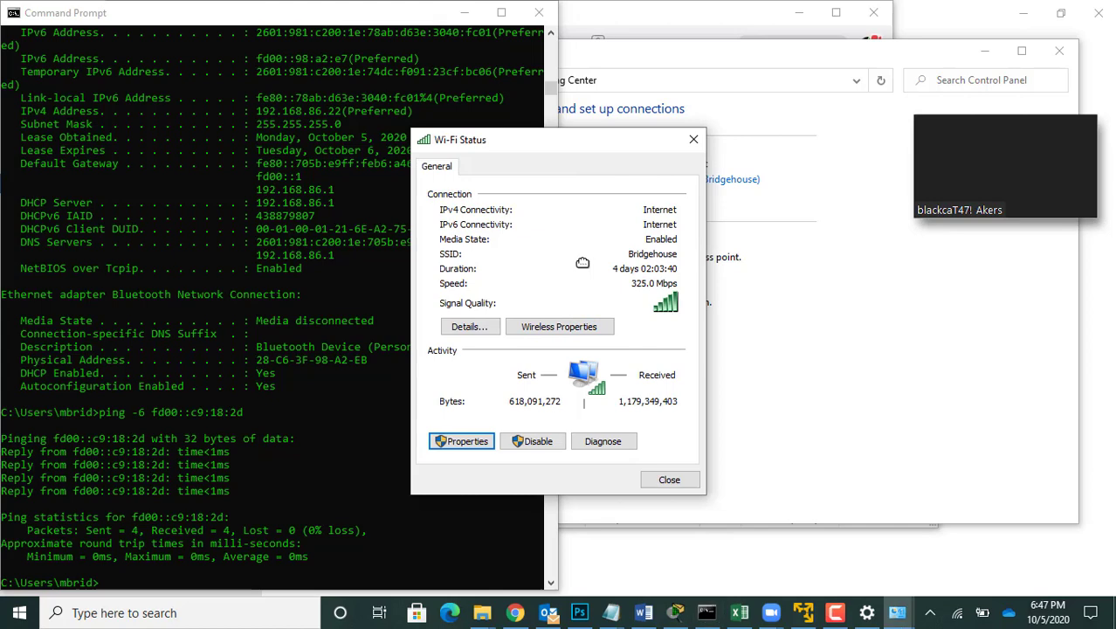
click(461, 441)
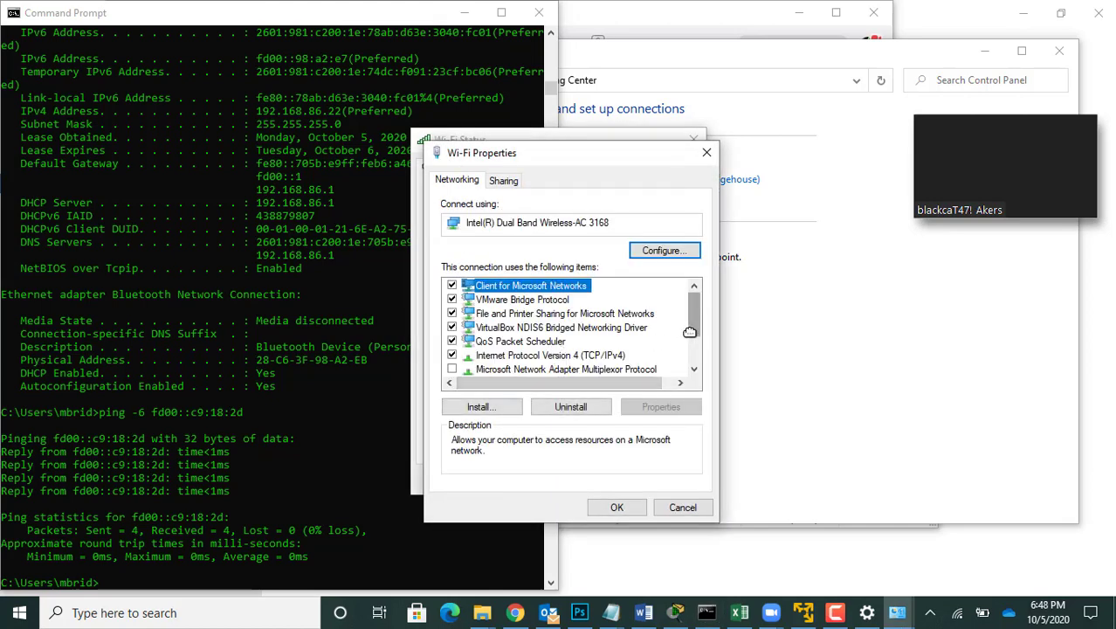
drag(690, 332, 693, 356)
double_click(585, 340)
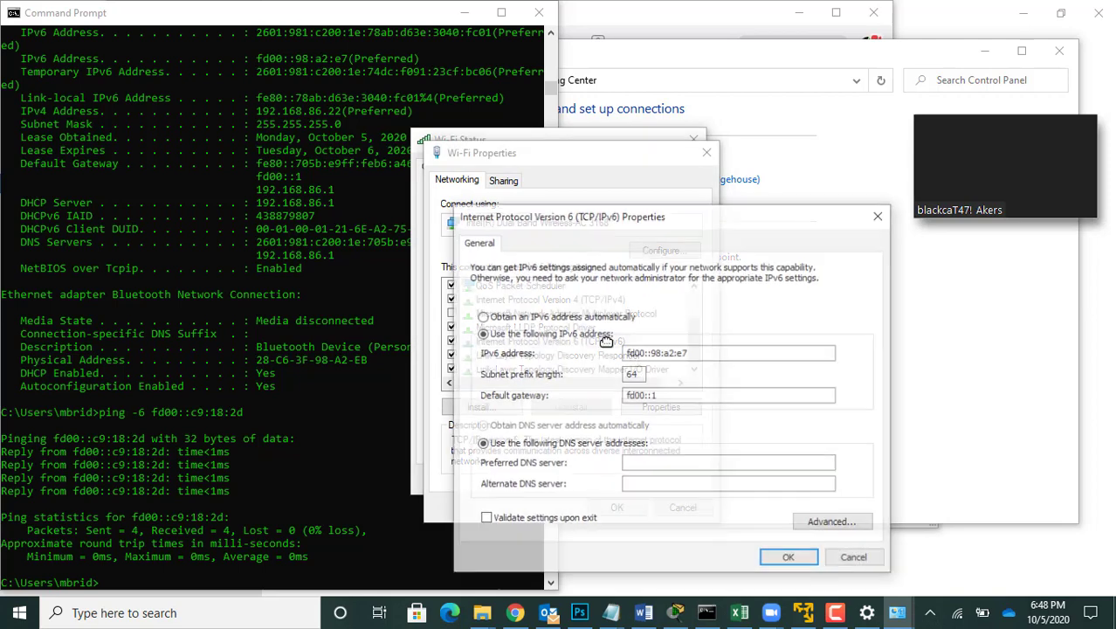
click(481, 316)
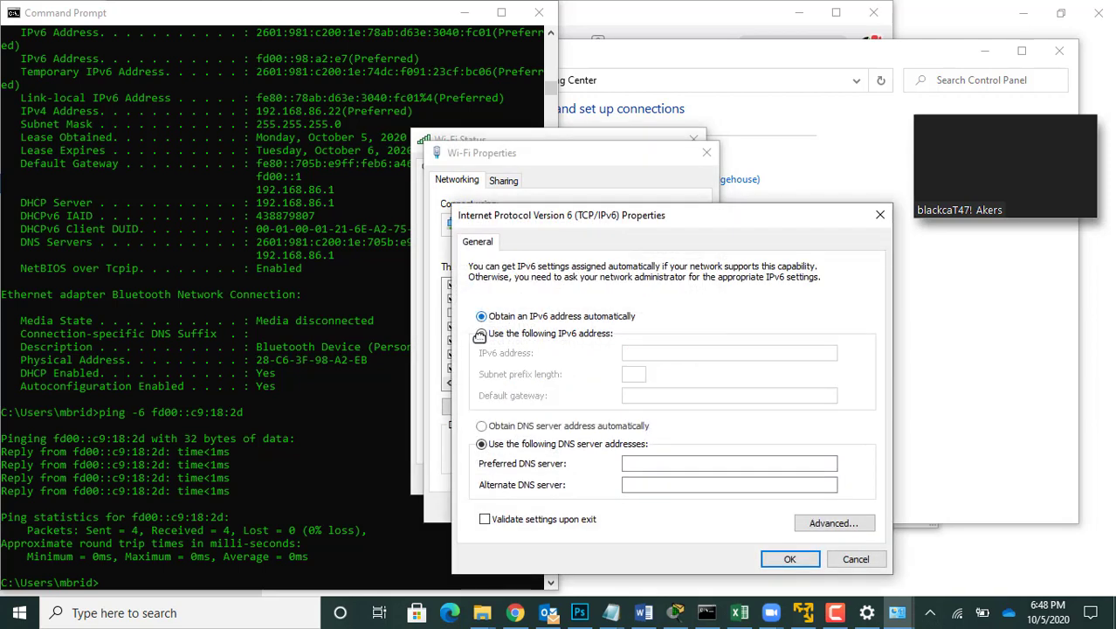
click(481, 425)
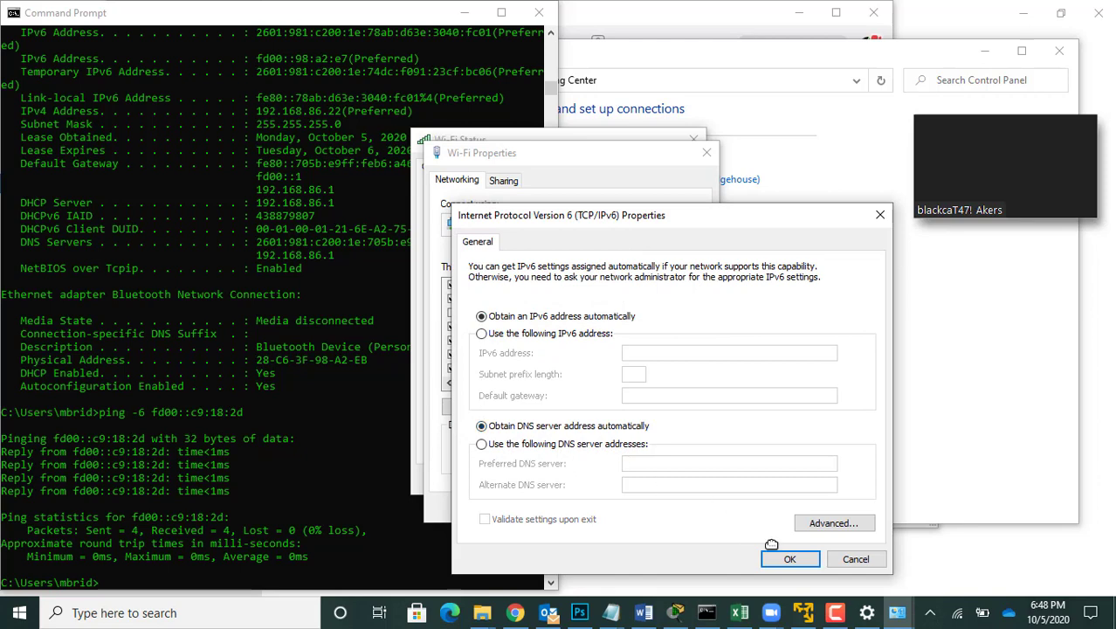
click(792, 558)
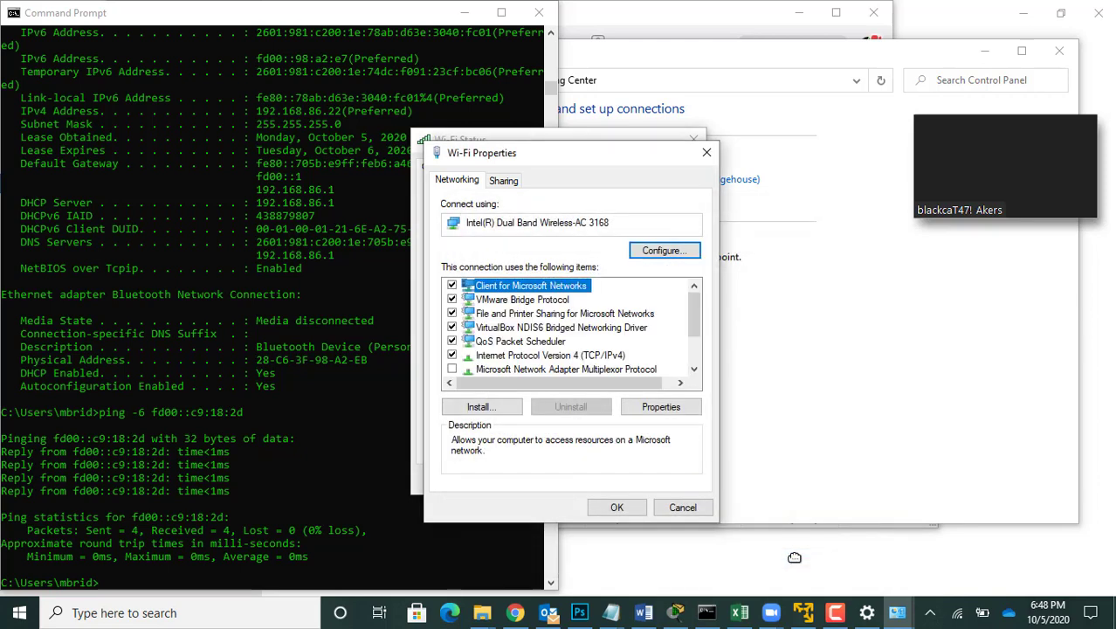
click(616, 507)
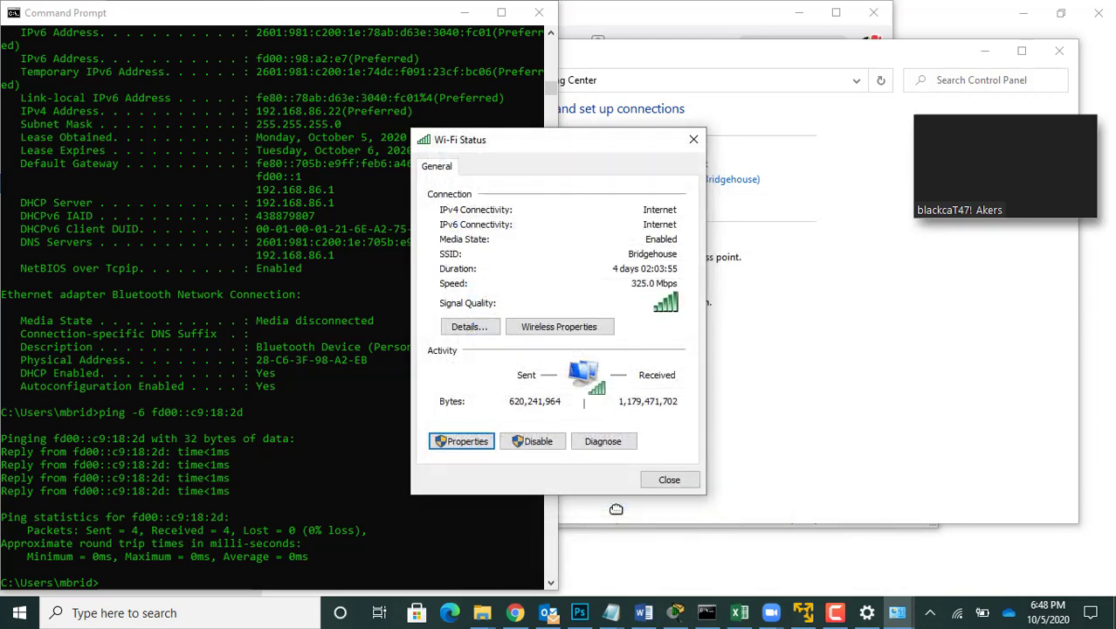
click(669, 480)
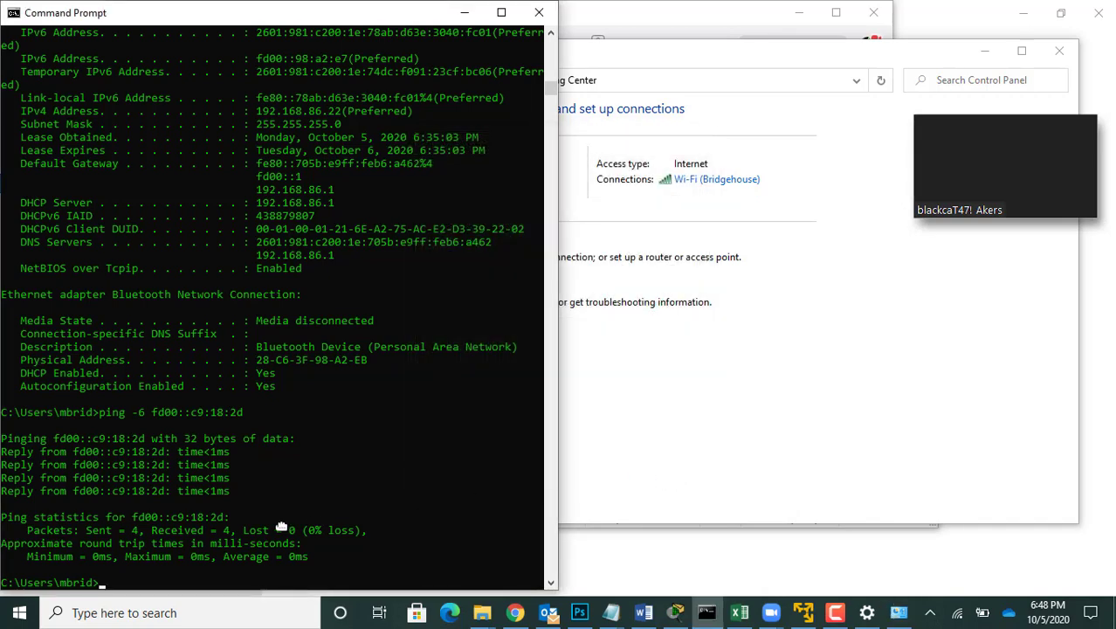
Step: Launch Wireshark and accept its software update, downloading version 3.2.7 and starting the installation
click(18, 613)
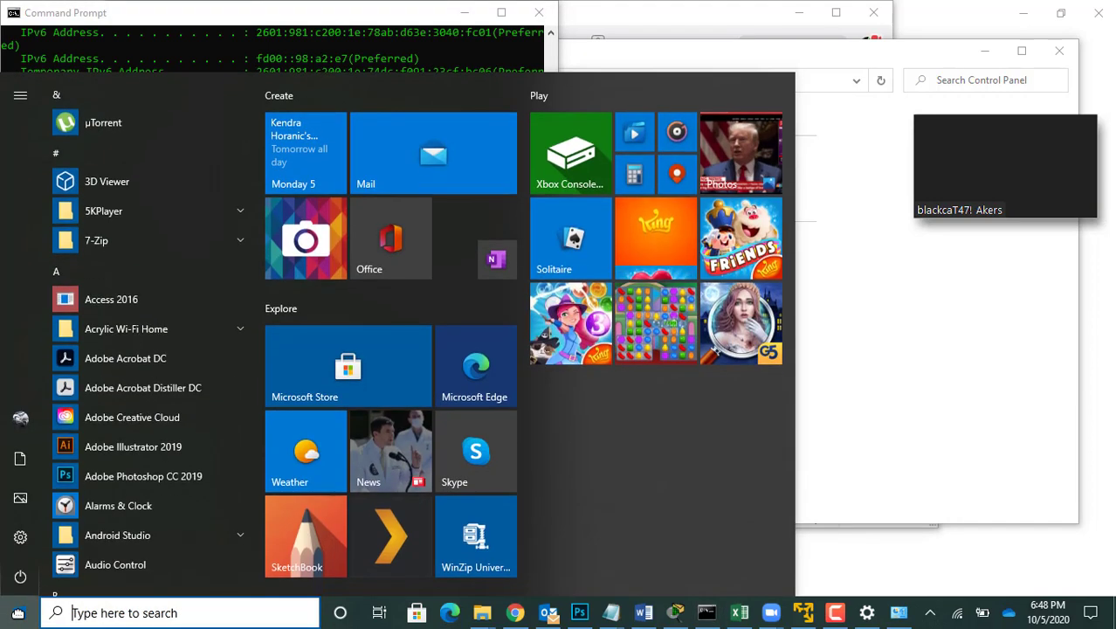
text(wire)
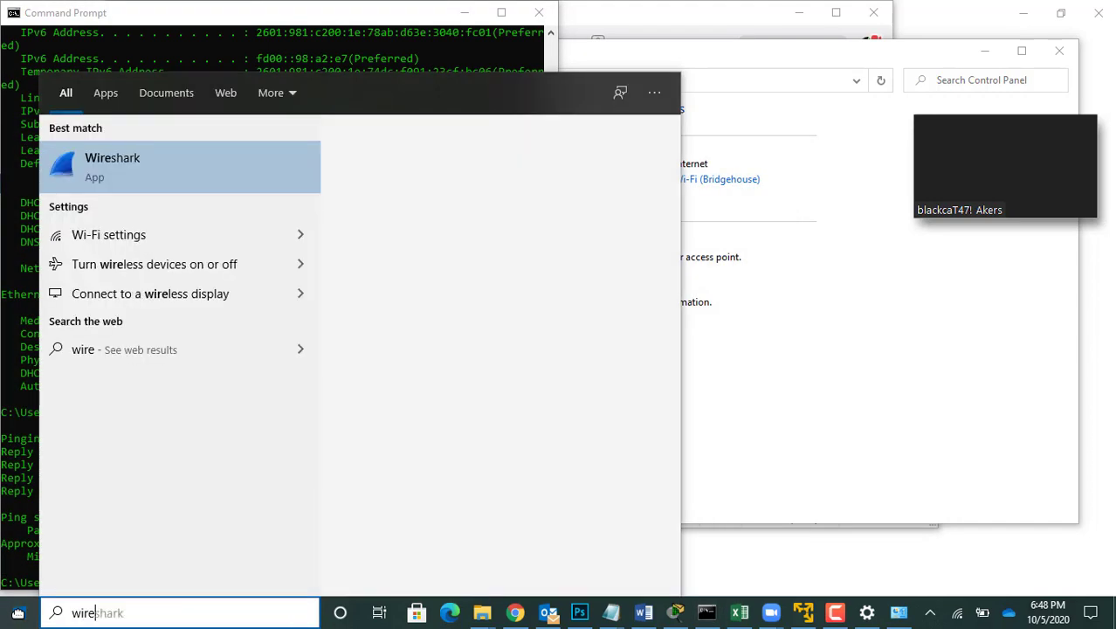
click(18, 613)
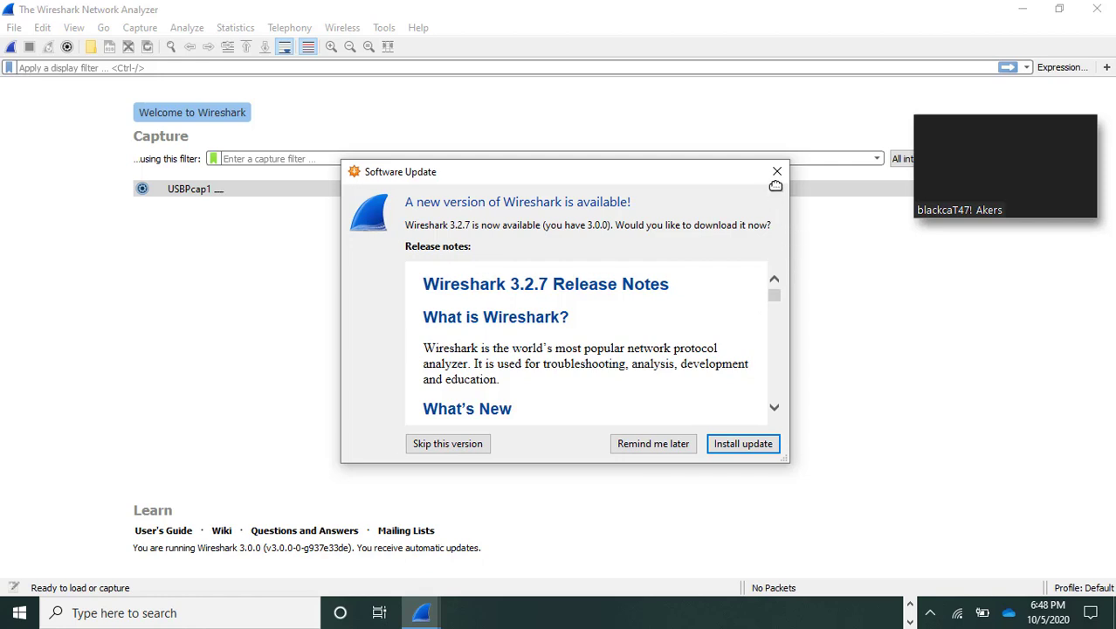
drag(713, 176, 721, 318)
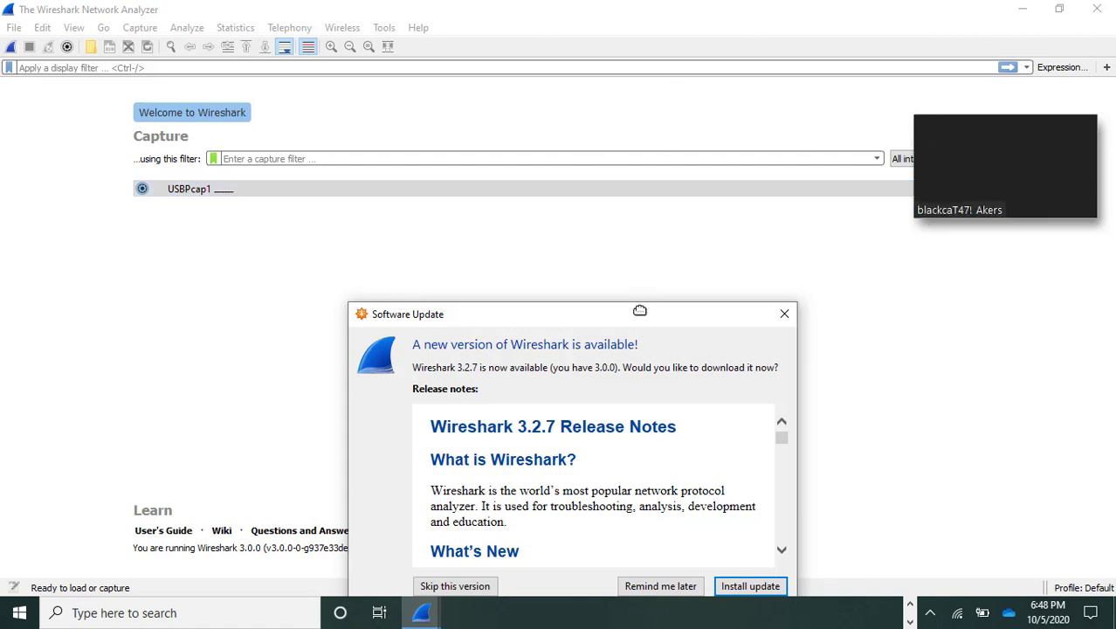
drag(637, 316, 628, 142)
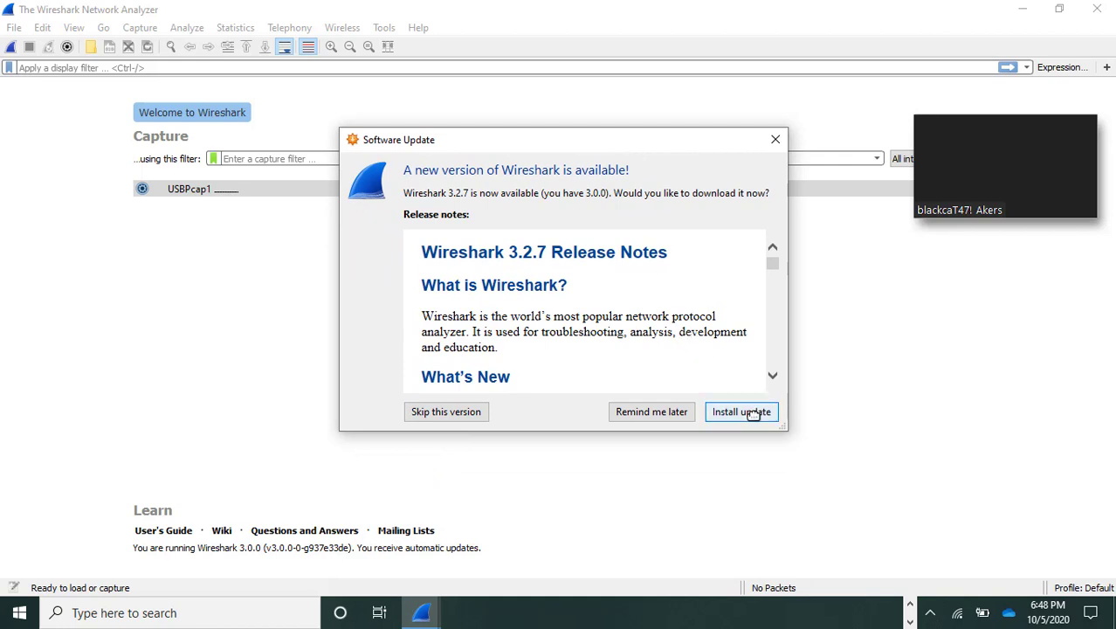
click(752, 413)
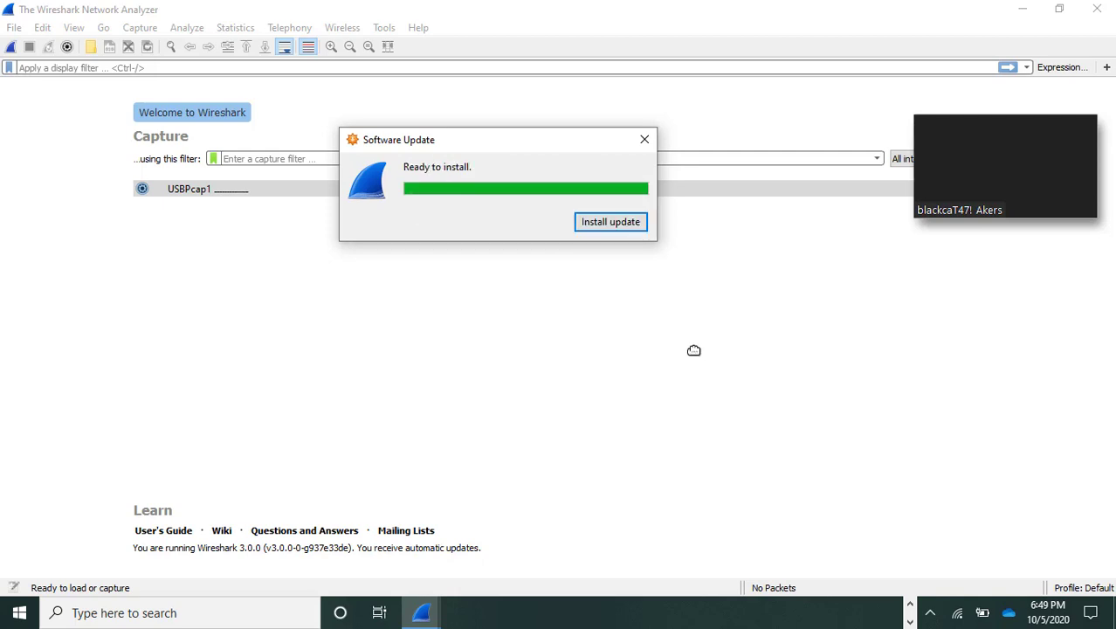
click(613, 229)
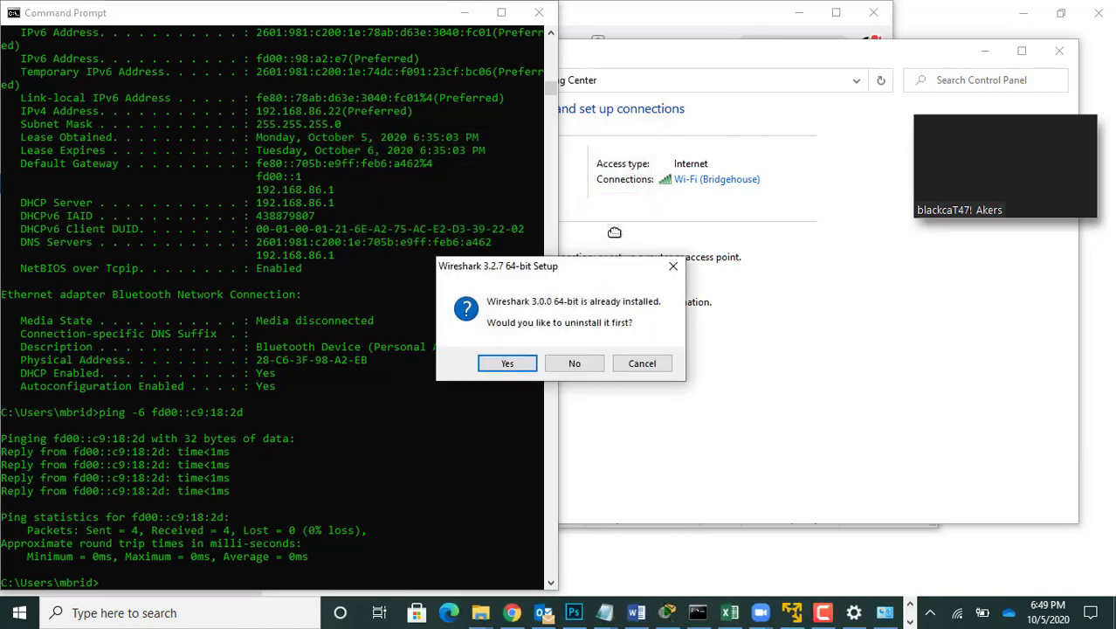
Step: Uninstall Wireshark 3.0.0 first and start installing 3.2.7 with the default components, tasks and folder, including Npcap 0.9997
click(509, 363)
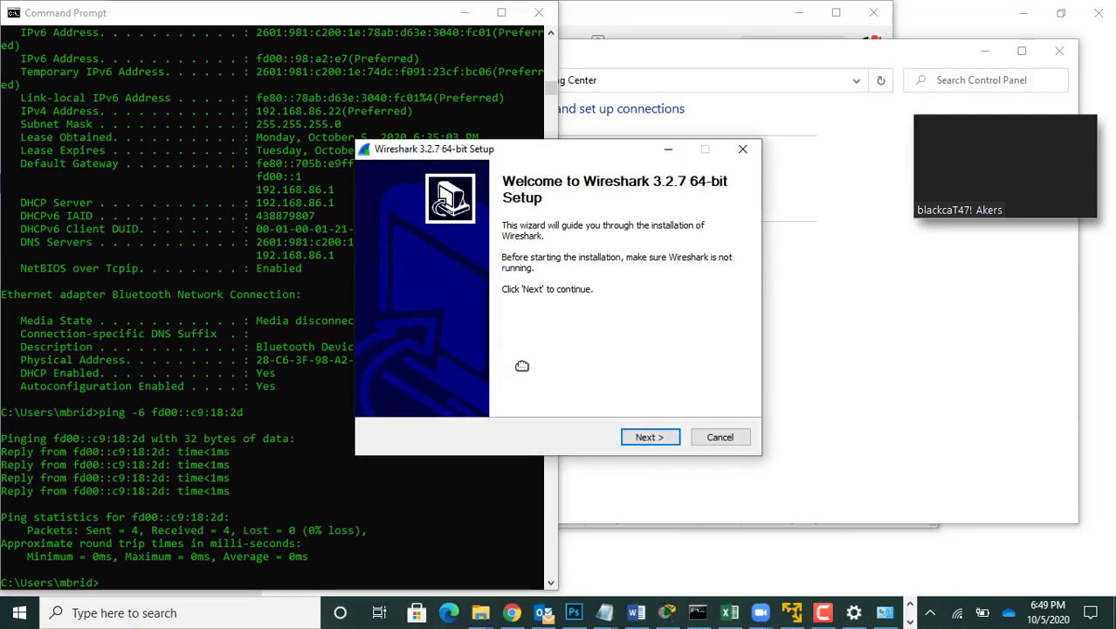
click(649, 437)
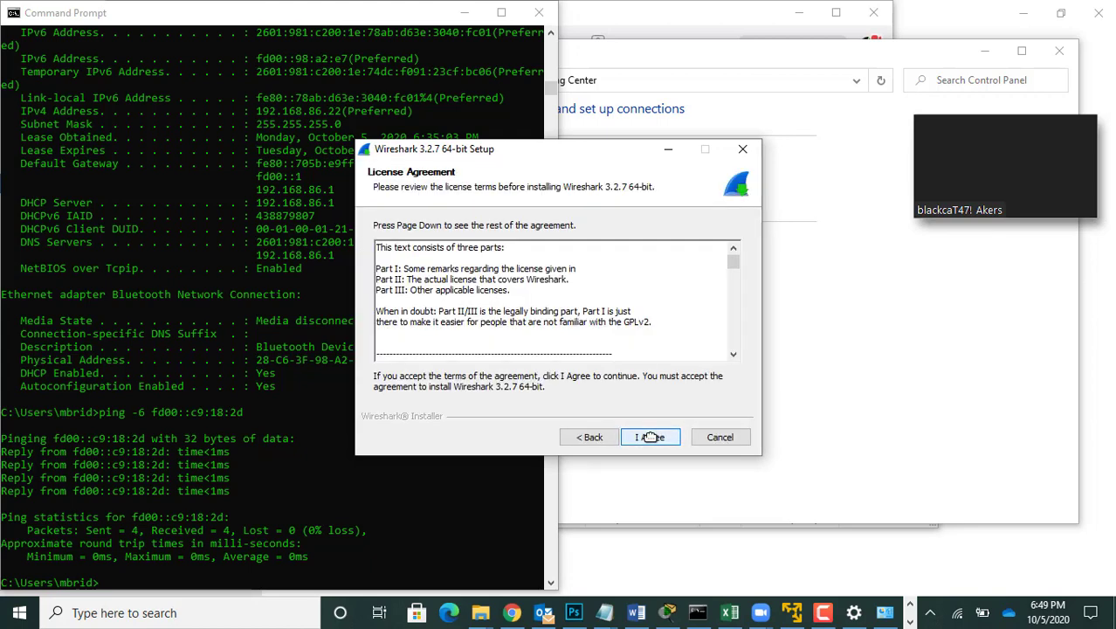
click(650, 436)
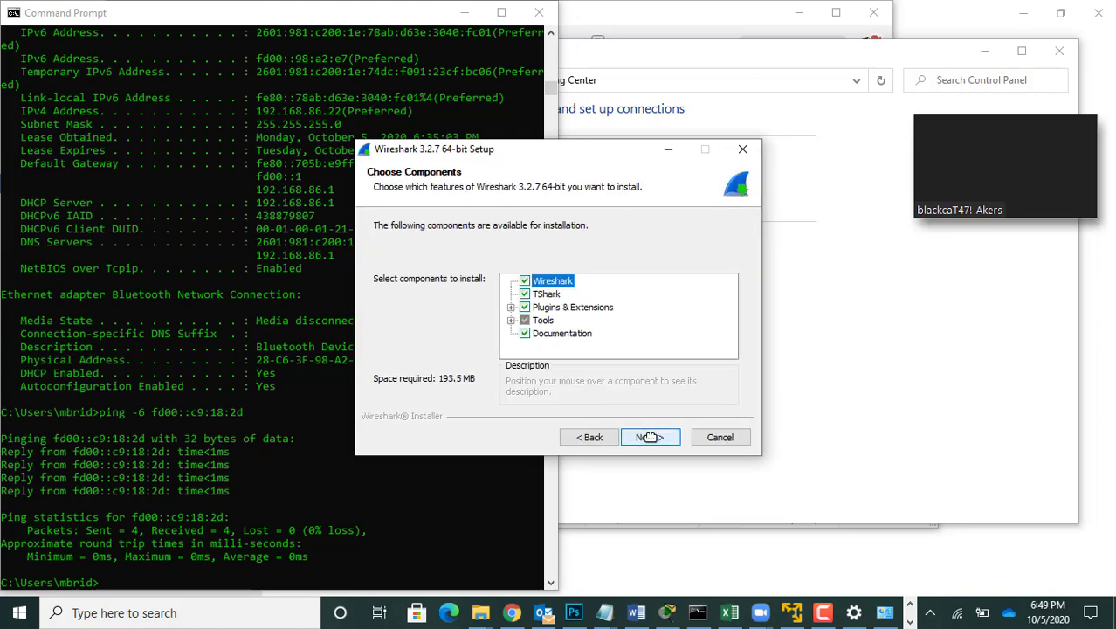
click(649, 436)
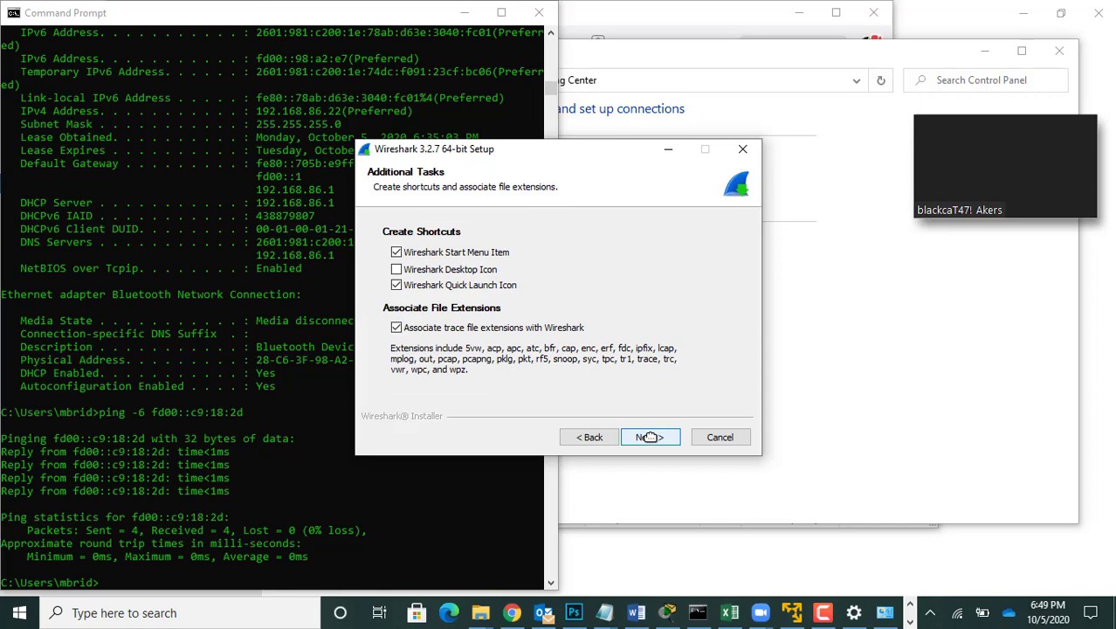
click(649, 437)
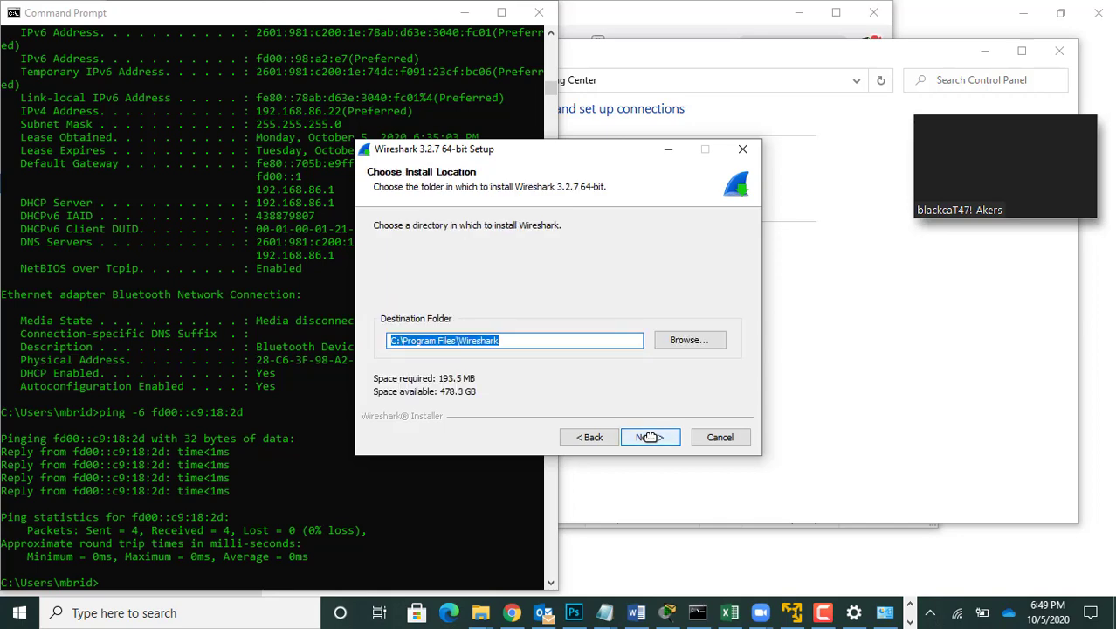
click(649, 437)
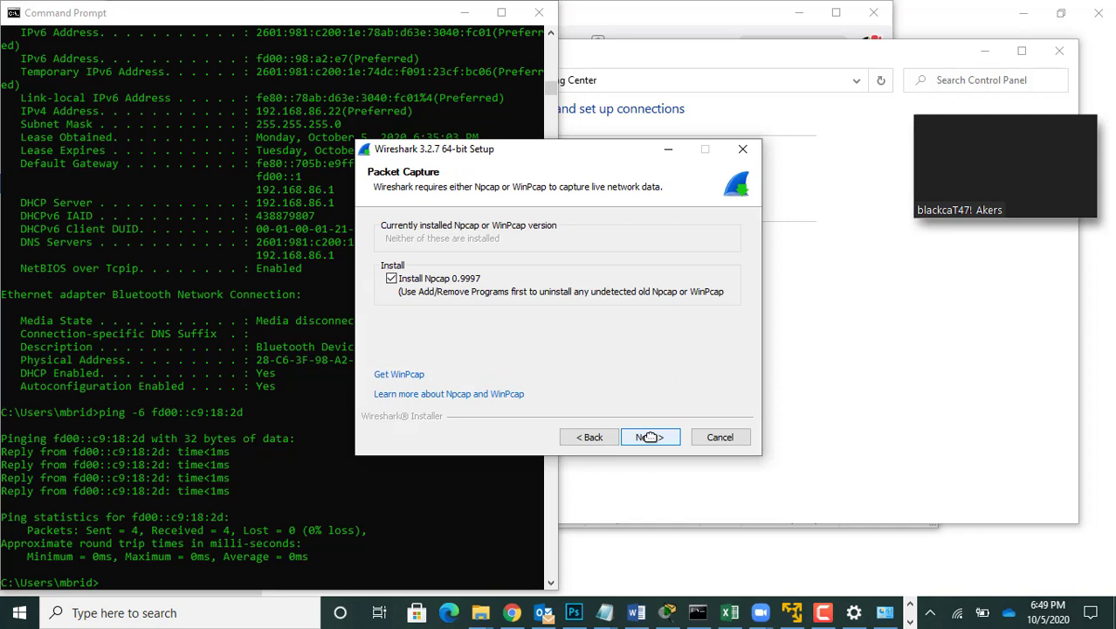
click(650, 437)
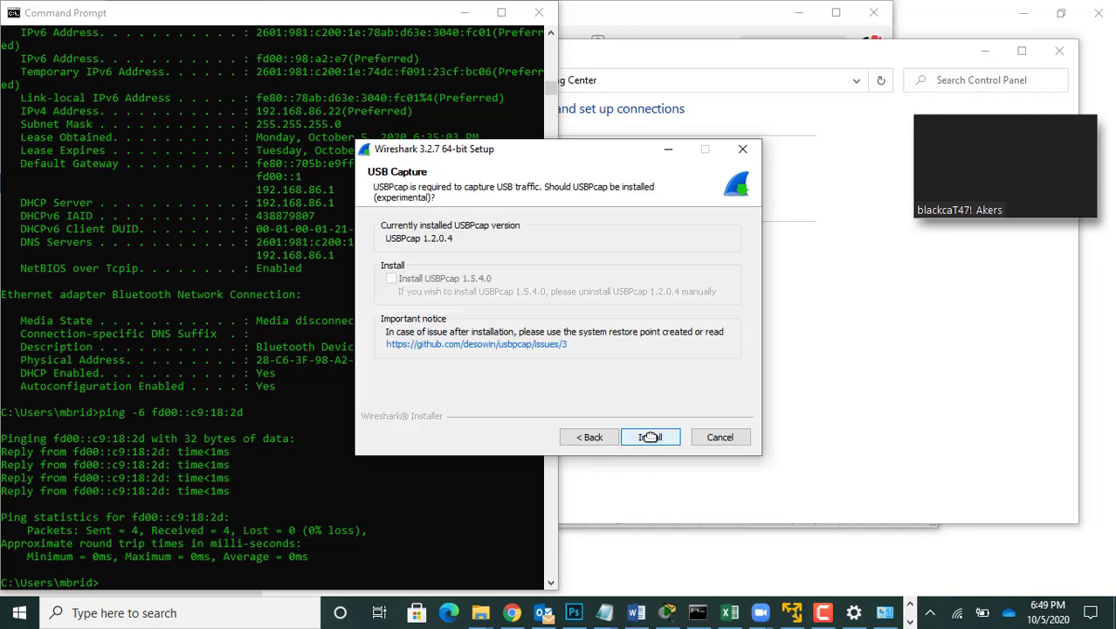
click(650, 436)
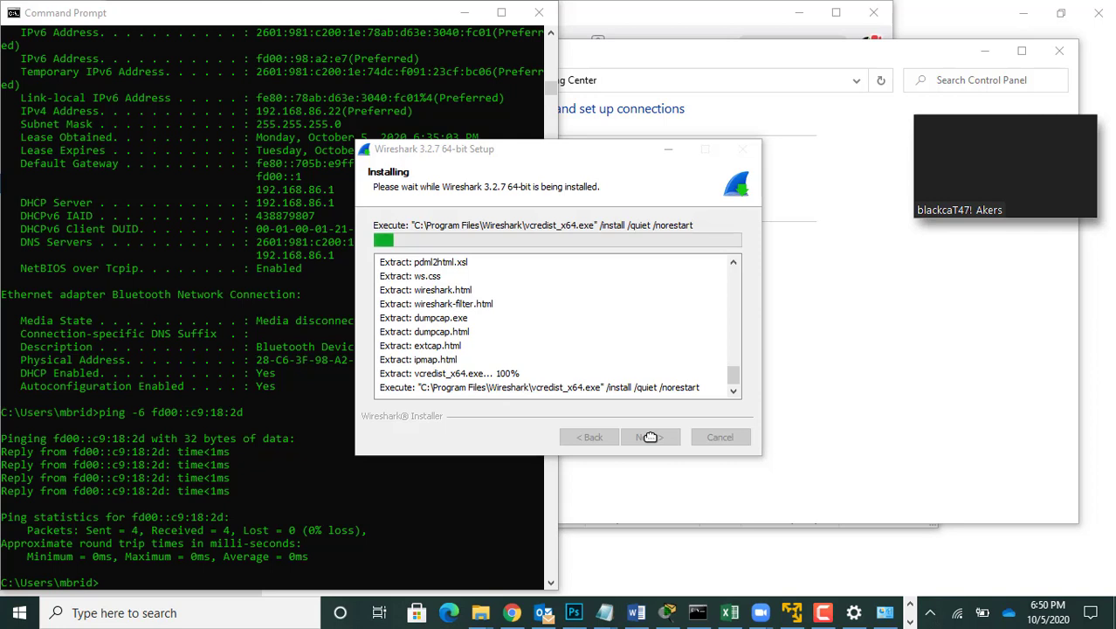
Step: Install Npcap 0.9997 with all its optional settings off, and finish the Wireshark setup with the manual reboot option
mouse_move(1052, 178)
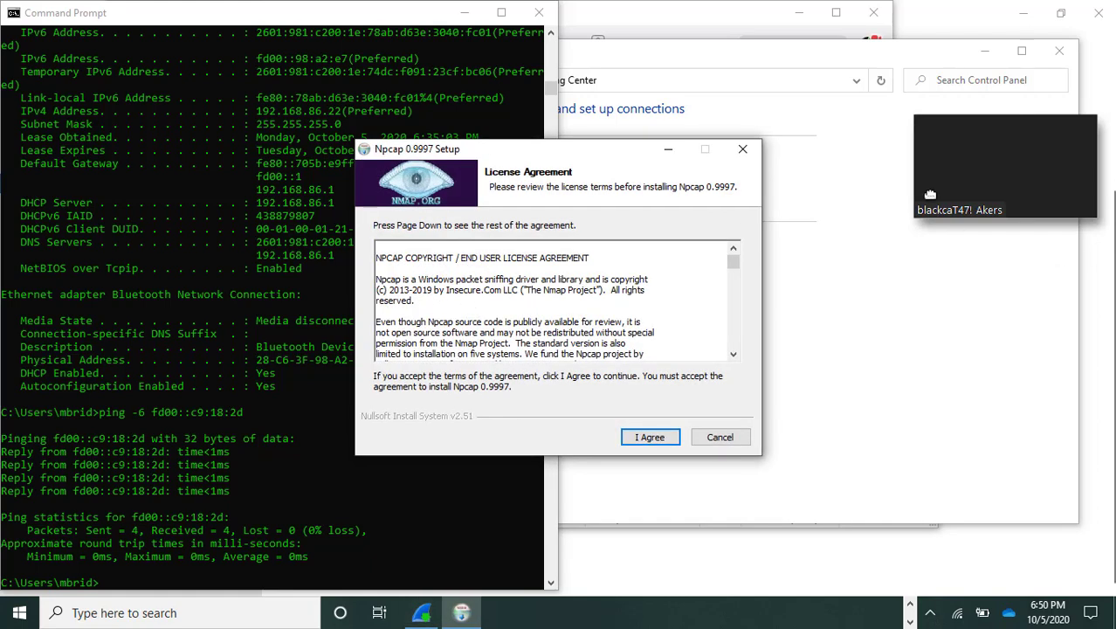
click(644, 435)
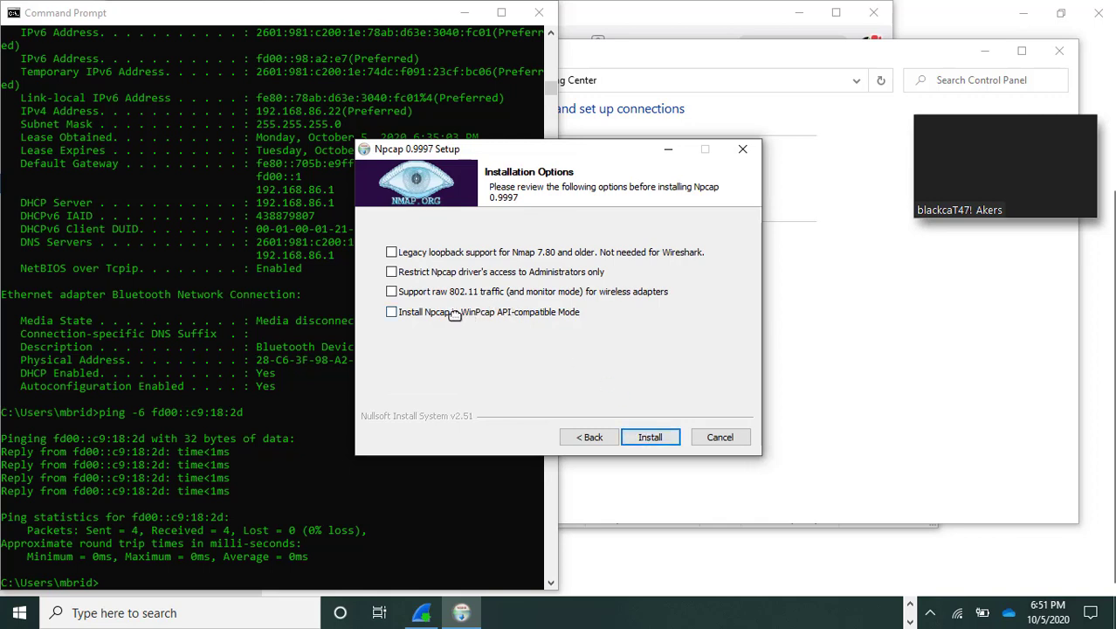
click(661, 428)
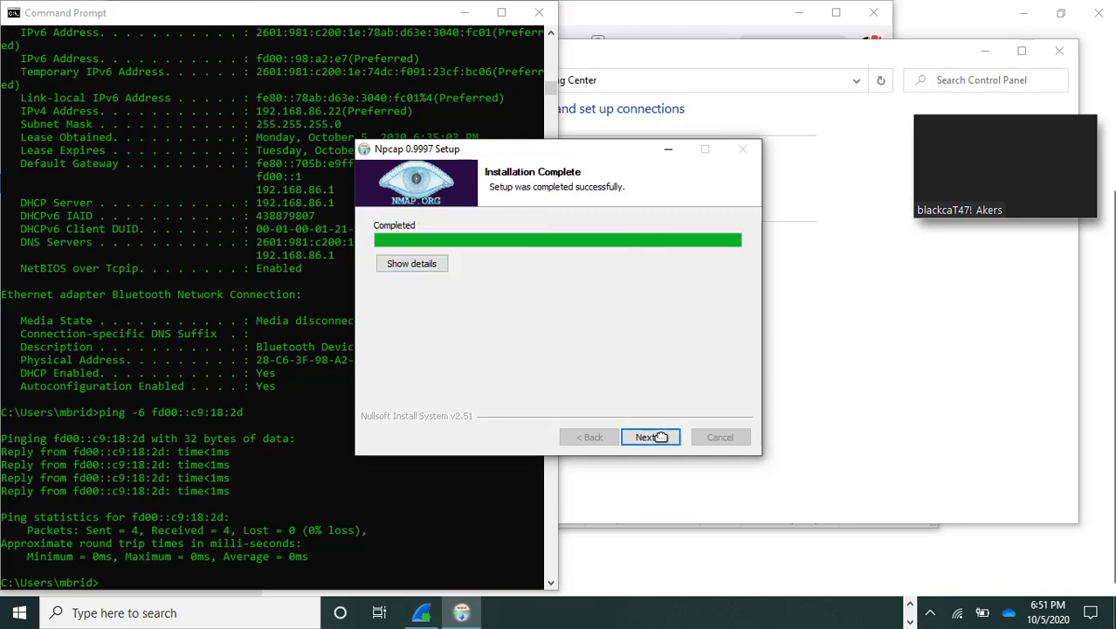
click(650, 437)
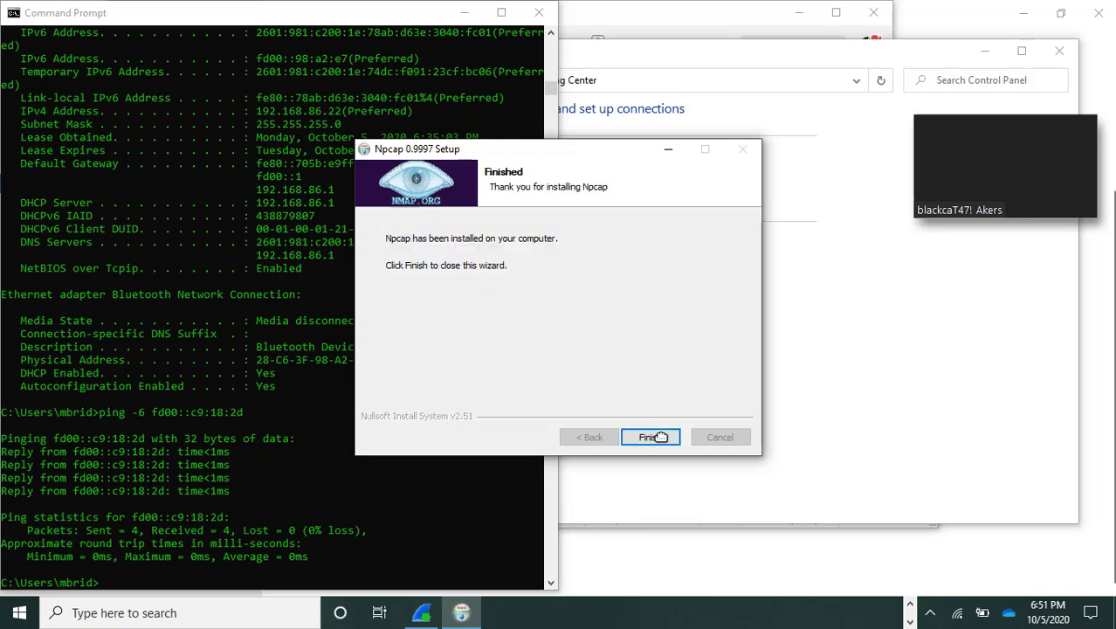
click(650, 437)
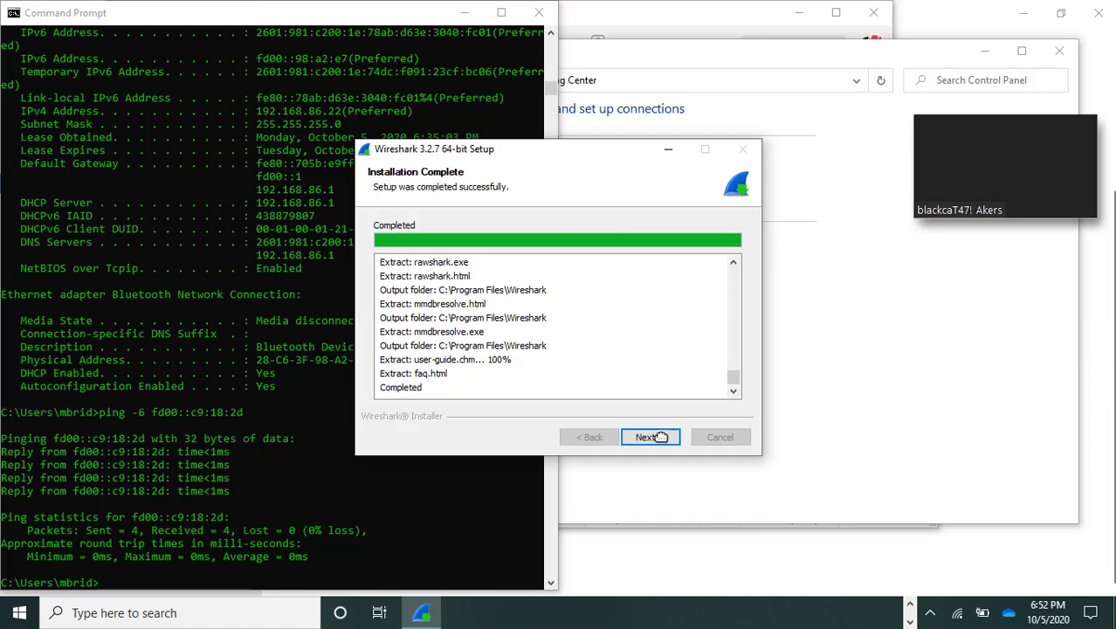
click(650, 436)
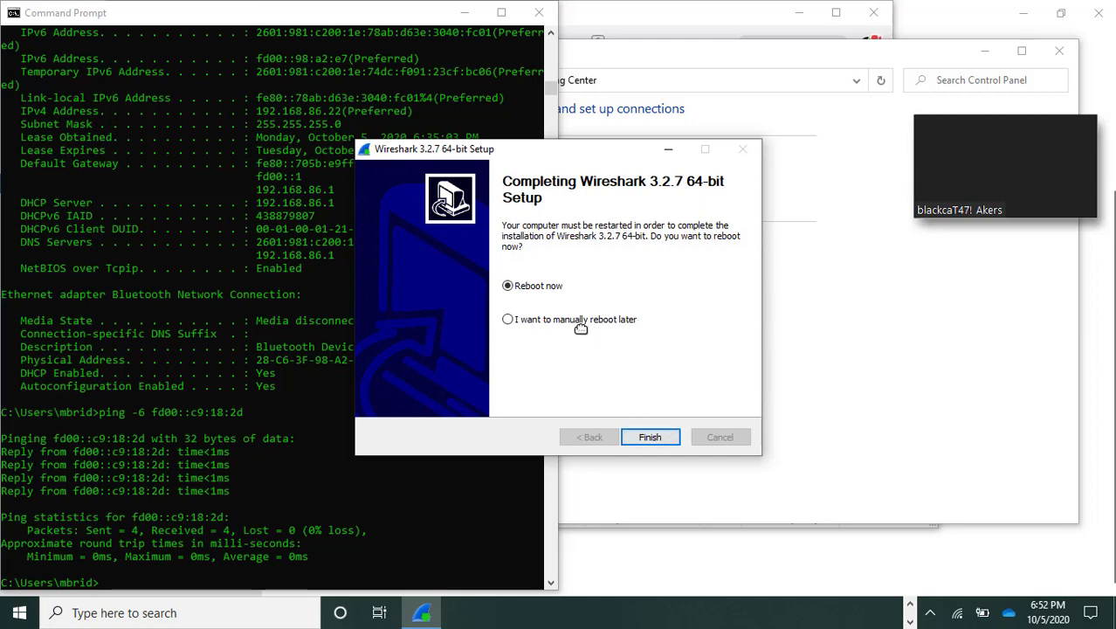
click(650, 436)
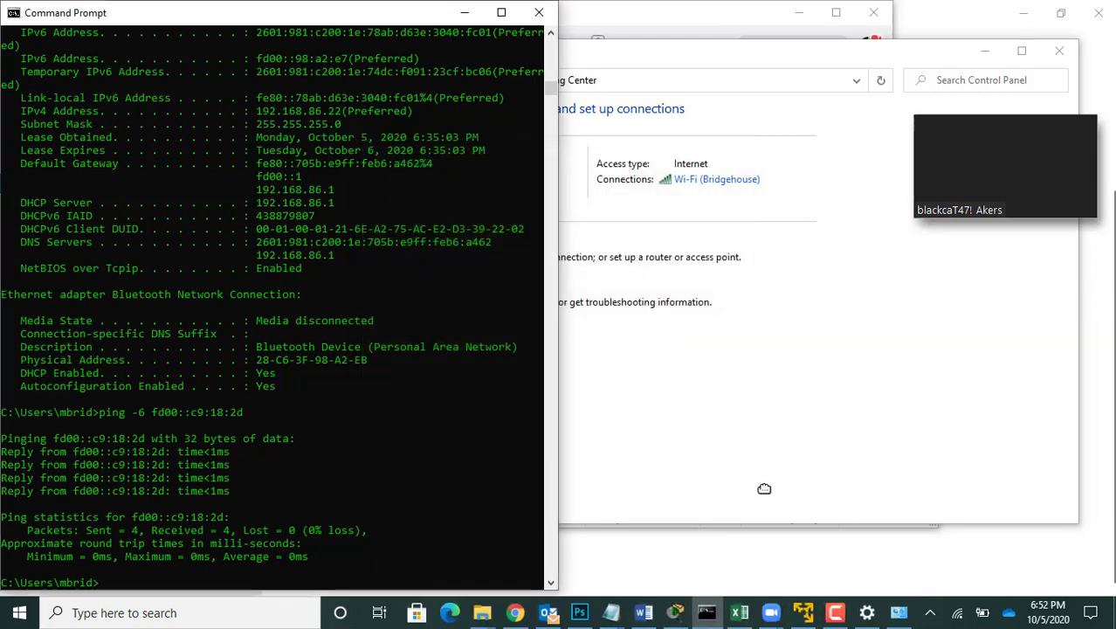
Step: Reopen Wireshark, capture live traffic on the Wi-Fi interface for about half a minute, and stop the capture
click(15, 616)
text(wireshark)
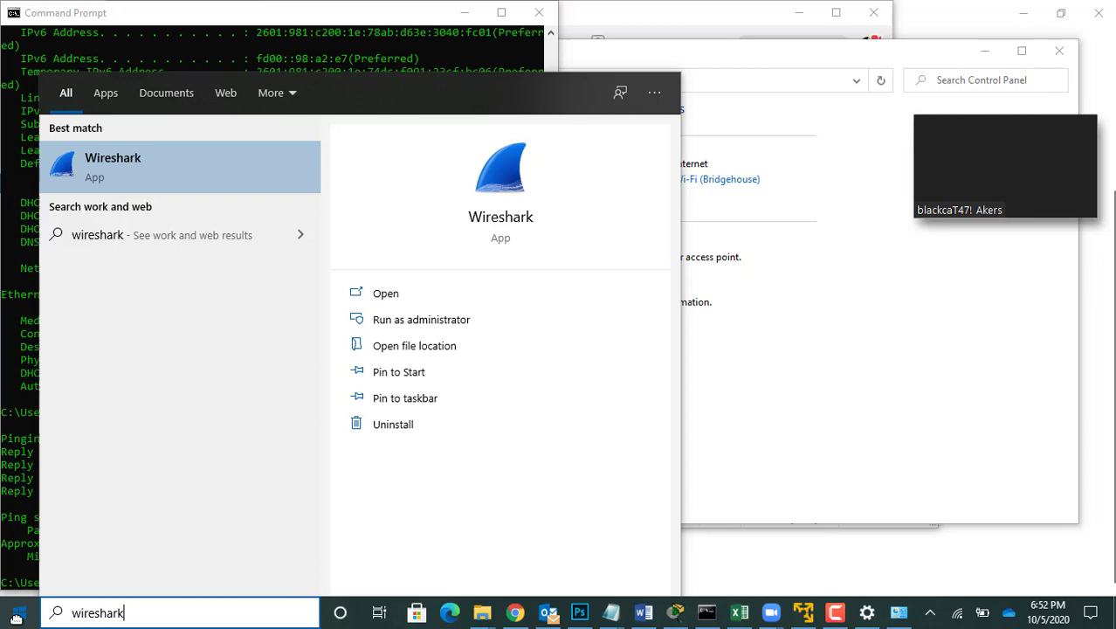
key(Return)
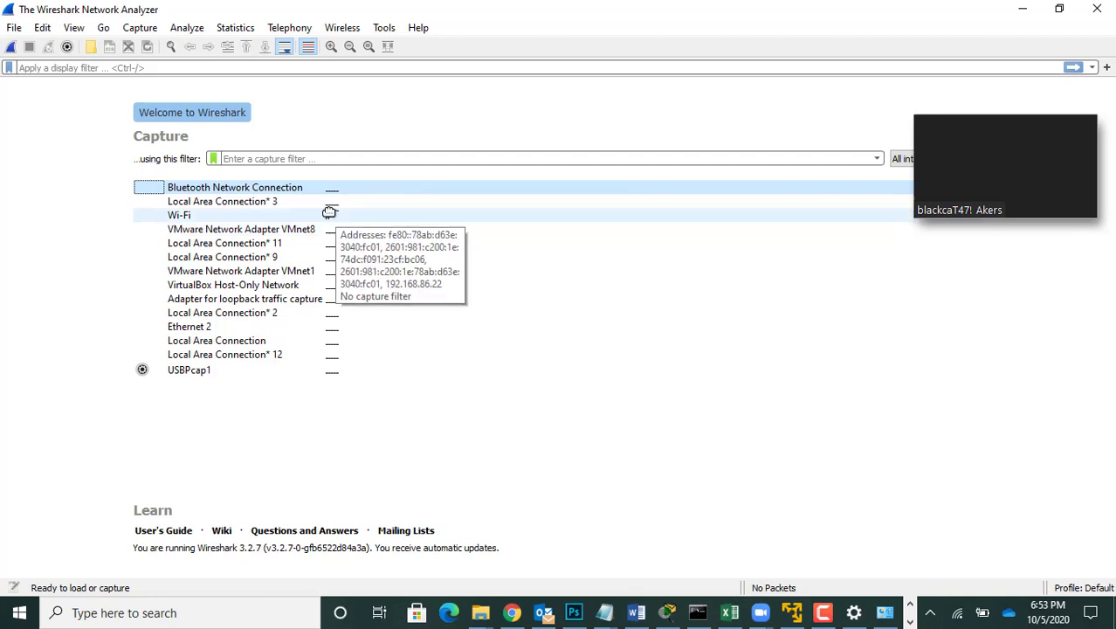
double_click(258, 217)
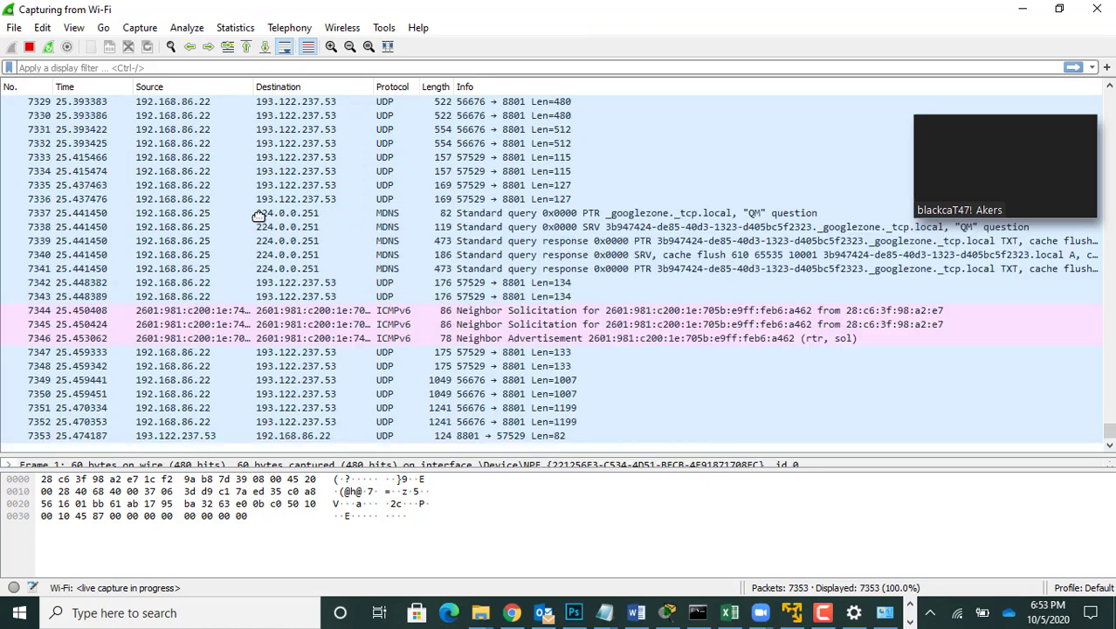
click(28, 47)
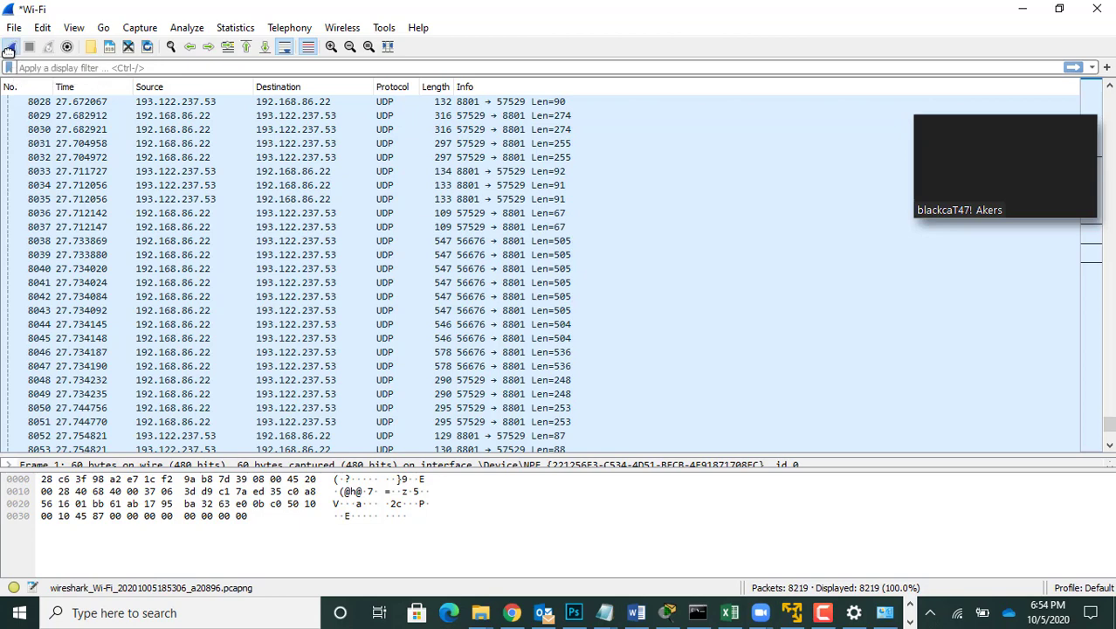
Step: Start a new Wi-Fi capture without saving the previous packets, and open the my.hacc.edu portal in Microsoft Edge
click(10, 48)
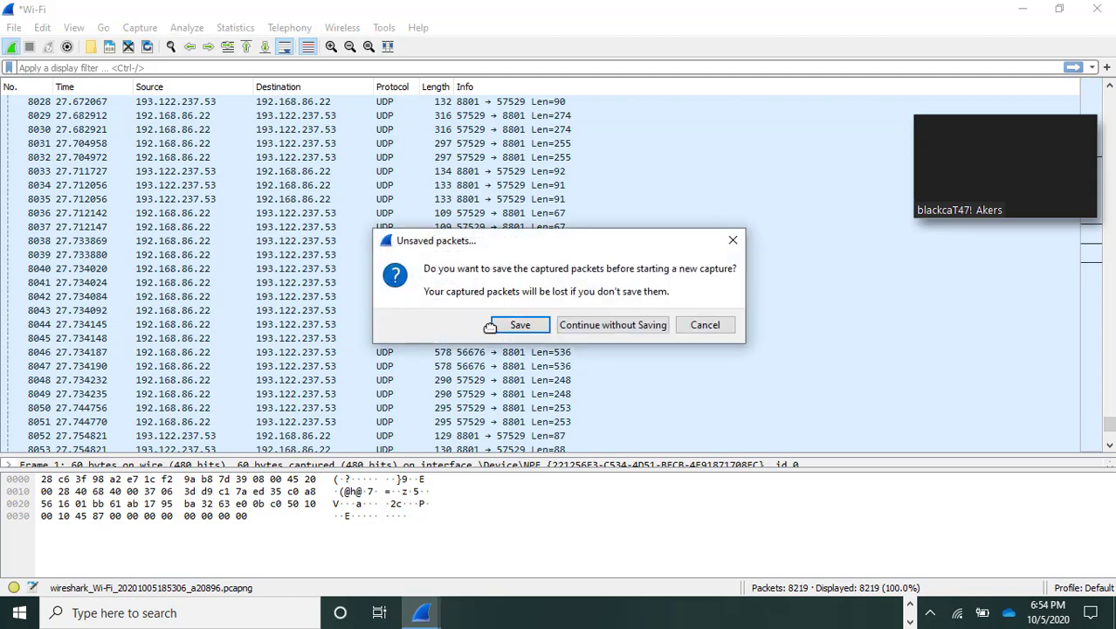
click(592, 323)
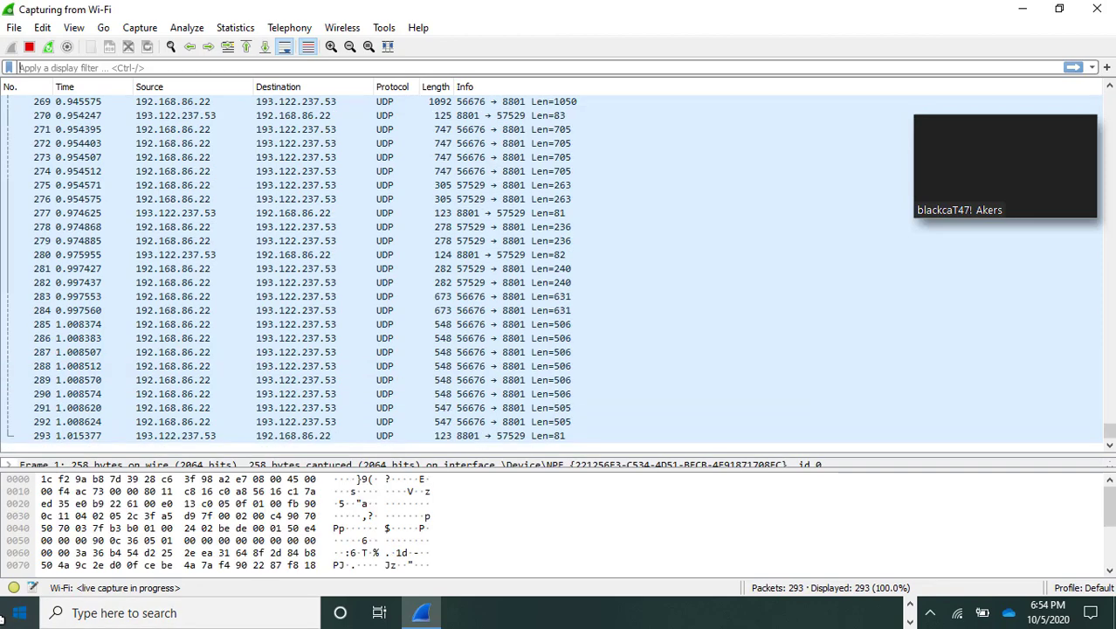
click(23, 611)
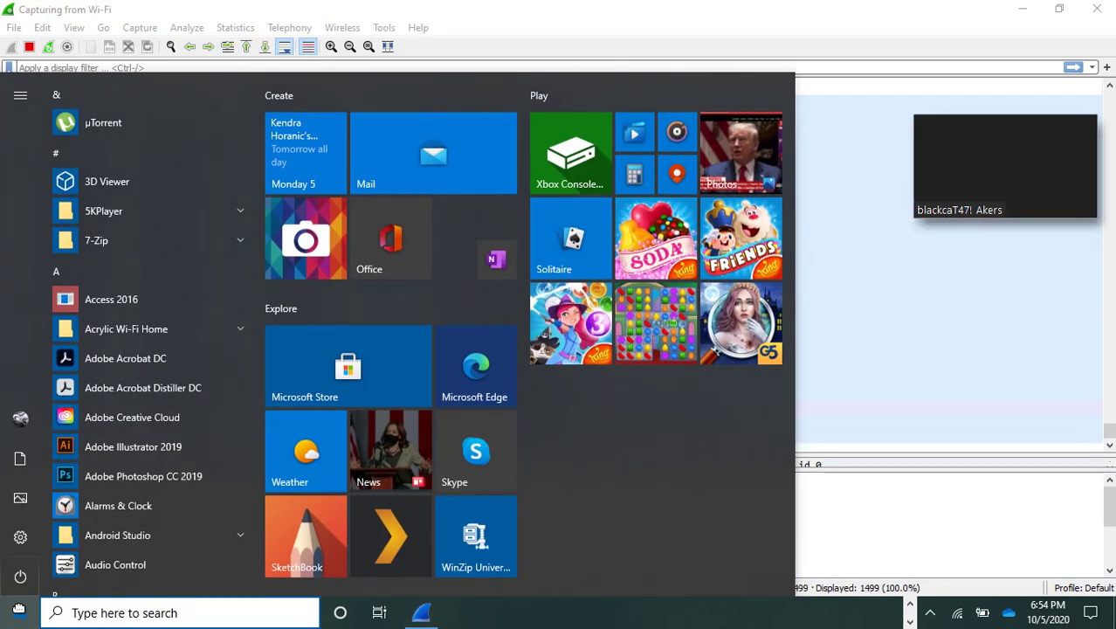
text(ed)
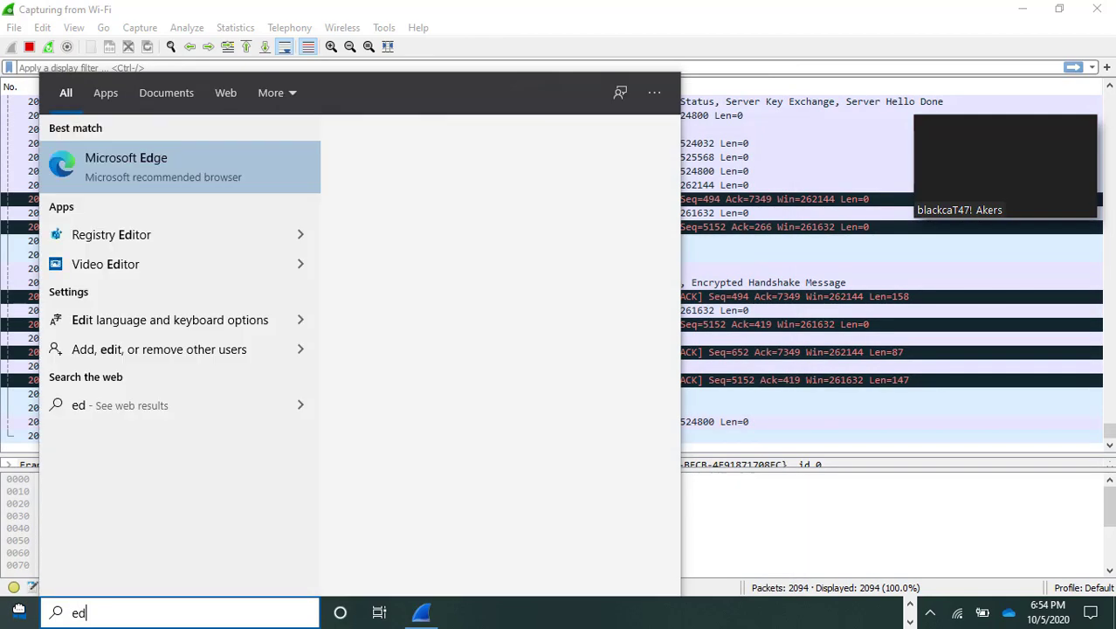
key(Return)
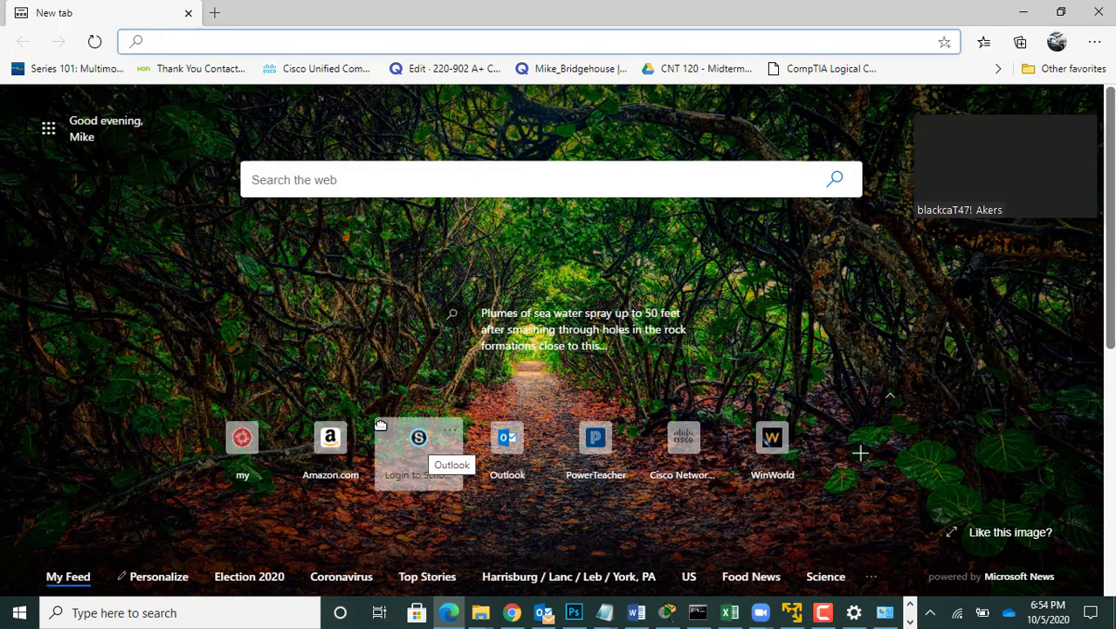
click(242, 436)
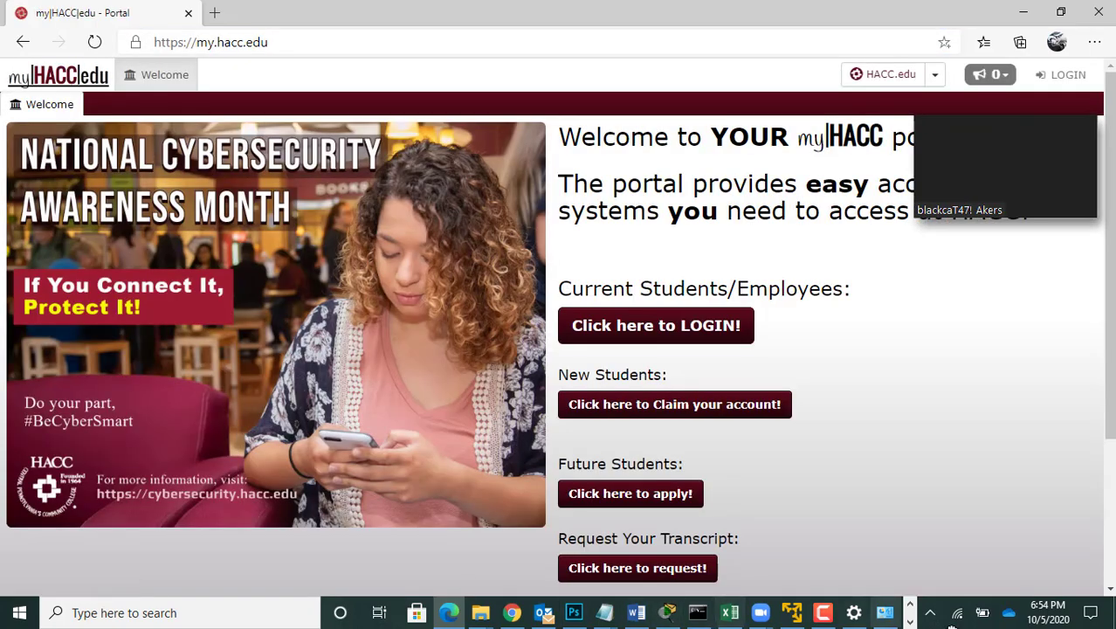
Step: Switch back to Wireshark and stop the running Wi-Fi capture
click(908, 622)
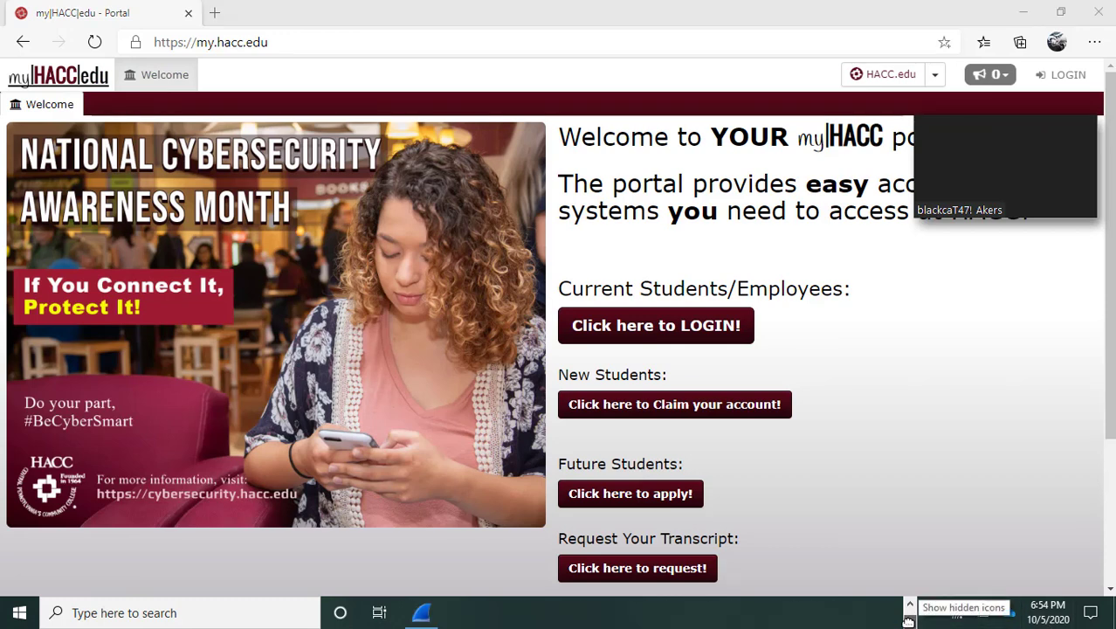
click(423, 612)
key(ctrl+e)
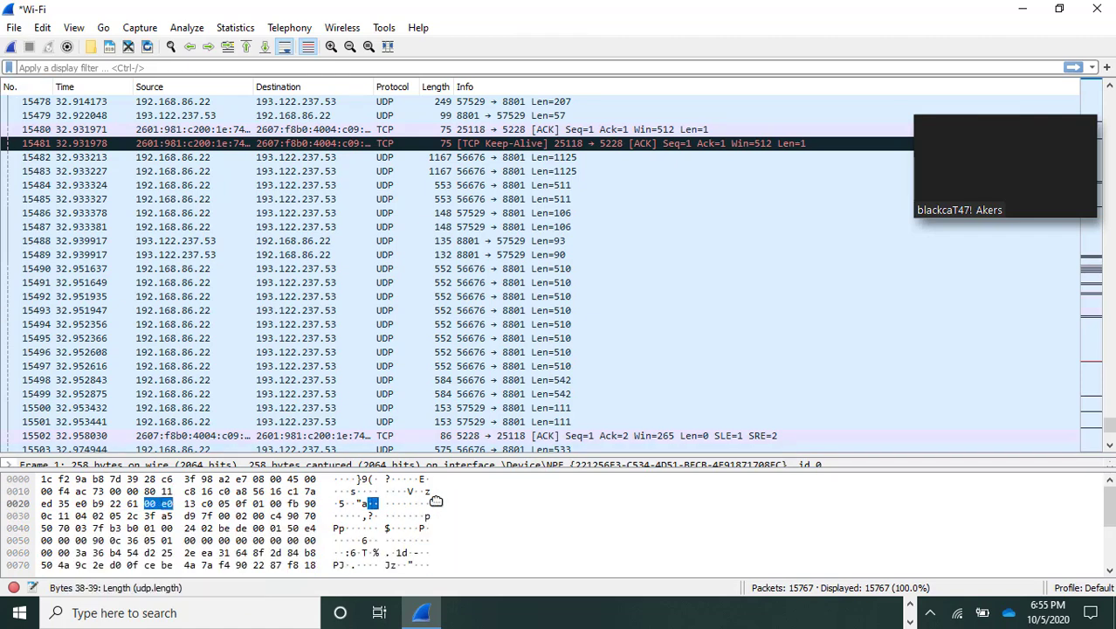
Step: Go back from the HACC portal to the new tab page in Edge, and return to Wireshark
click(909, 604)
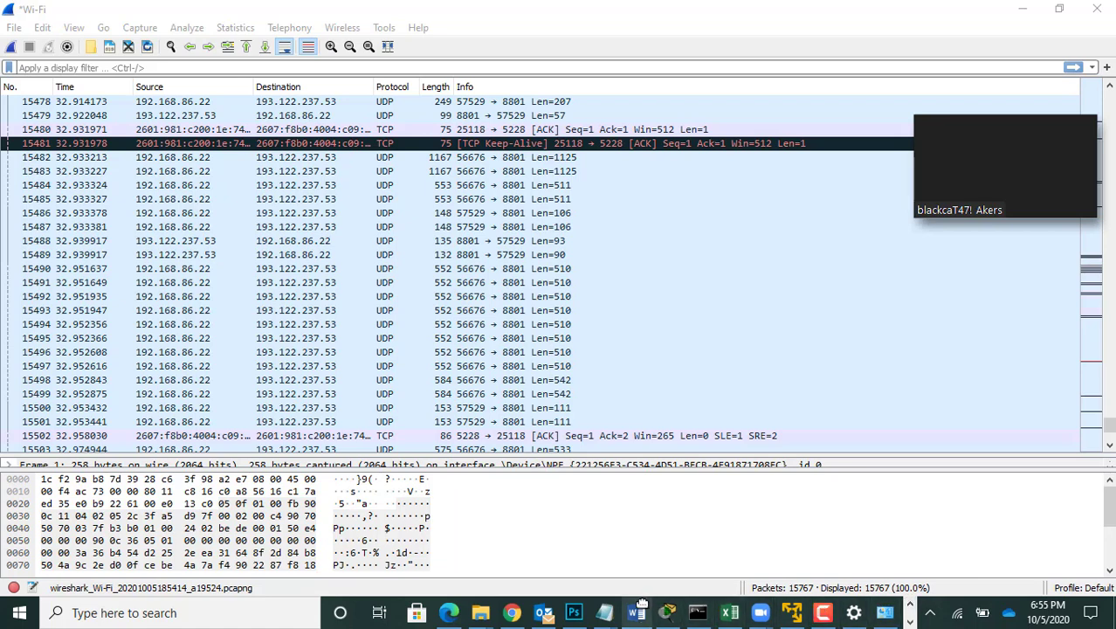
click(448, 612)
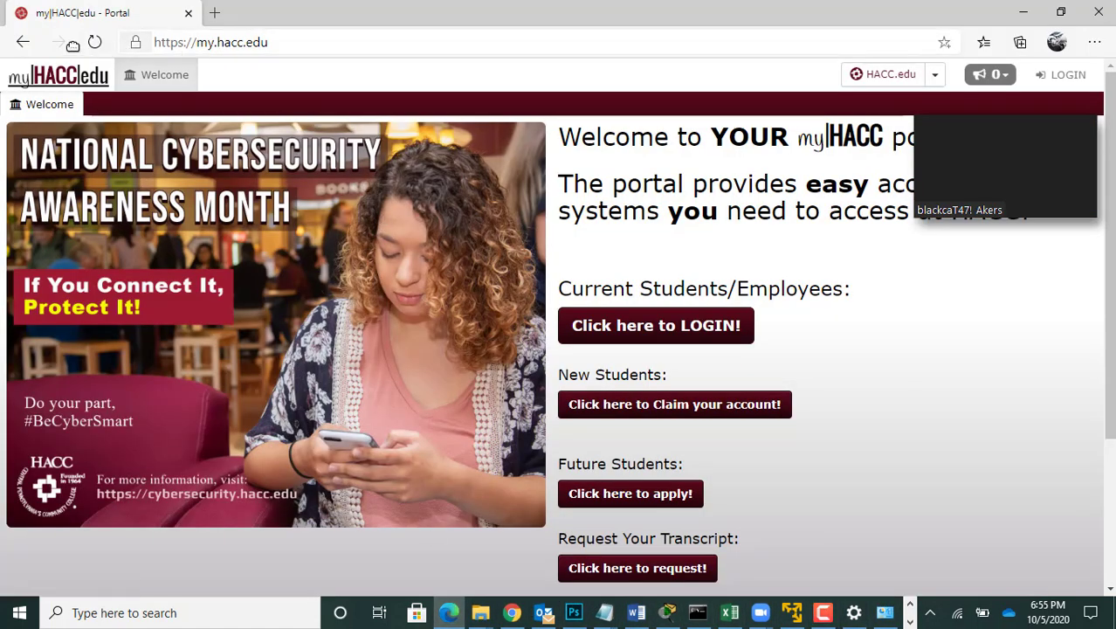
click(22, 42)
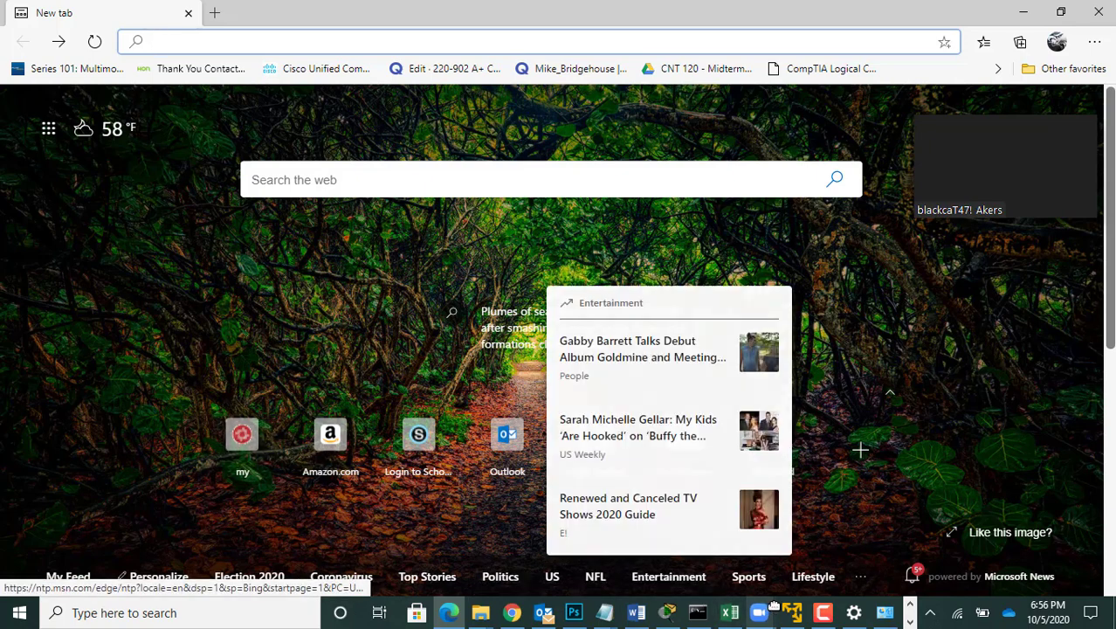
click(909, 622)
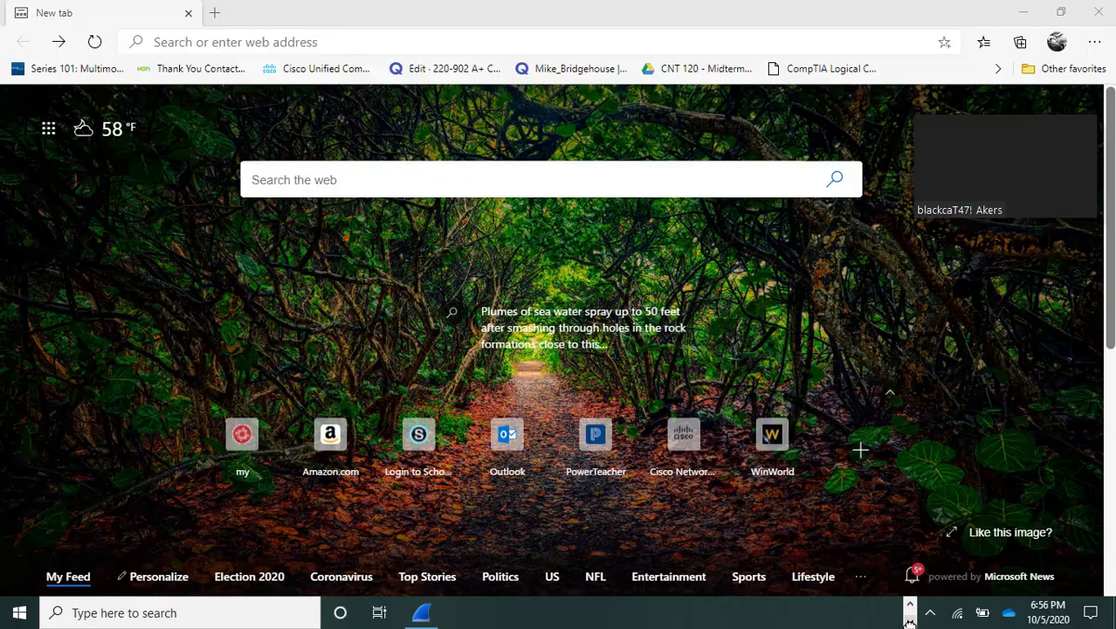
click(421, 614)
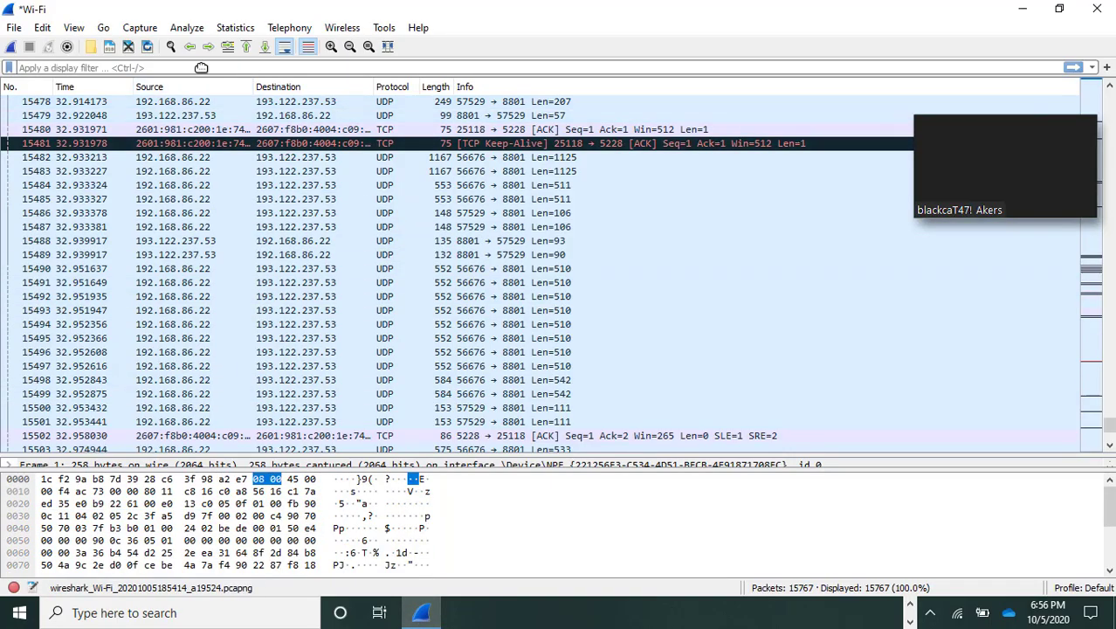
Step: Filter the captured packets with the display filter dns
click(142, 68)
text(dns)
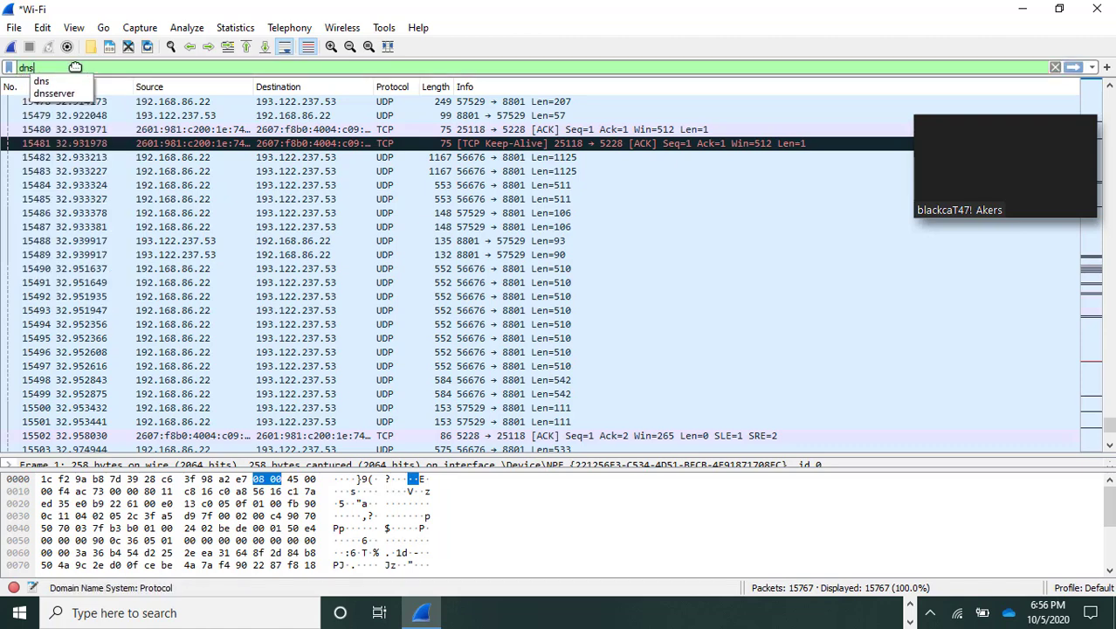
key(Return)
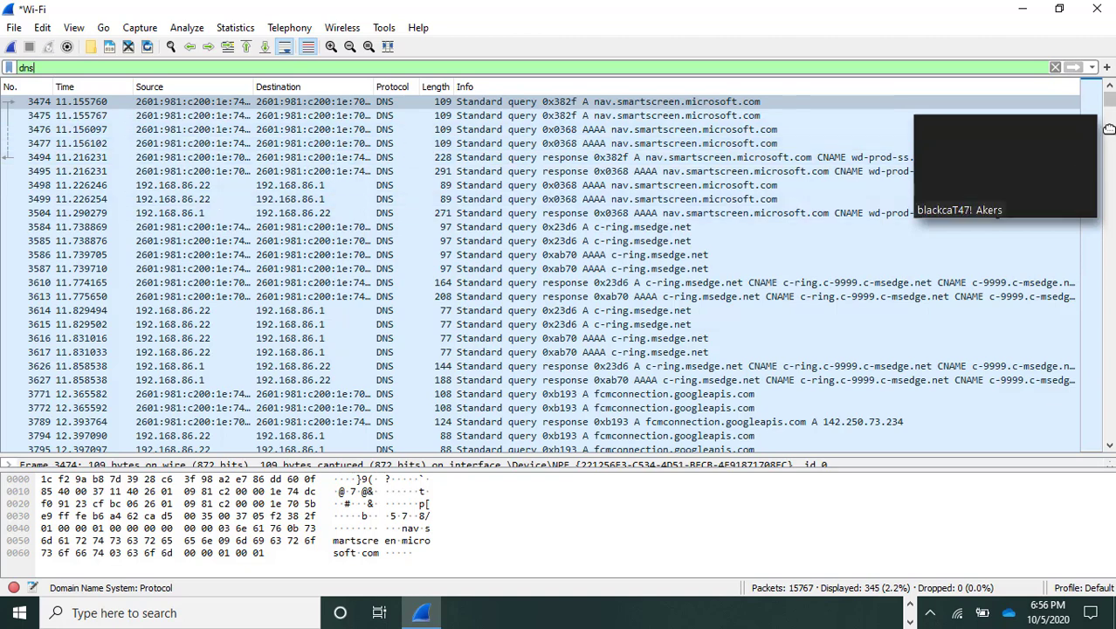
Step: Open packet 4122, the ntp.msn.com query, in its own window and examine its Internet Protocol Version 4 fields
drag(1108, 102, 1111, 155)
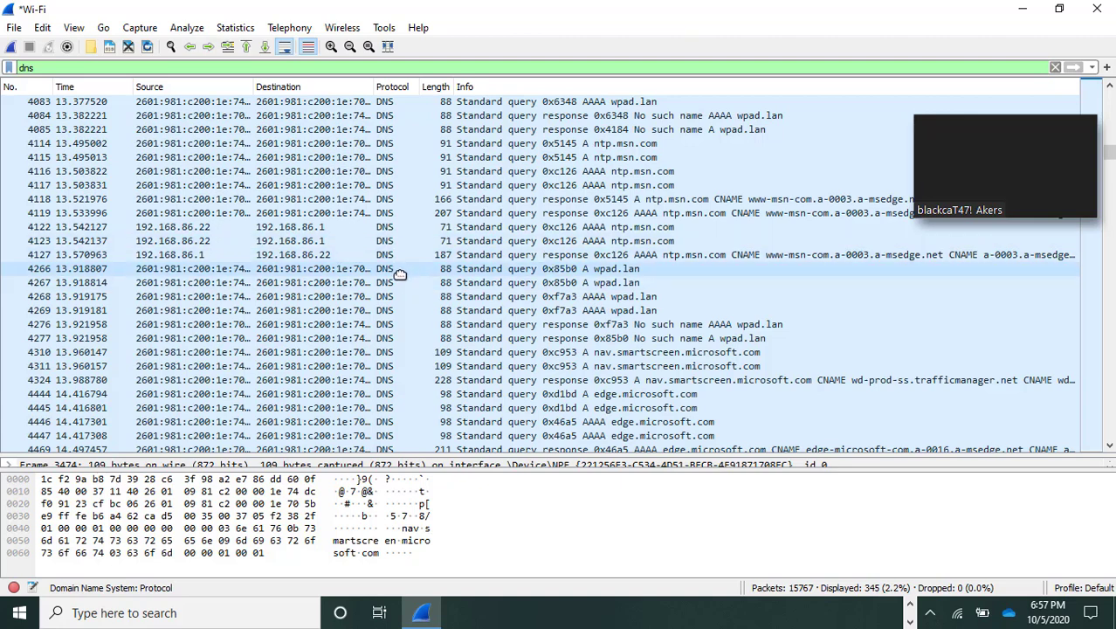
click(200, 226)
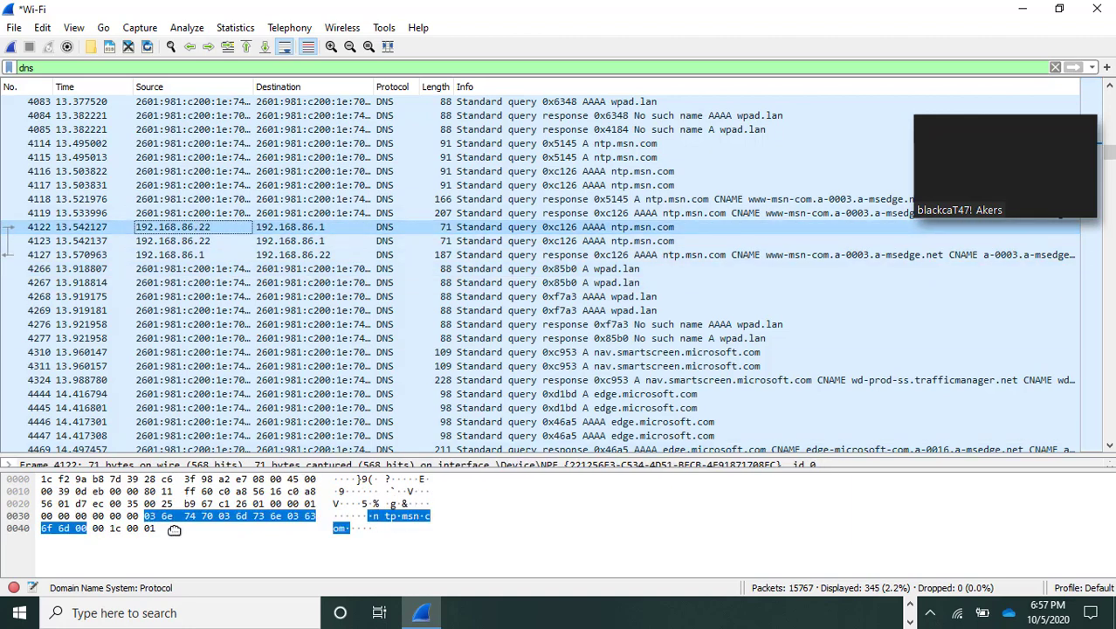
double_click(76, 226)
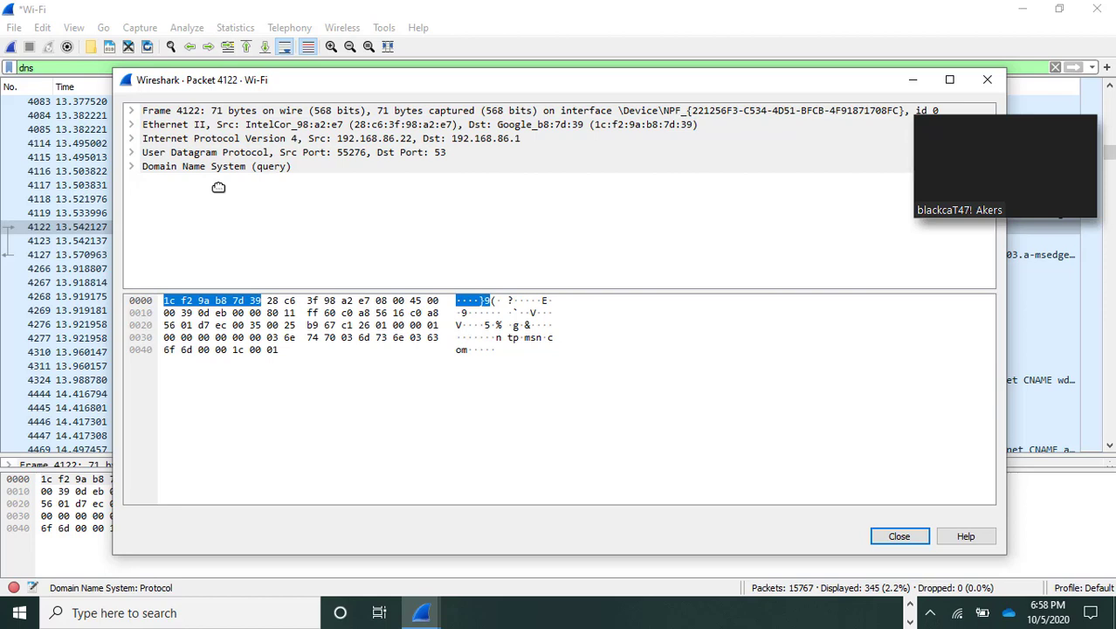
click(130, 138)
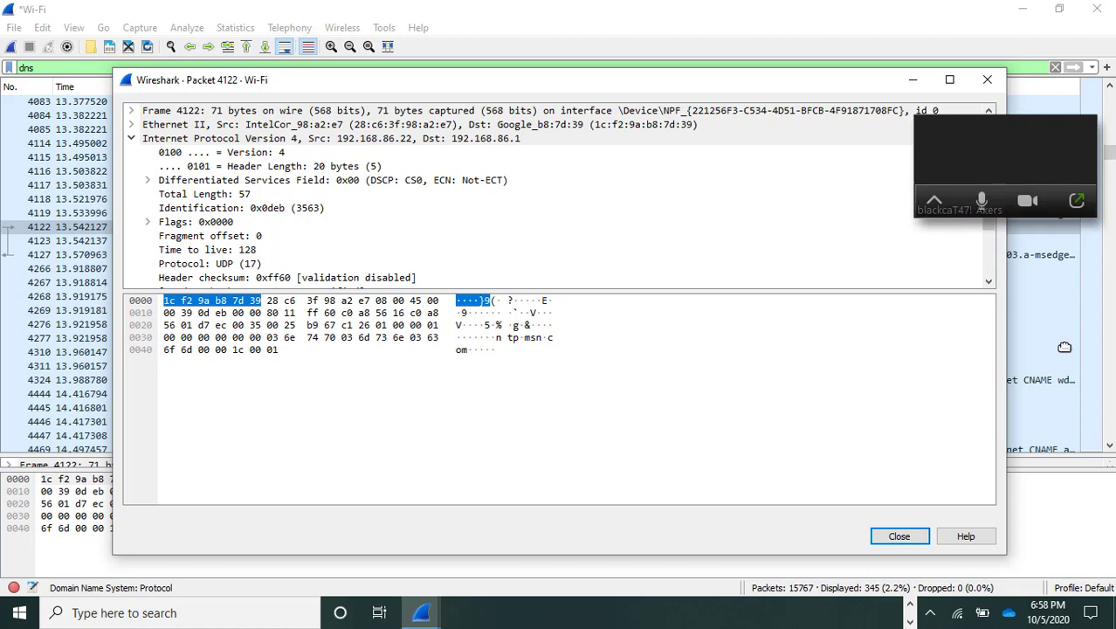
drag(986, 122, 1064, 501)
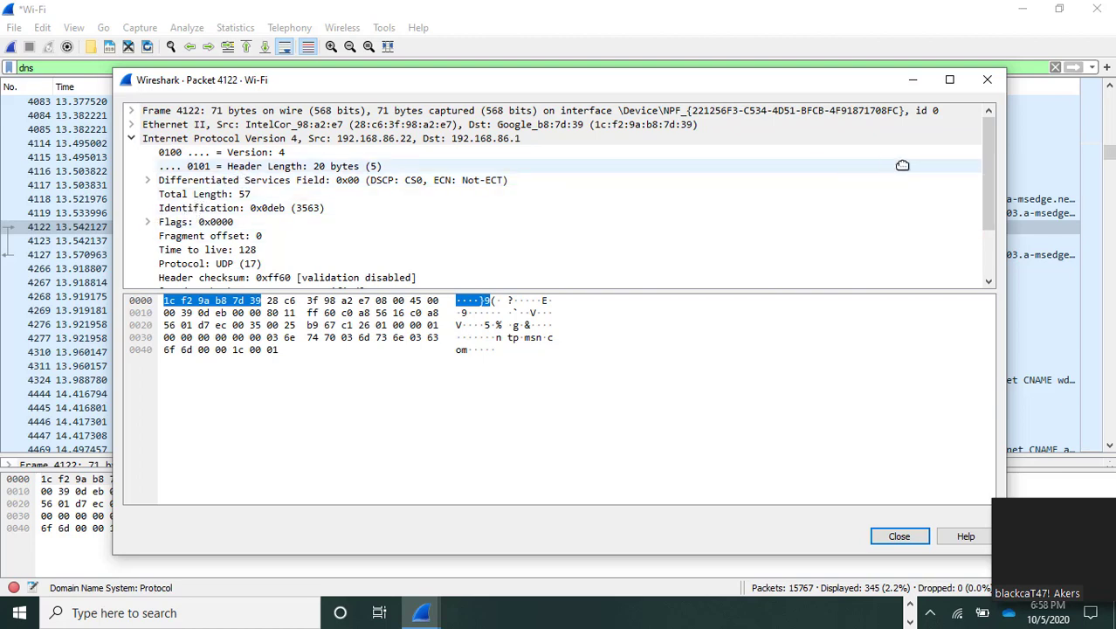
drag(987, 193, 989, 226)
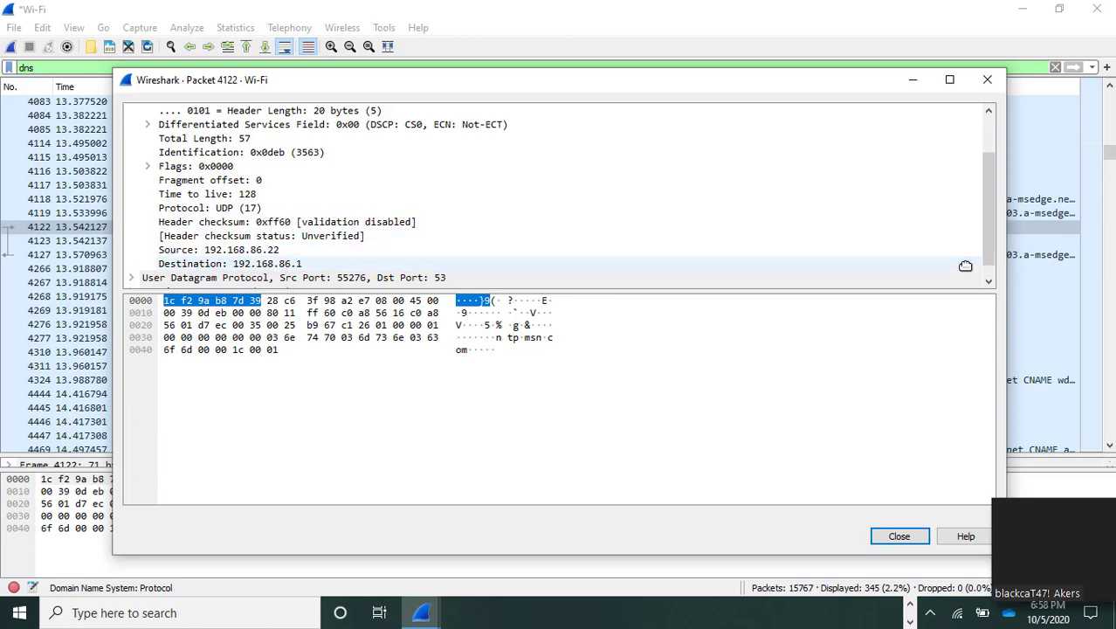
click(988, 281)
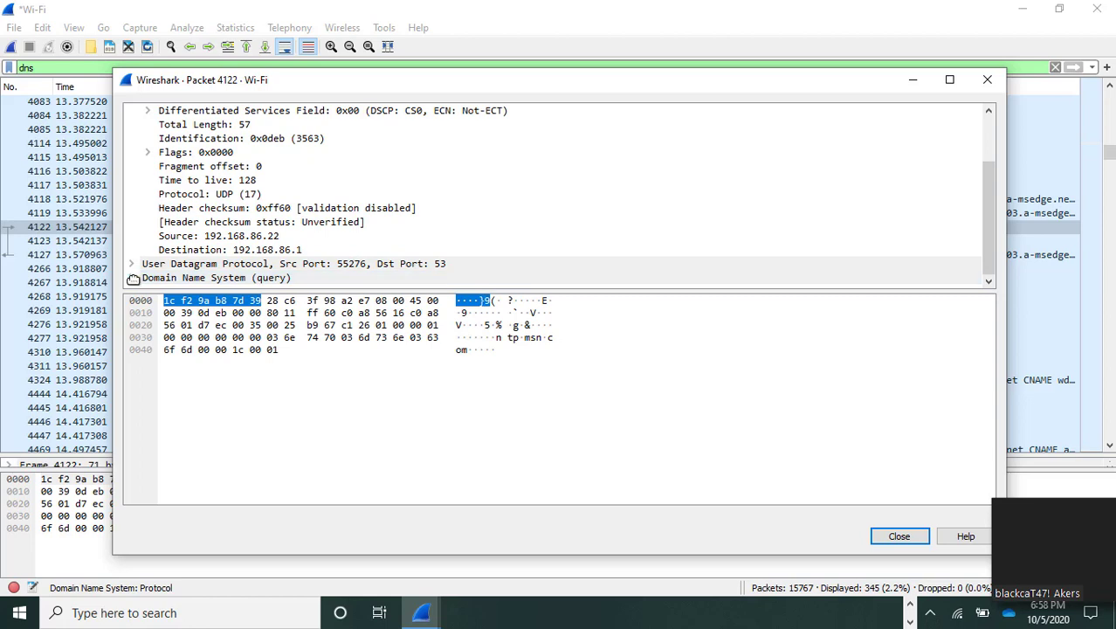
Step: Expand the Domain Name System section of packet 4122, review its fields, and close the packet window
click(130, 278)
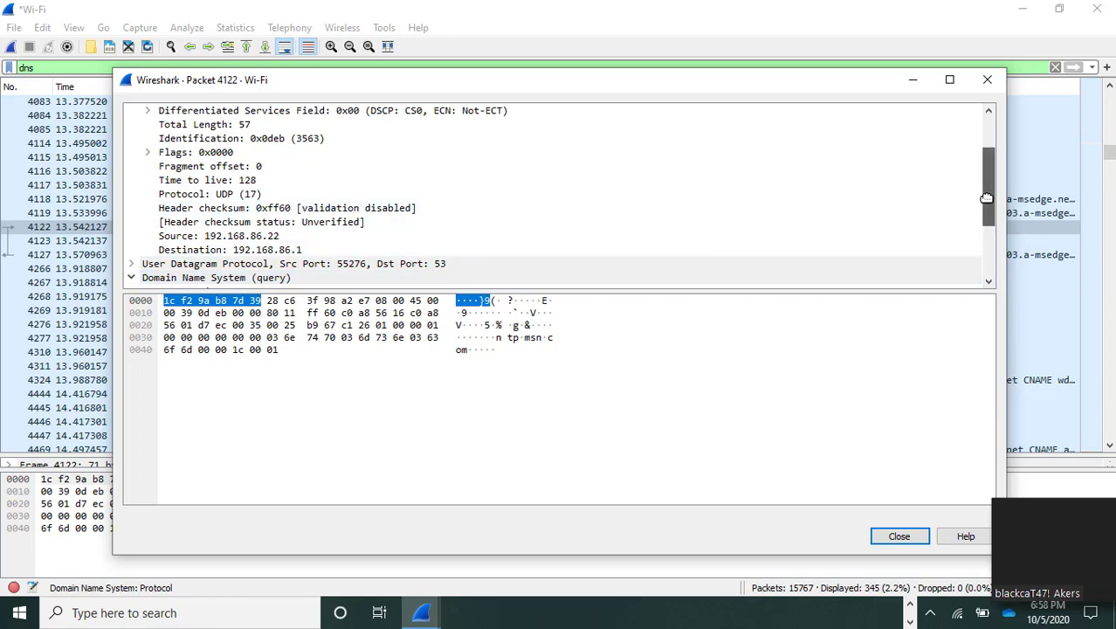
drag(986, 198, 991, 245)
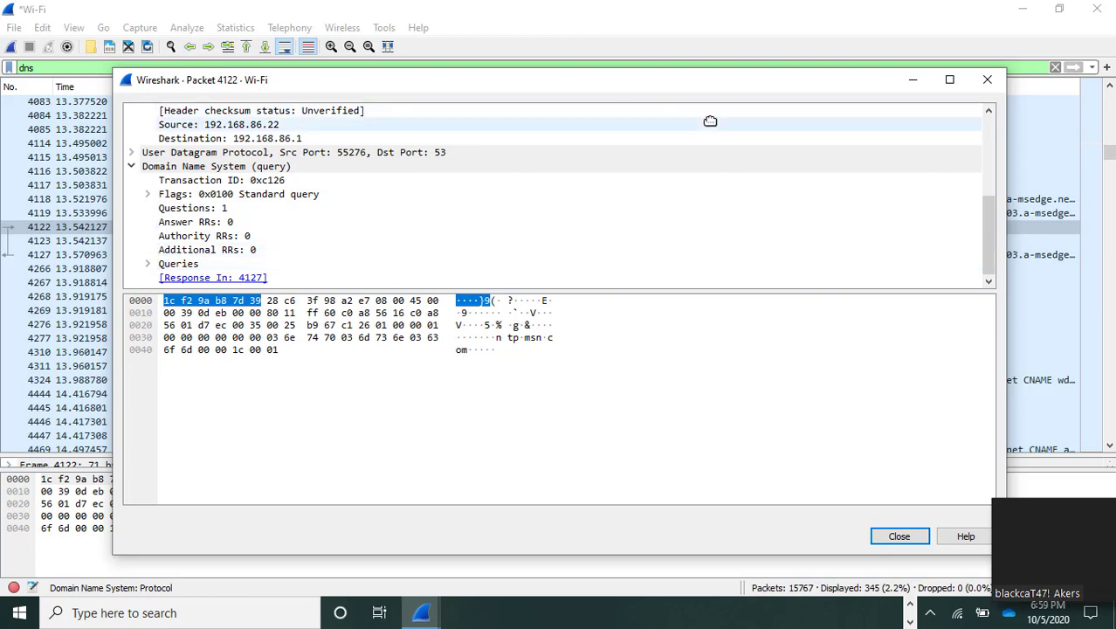
click(984, 79)
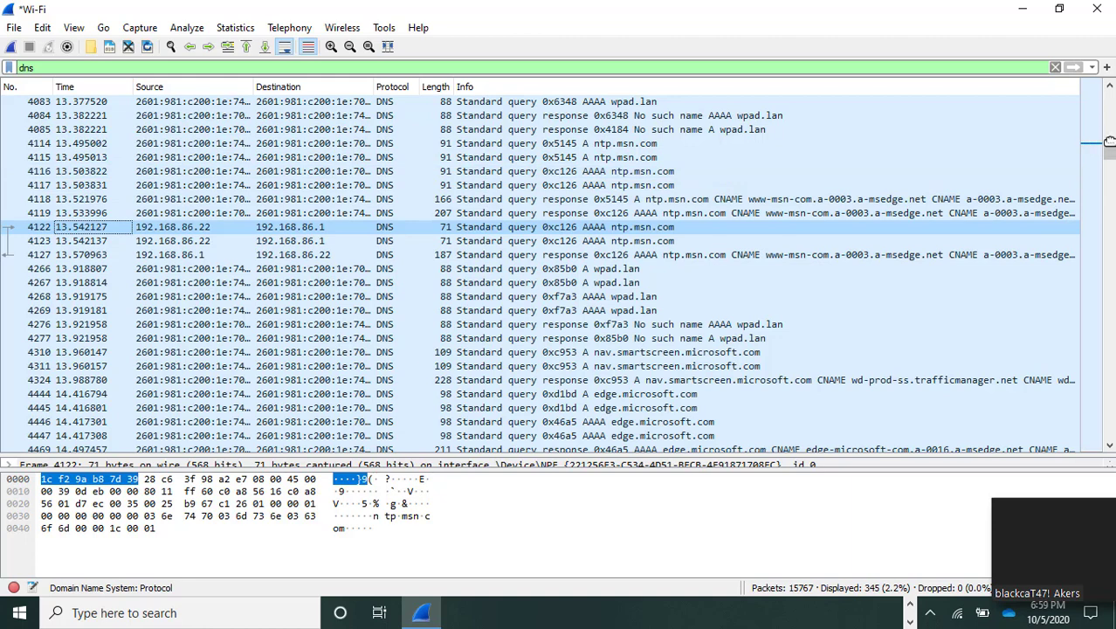
Step: Follow the UDP stream of packet 11581, the my.hacc.edu query from 192.168.86.22, and close the stream window
drag(1109, 151, 1110, 381)
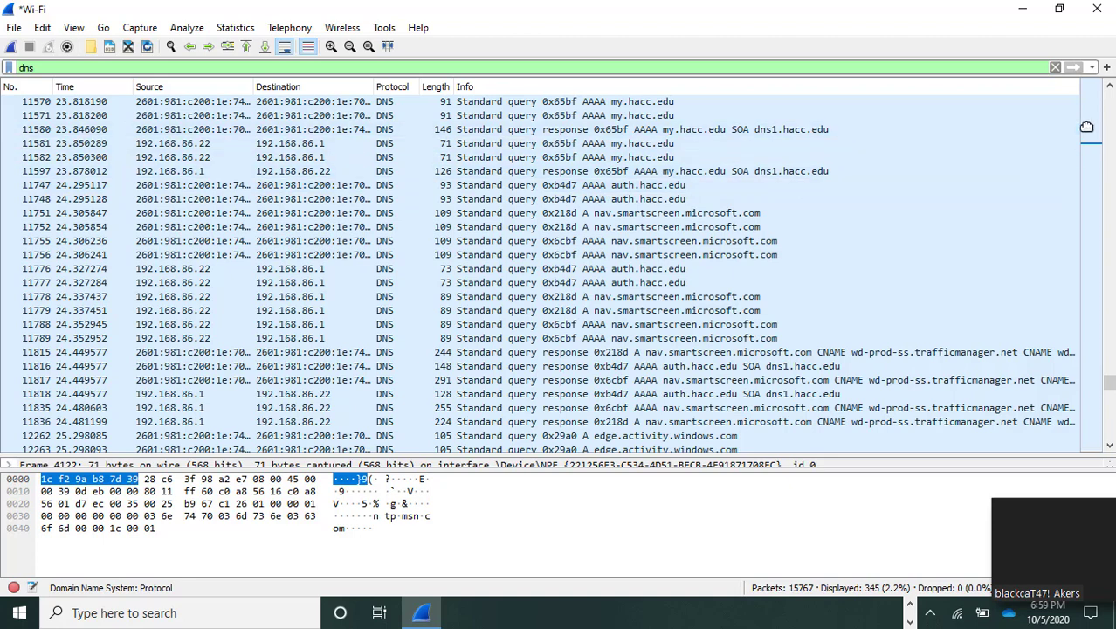
click(1110, 85)
click(1110, 84)
click(1110, 84)
click(1109, 85)
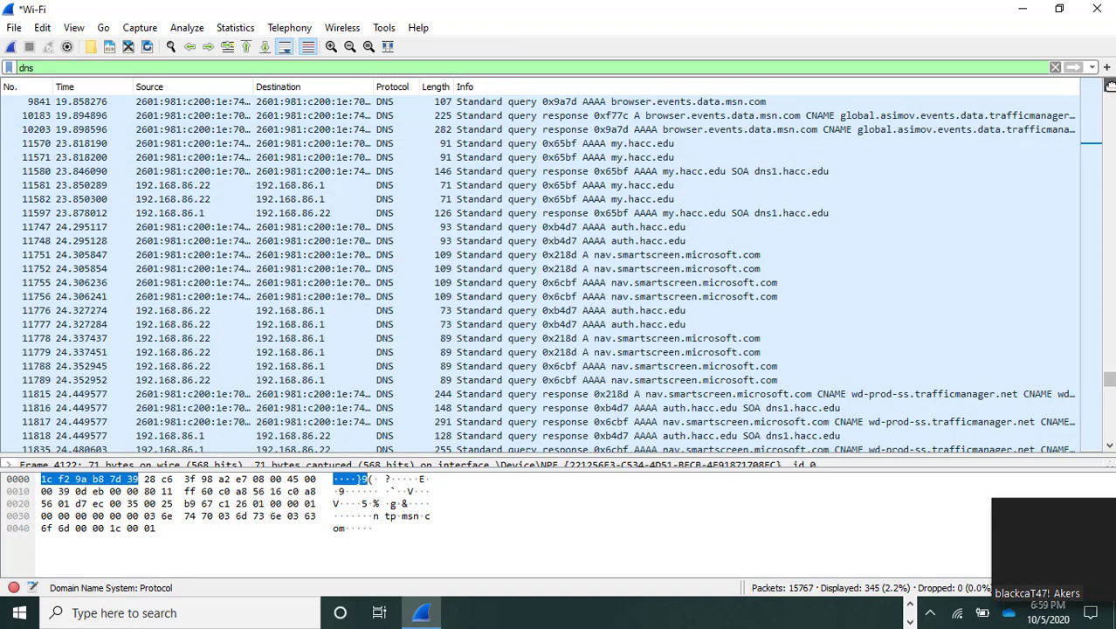
click(1109, 85)
click(1109, 85)
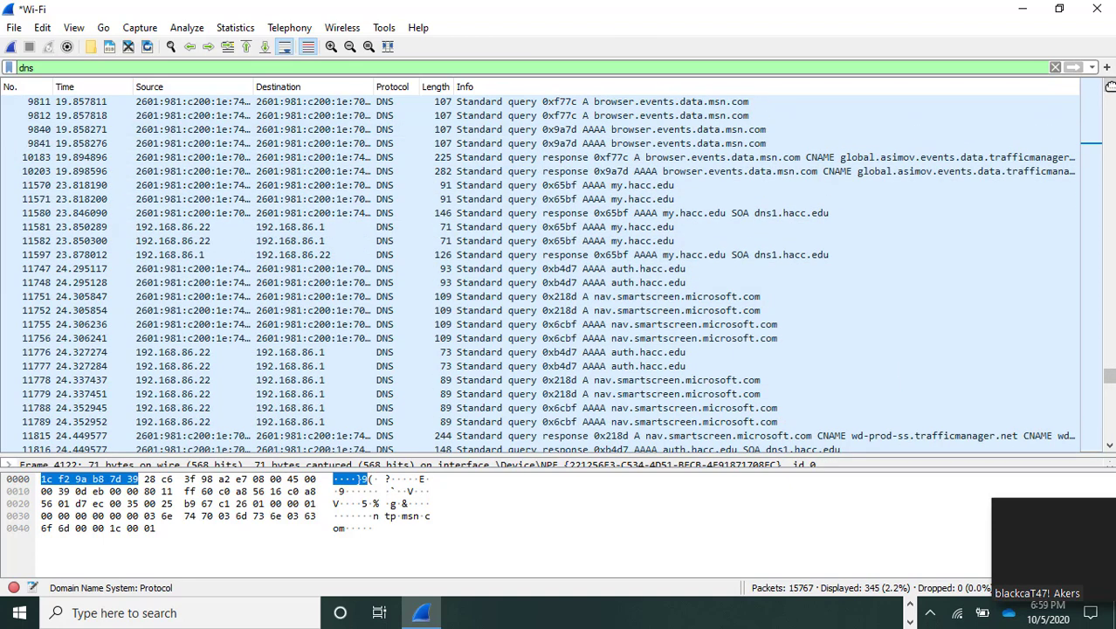
click(1110, 85)
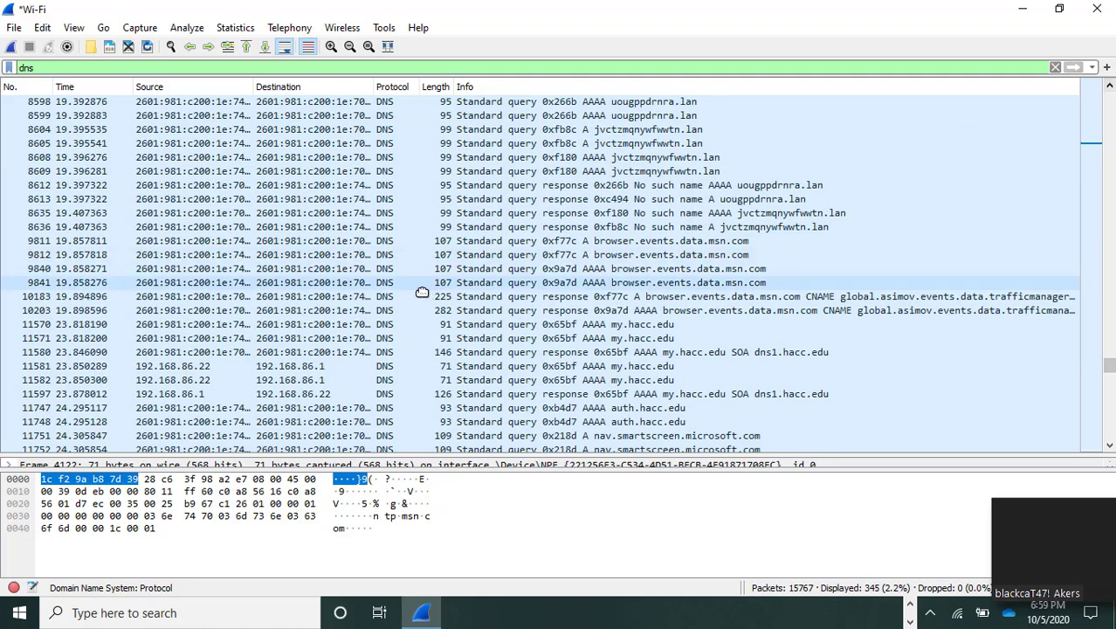
click(157, 367)
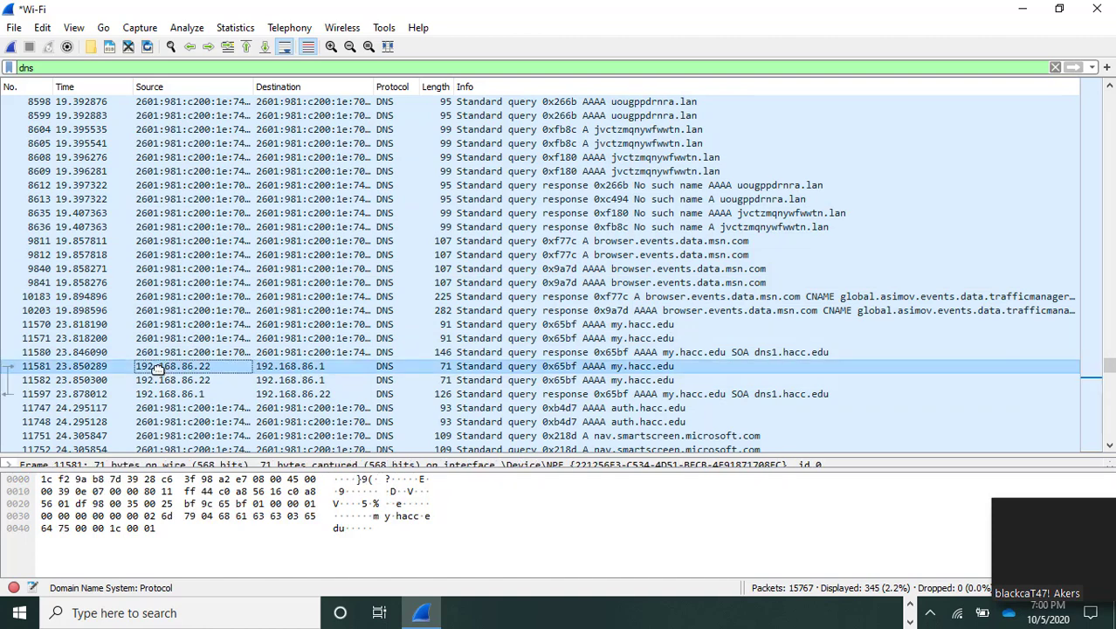
right_click(157, 368)
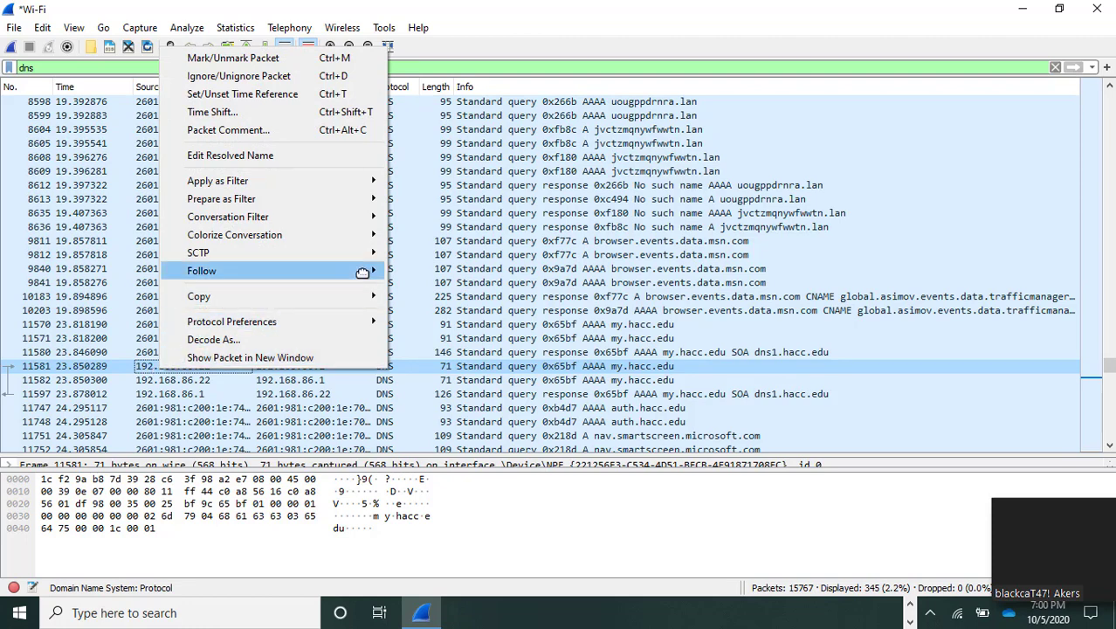
mouse_move(362, 273)
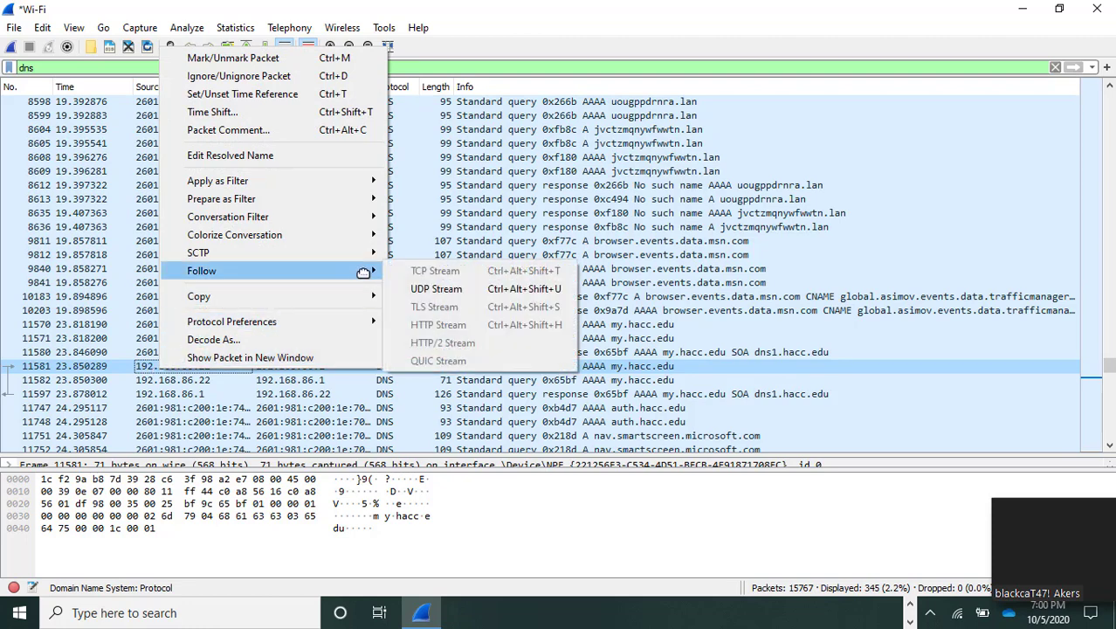
click(439, 289)
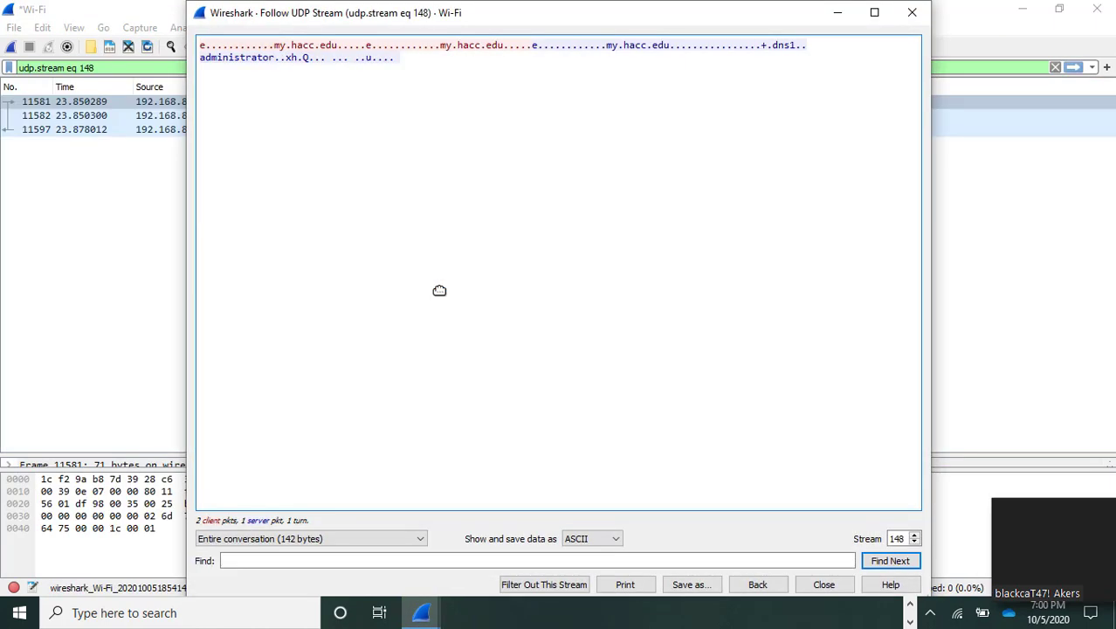
click(825, 584)
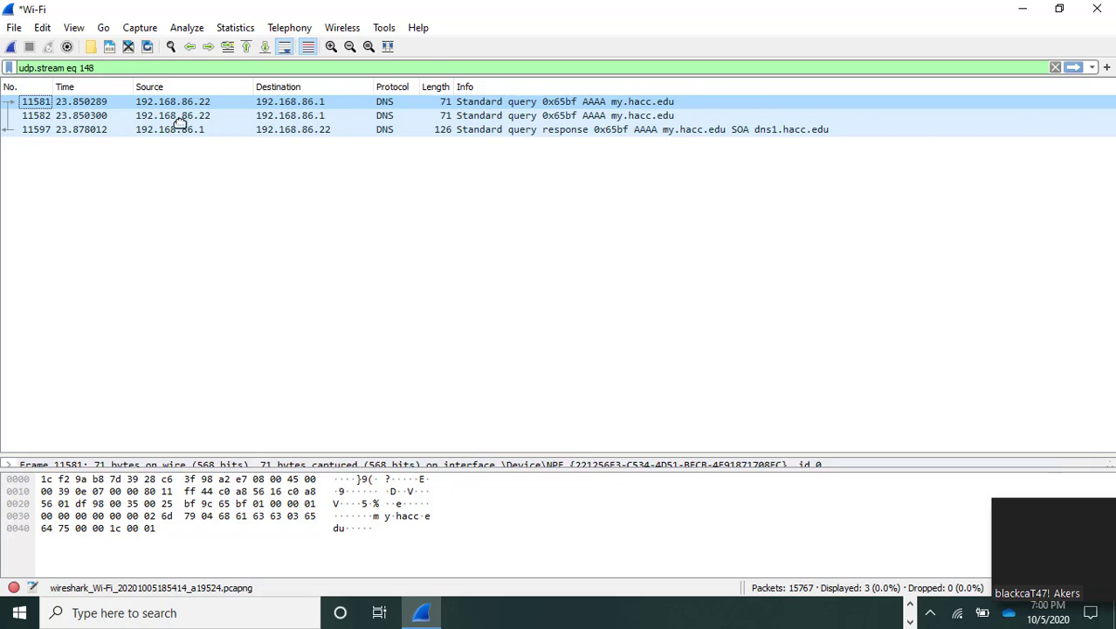
Step: Open packet 11581, the my.hacc.edu query, in its own window, expand its User Datagram Protocol section to examine the ports, and close the window
click(121, 102)
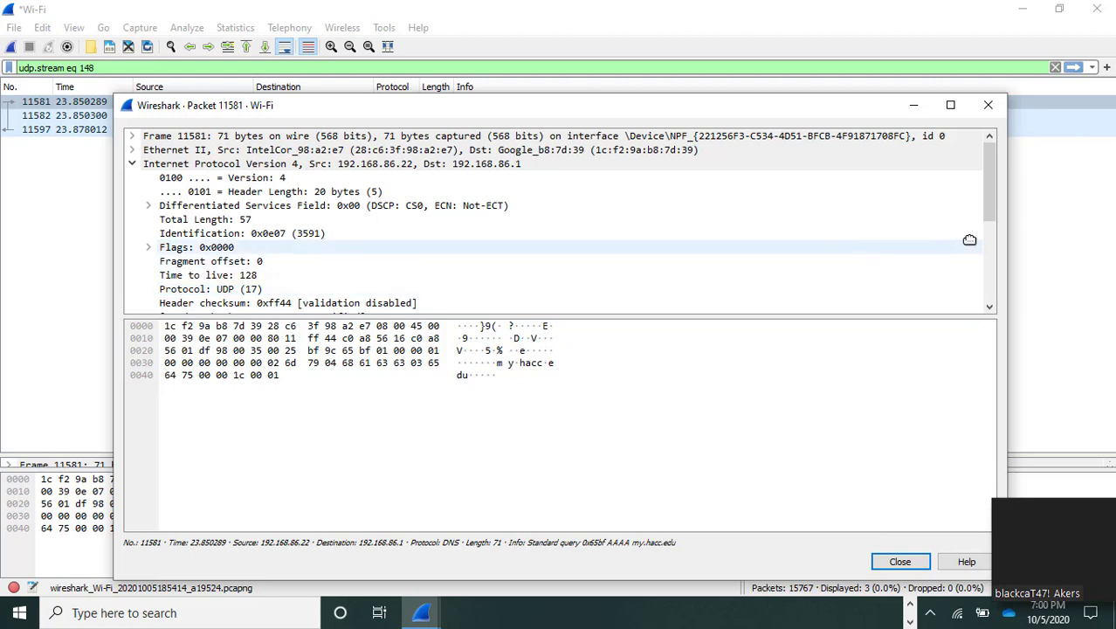
drag(991, 216, 998, 300)
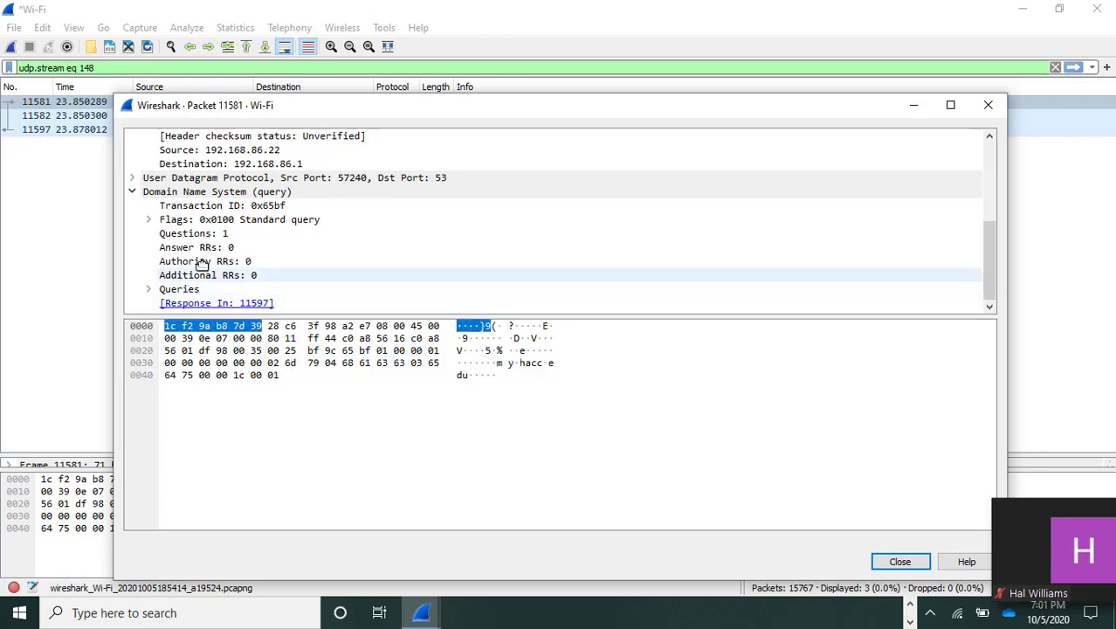
click(131, 178)
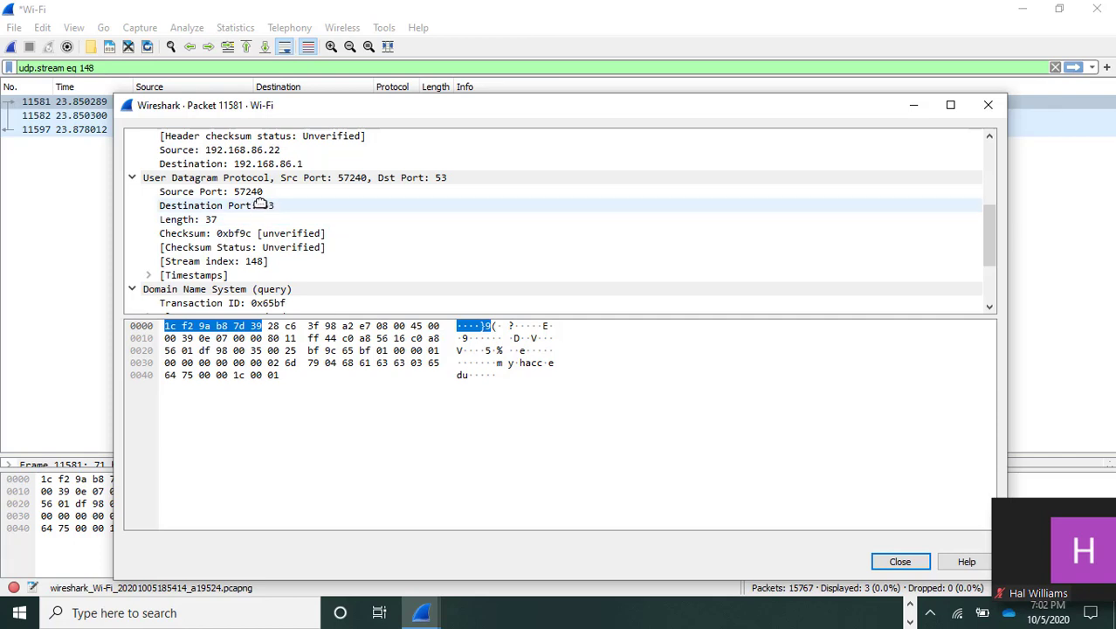
click(987, 105)
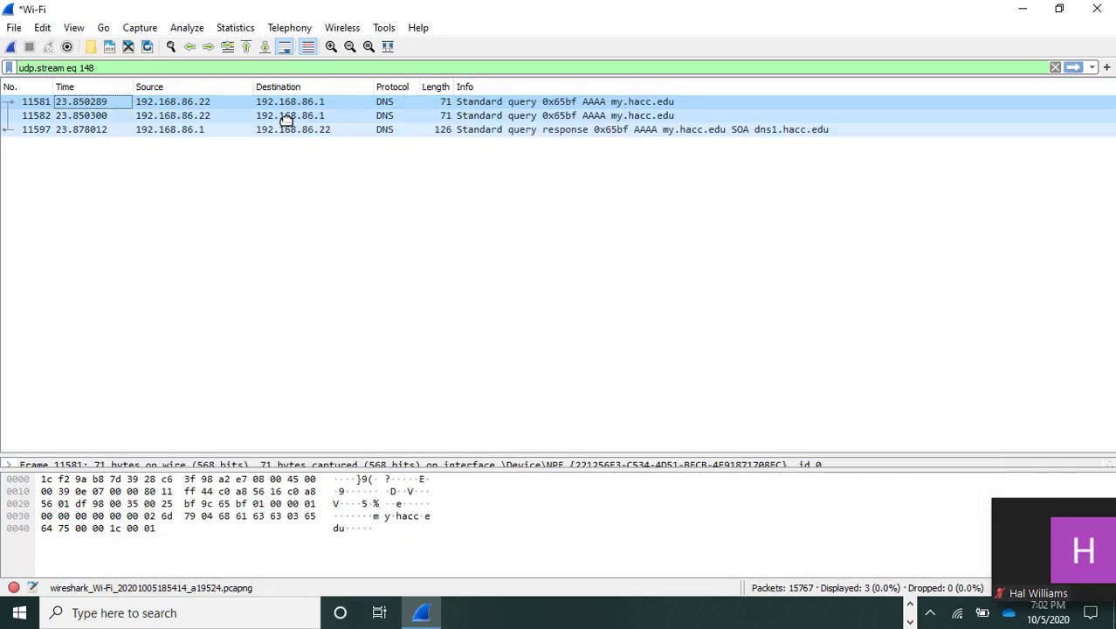
Step: Open packet 11597, the my.hacc.edu query response, in its own window, examine its IP addresses and UDP ports, and close the window
click(209, 129)
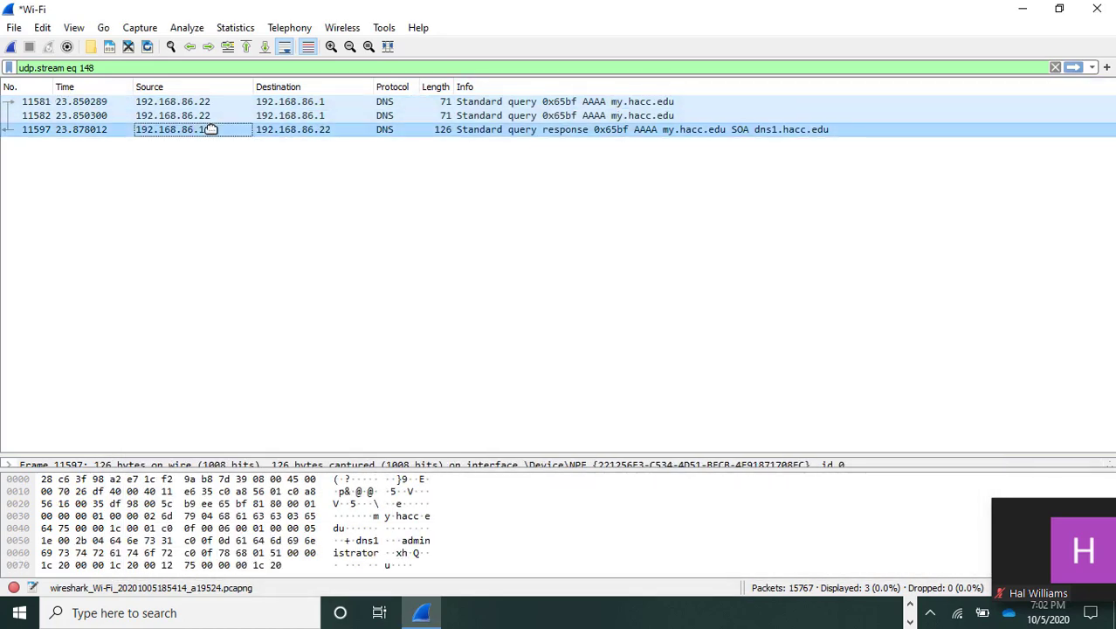
double_click(209, 129)
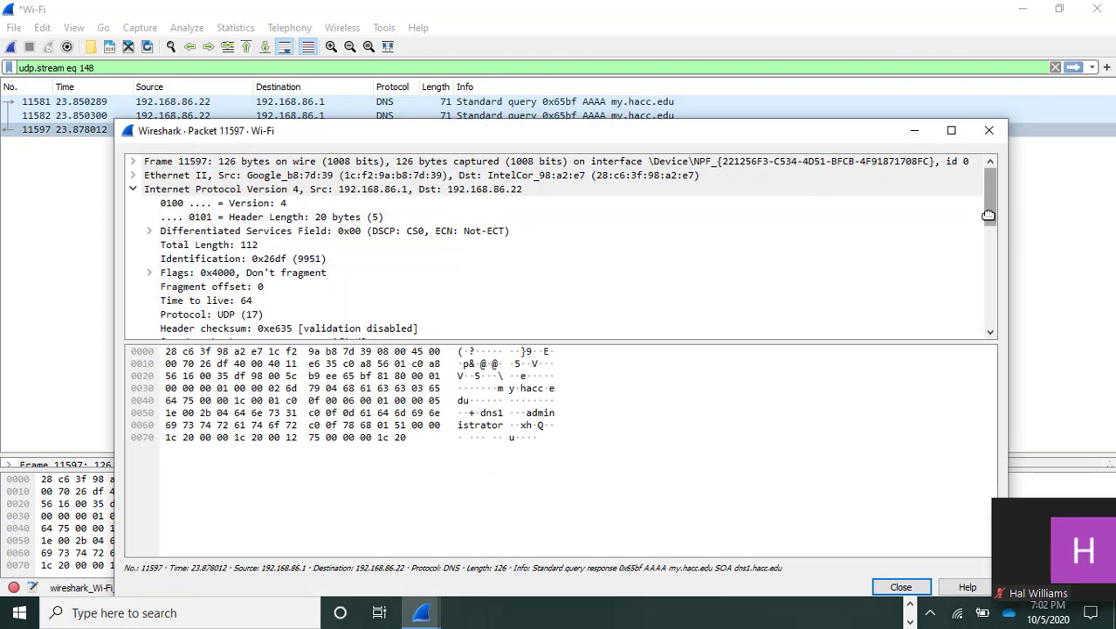
drag(987, 214, 995, 257)
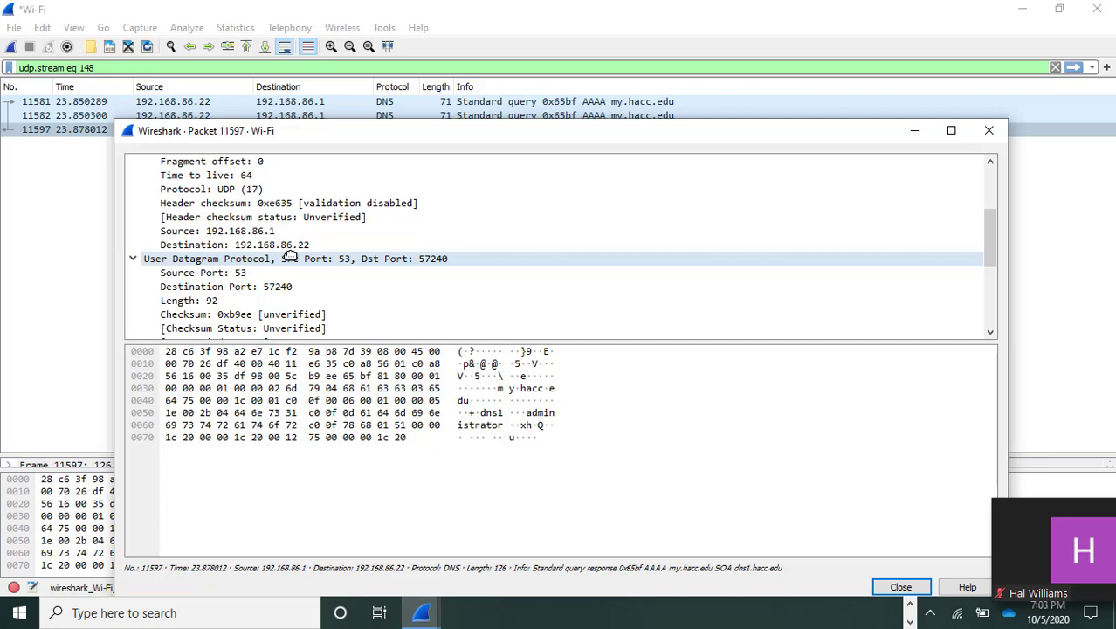
click(988, 130)
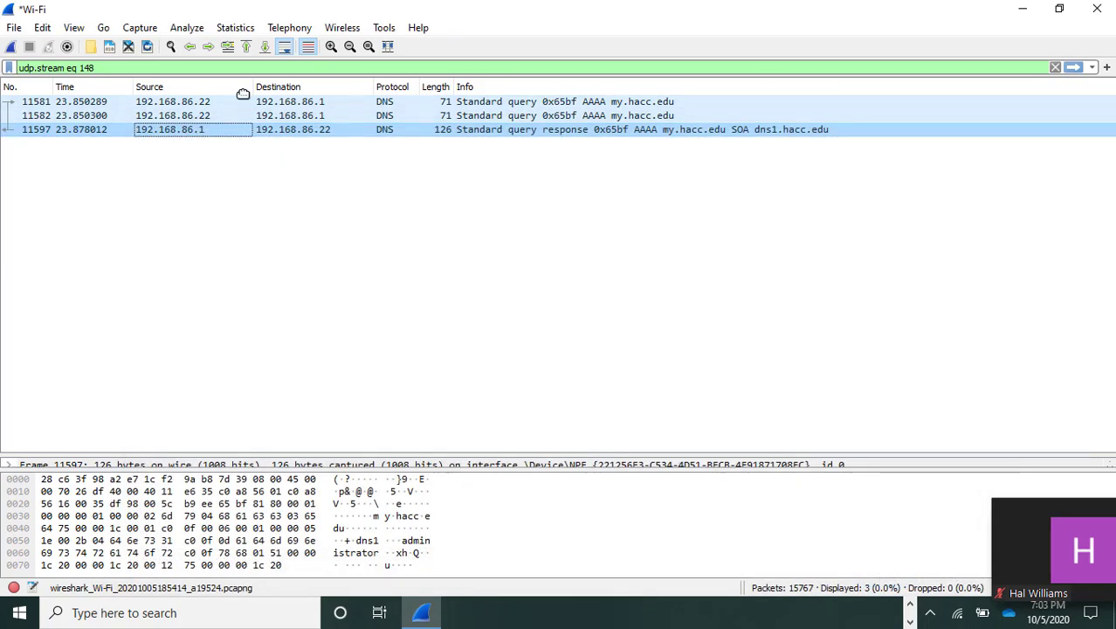
click(14, 28)
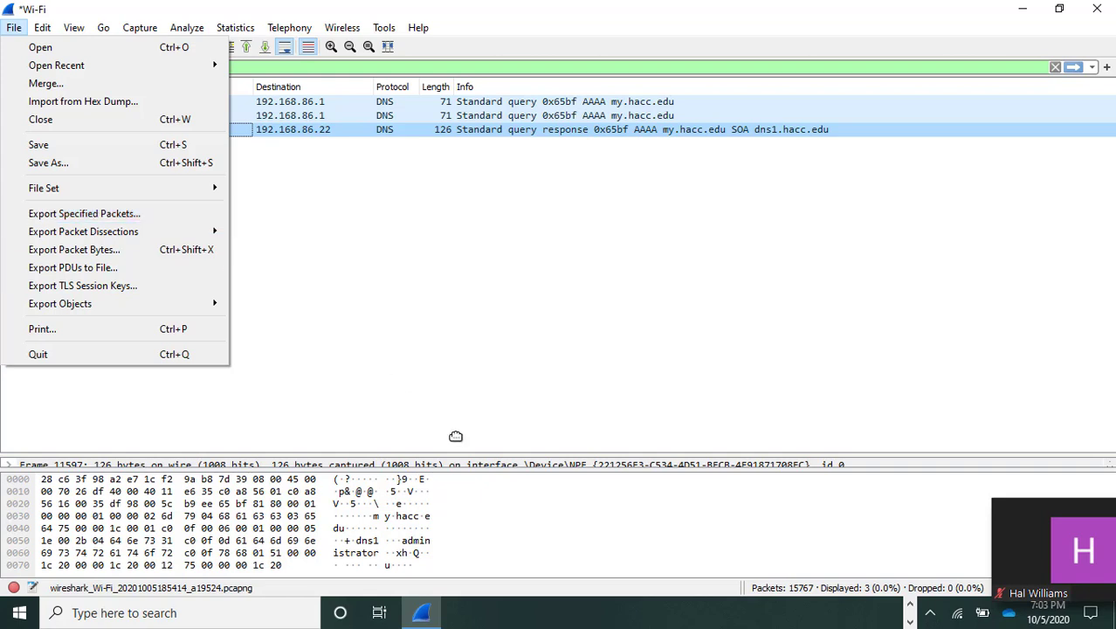
click(909, 602)
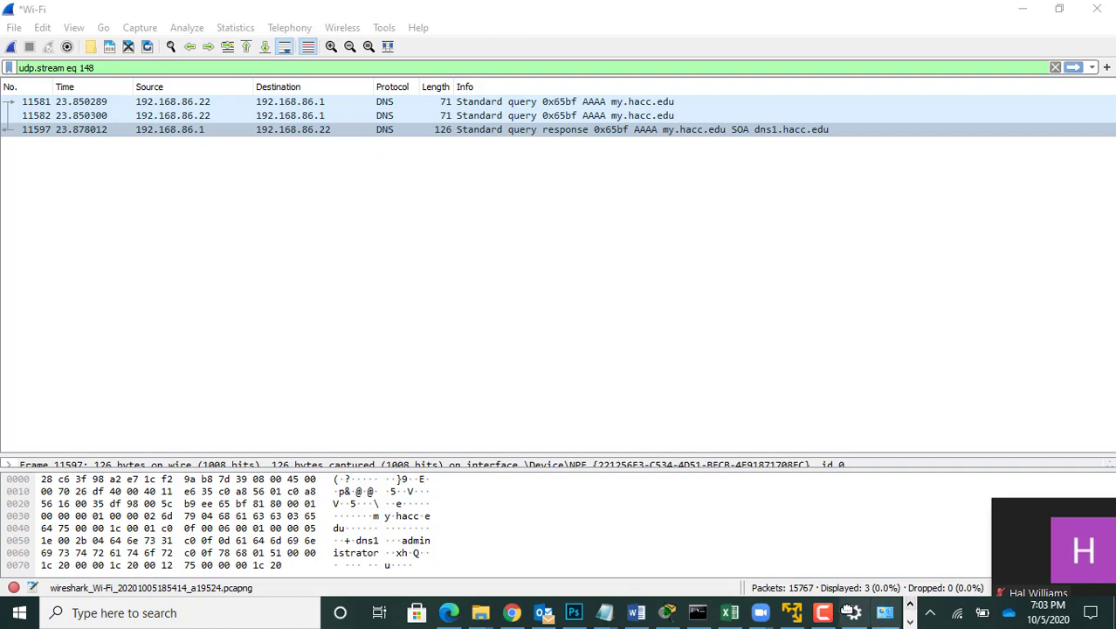
click(817, 612)
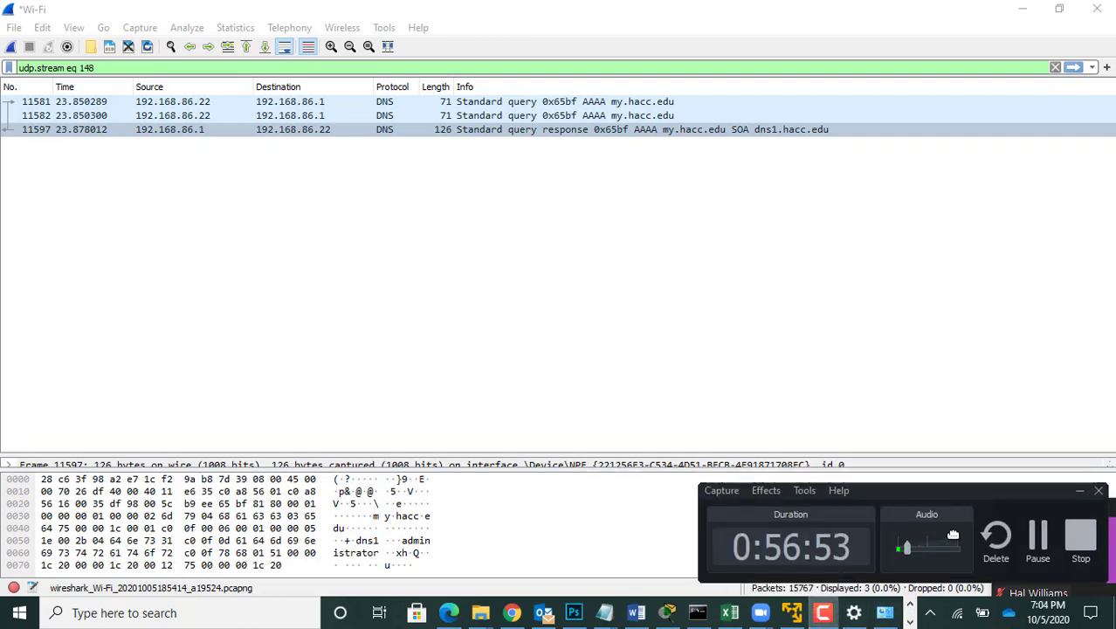